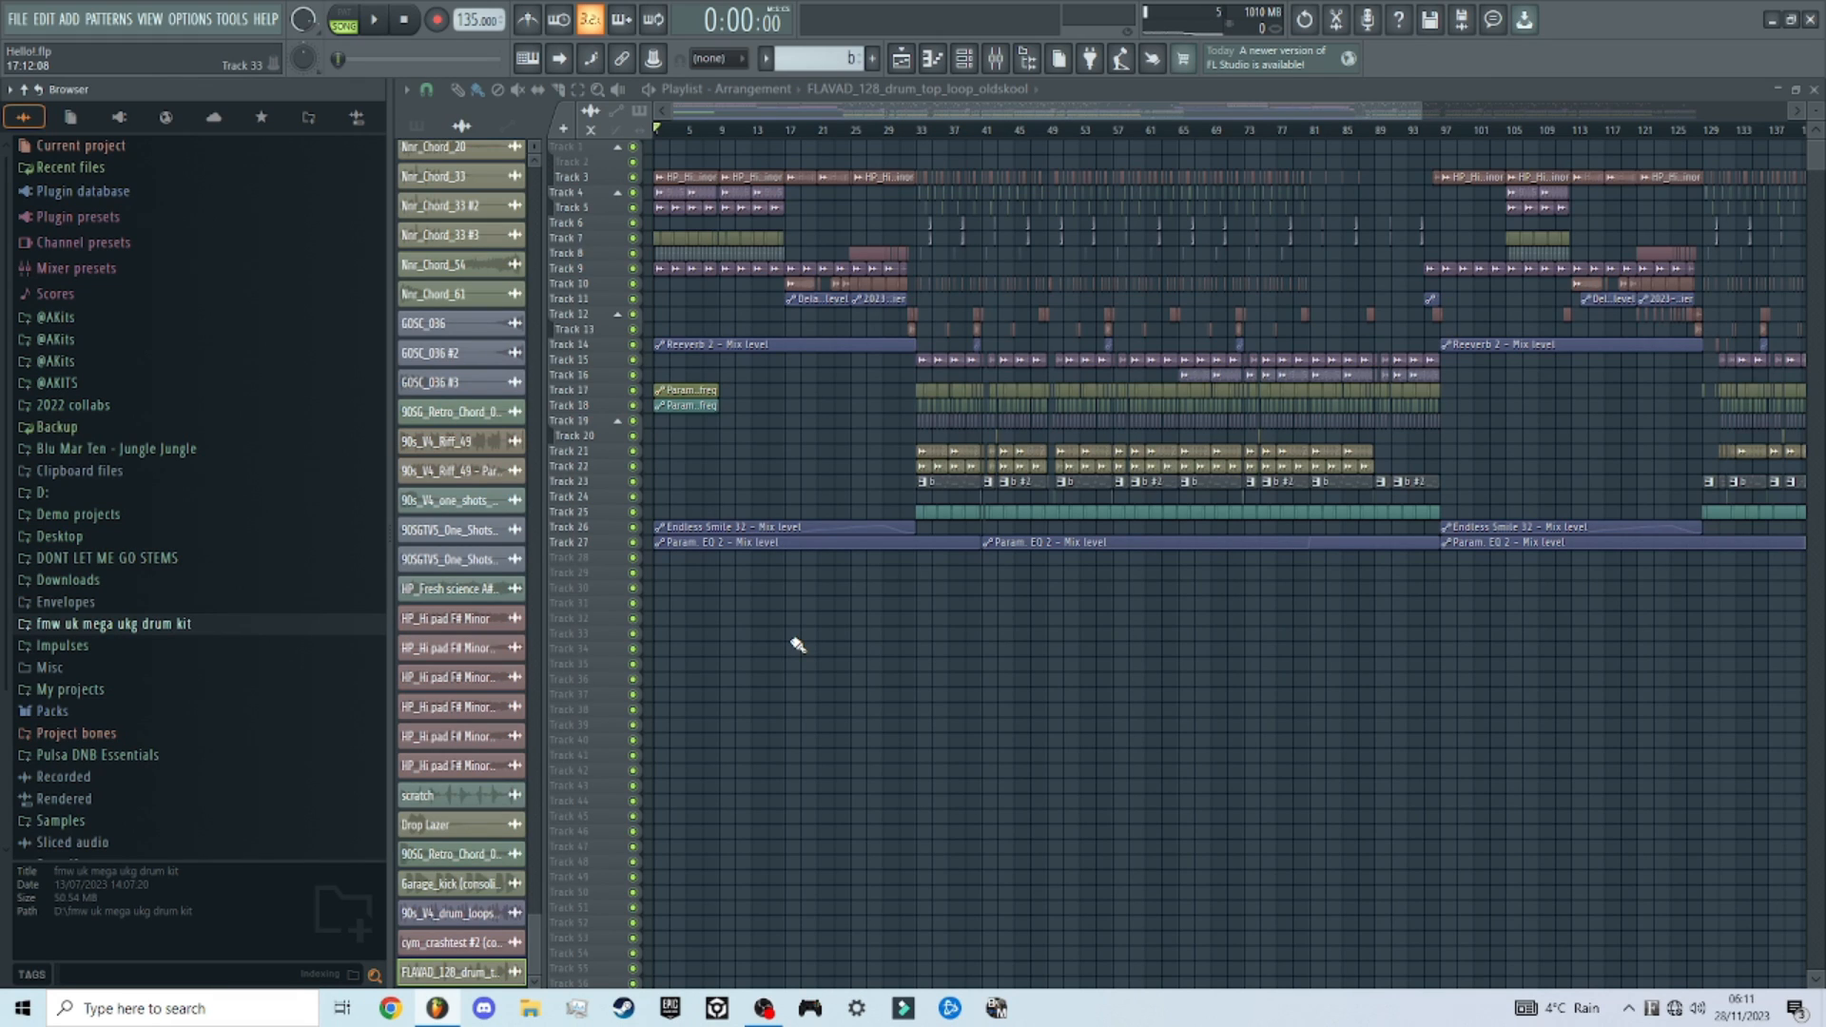
Step: Look through the sample and preset folders of the fmw uk mega ukg drum kit, then collapse it
click(203, 626)
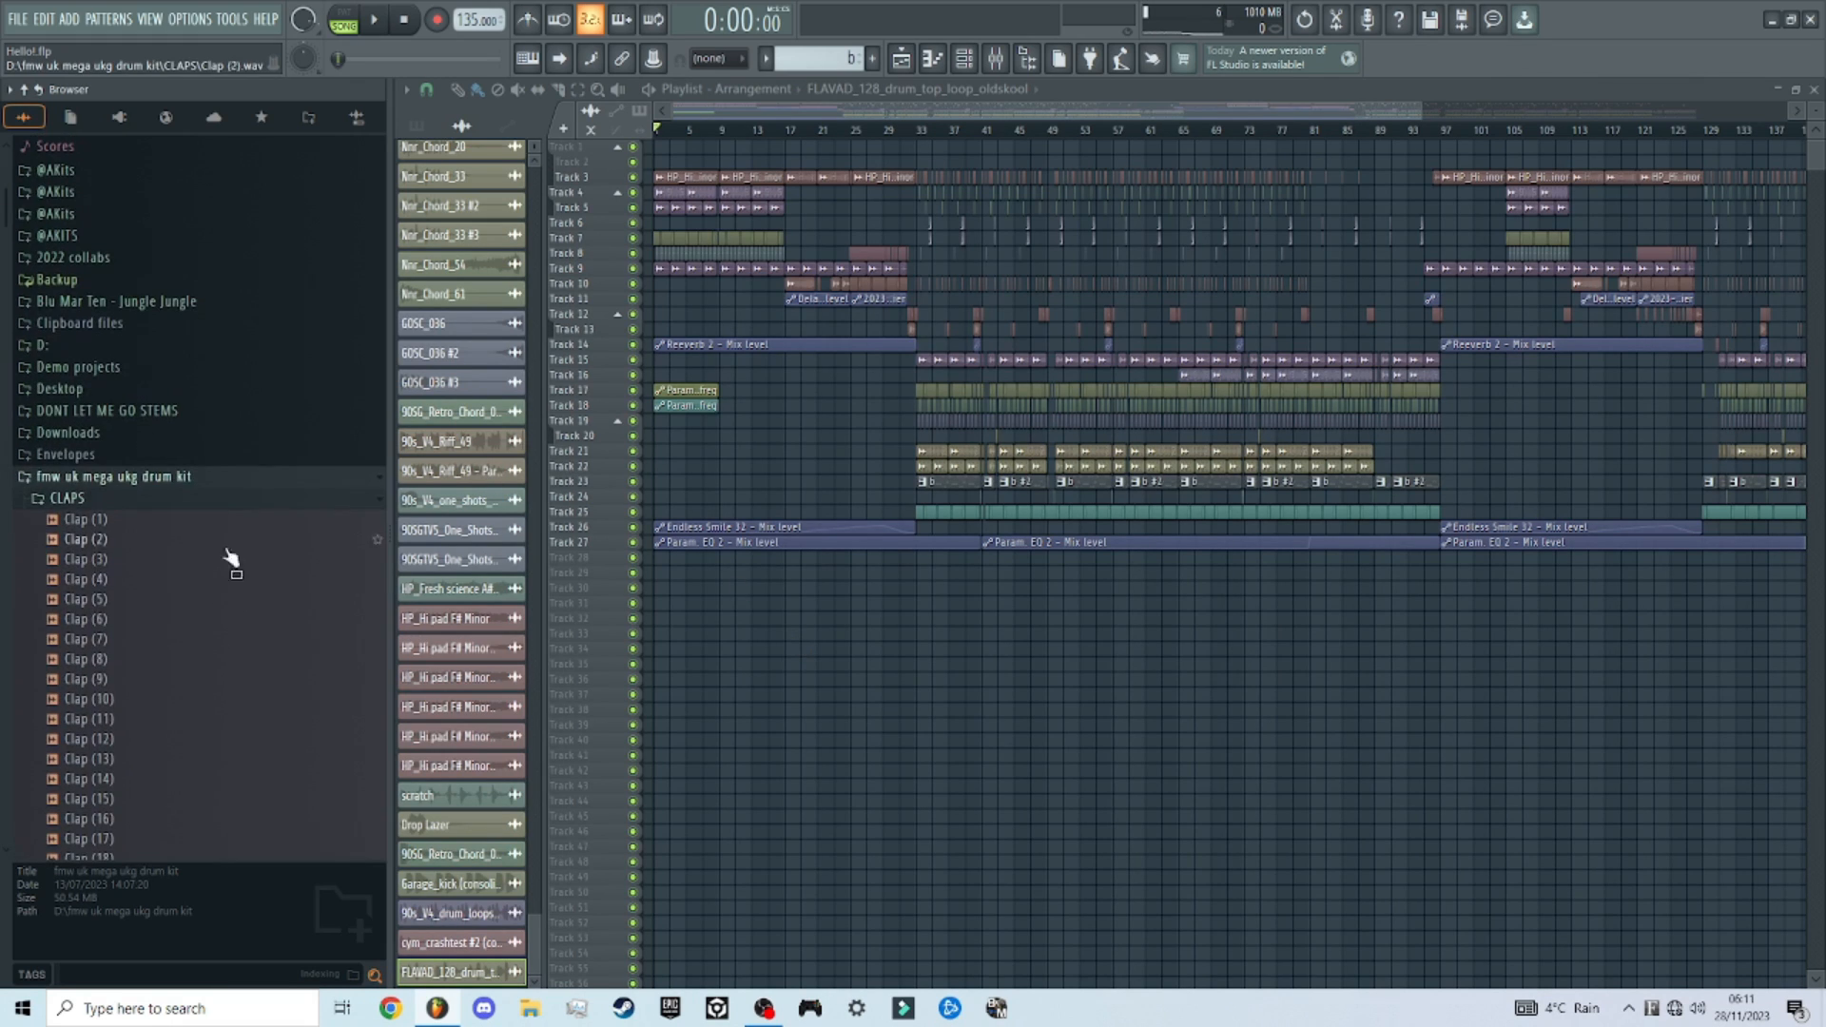
scroll(143, 542, down, 8)
scroll(181, 495, down, 10)
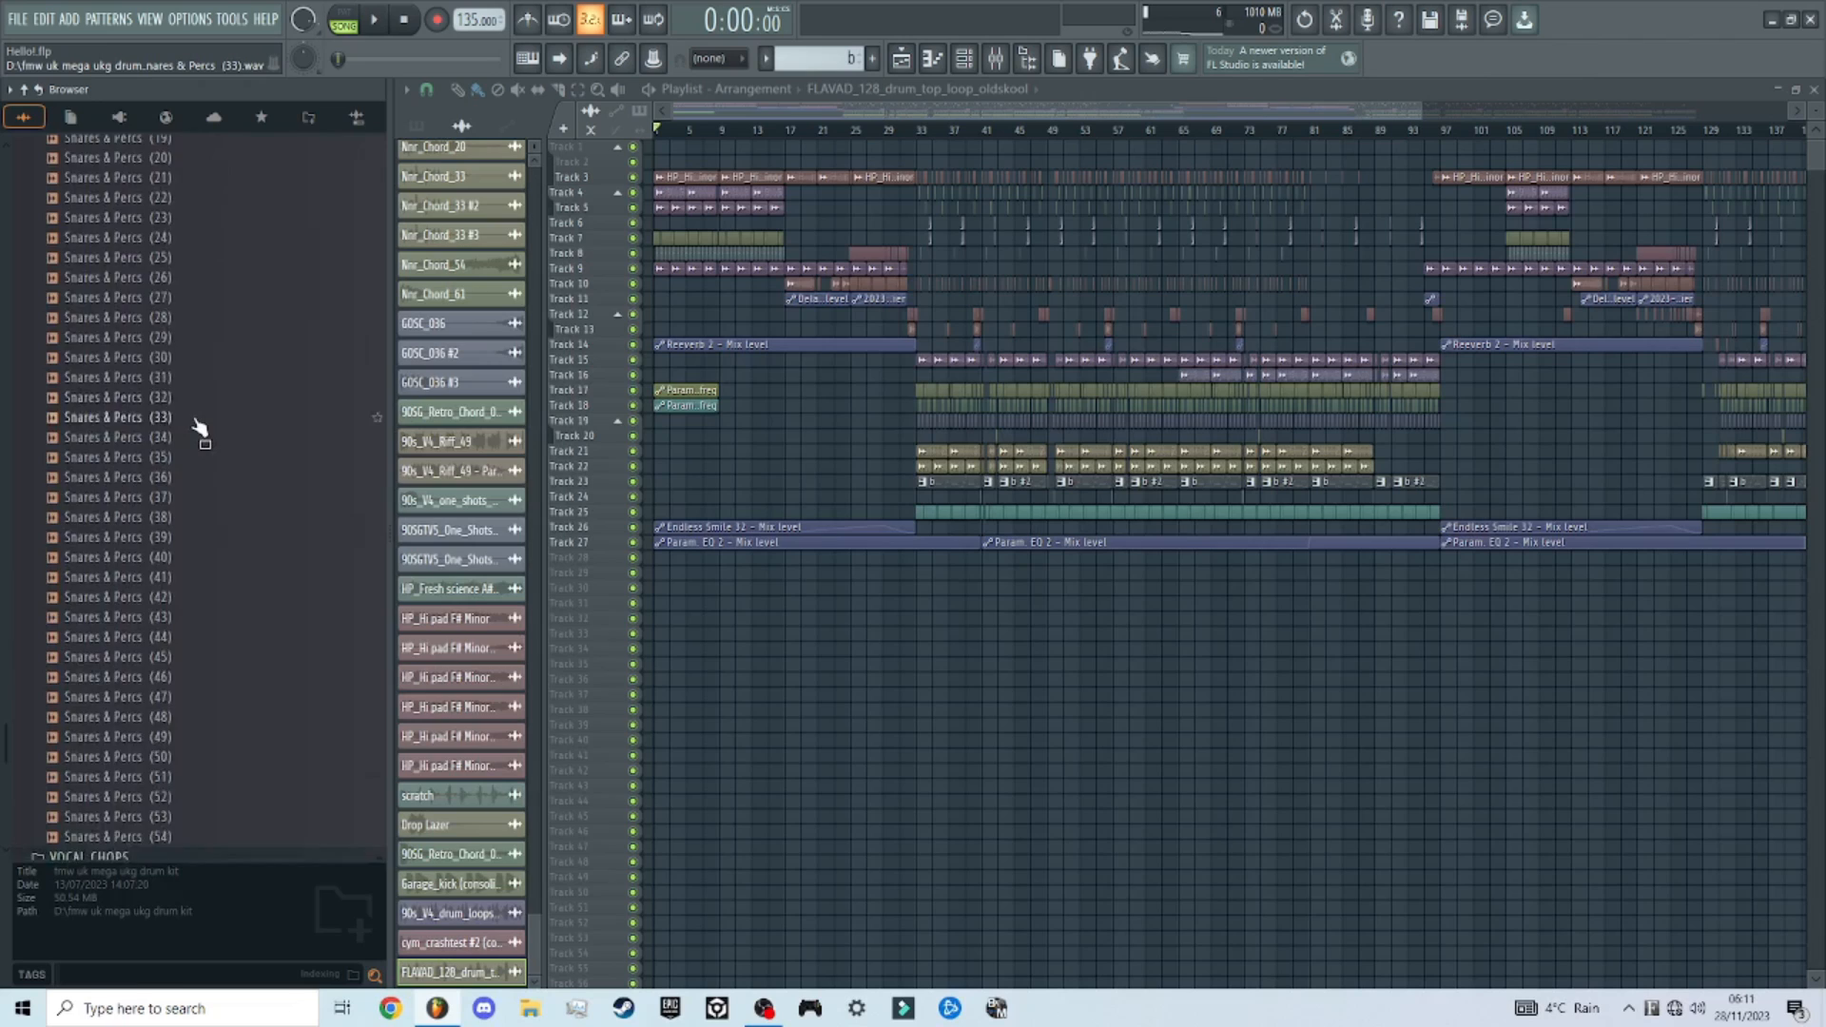
scroll(183, 545, up, 10)
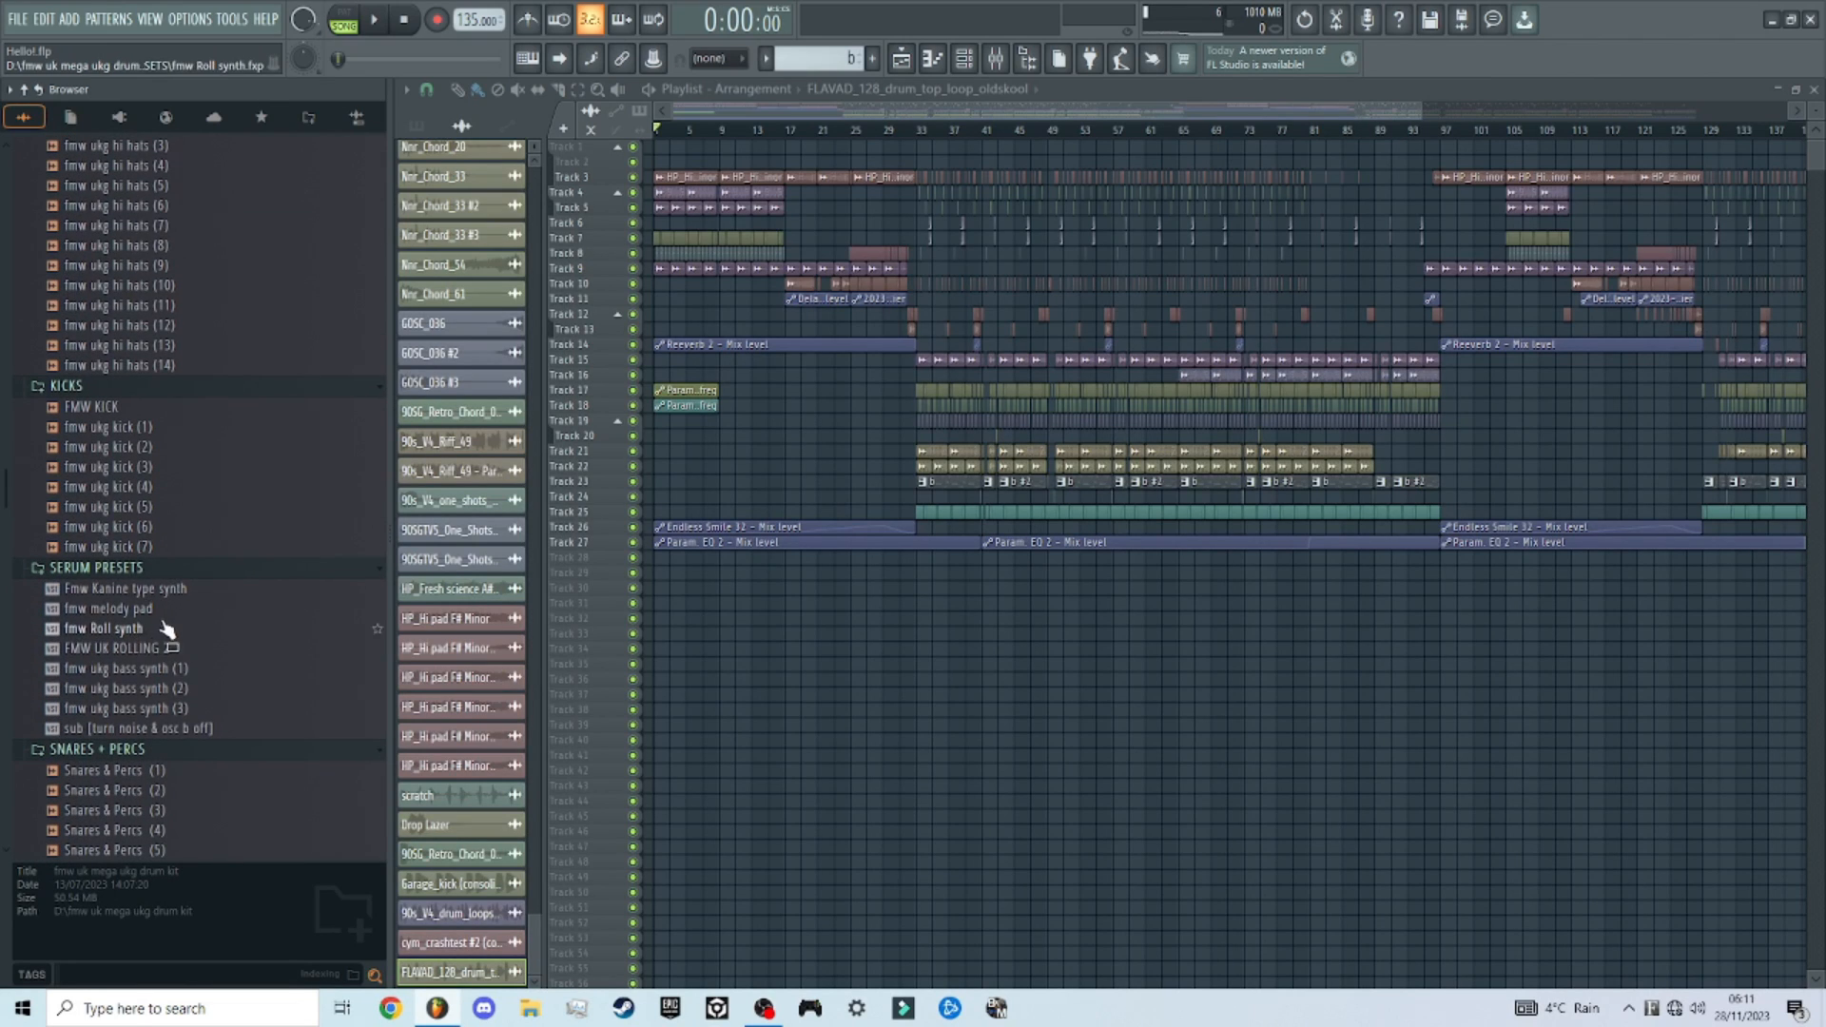
scroll(195, 628, up, 1)
scroll(205, 600, up, 15)
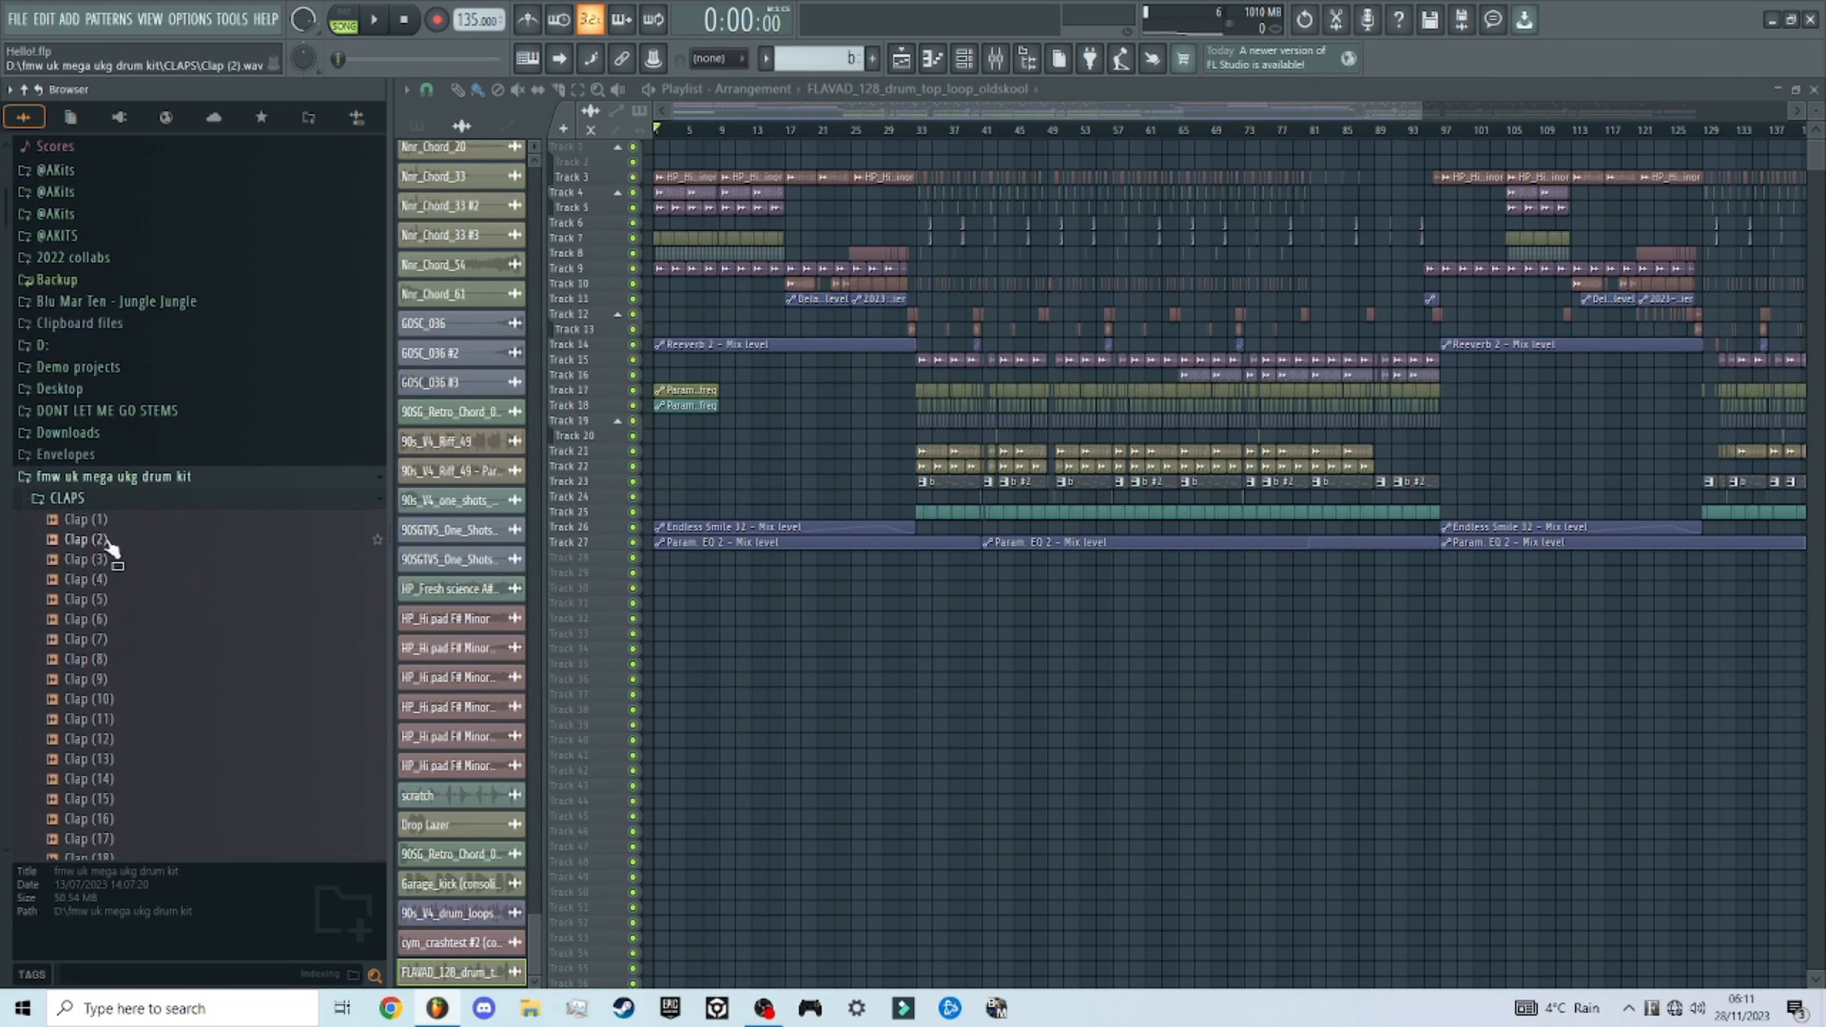
click(122, 475)
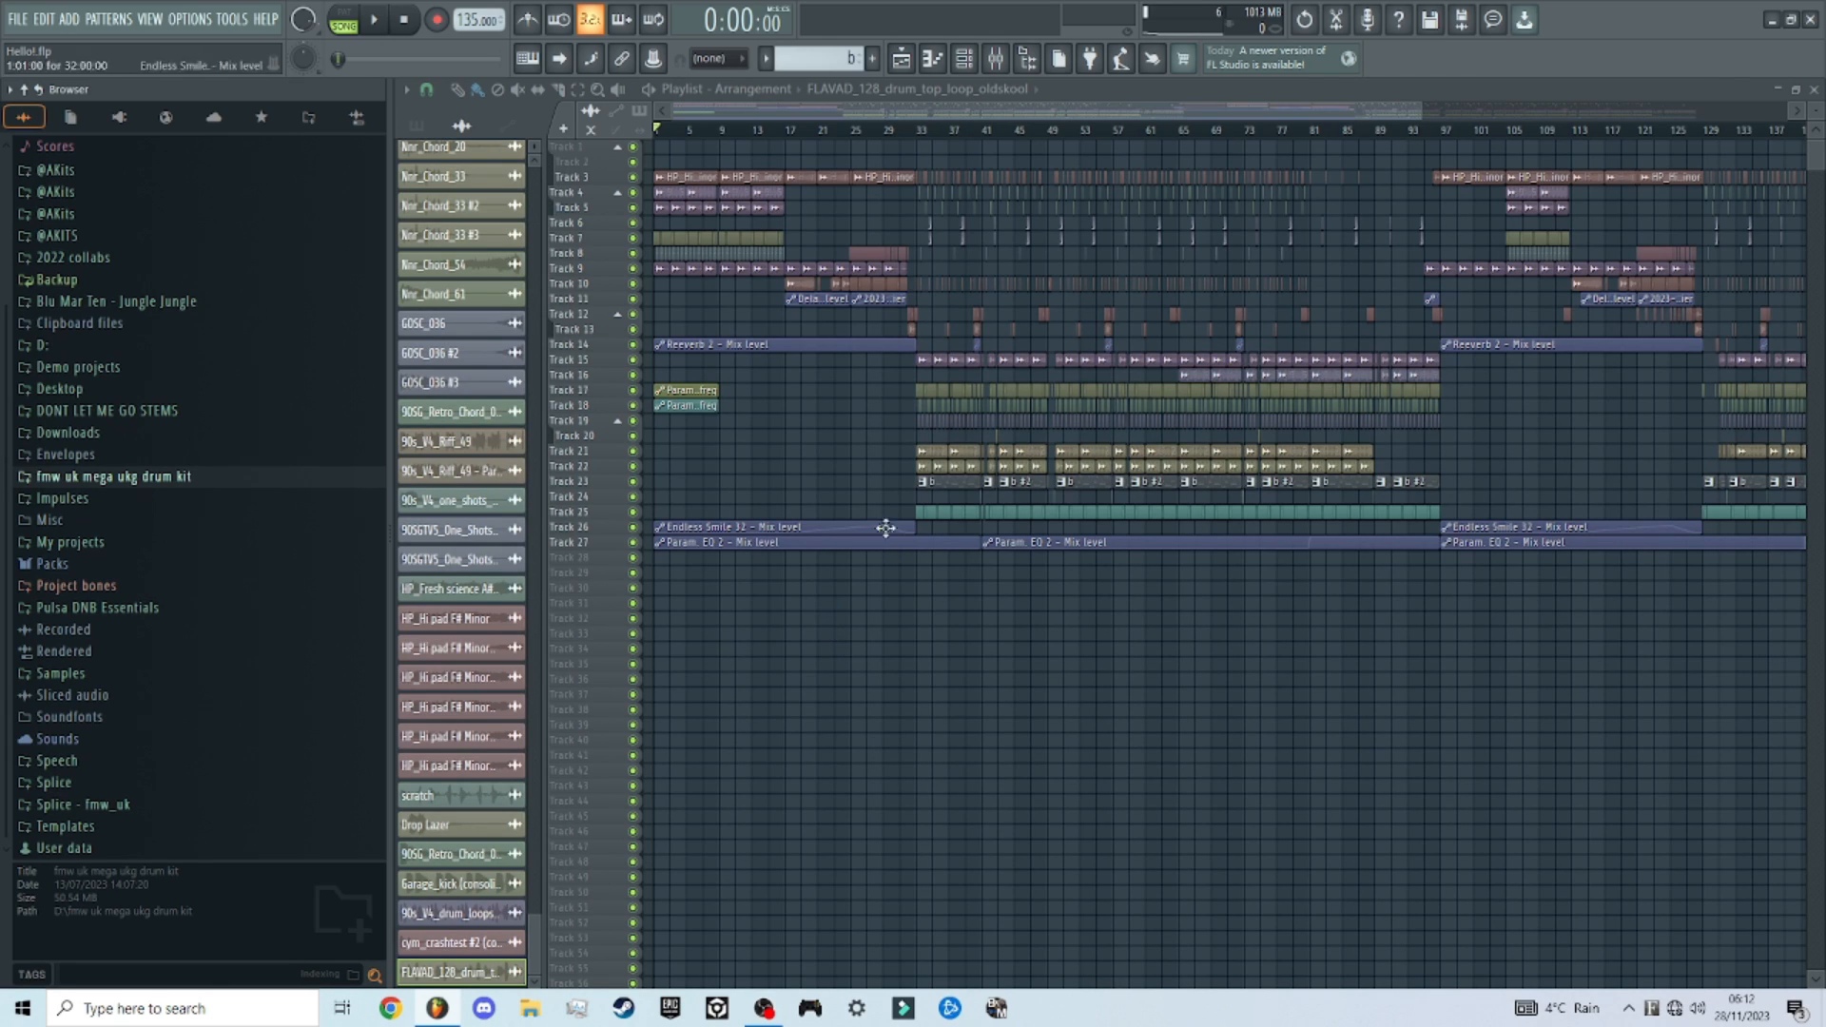
Step: Play the arrangement from bar 13 through the intro into the drop, then stop playback
click(753, 130)
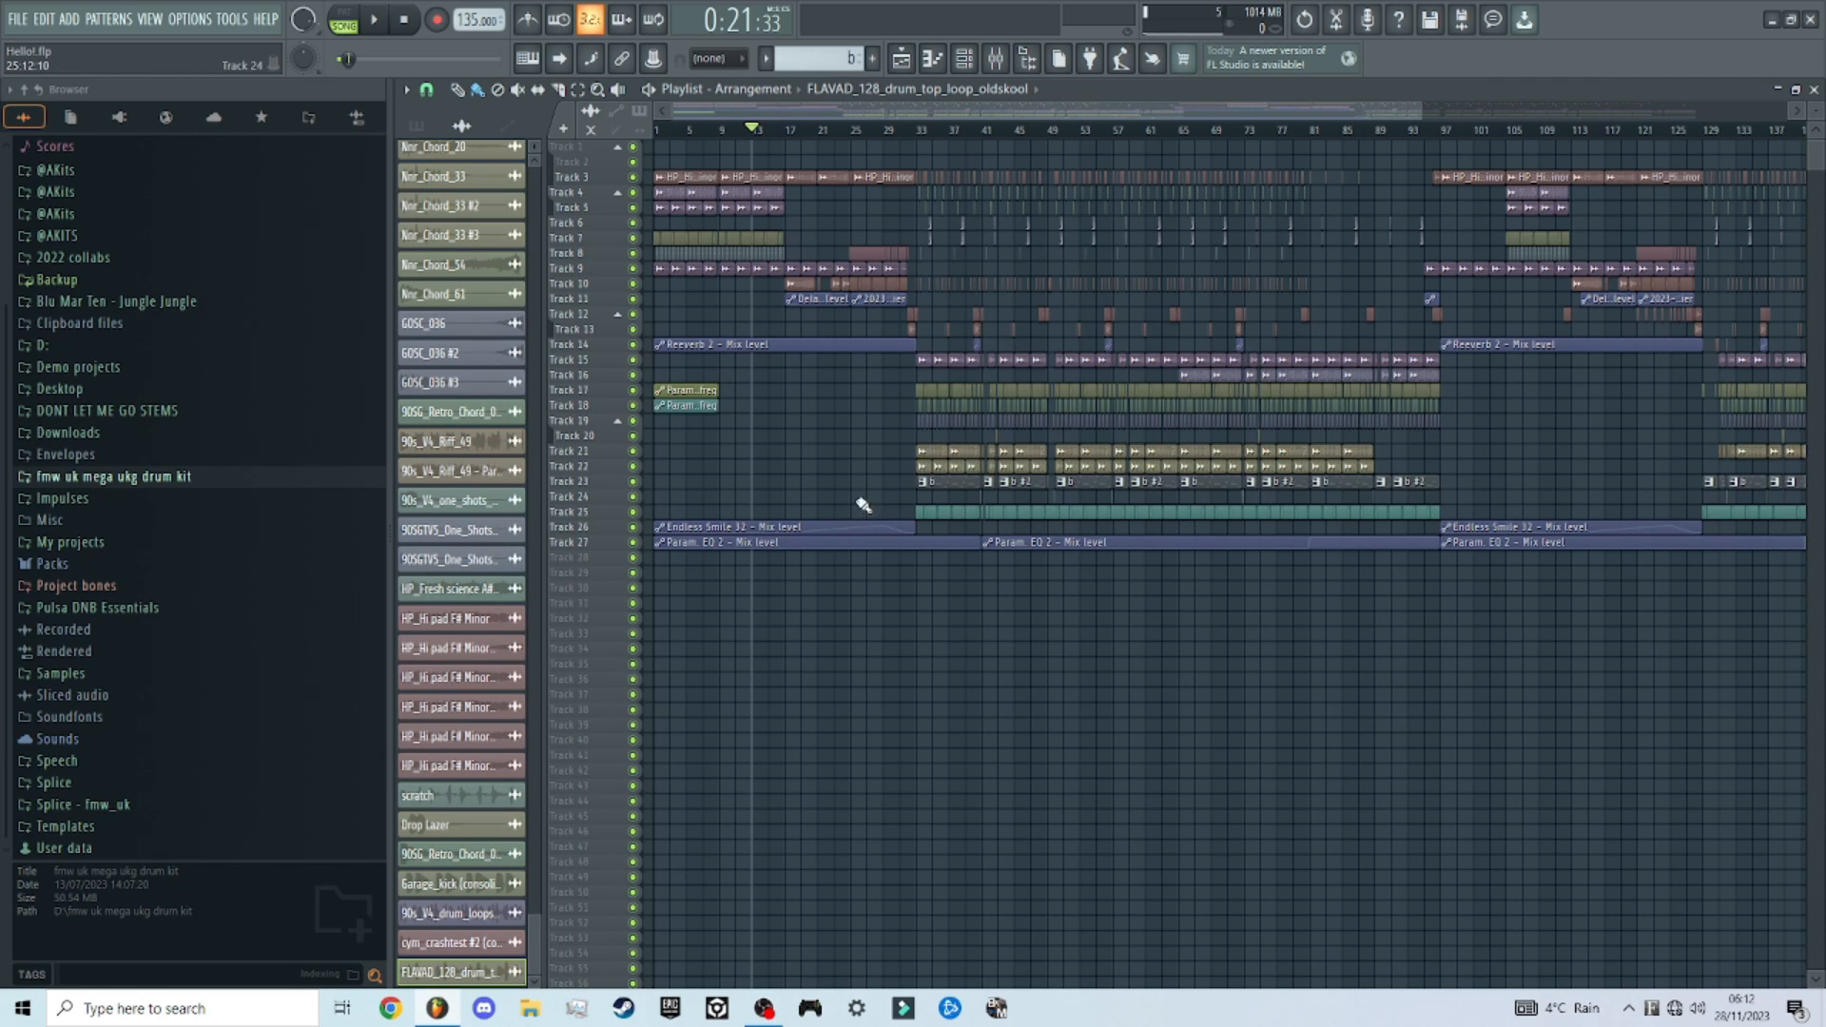
key(space)
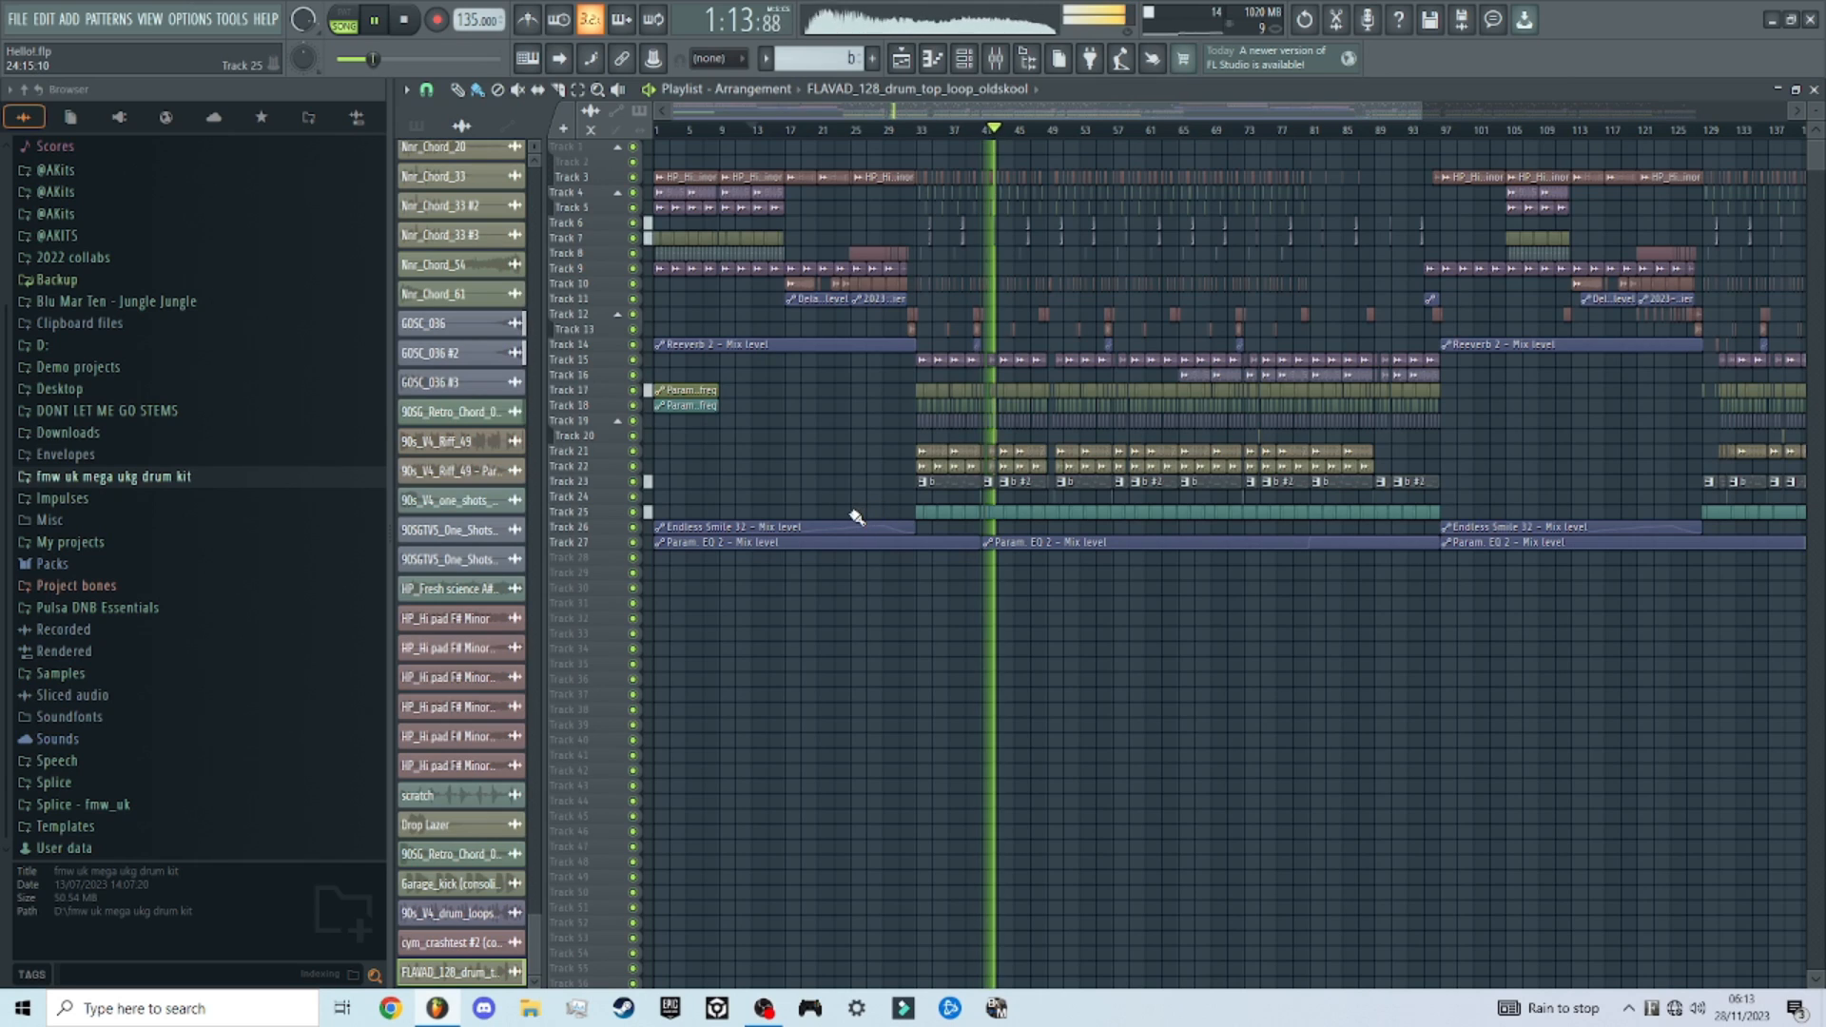
key(space)
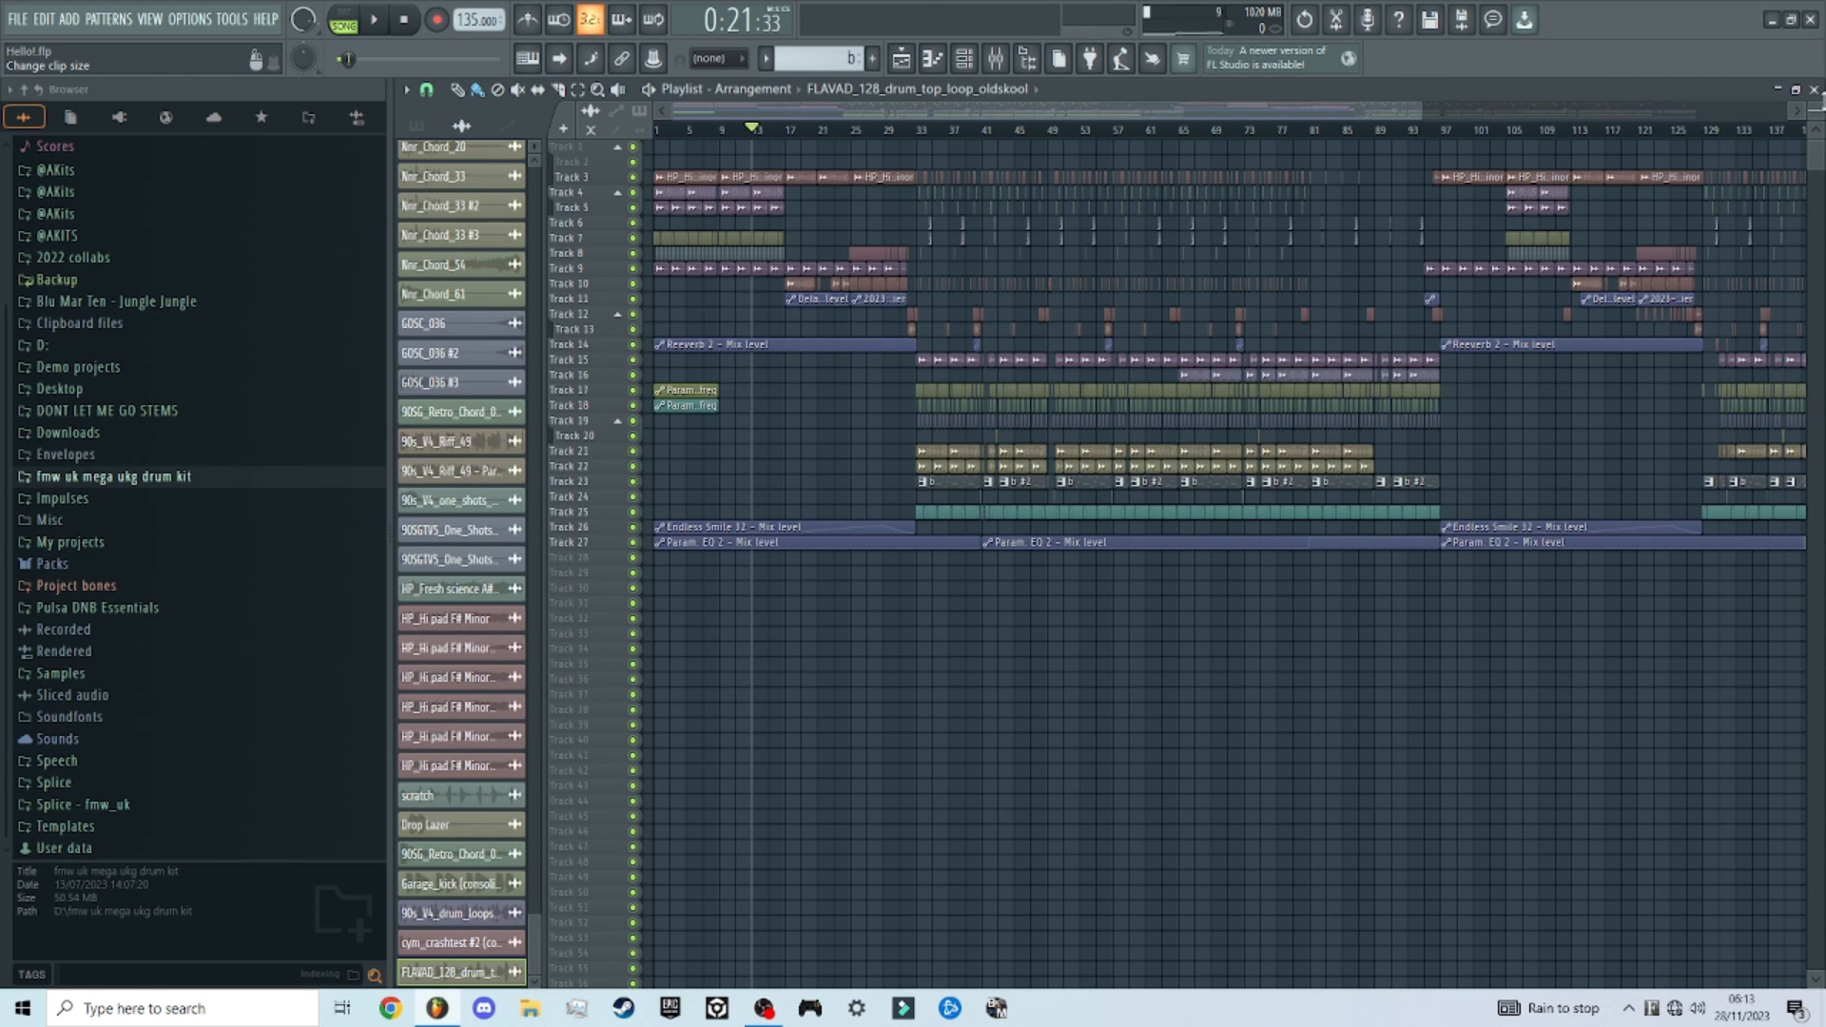
Step: Enlarge the playlist tracks and move the play position to bar 9
drag(1816, 112, 1817, 164)
scroll(892, 539, up, 3)
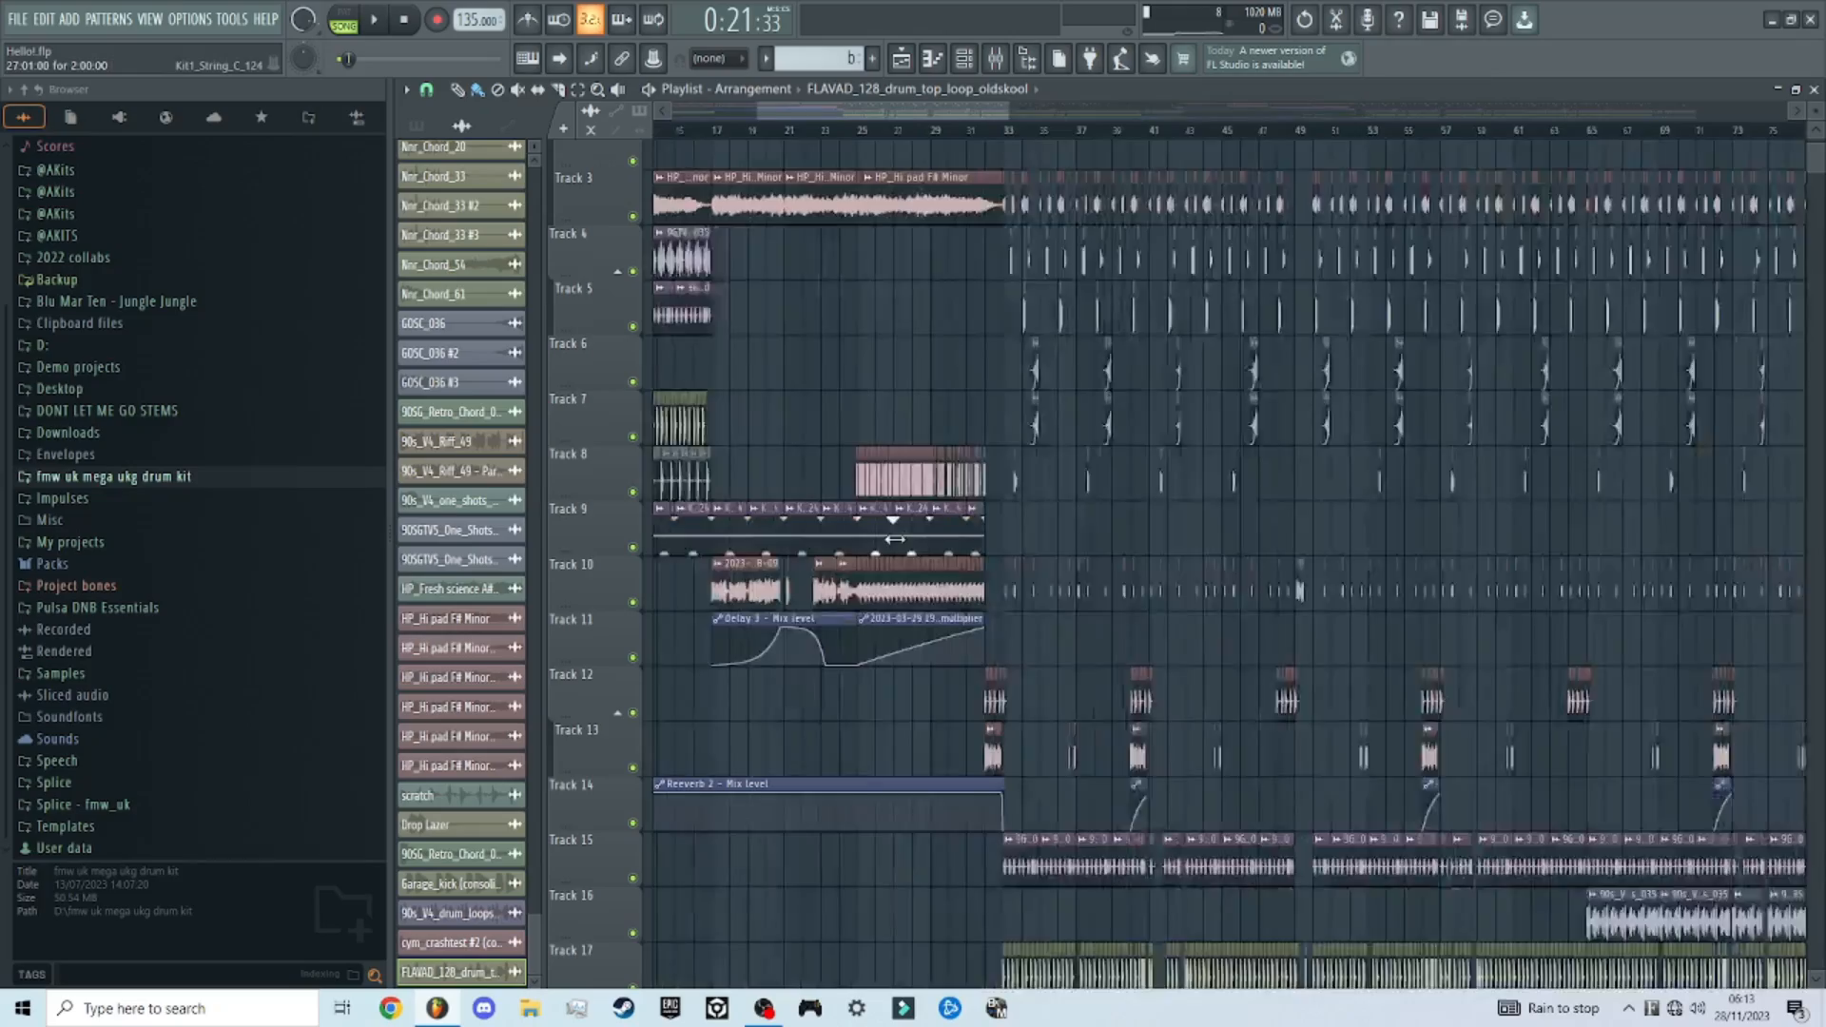
scroll(1052, 399, down, 5)
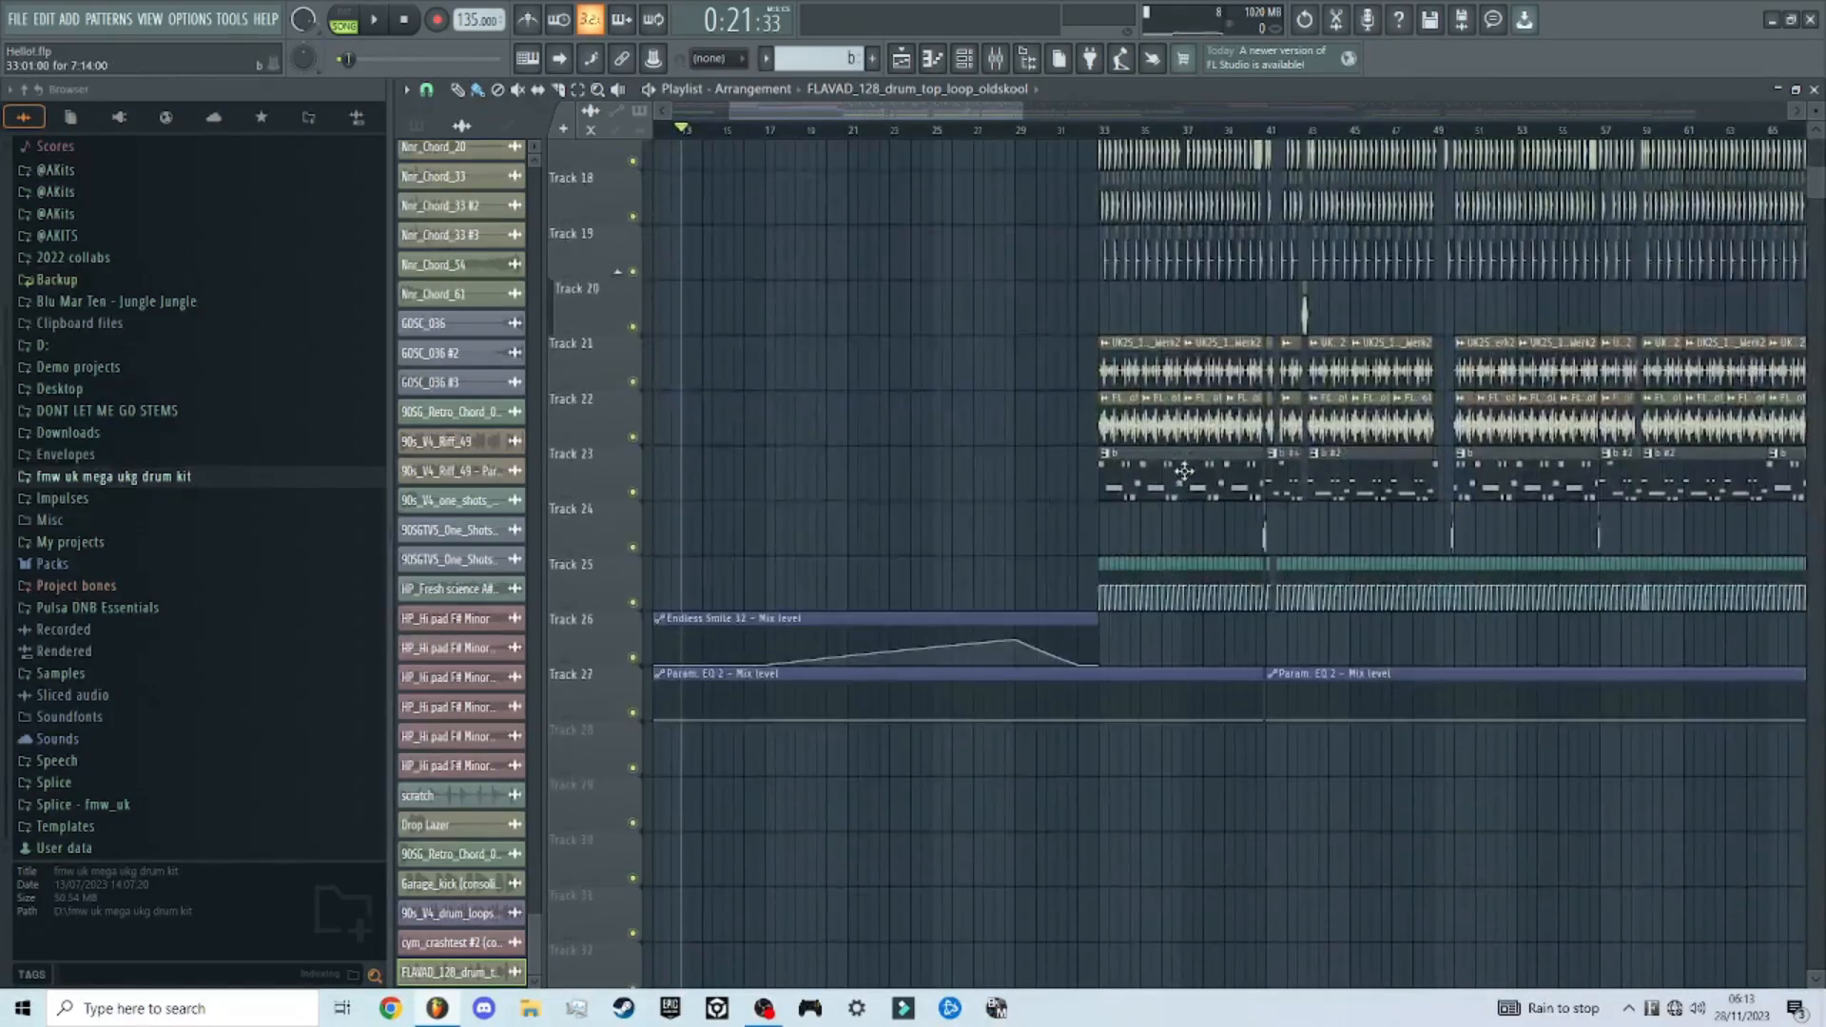
scroll(1184, 471, up, 6)
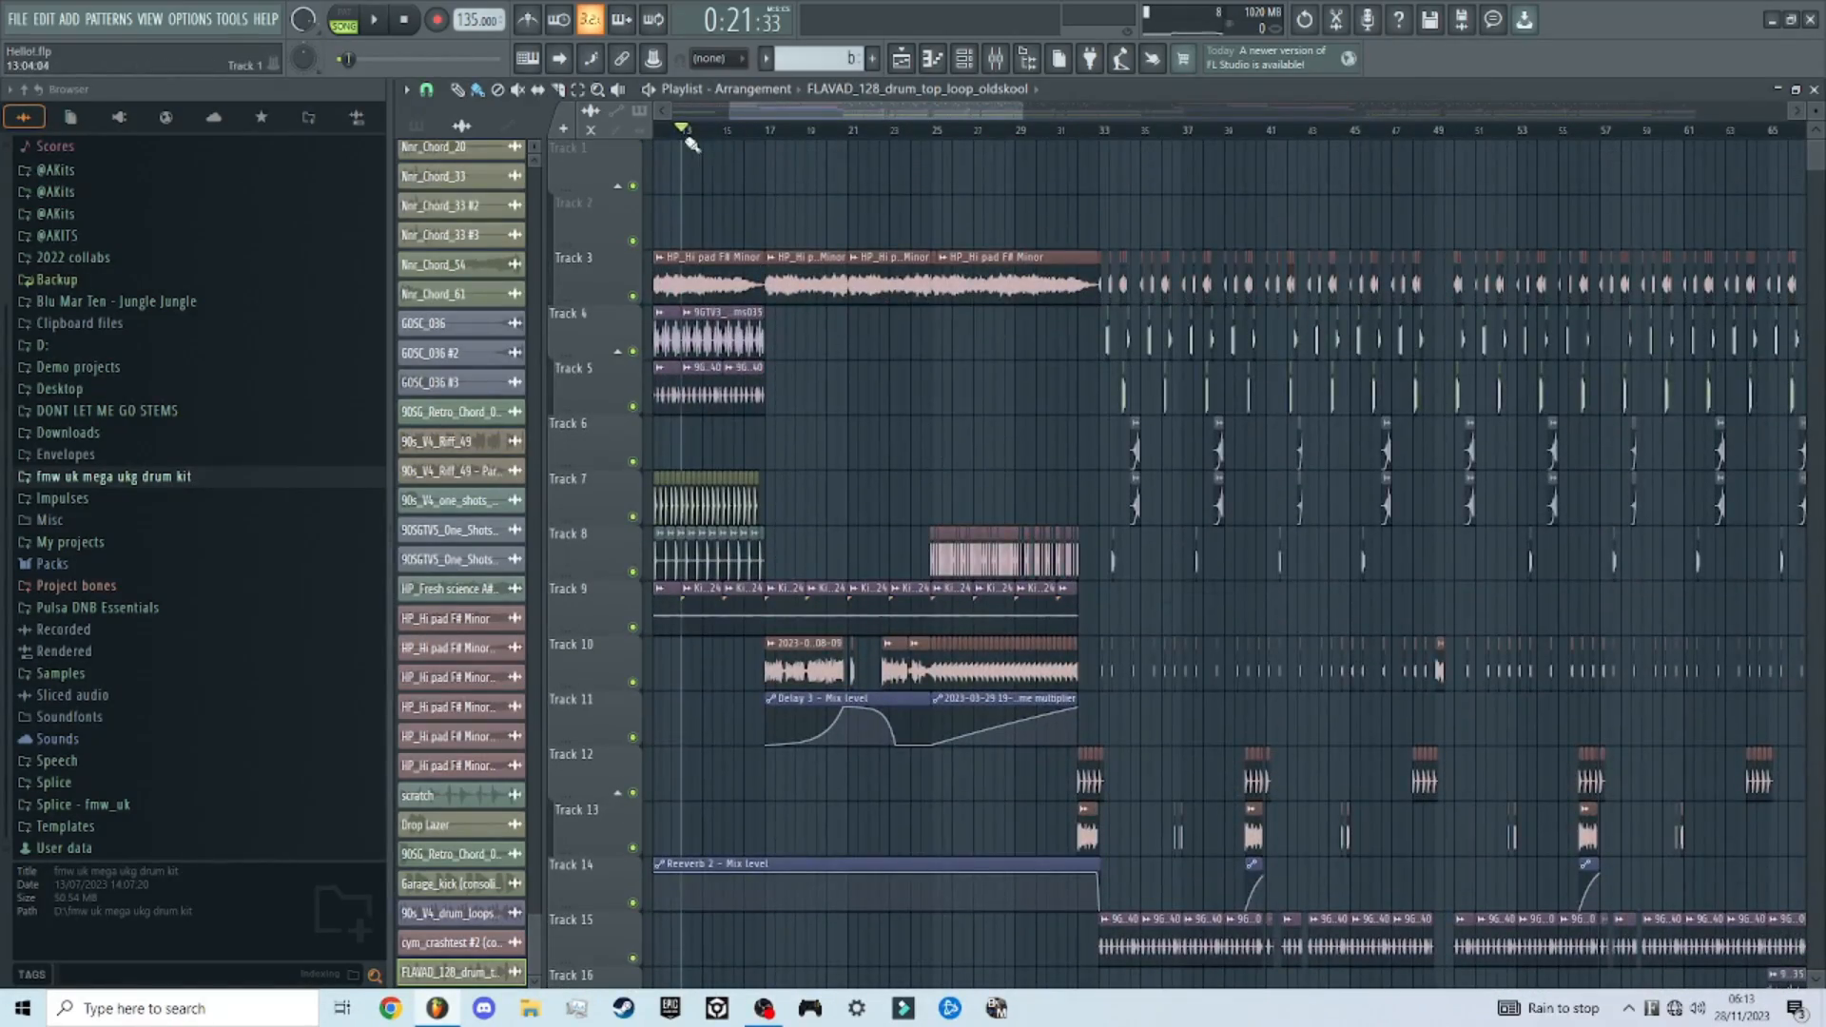
drag(687, 136, 827, 144)
scroll(461, 400, up, 3)
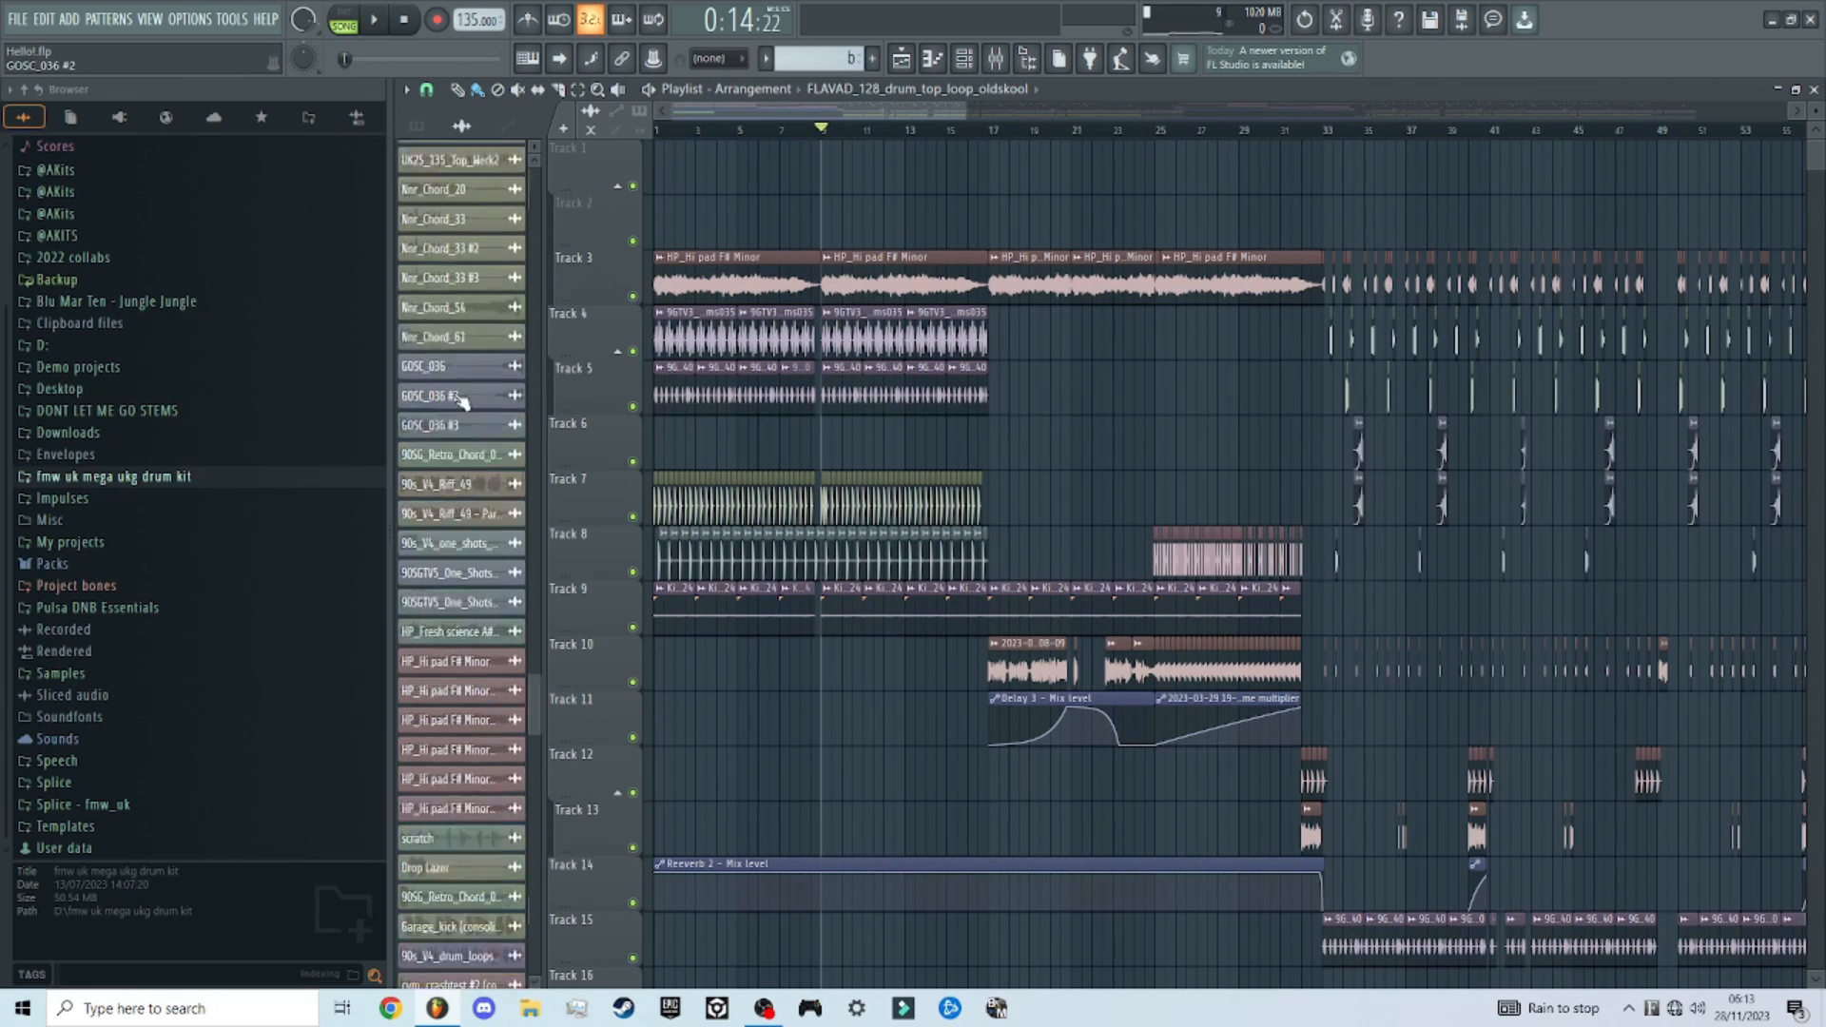
scroll(466, 385, up, 3)
scroll(1048, 223, down, 3)
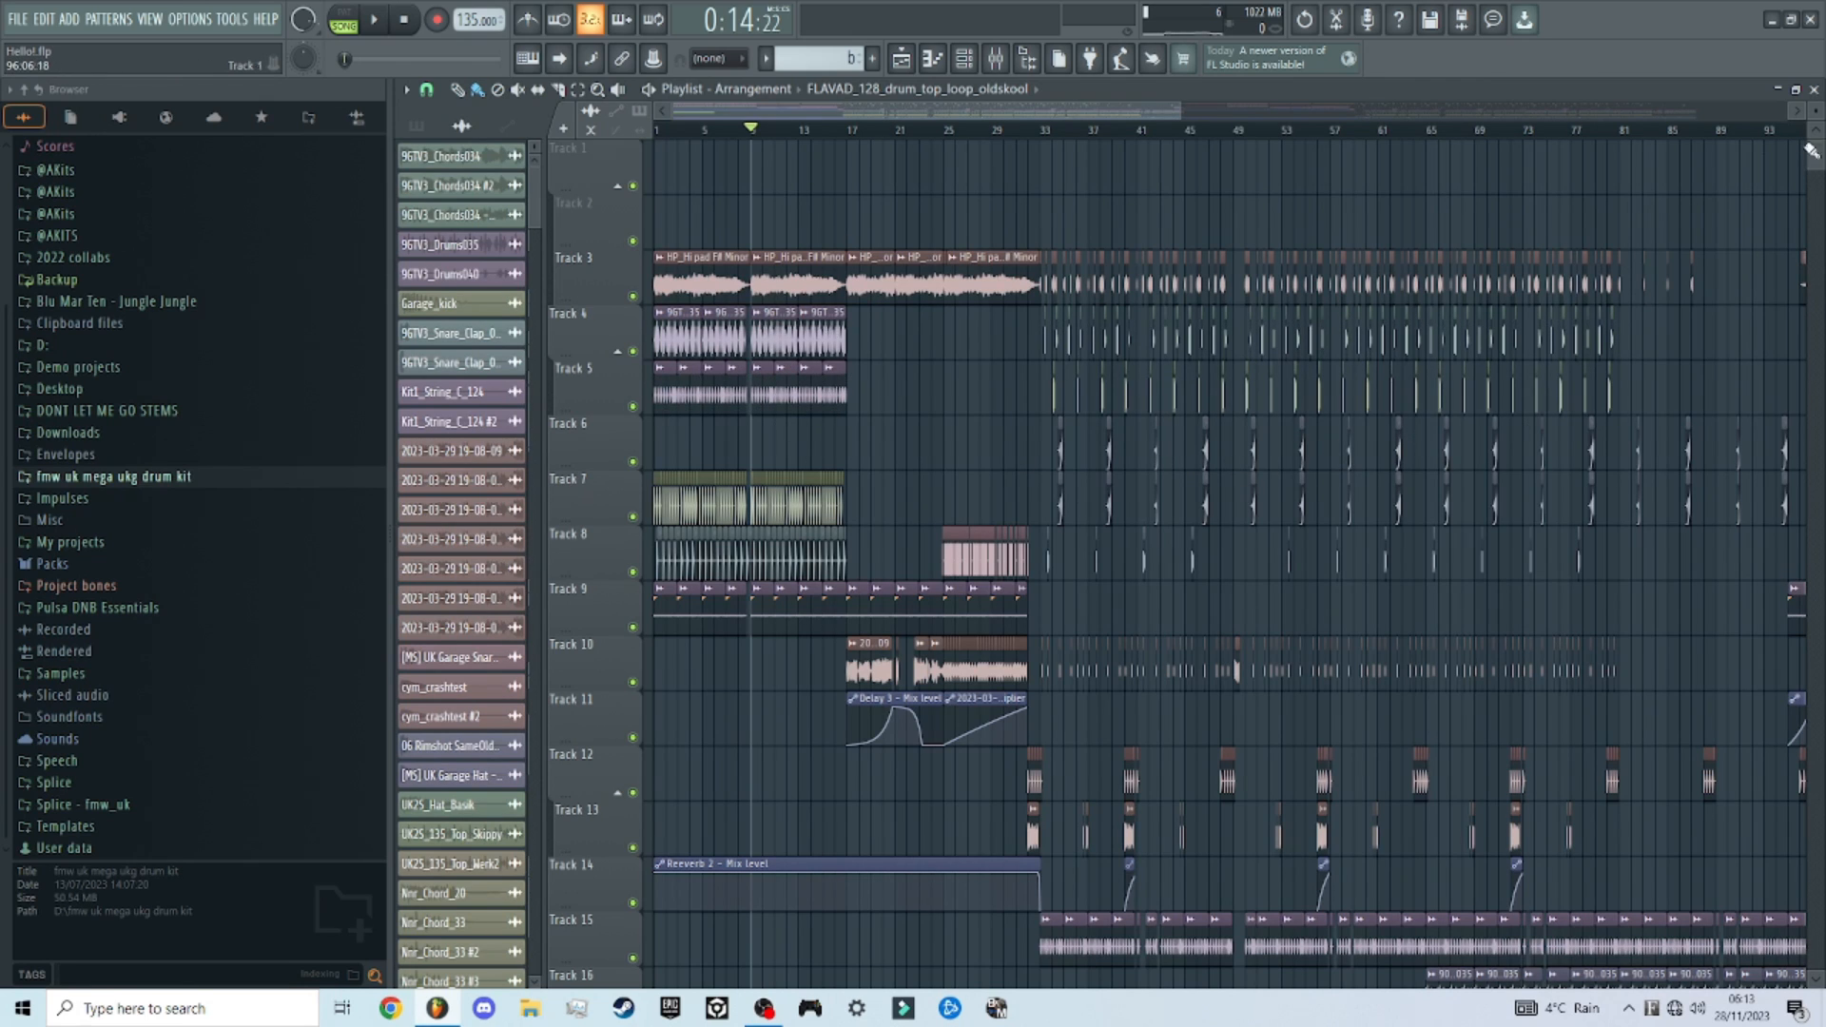
scroll(627, 290, up, 3)
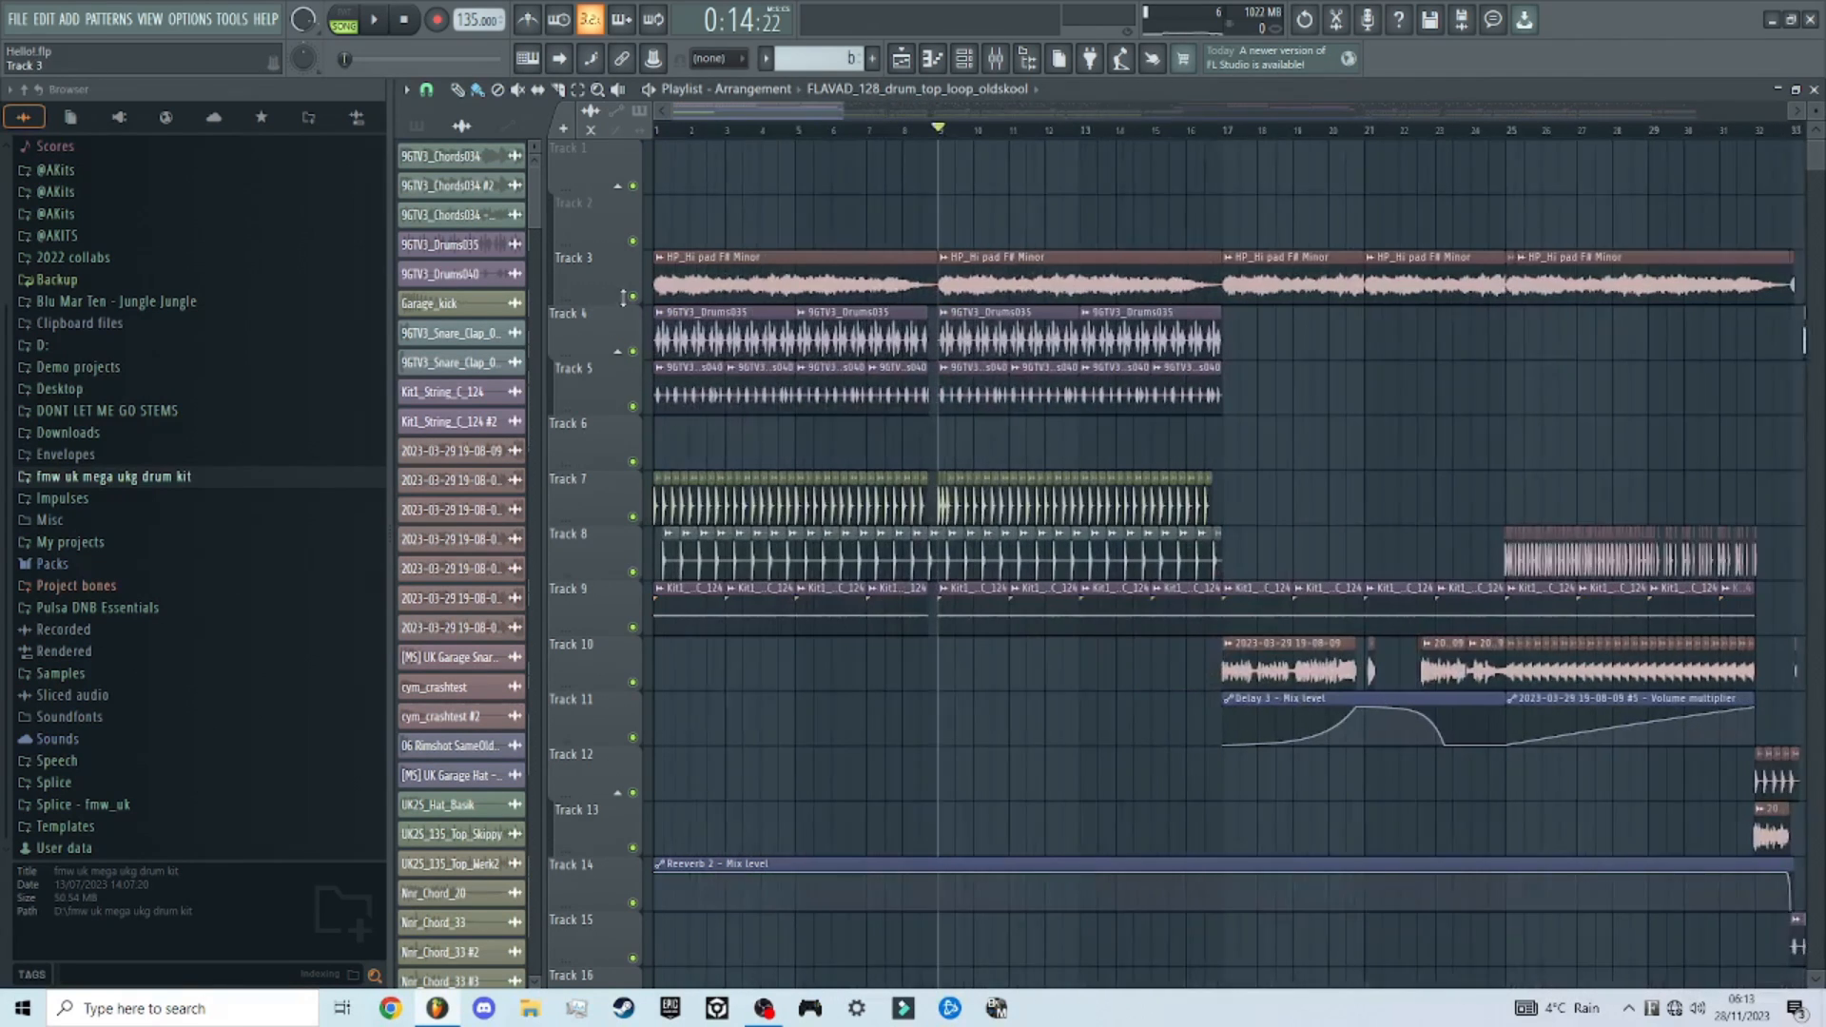
Step: Solo the pad on track 3 with the automation on tracks 14, 17 and 18, and play it from bar 9
right_click(623, 253)
click(694, 175)
right_click(632, 296)
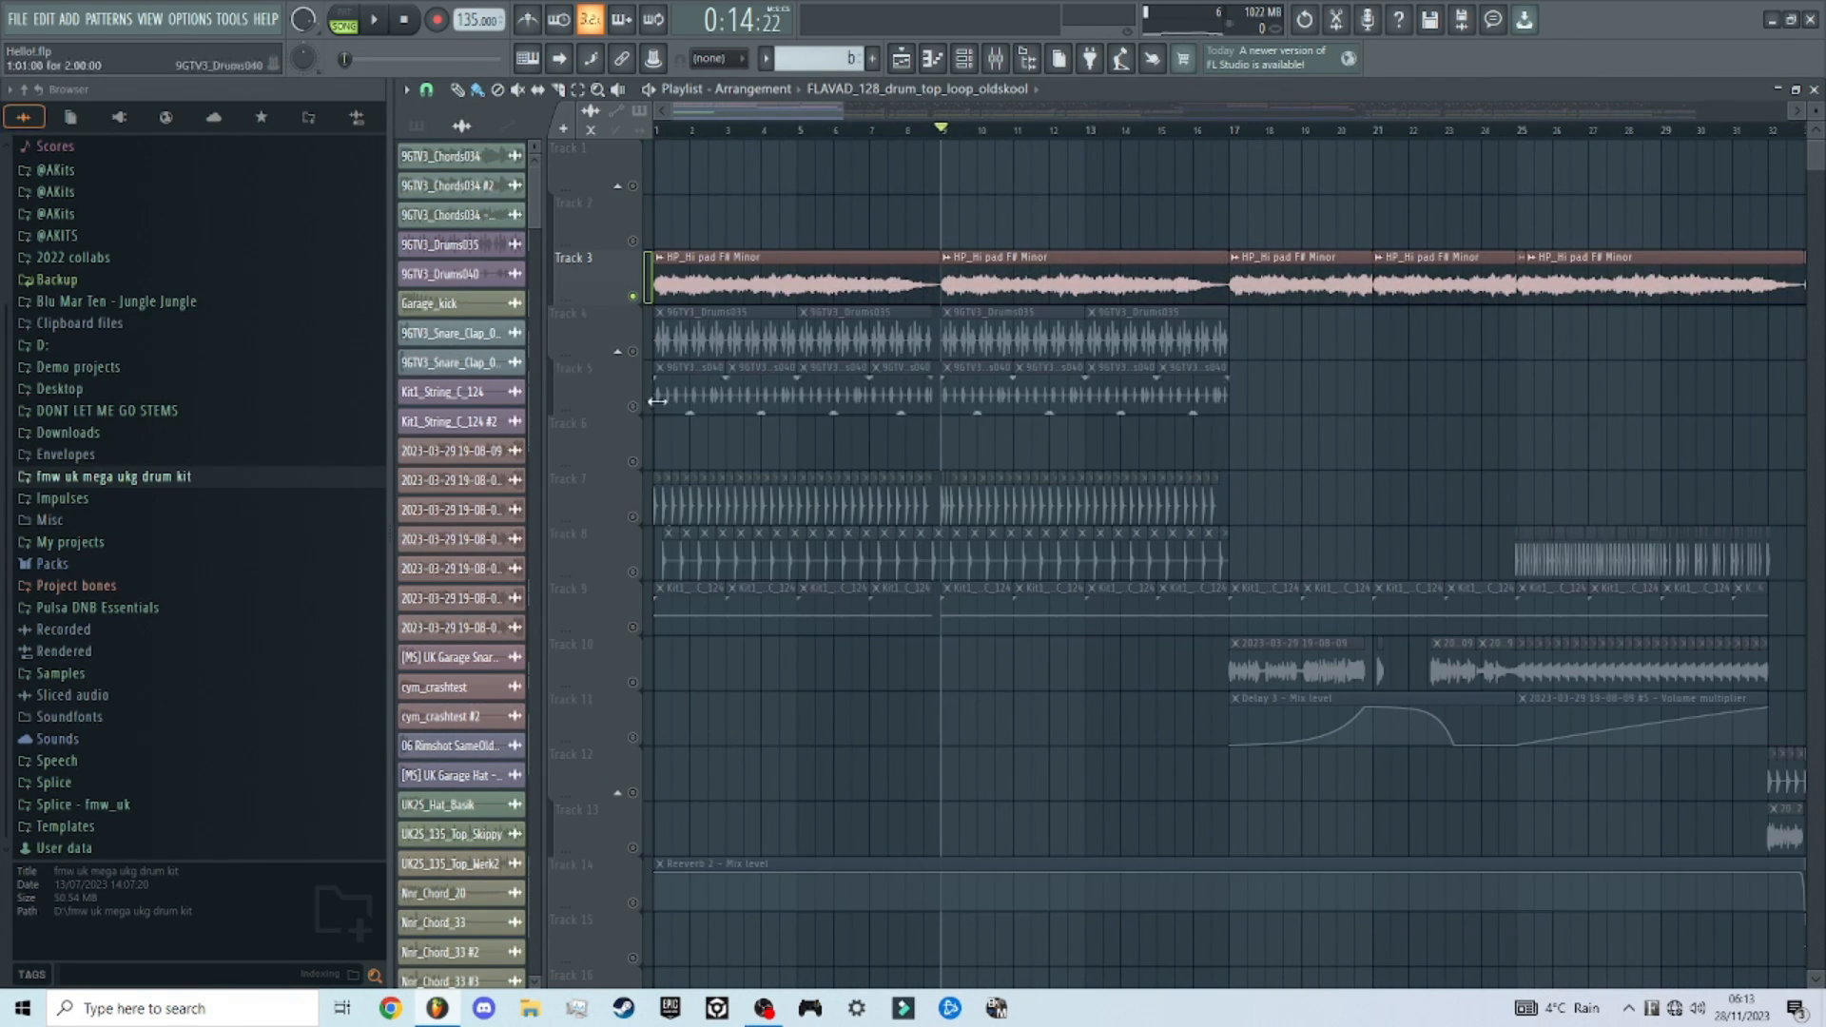
right_click(632, 903)
scroll(683, 819, down, 4)
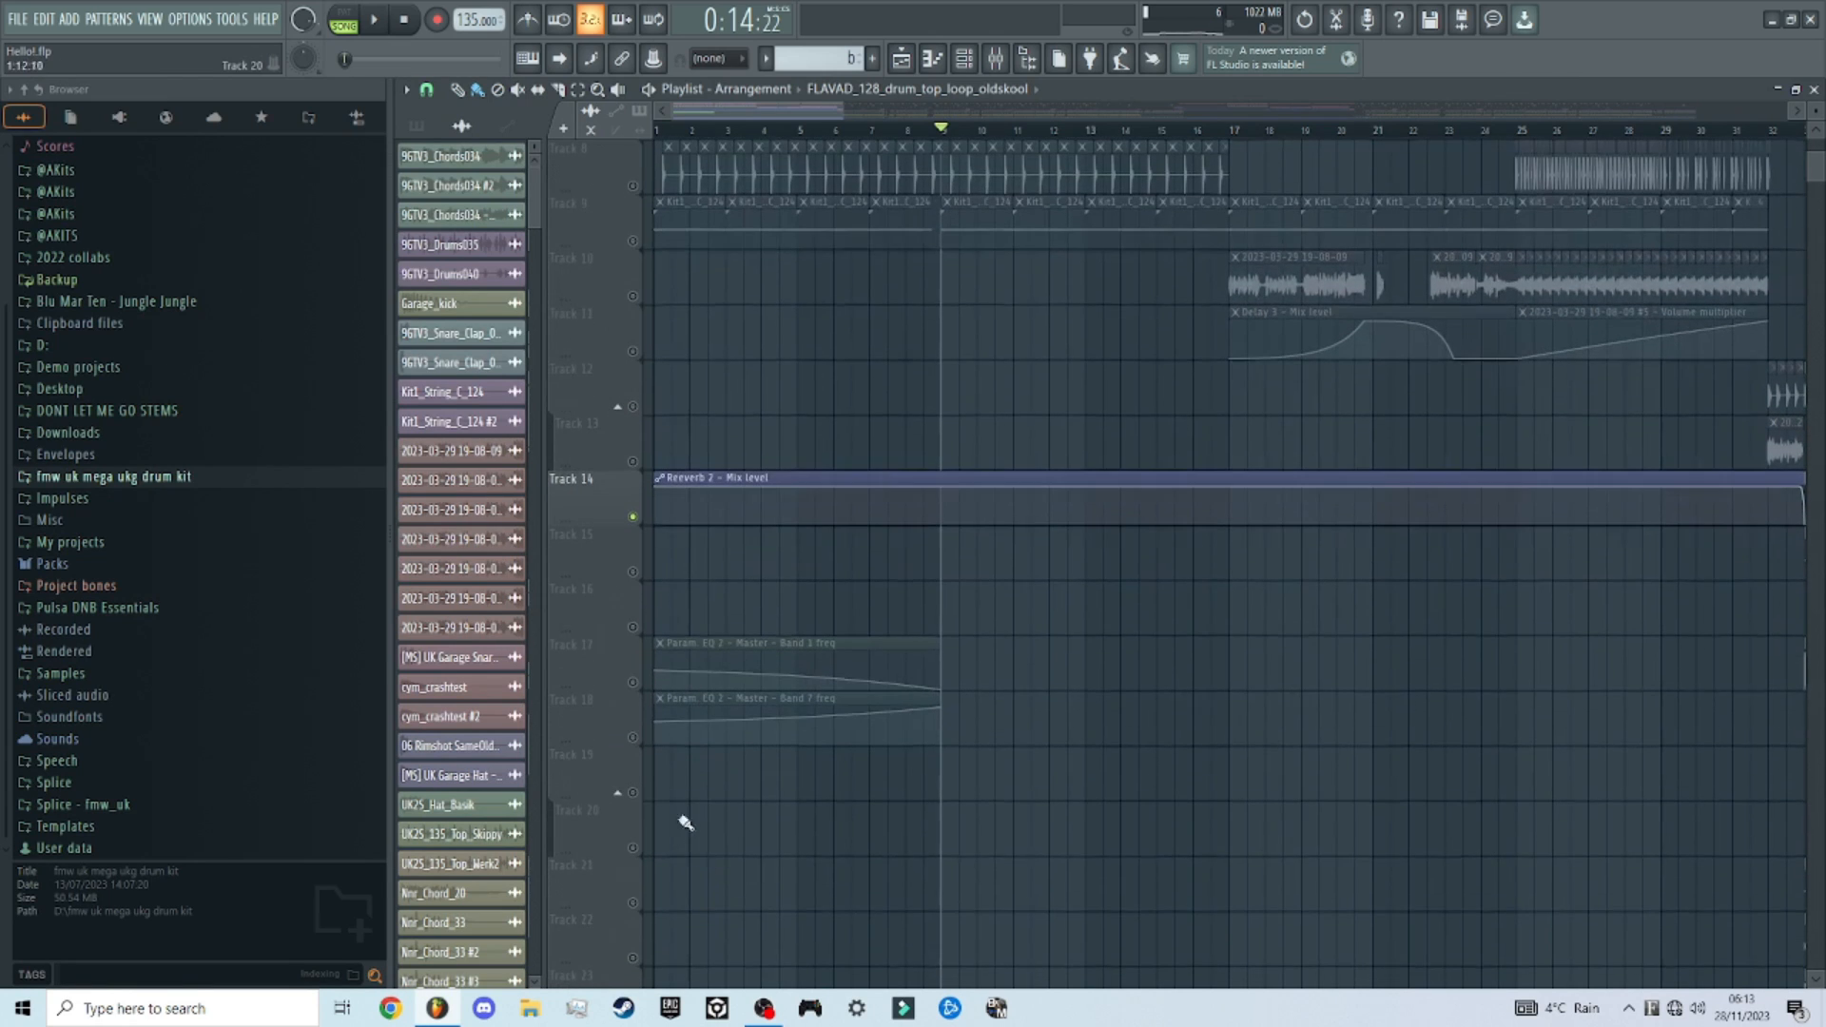
click(634, 683)
click(634, 738)
scroll(775, 673, down, 2)
key(space)
scroll(852, 381, up, 5)
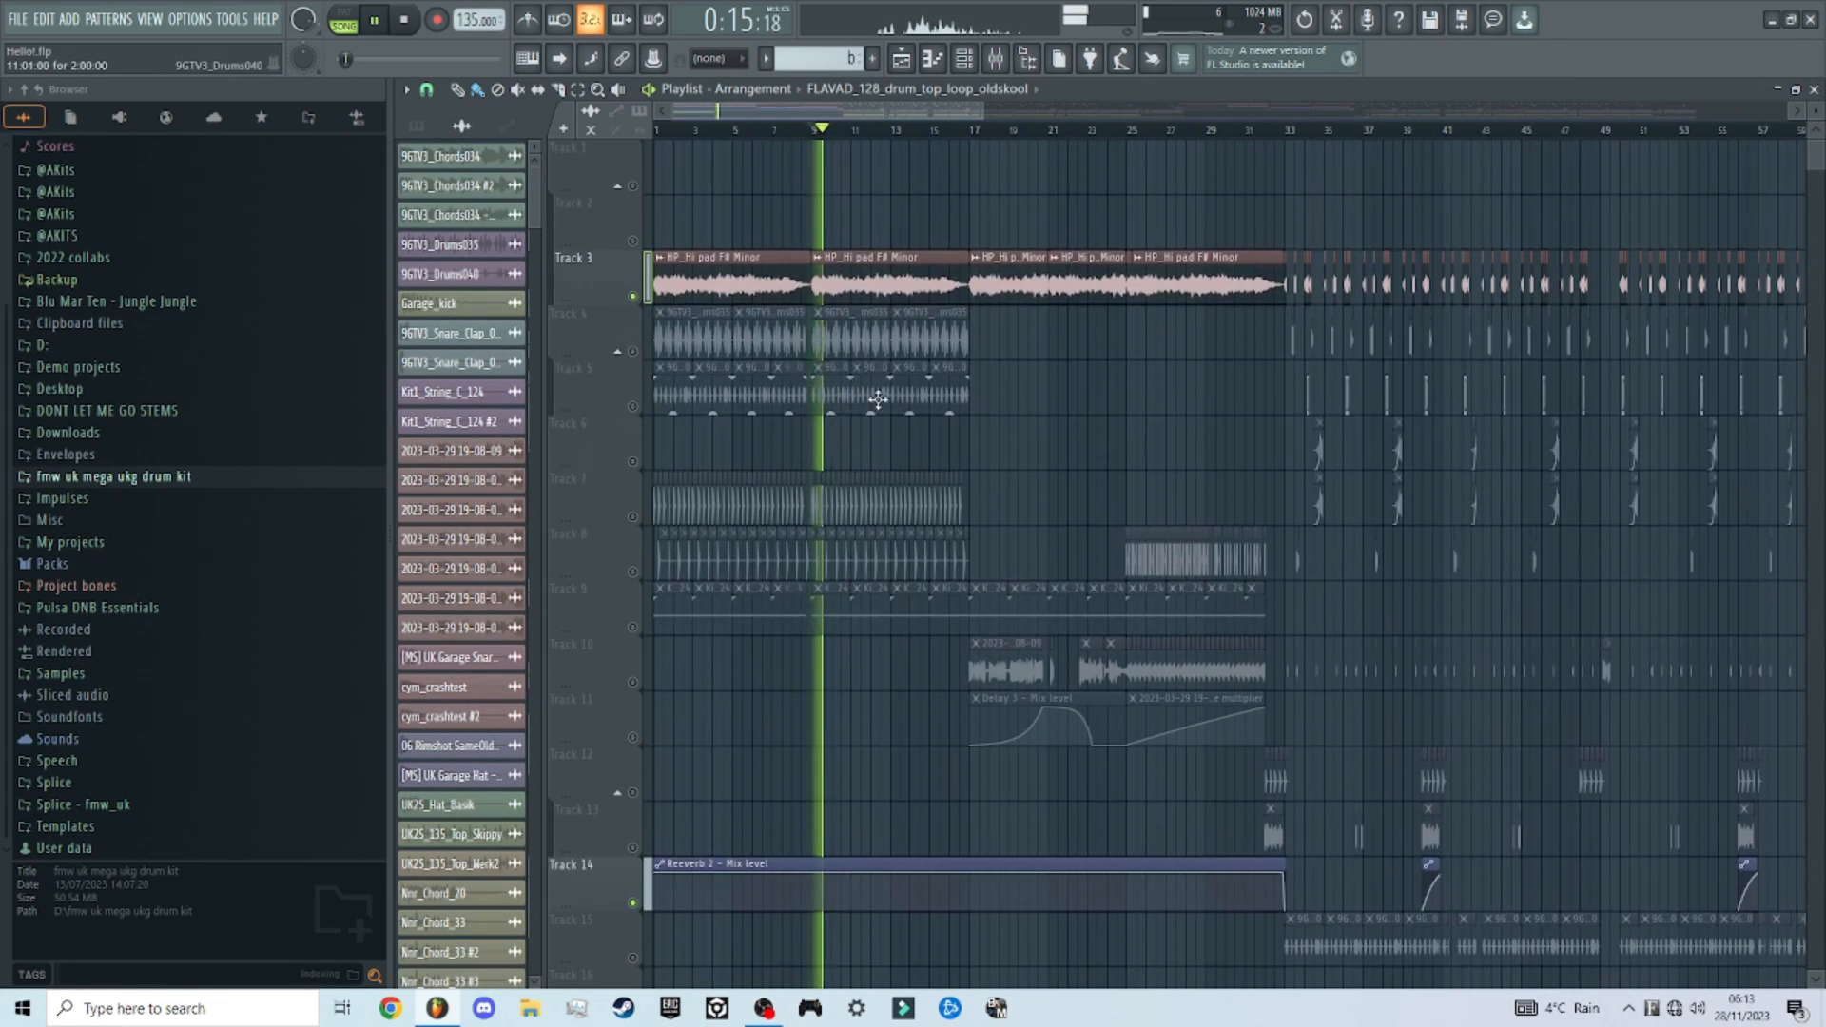
Step: Check the mixer while the soloed pad plays, return to the playlist and stop playback
key(F9)
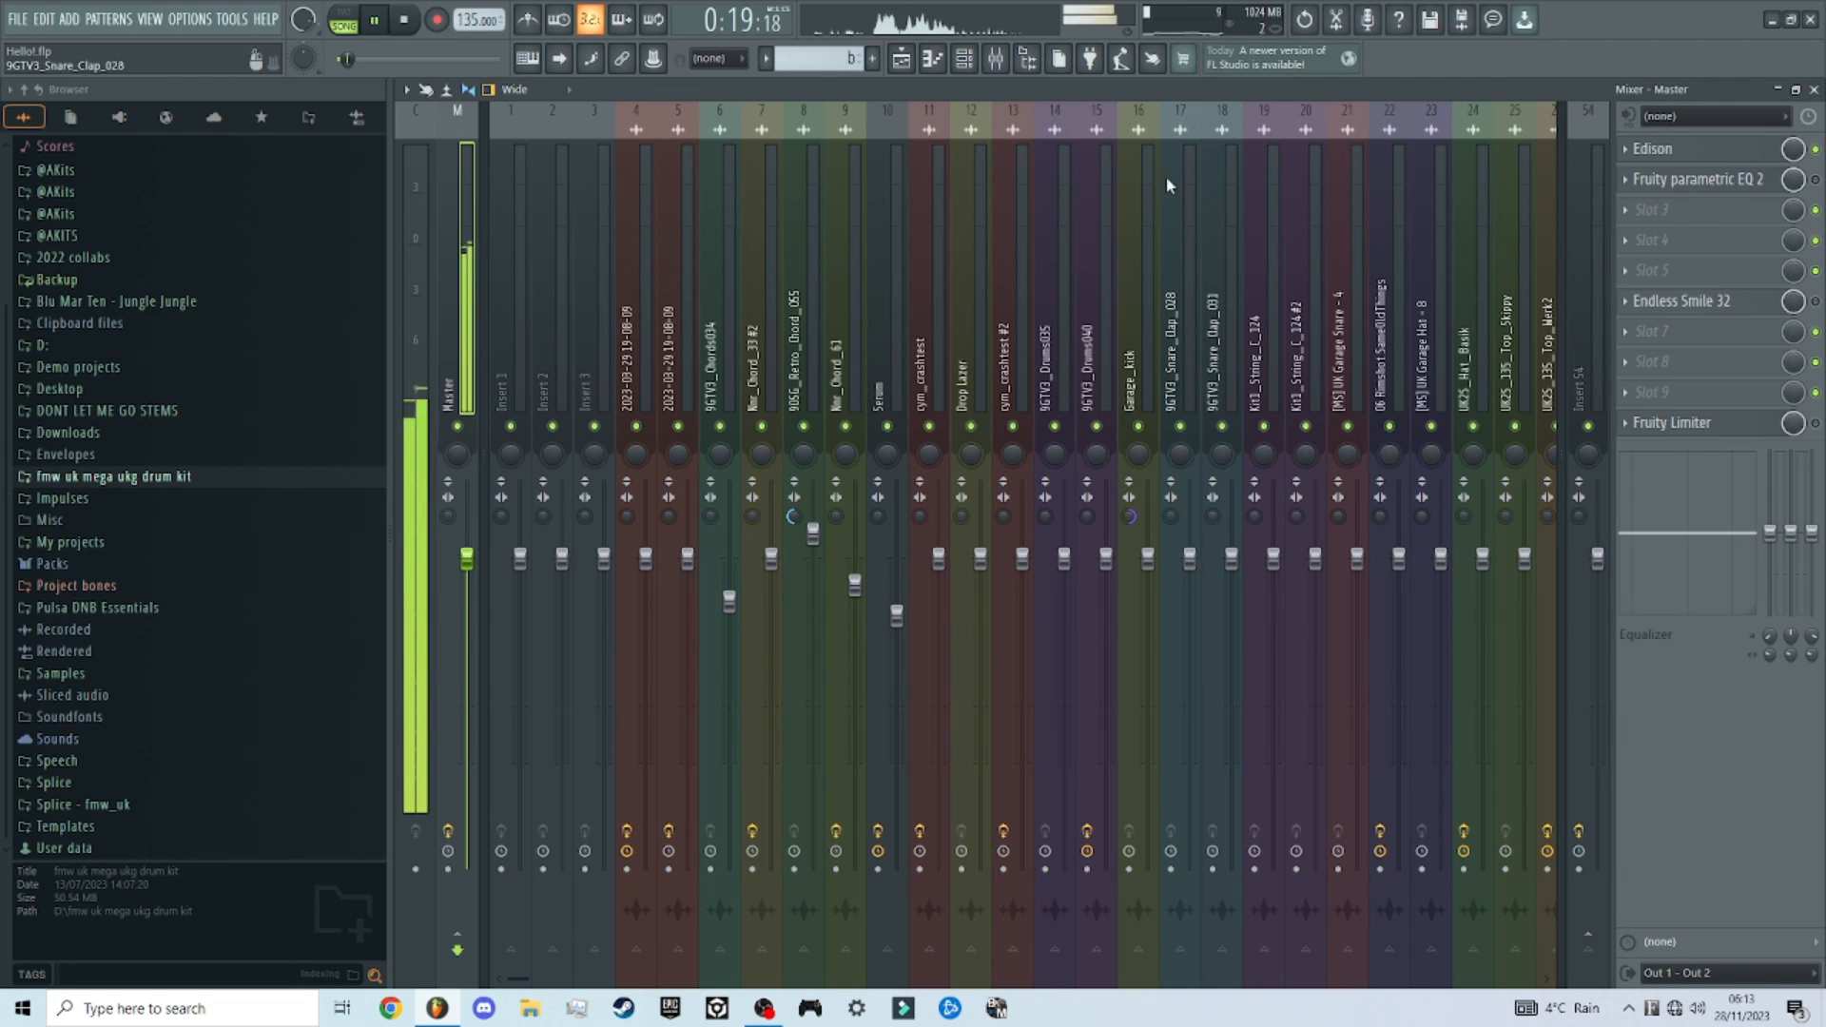
key(F9)
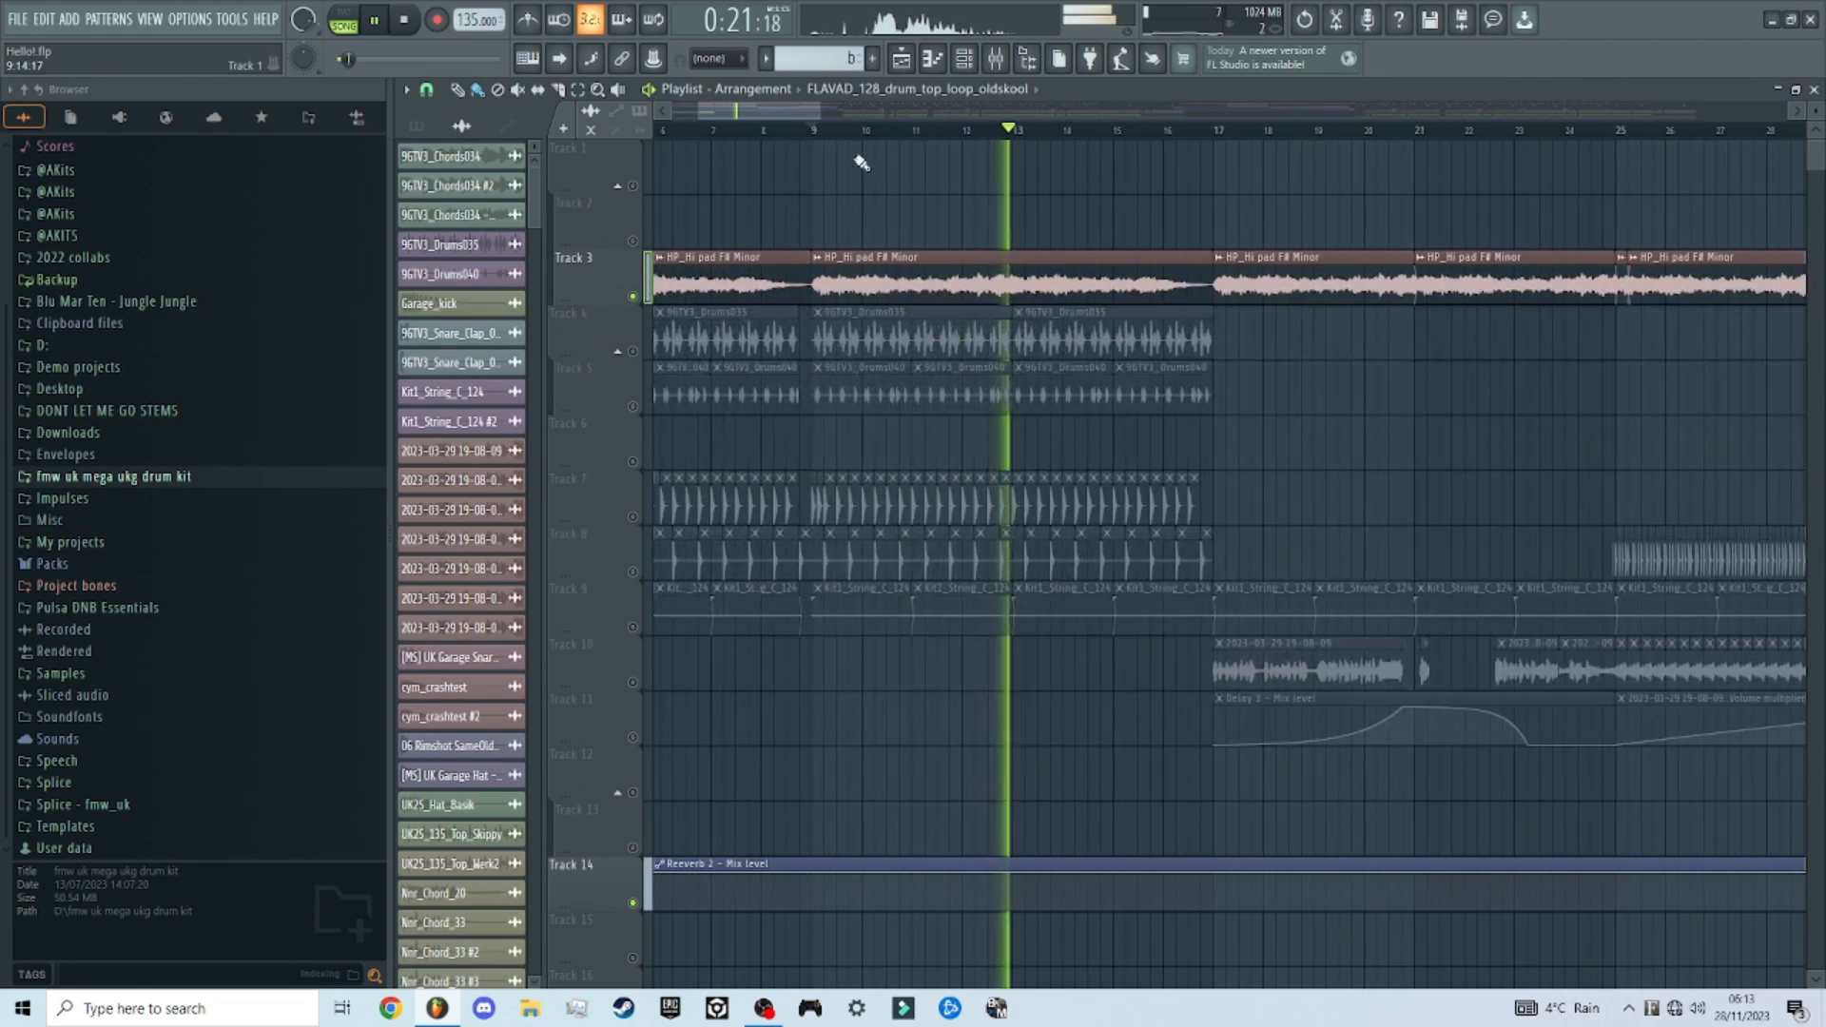
key(space)
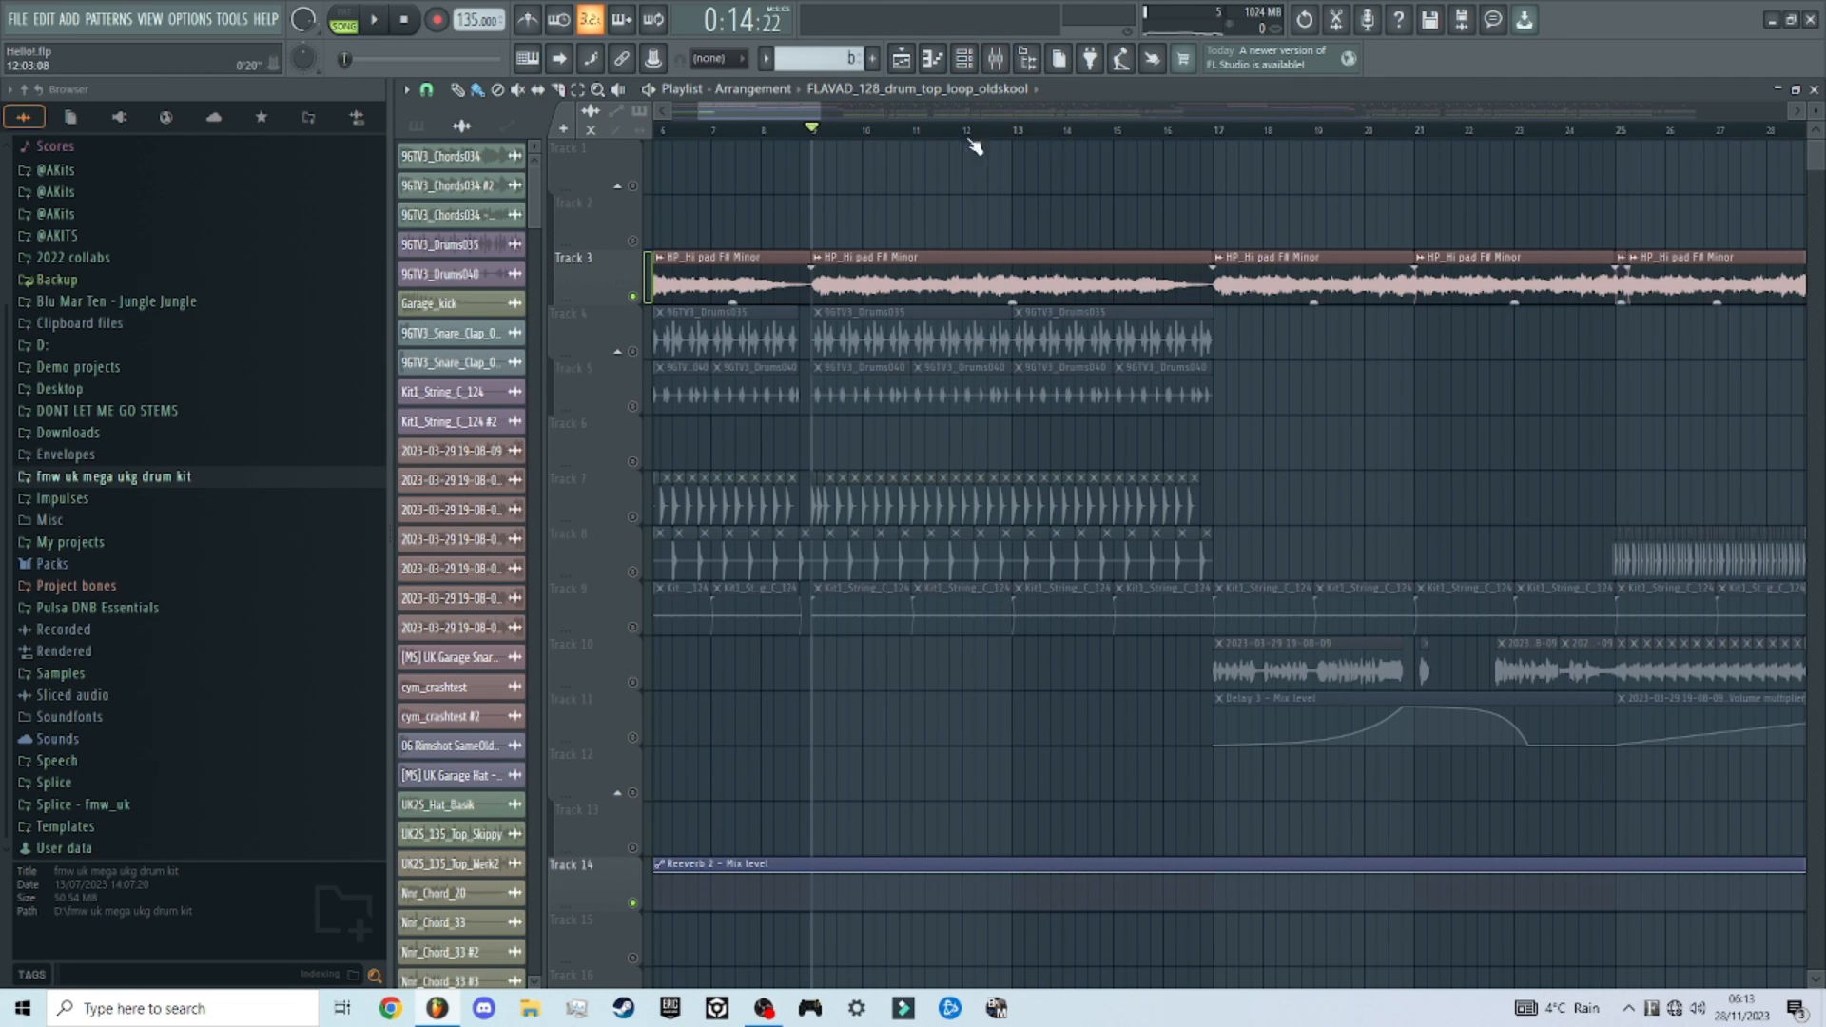
Step: Select bars 9 to 17 as the playback range and play the soloed pad within it
drag(824, 140, 1210, 135)
key(space)
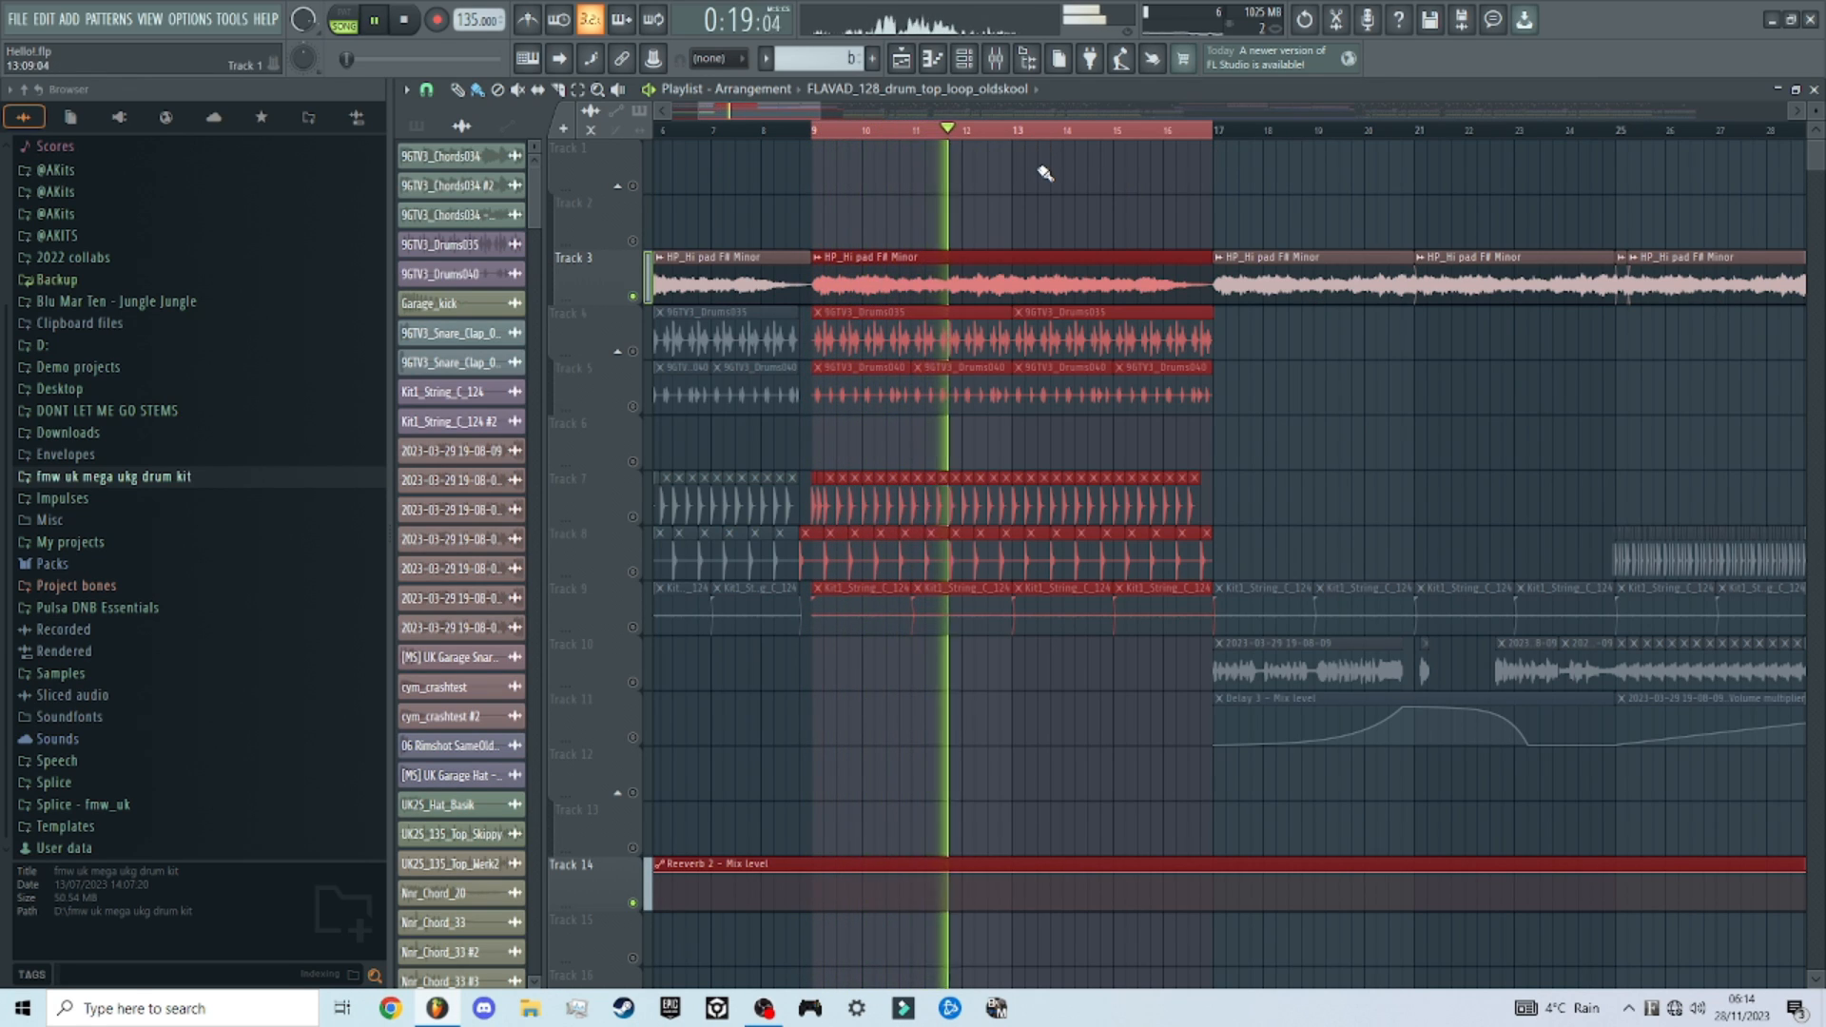
key(space)
Step: Release the pad solo and leave only tracks 4, 5, 7, 8 and 9 audible
right_click(636, 302)
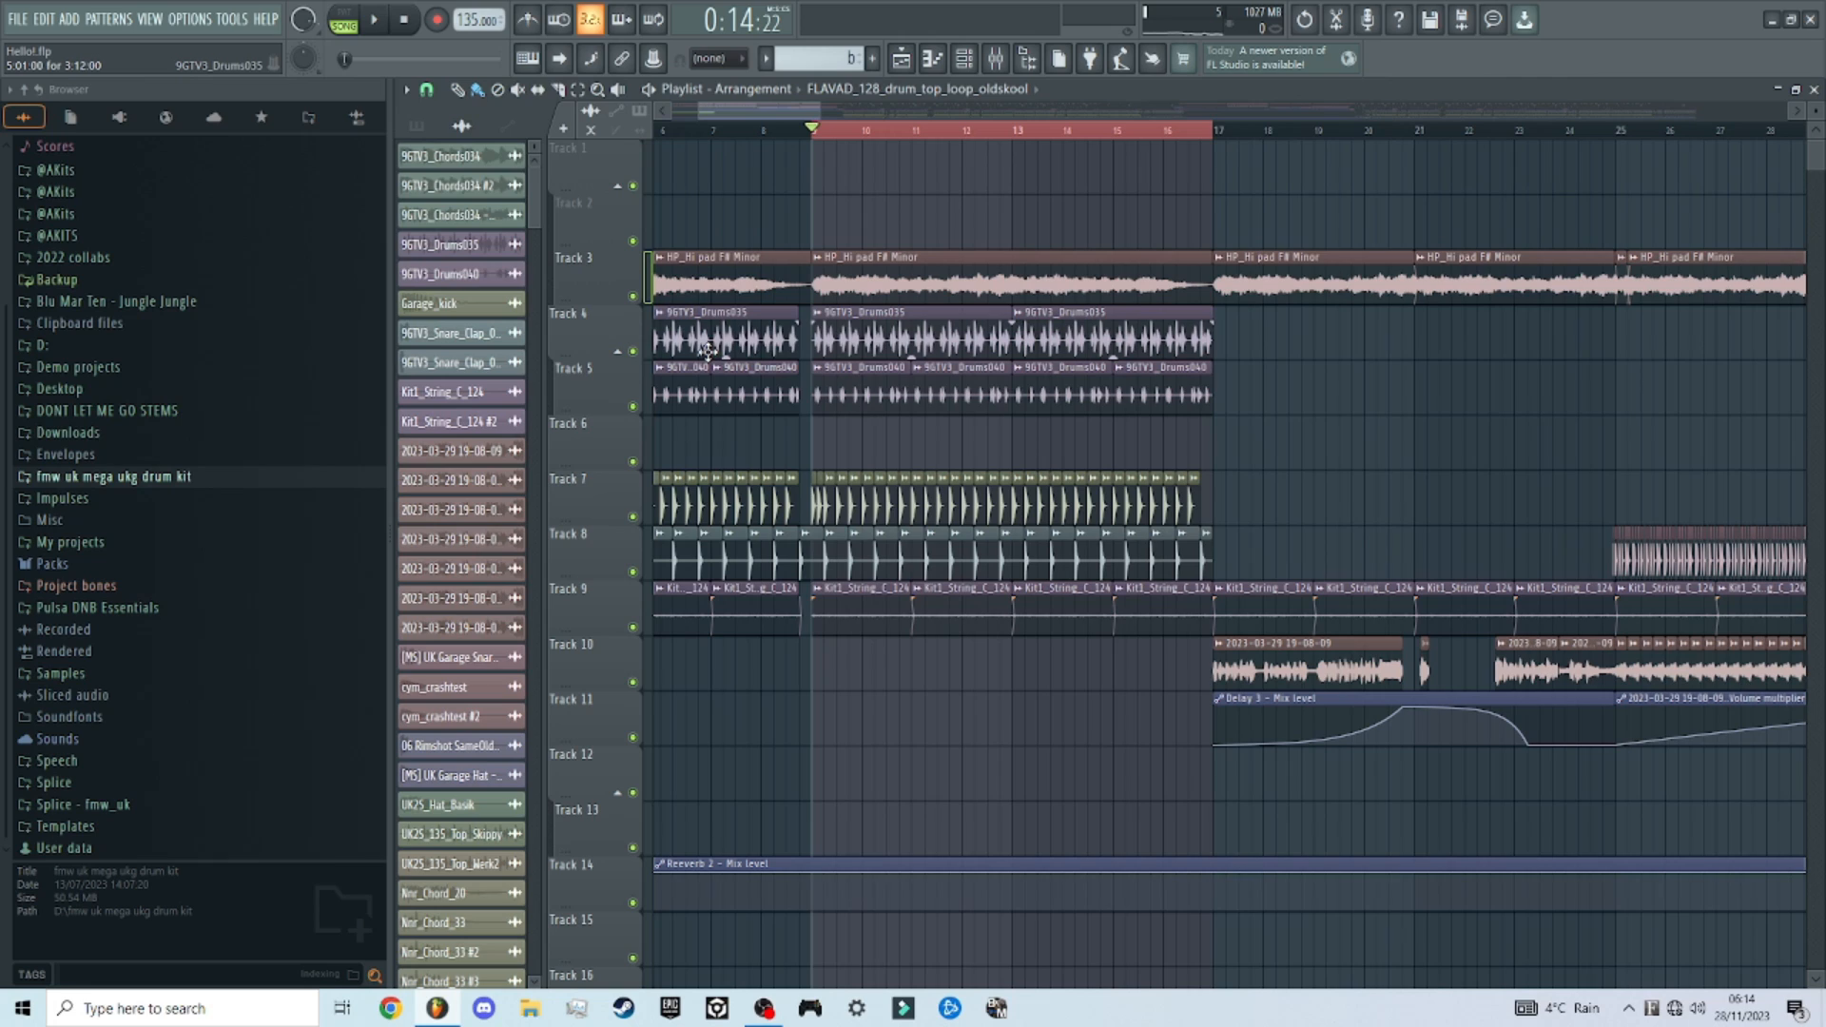
right_click(634, 351)
click(632, 406)
click(632, 517)
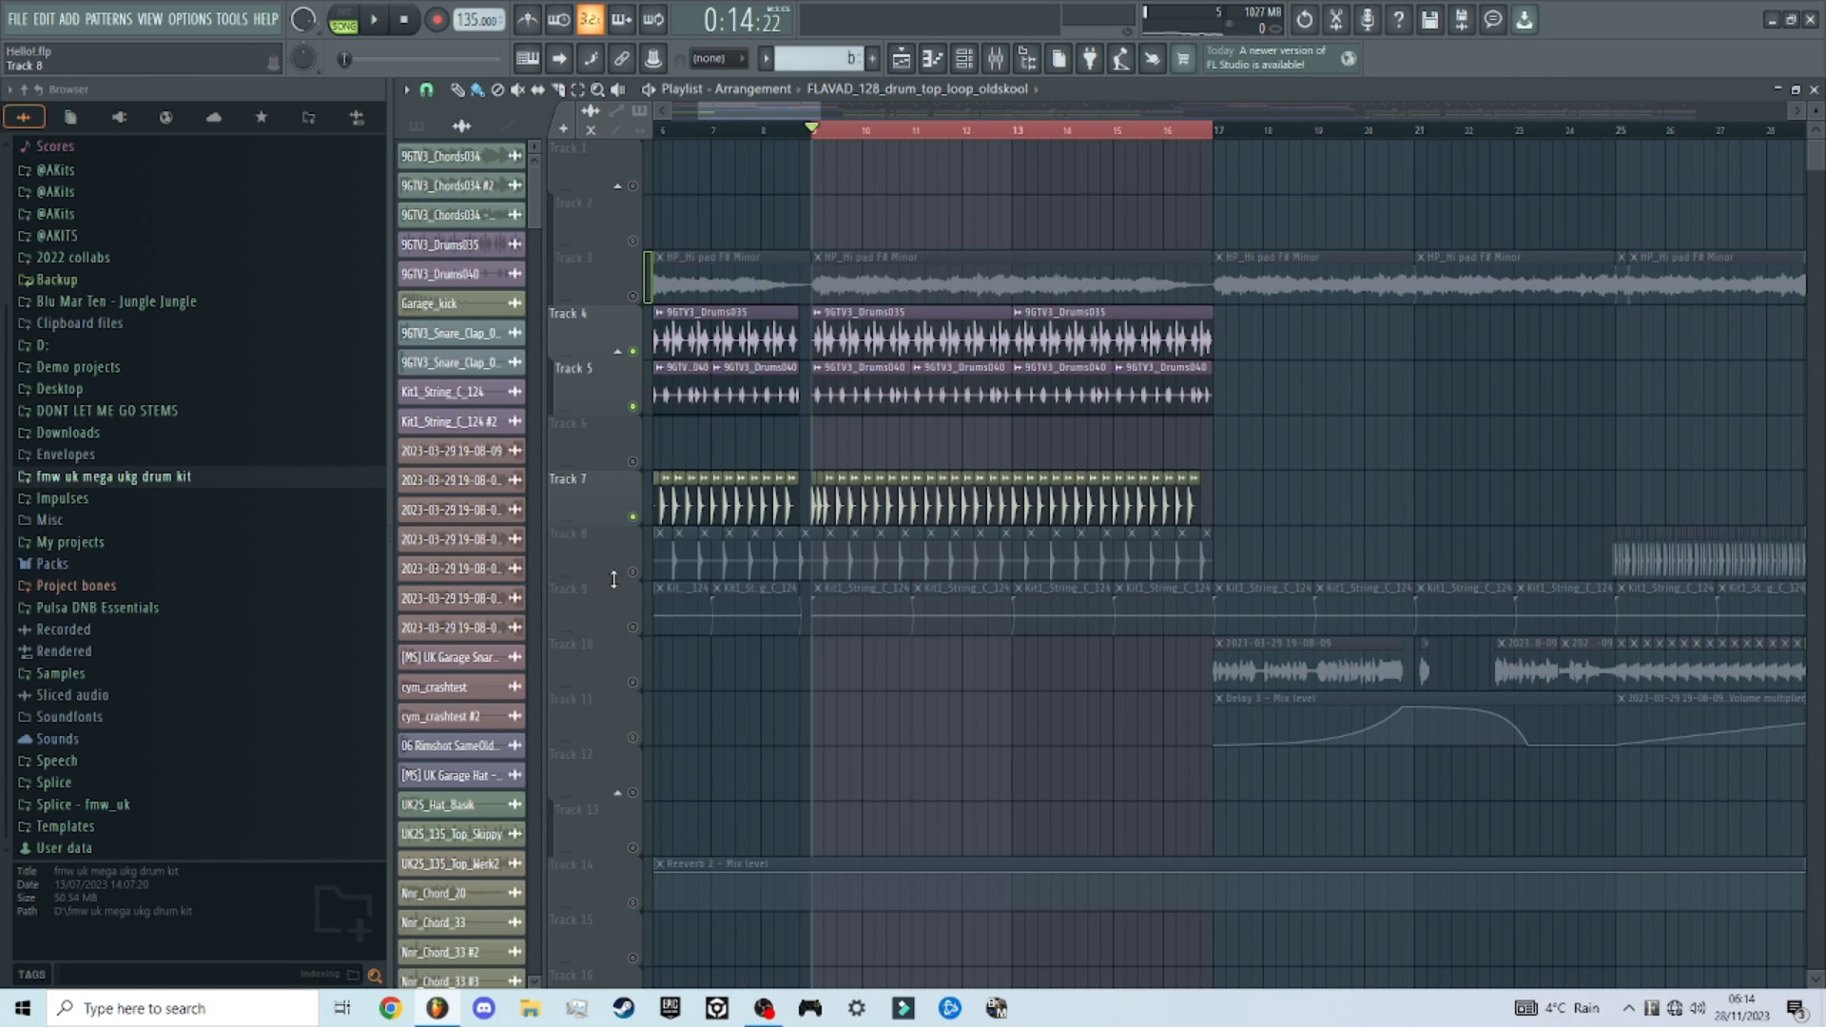
click(633, 572)
click(632, 627)
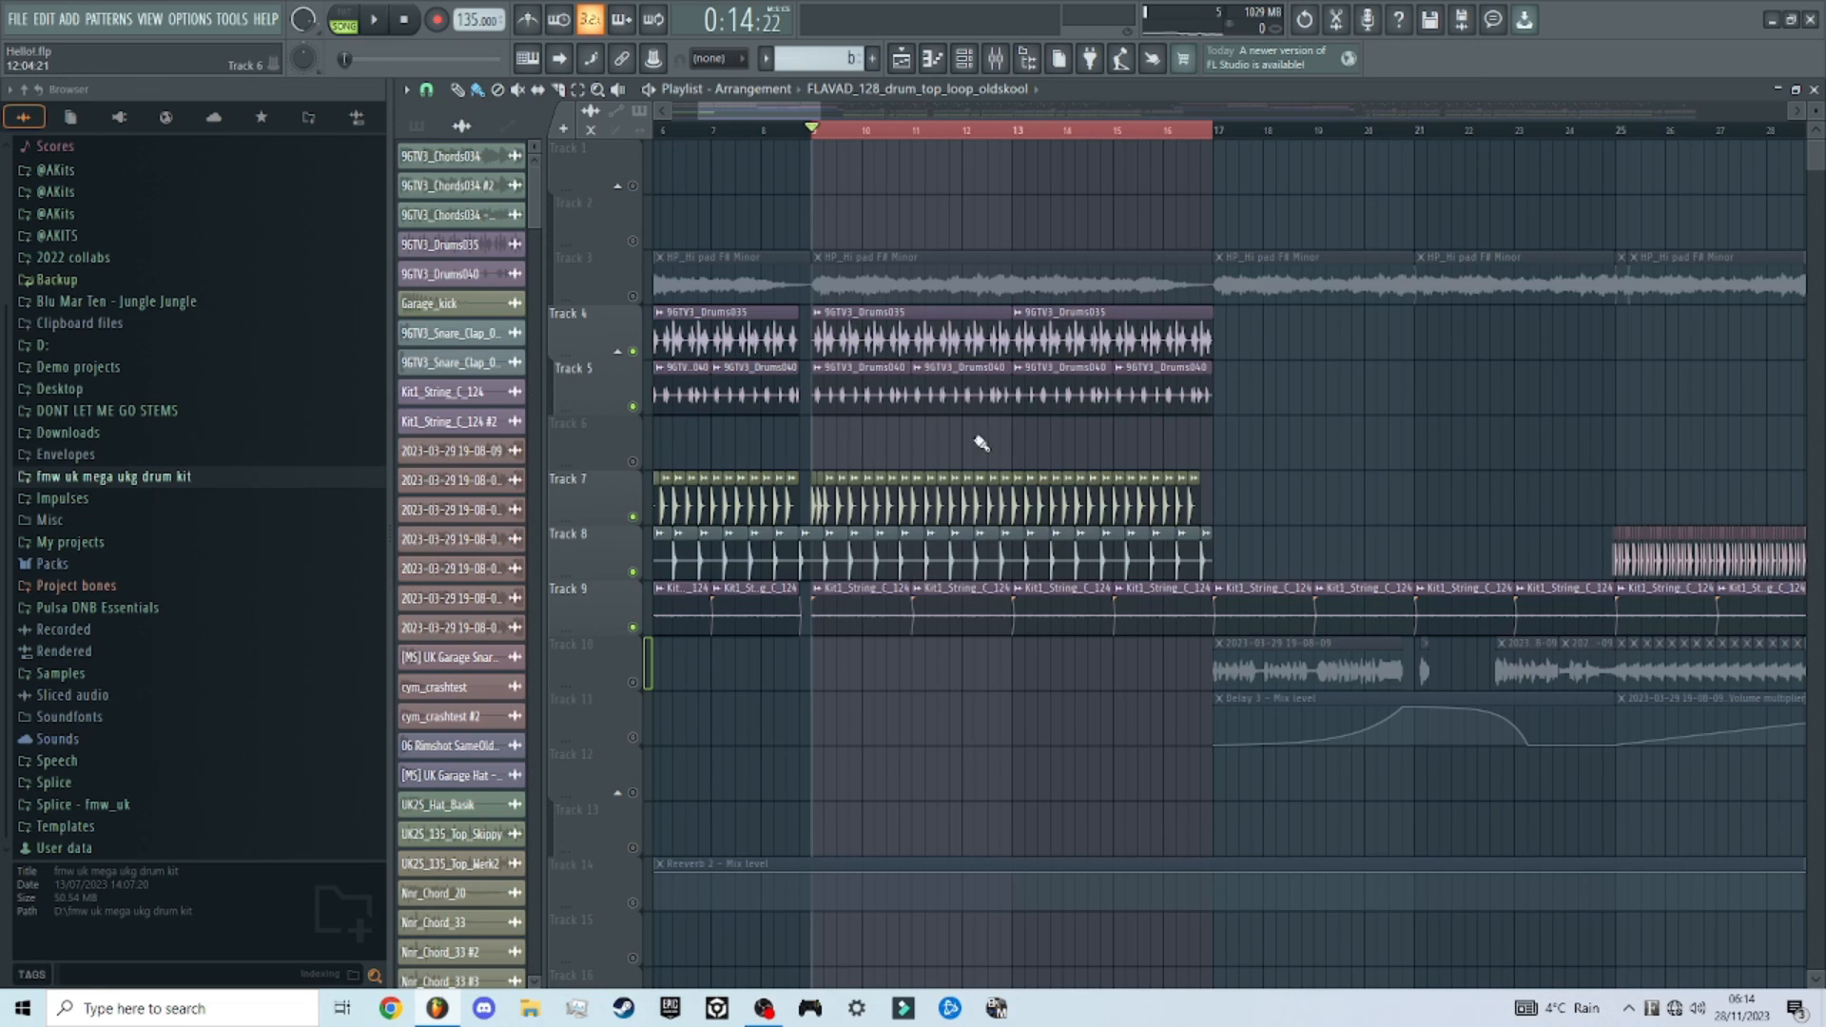
Step: Examine the drum clips in bars 9 to 17 and compare them with the clips in the drop from bar 33
drag(860, 343, 1243, 404)
ctrl+click(1235, 440)
scroll(847, 502, up, 3)
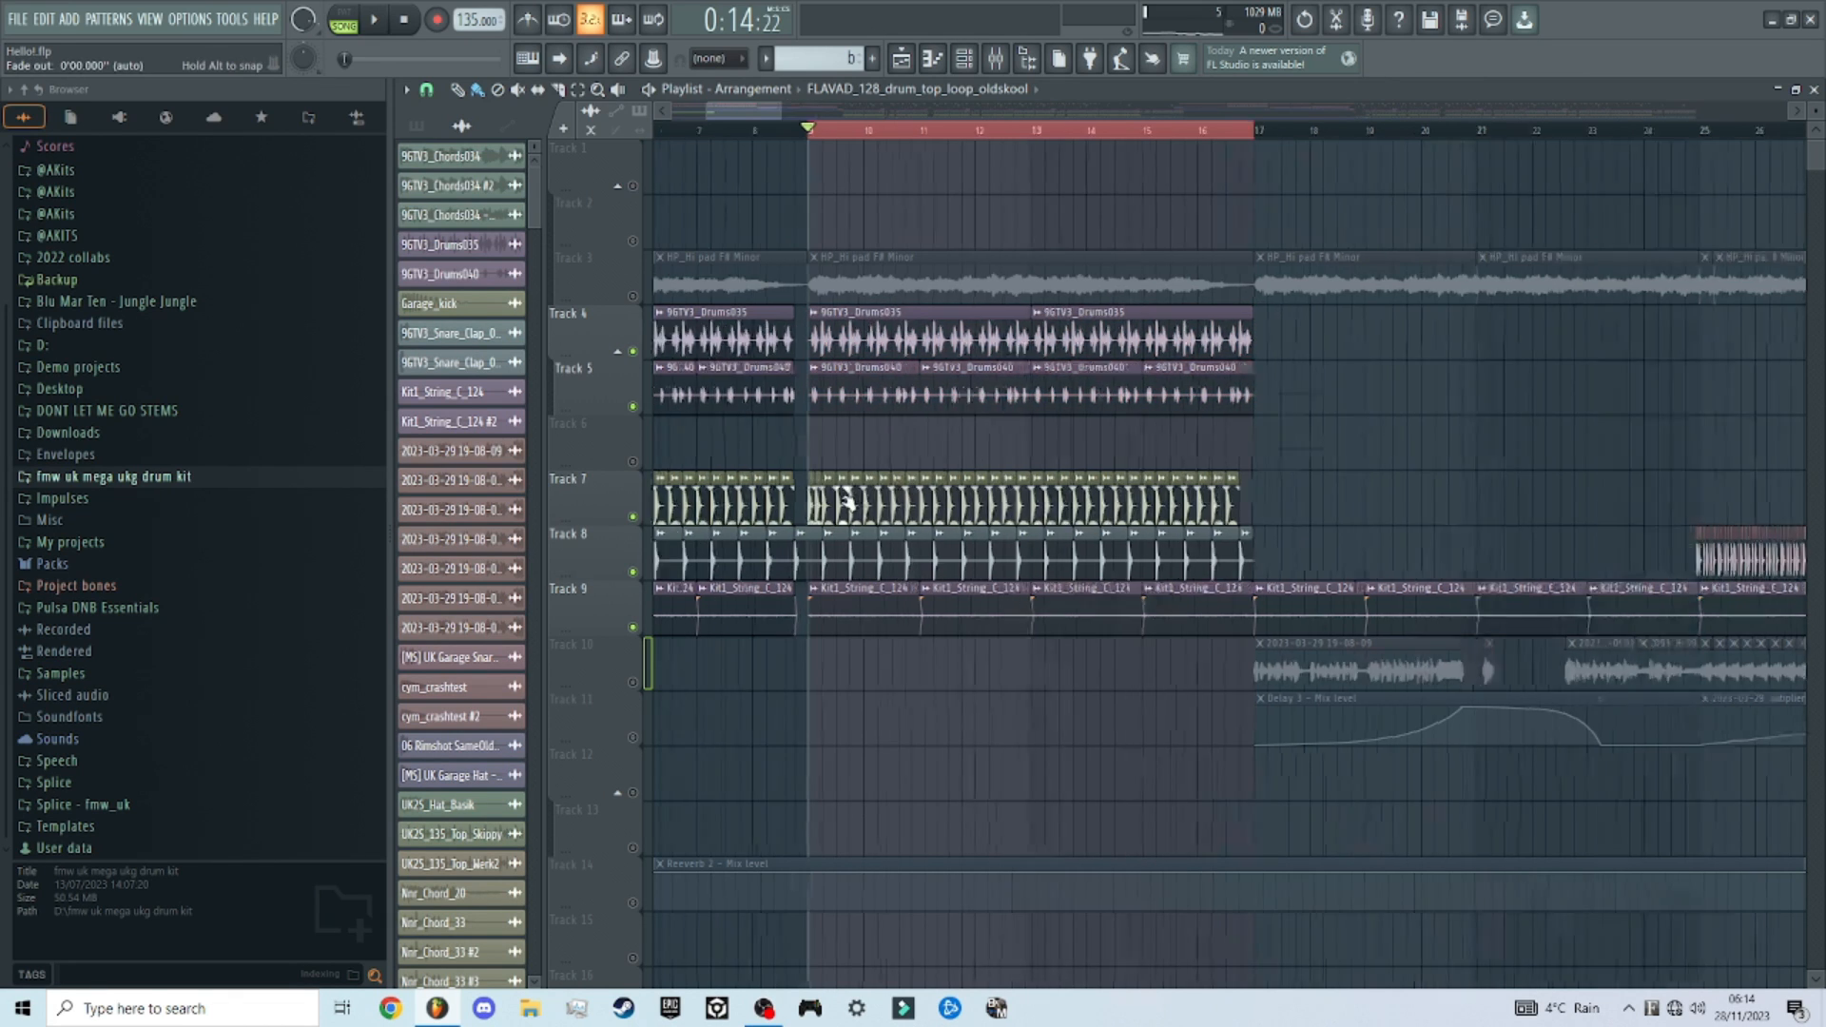
scroll(850, 503, down, 5)
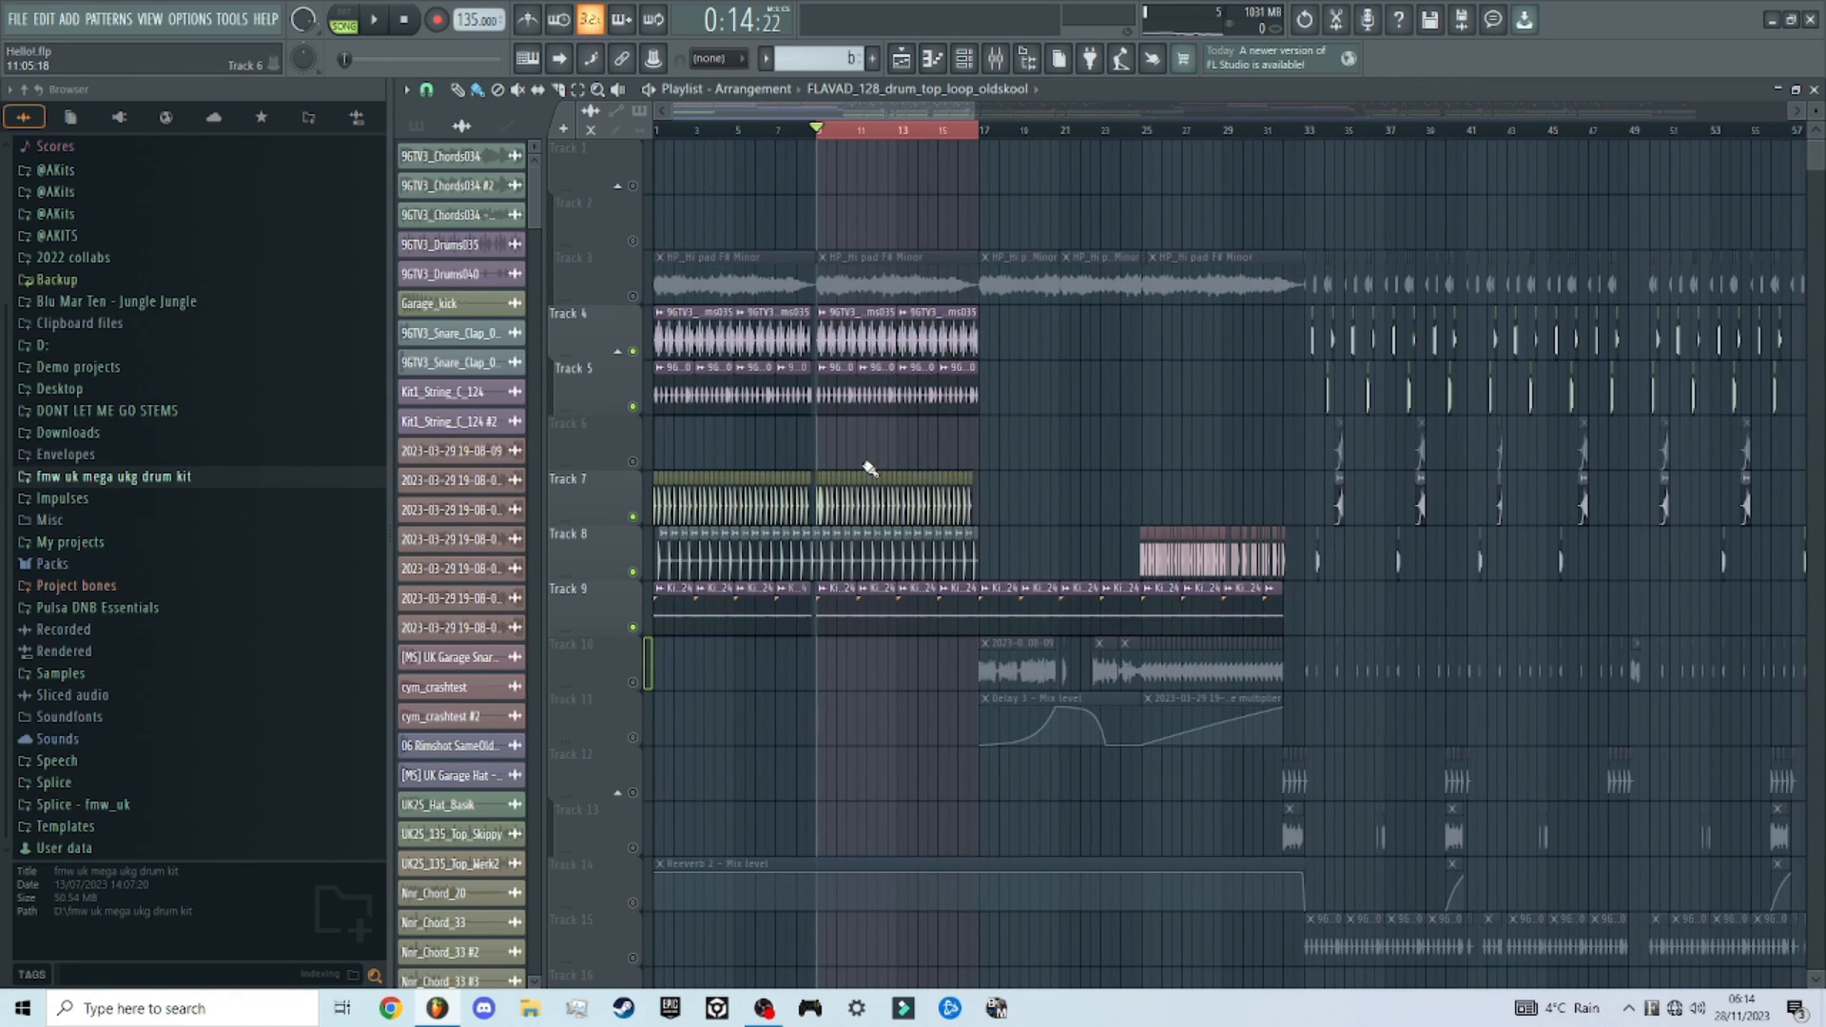
scroll(1410, 401, up, 5)
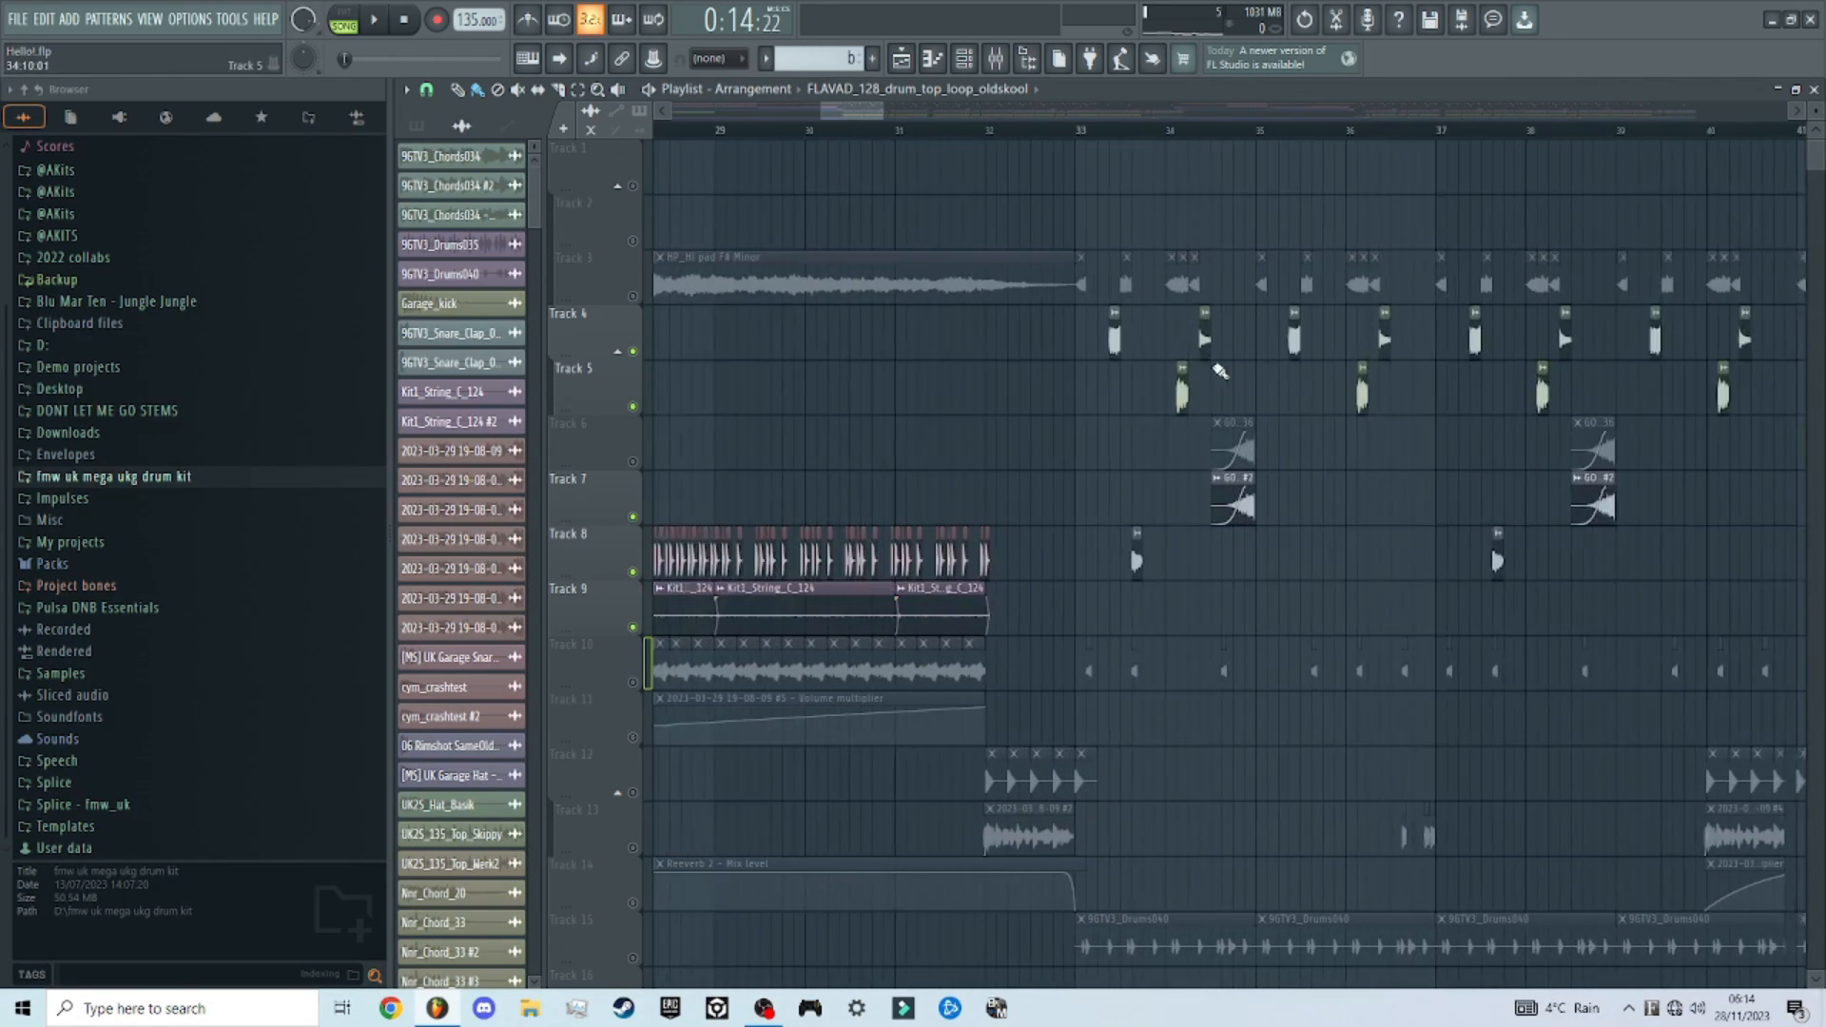
drag(1074, 240, 1687, 849)
scroll(1415, 599, down, 3)
scroll(1415, 599, down, 2)
scroll(1398, 619, down, 5)
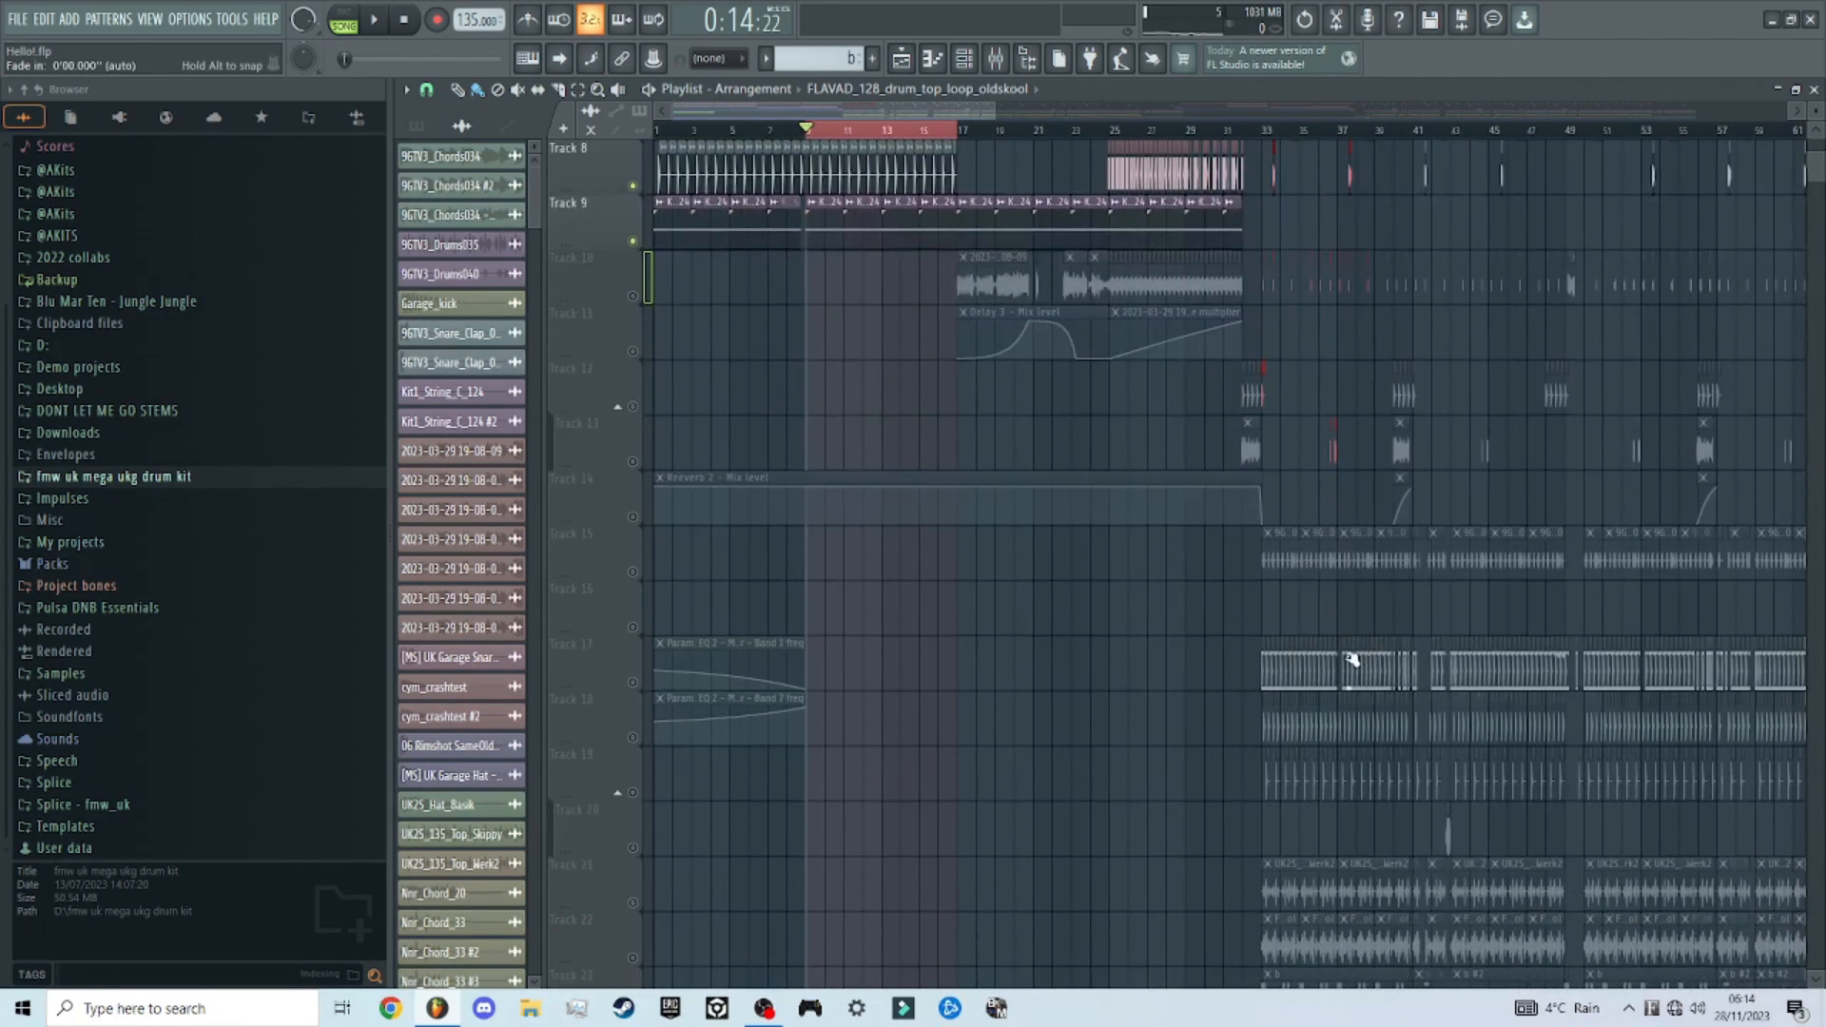
scroll(941, 573, up, 6)
scroll(814, 505, up, 8)
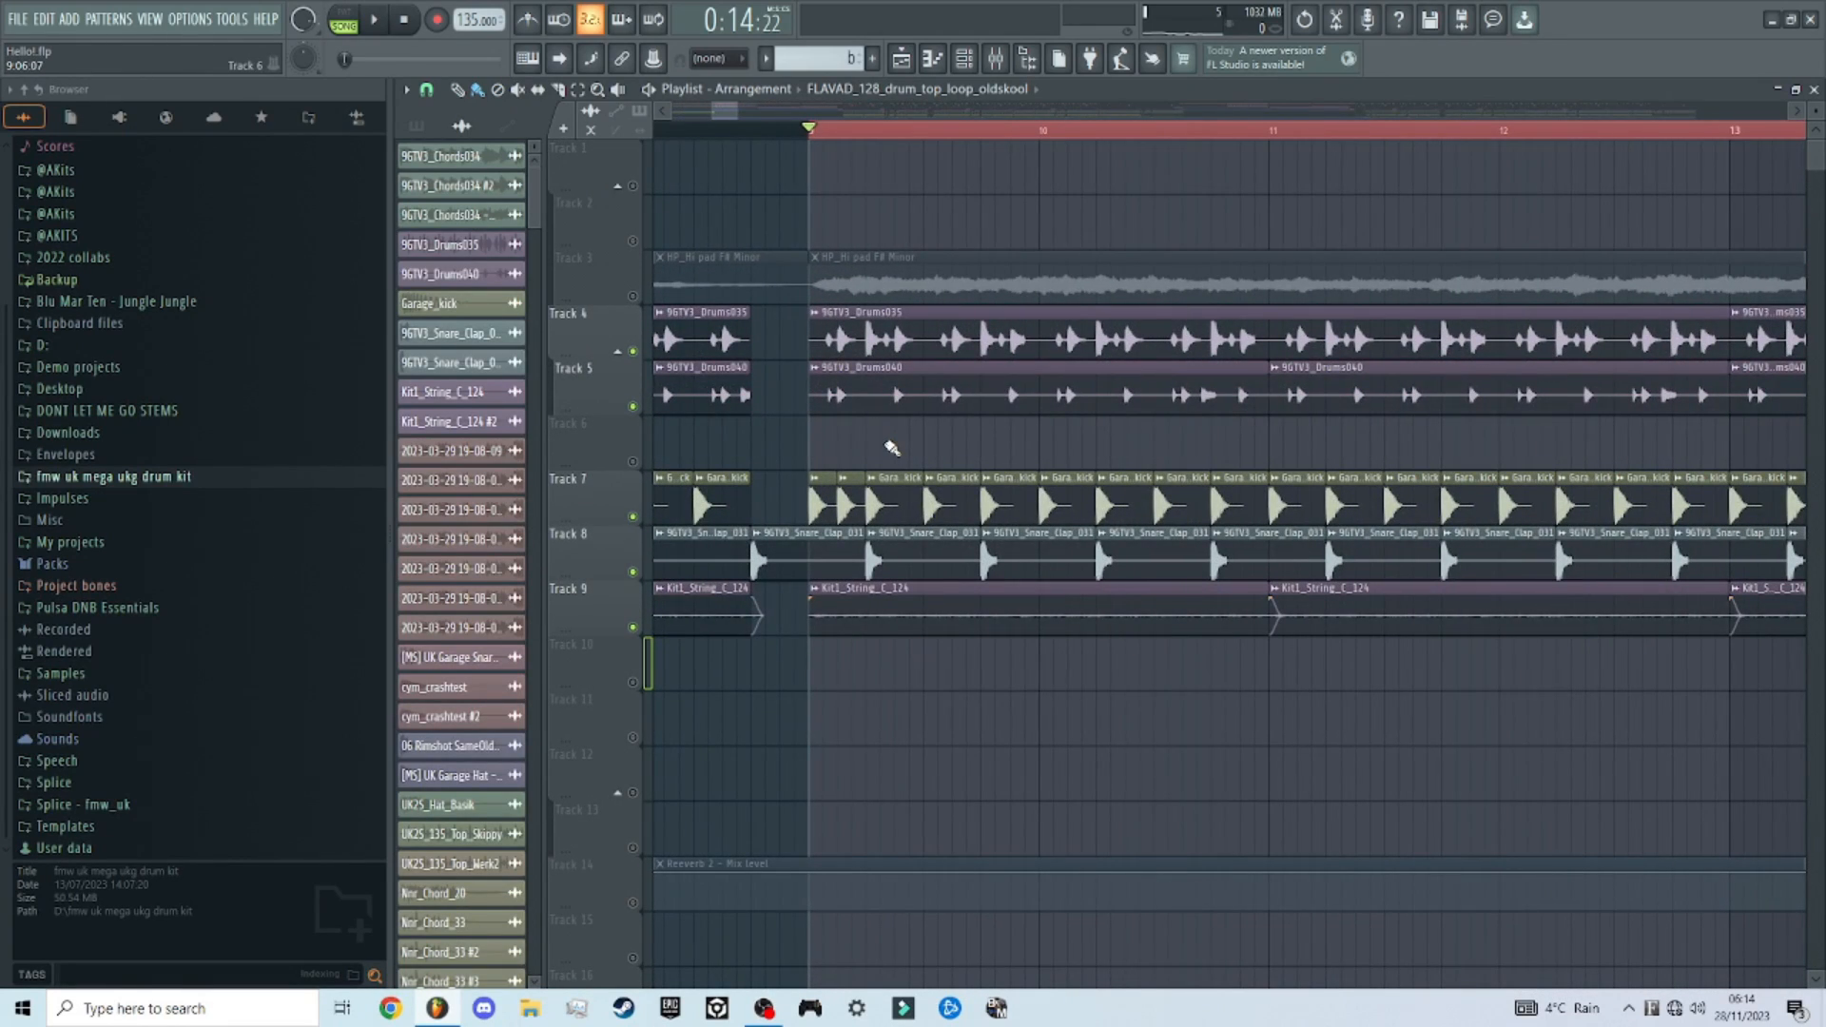
Step: Play the soloed drum section and select the Kit1_String_C_124 clips on track 9 between bars 9 and 17
key(space)
scroll(982, 440, down, 8)
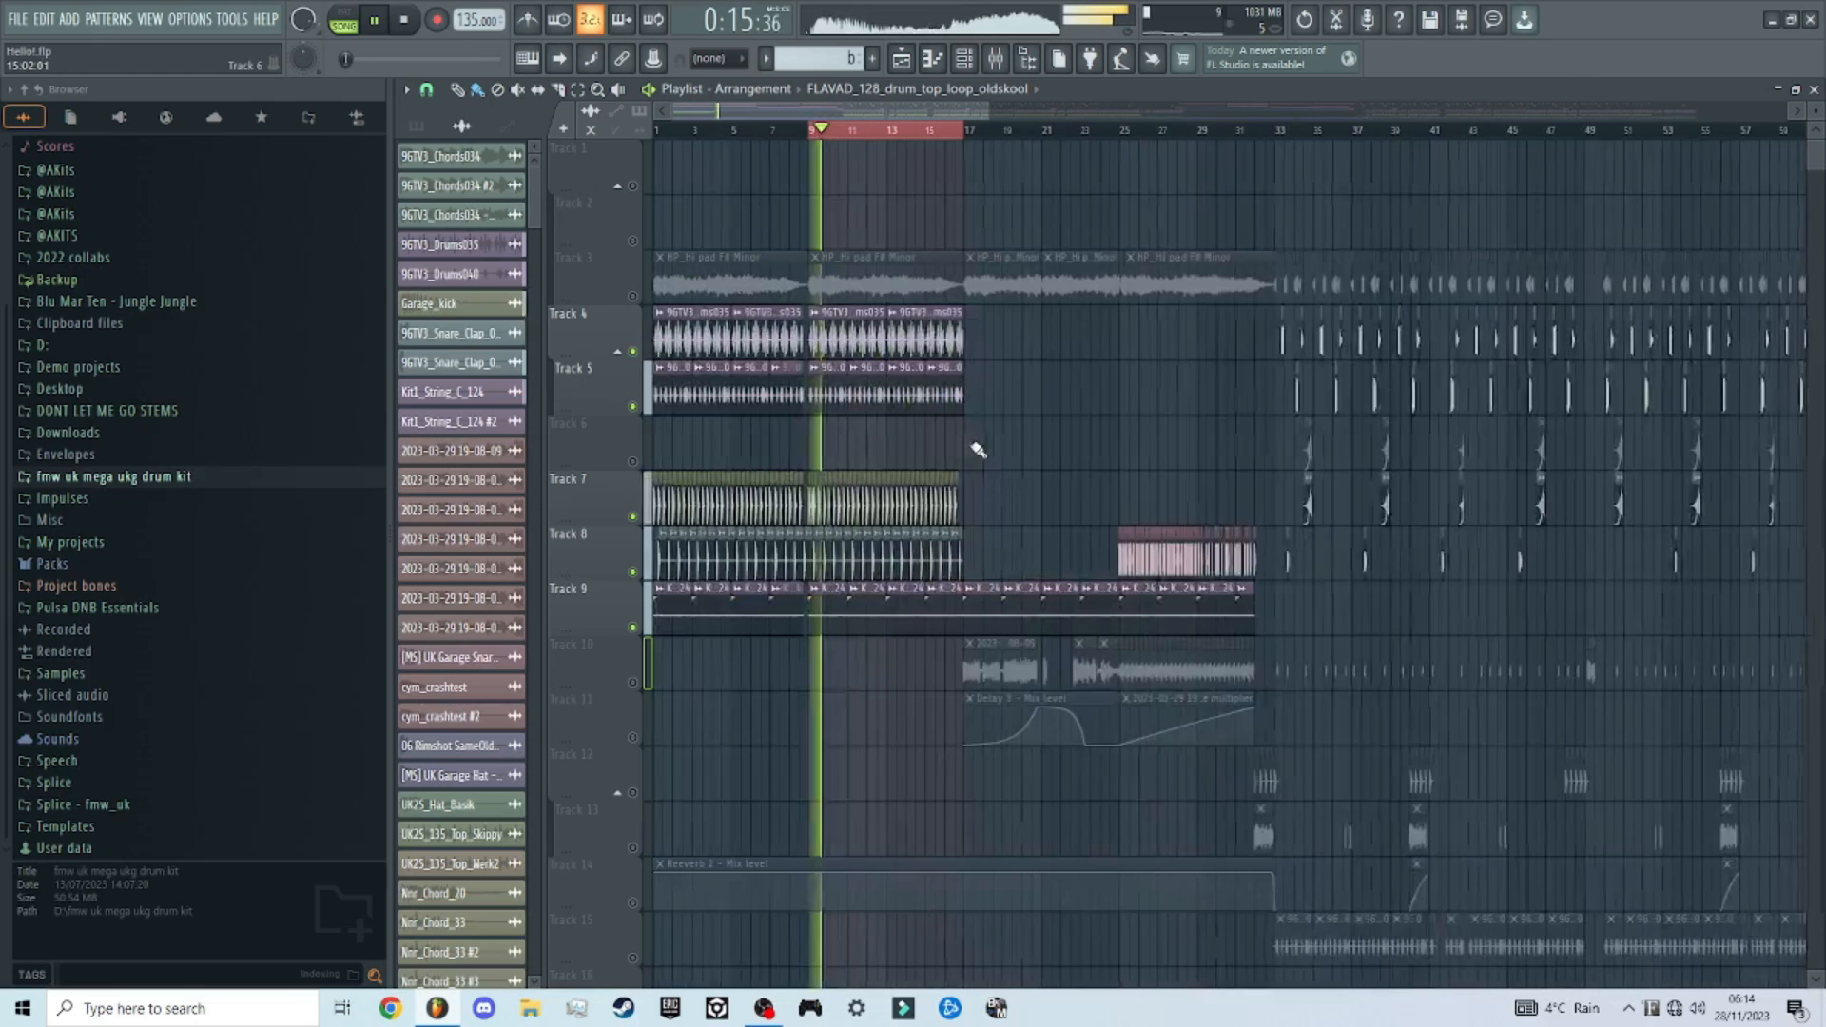
scroll(829, 595, down, 2)
scroll(829, 595, up, 4)
drag(837, 417, 1187, 462)
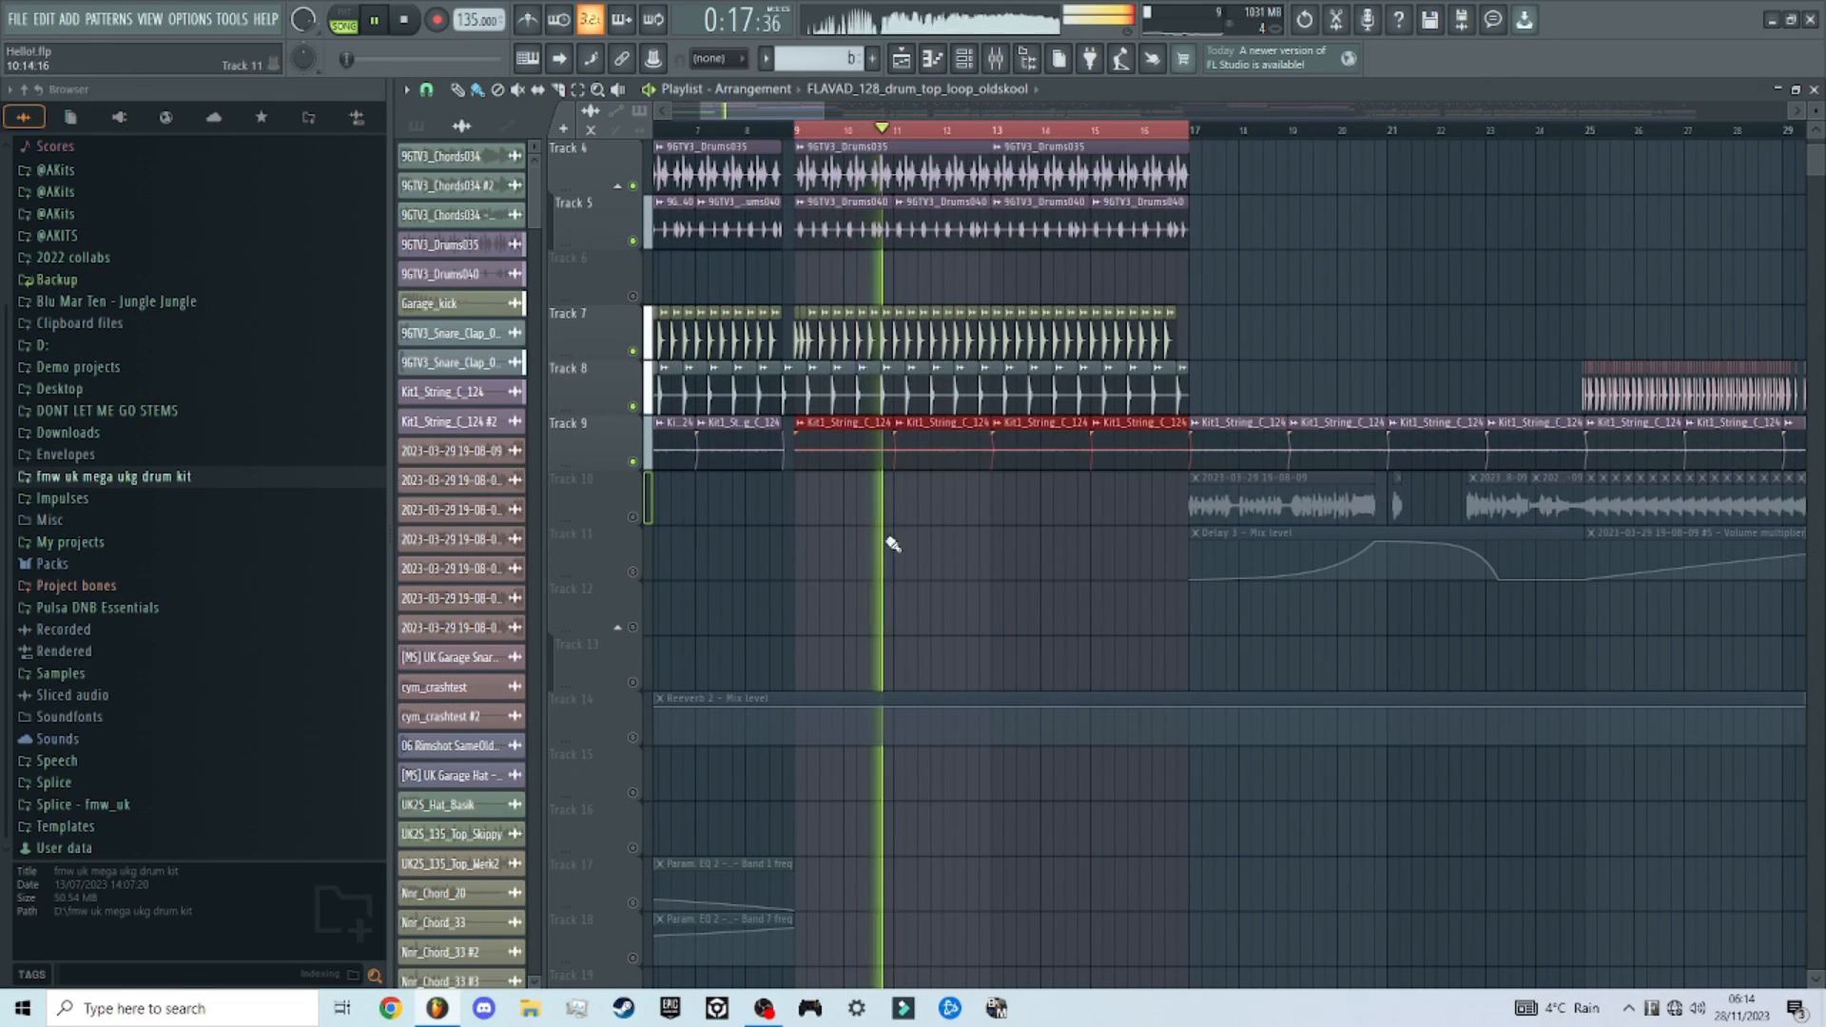
key(space)
Step: Make all tracks audible again and align the selected Kit1_String_C_124 clips on track 9 to start at bar 9
right_click(635, 463)
right_click(634, 463)
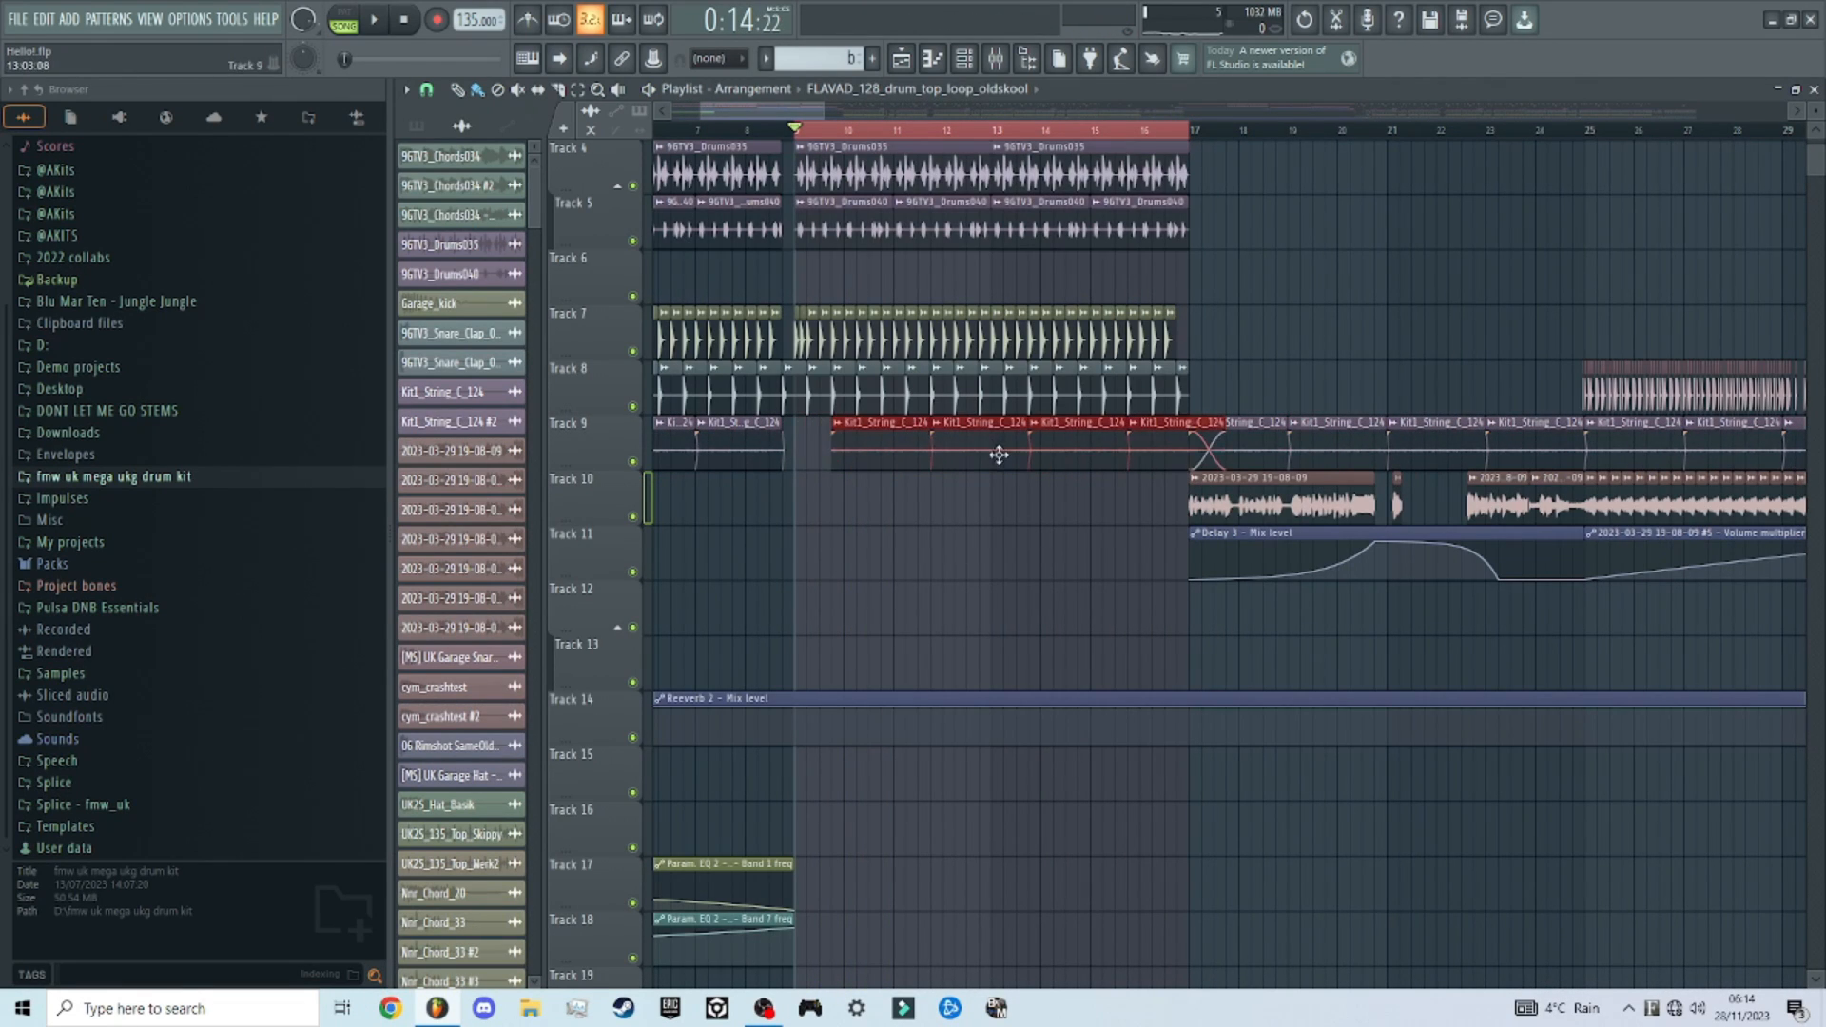
drag(998, 454, 963, 455)
drag(840, 440, 1155, 458)
Step: Deselect the string clips, play bars 9 to 17 briefly, and open the Kit1_String_C_124 audio clip's channel settings
scroll(1072, 557, up, 3)
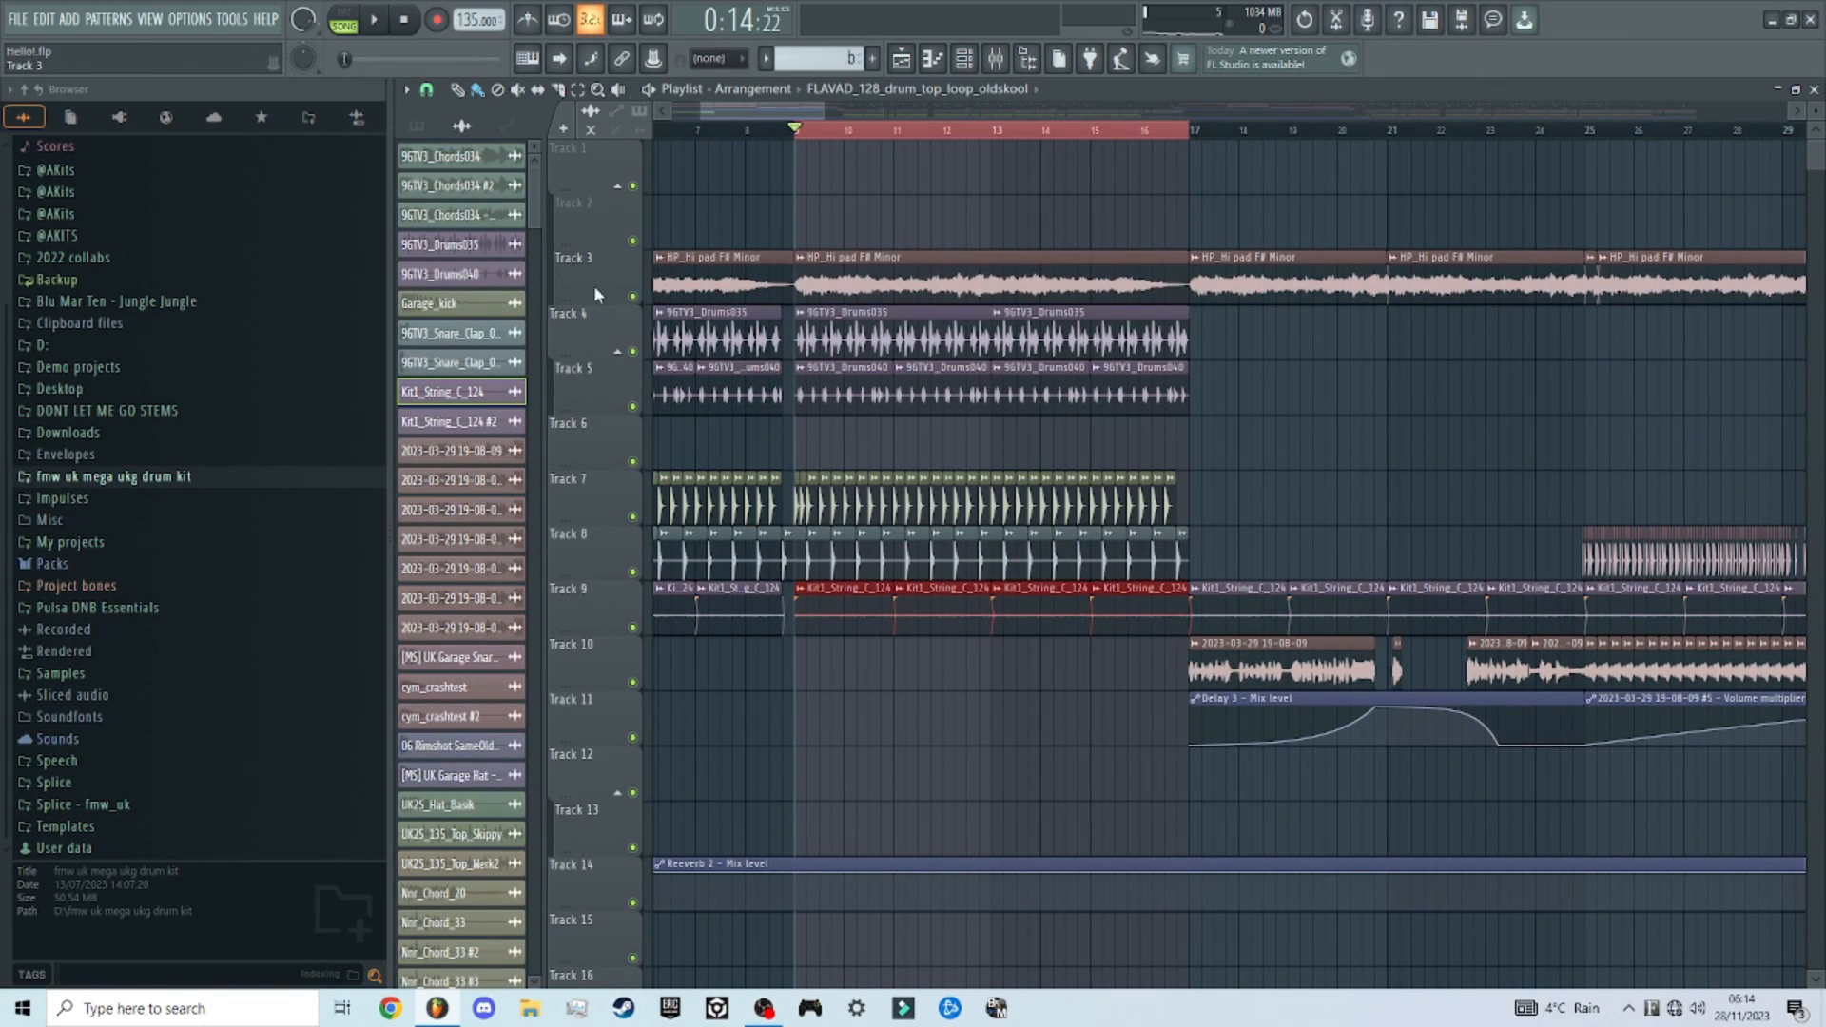
click(880, 239)
key(space)
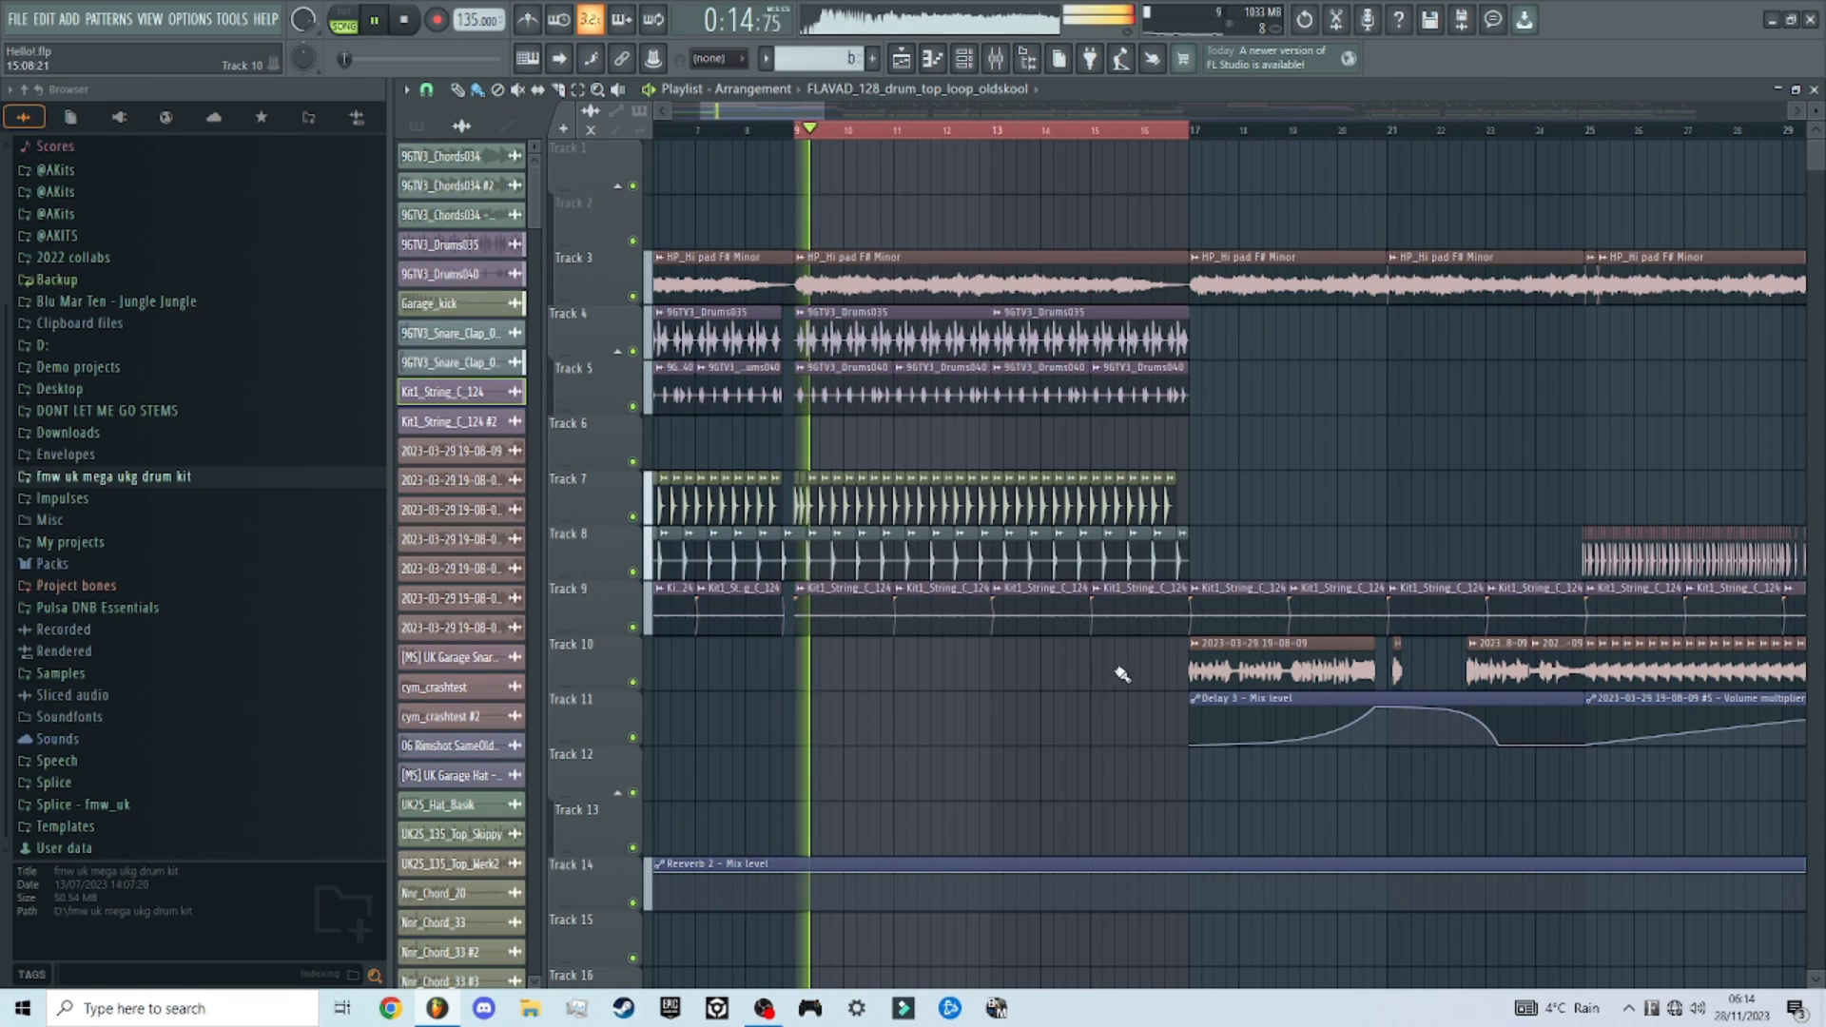
double_click(1121, 610)
key(space)
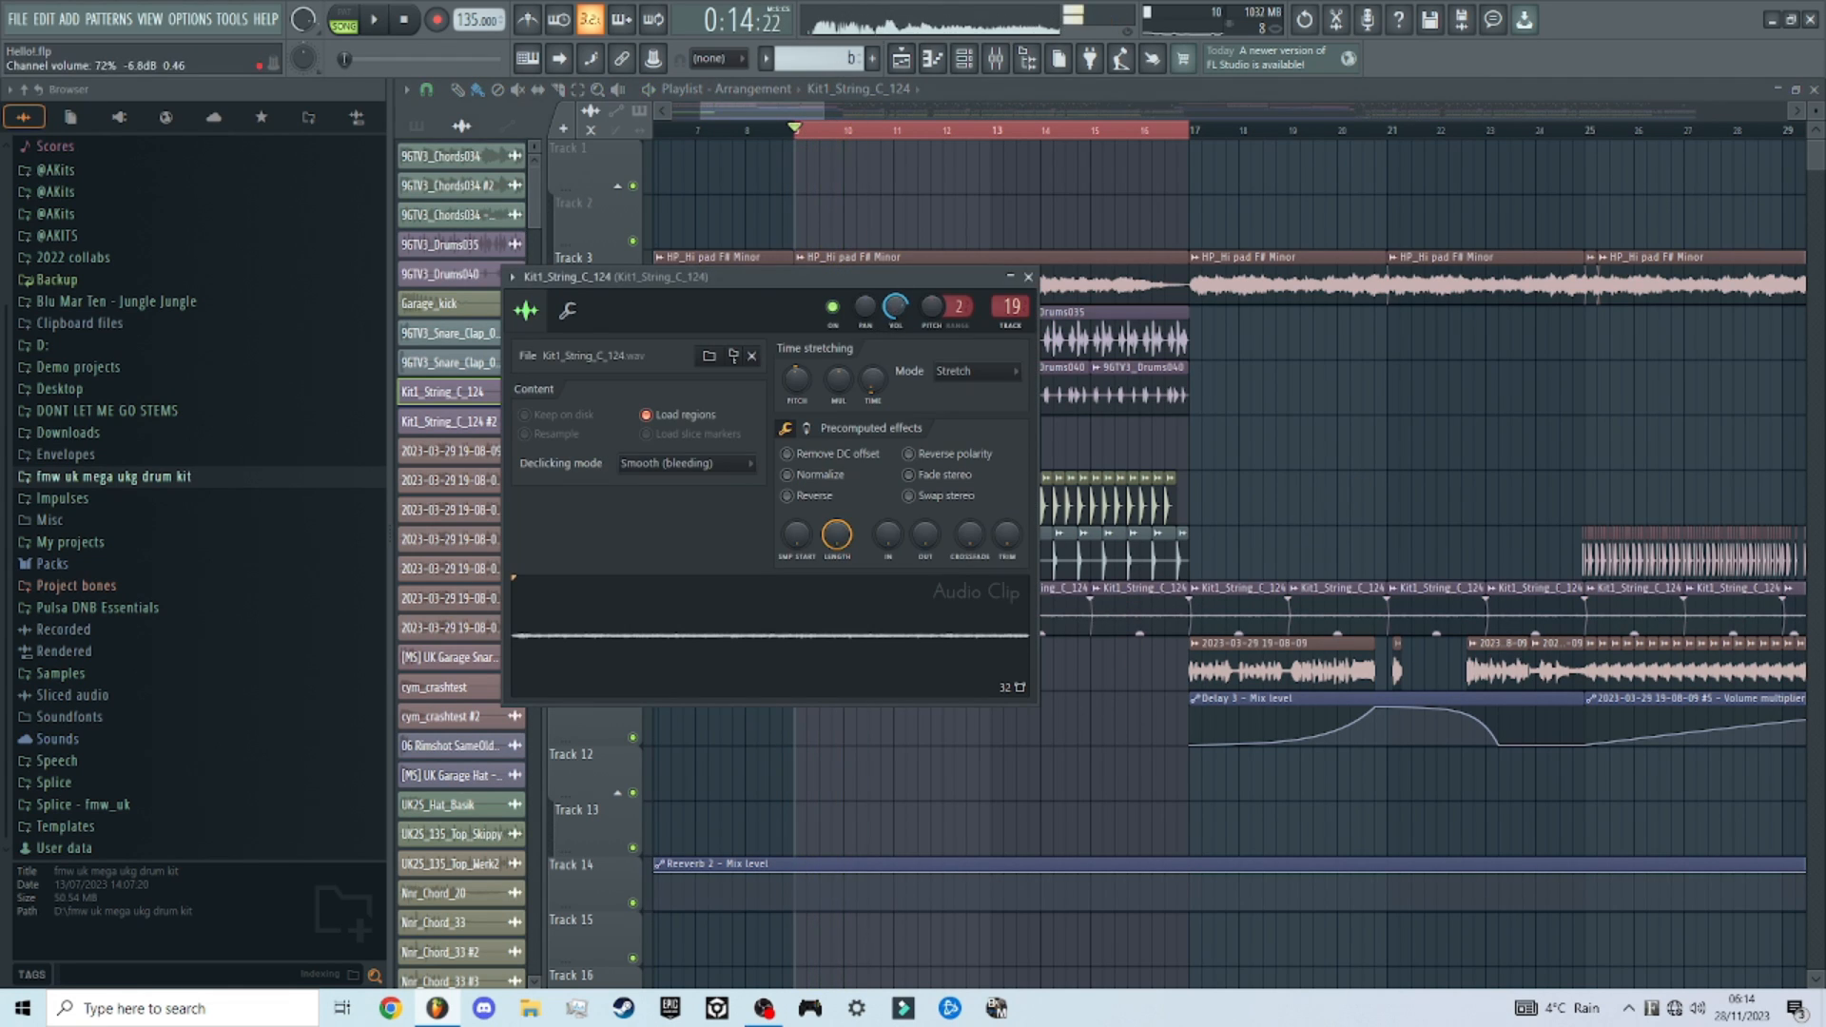
Step: Close the Kit1_String_C_124 channel settings and briefly play the arrangement from bar 9
click(1028, 277)
key(space)
key(space)
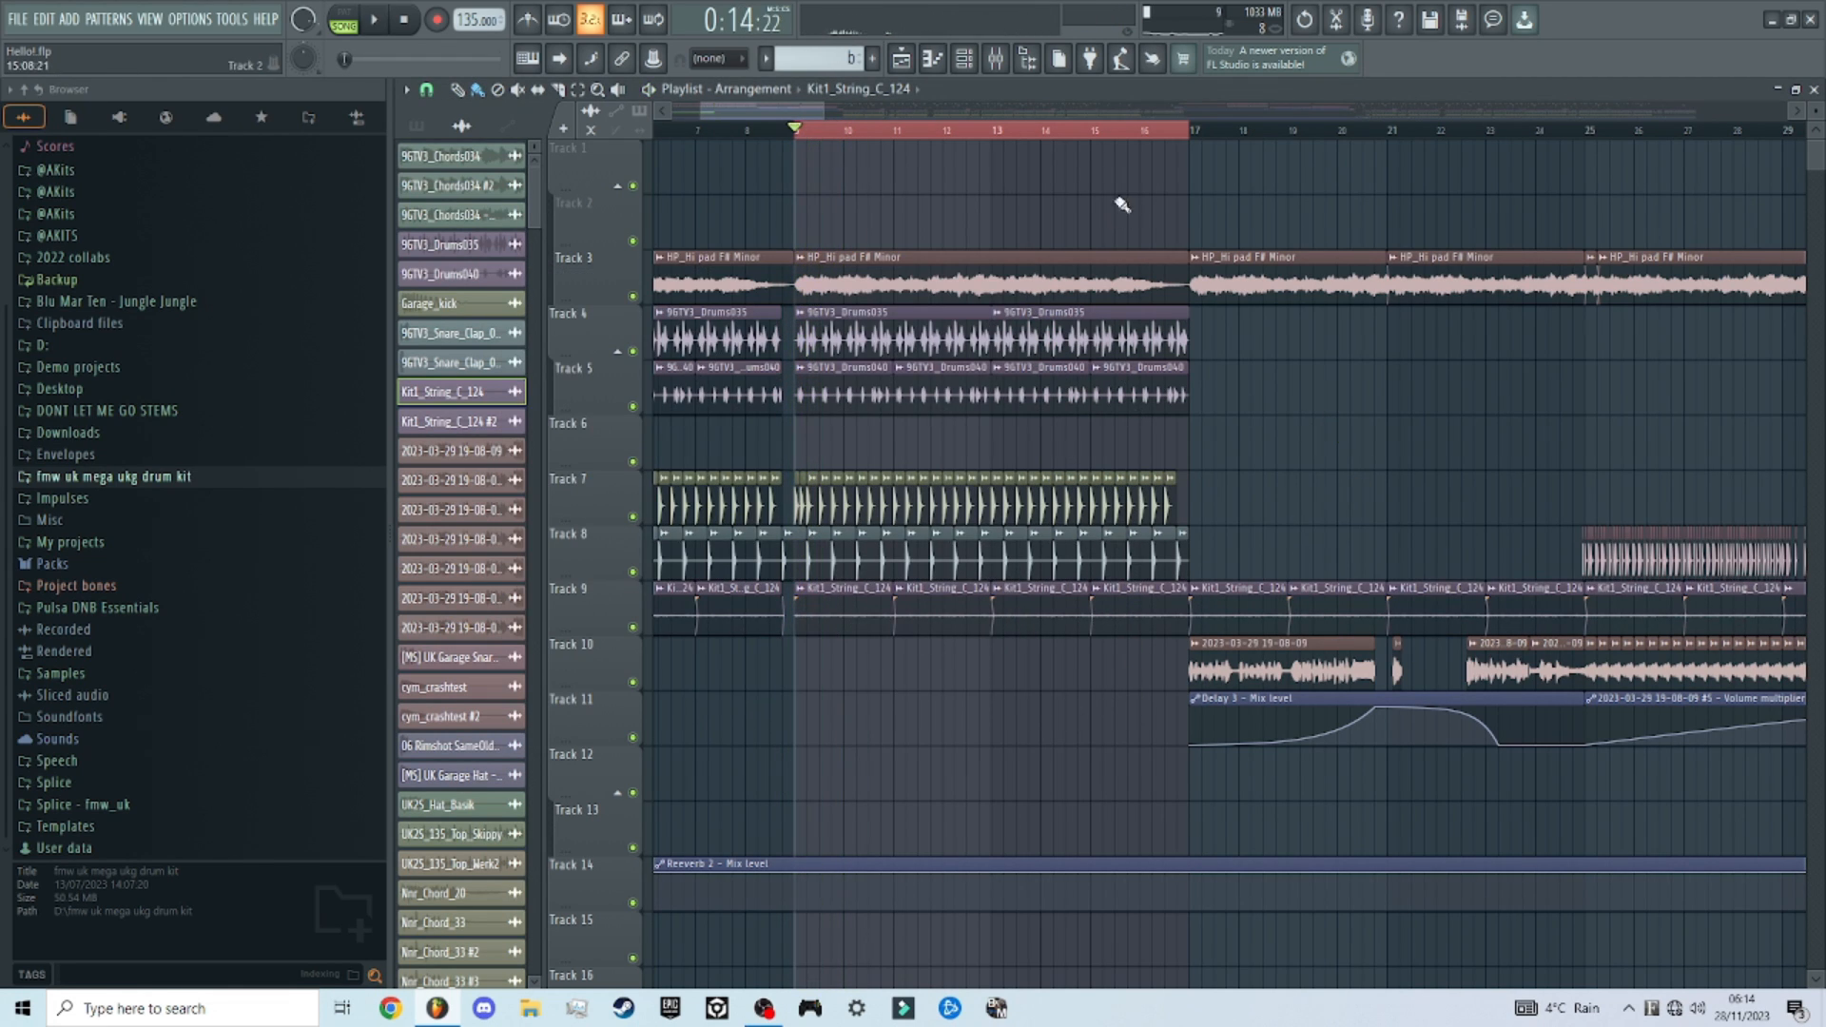
Step: Play the transition from the end of the drum section at bar 16 into bar 17
click(1098, 130)
scroll(1062, 465, down, 5)
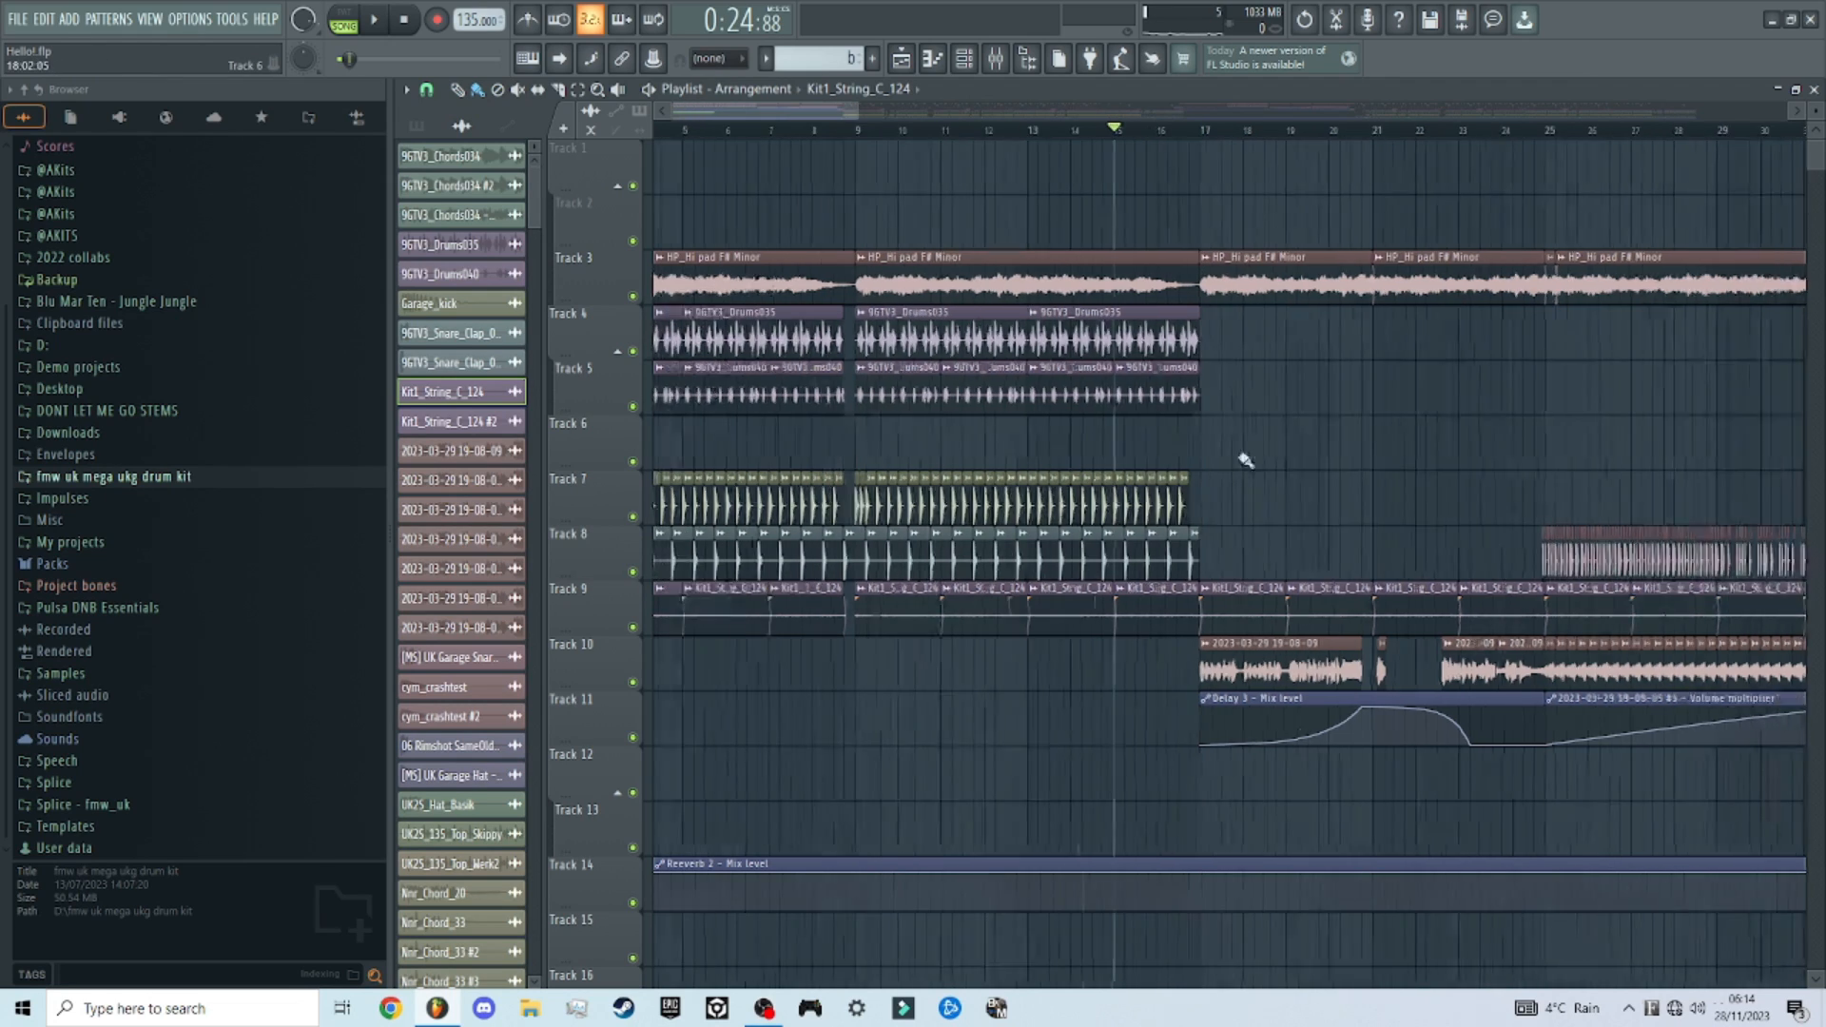
scroll(940, 517, up, 4)
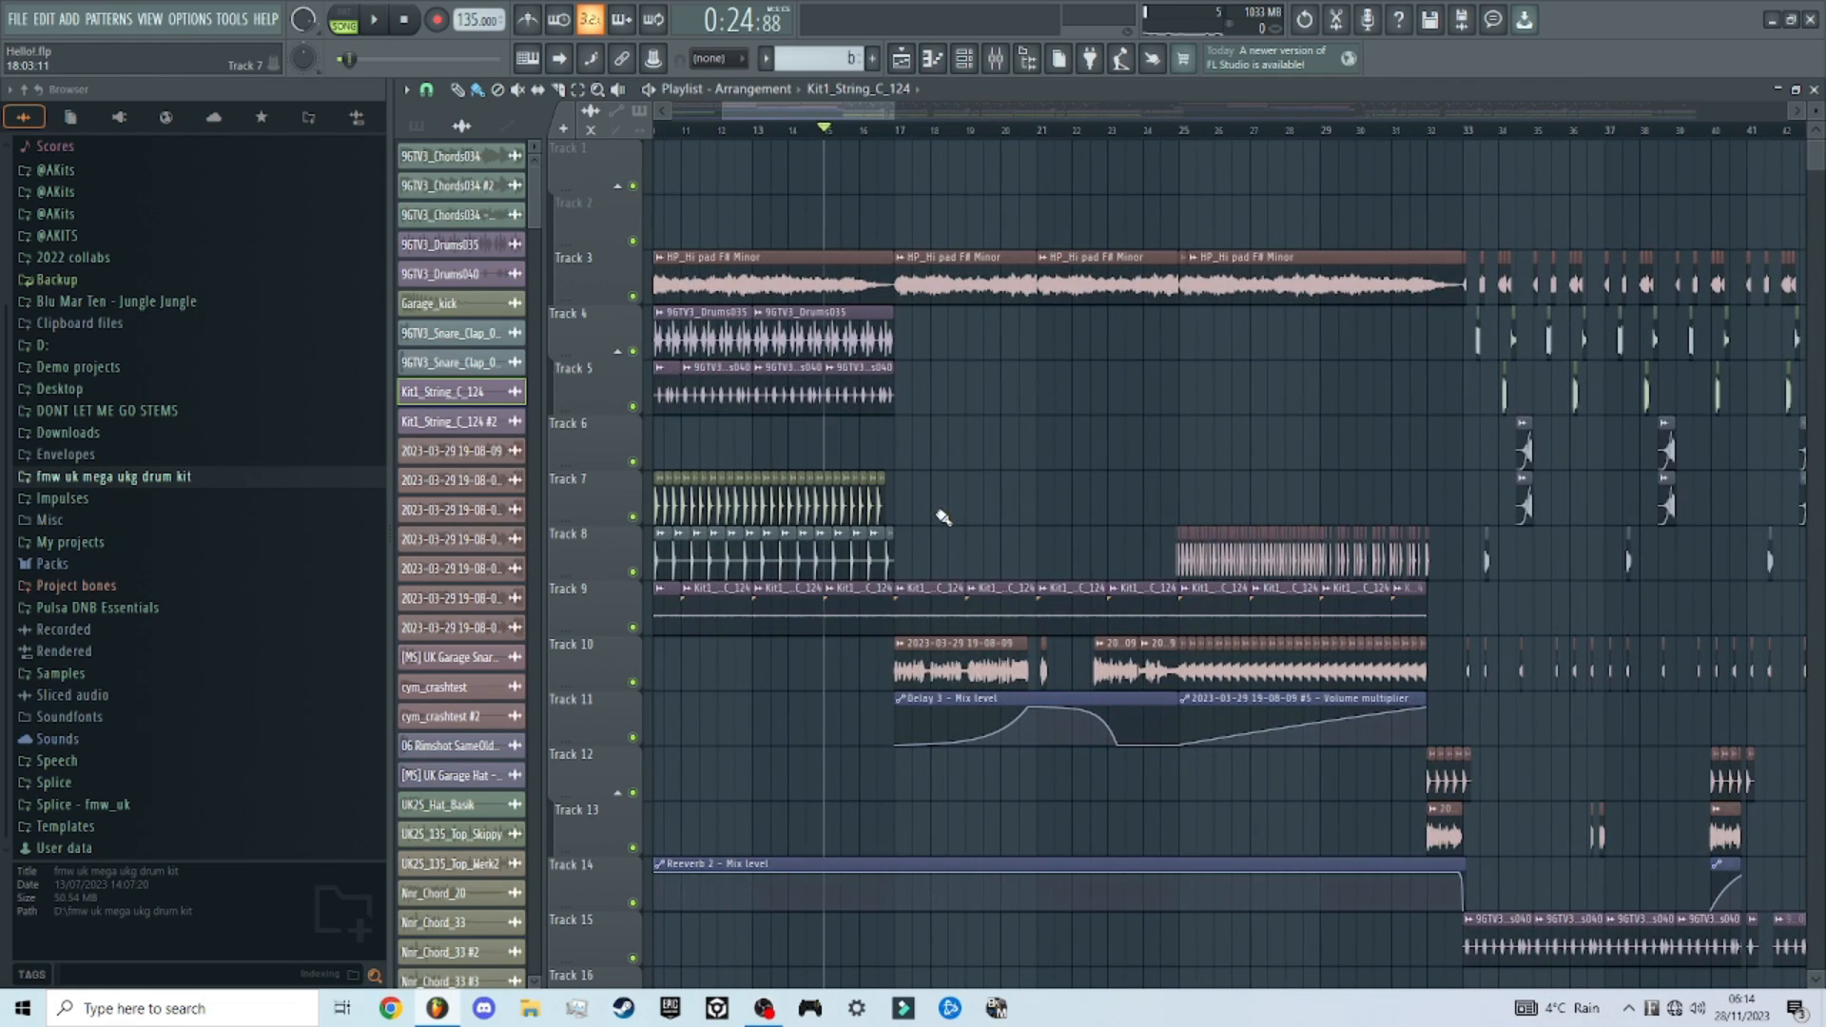
scroll(941, 518, up, 3)
scroll(1147, 404, up, 3)
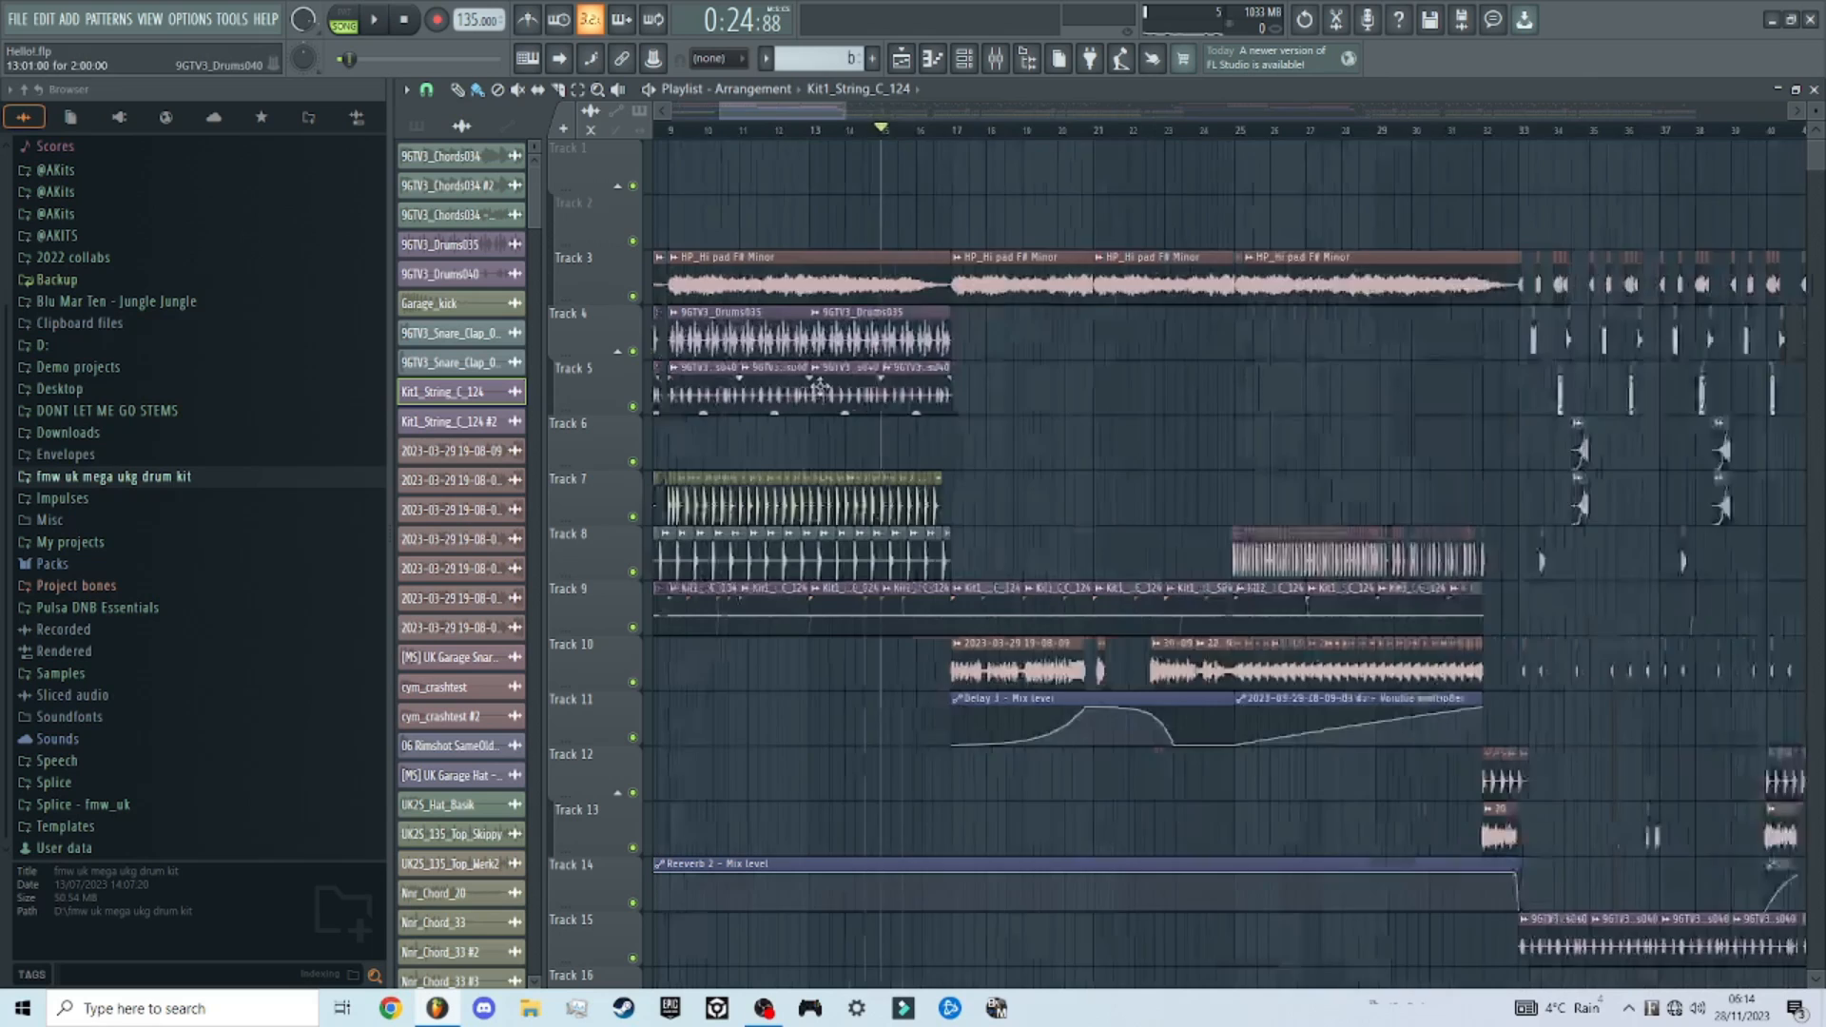
key(space)
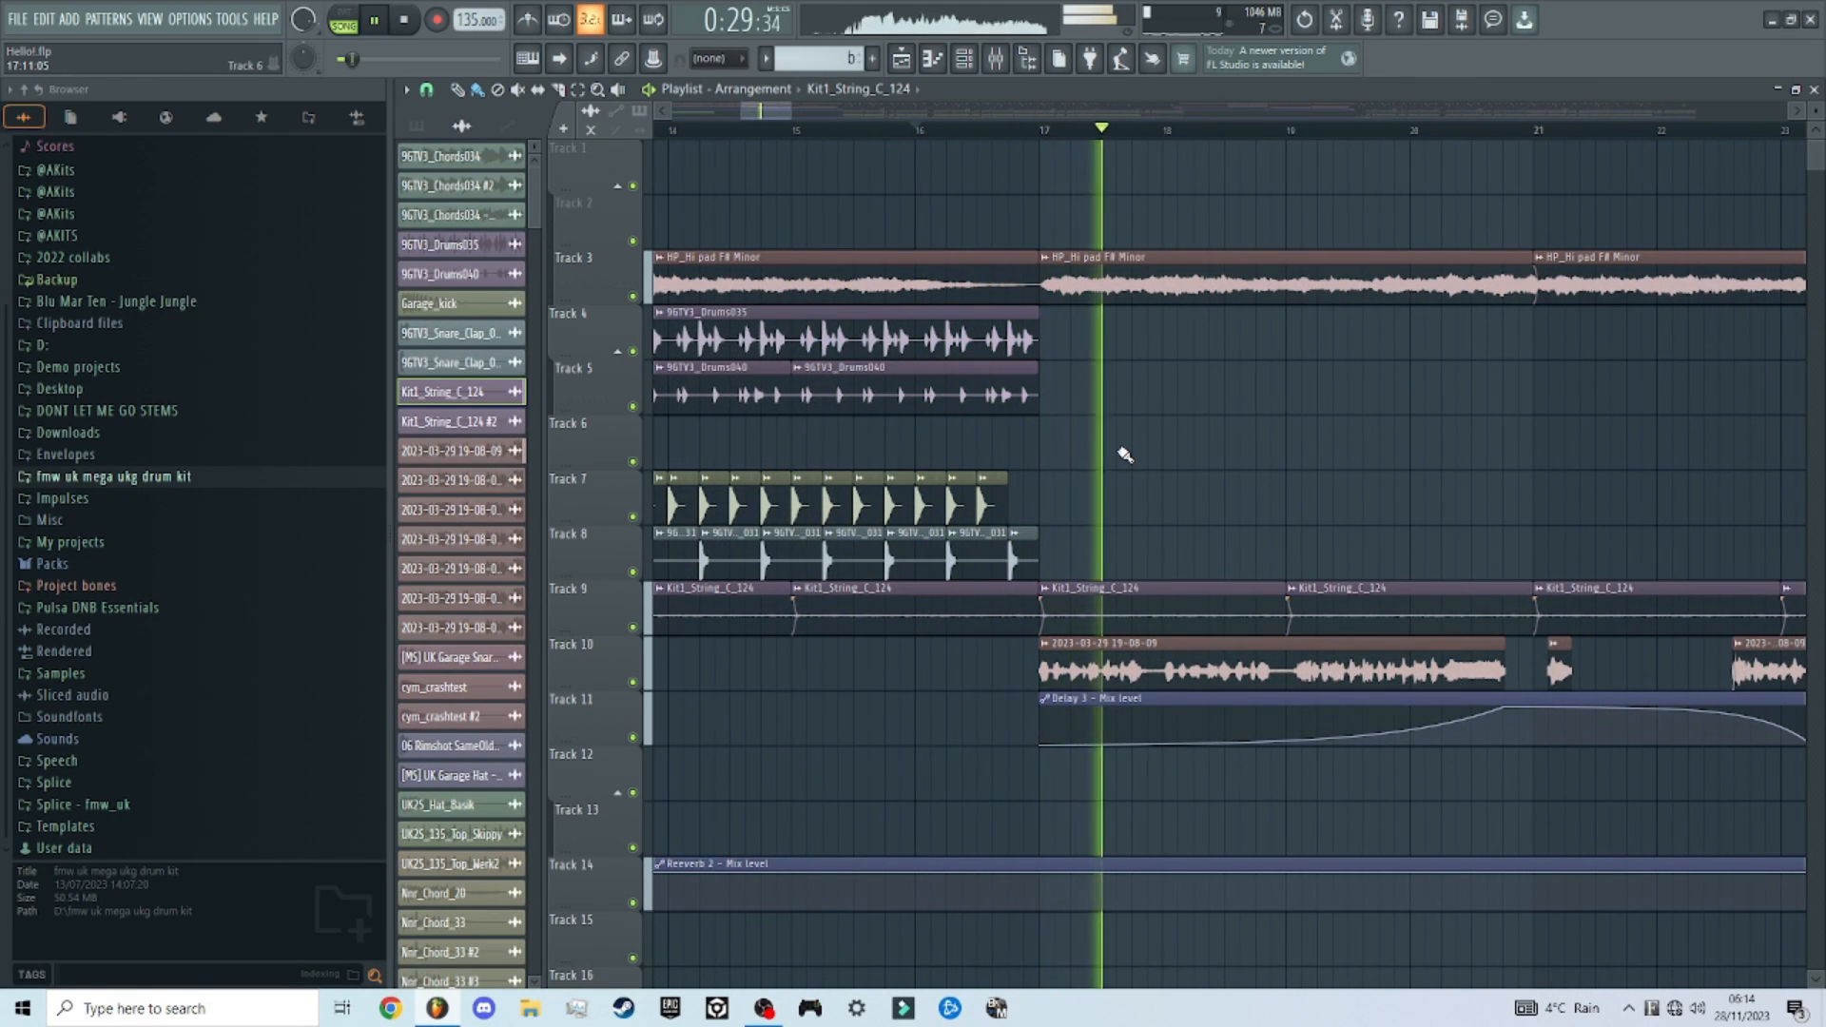
key(space)
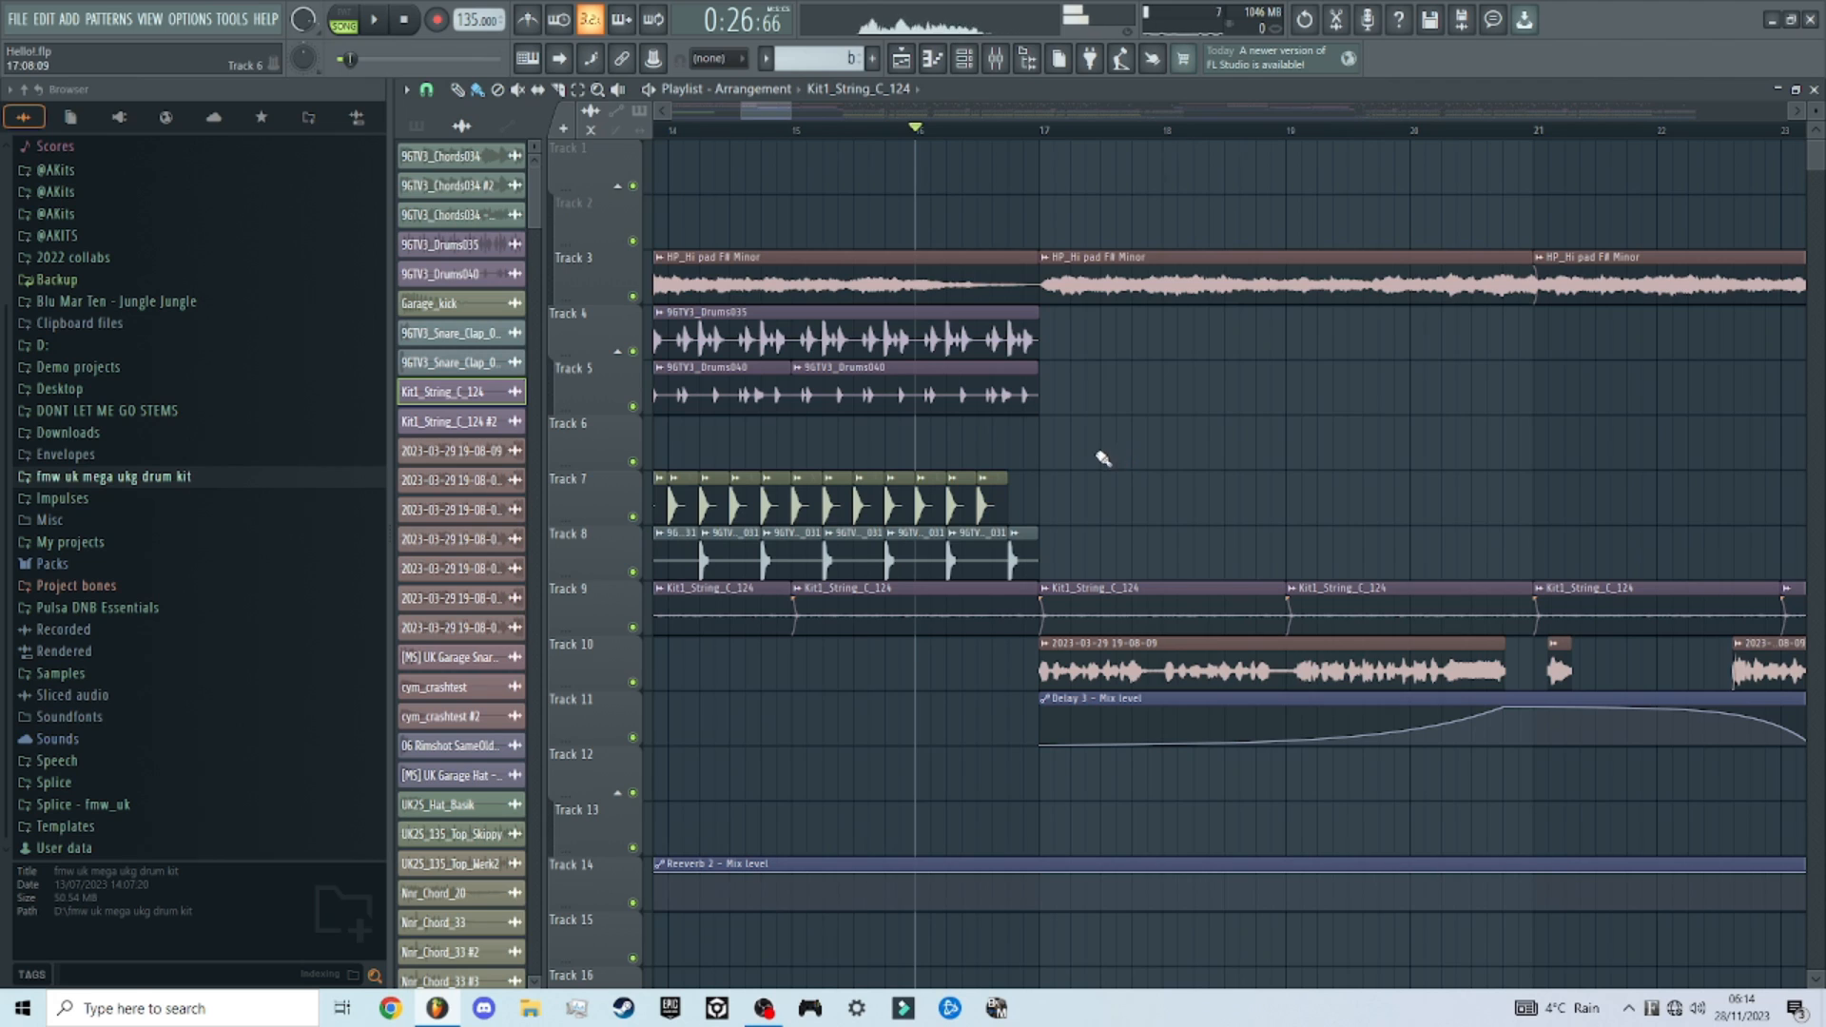
Step: Play the section without drums from bar 17 up to the start of the track 8 snare roll near bar 25
scroll(1108, 455, down, 5)
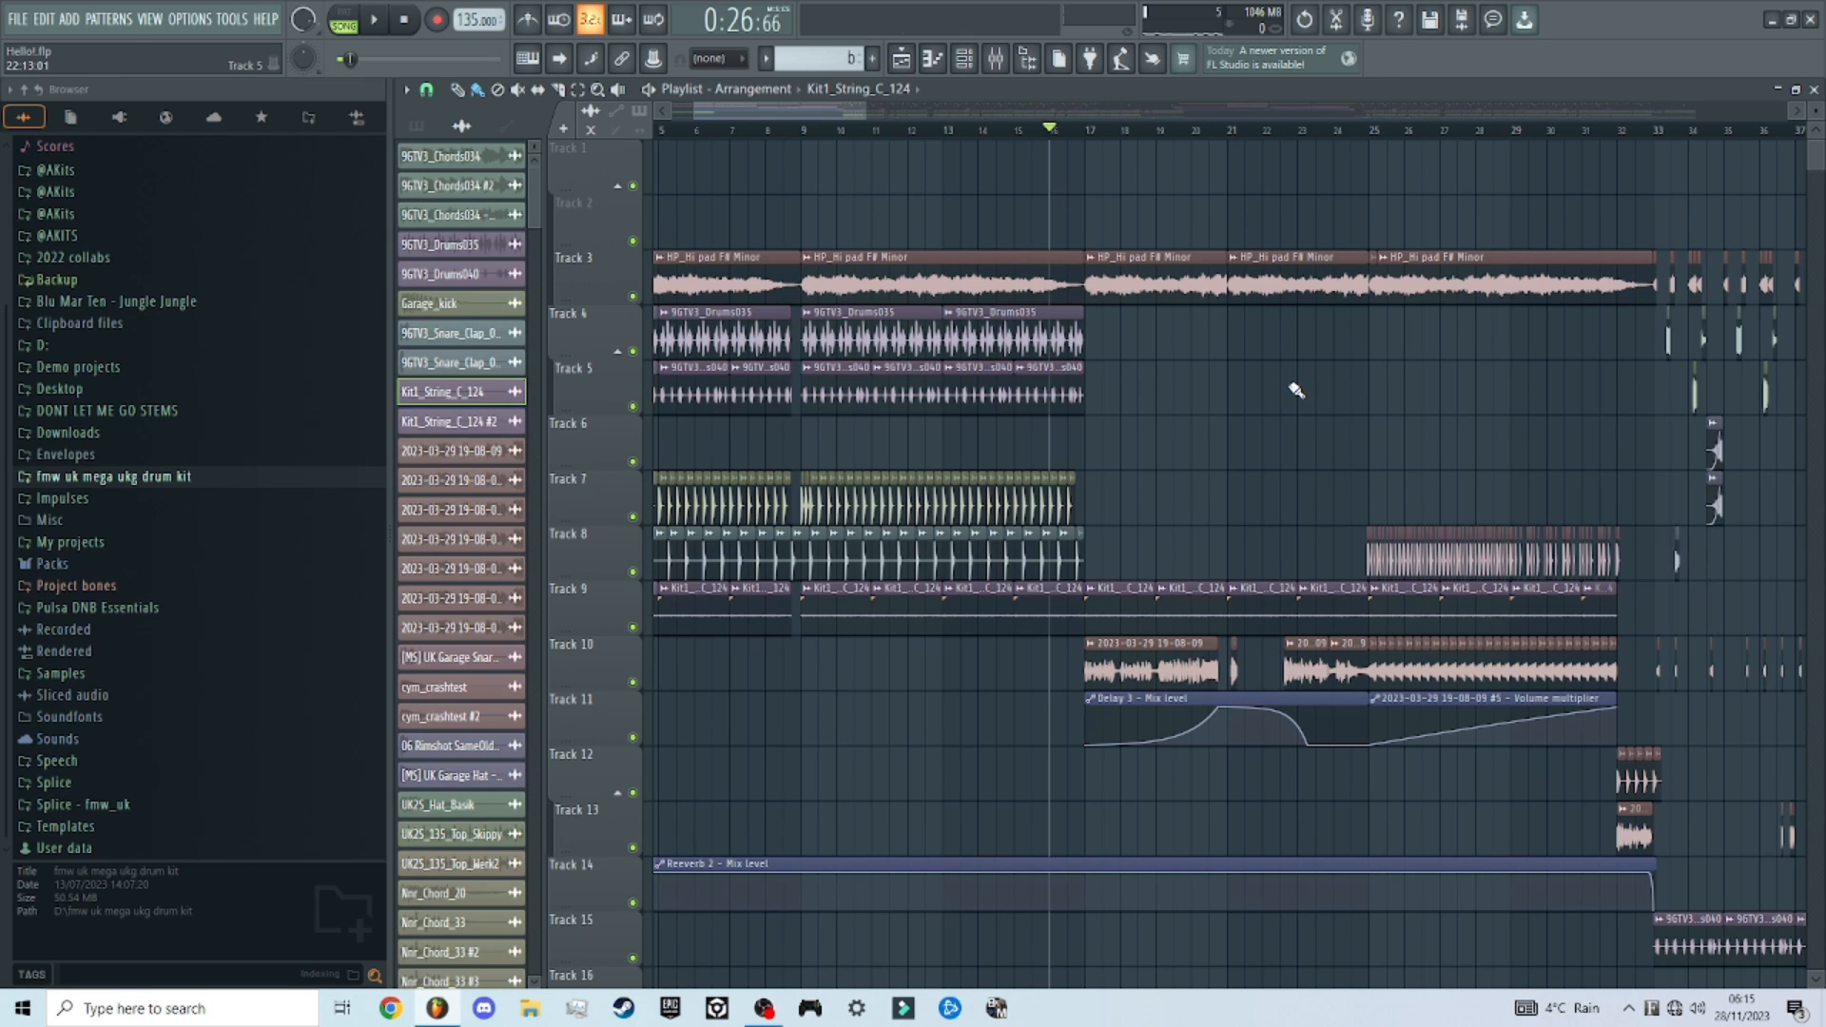
scroll(1231, 497, up, 5)
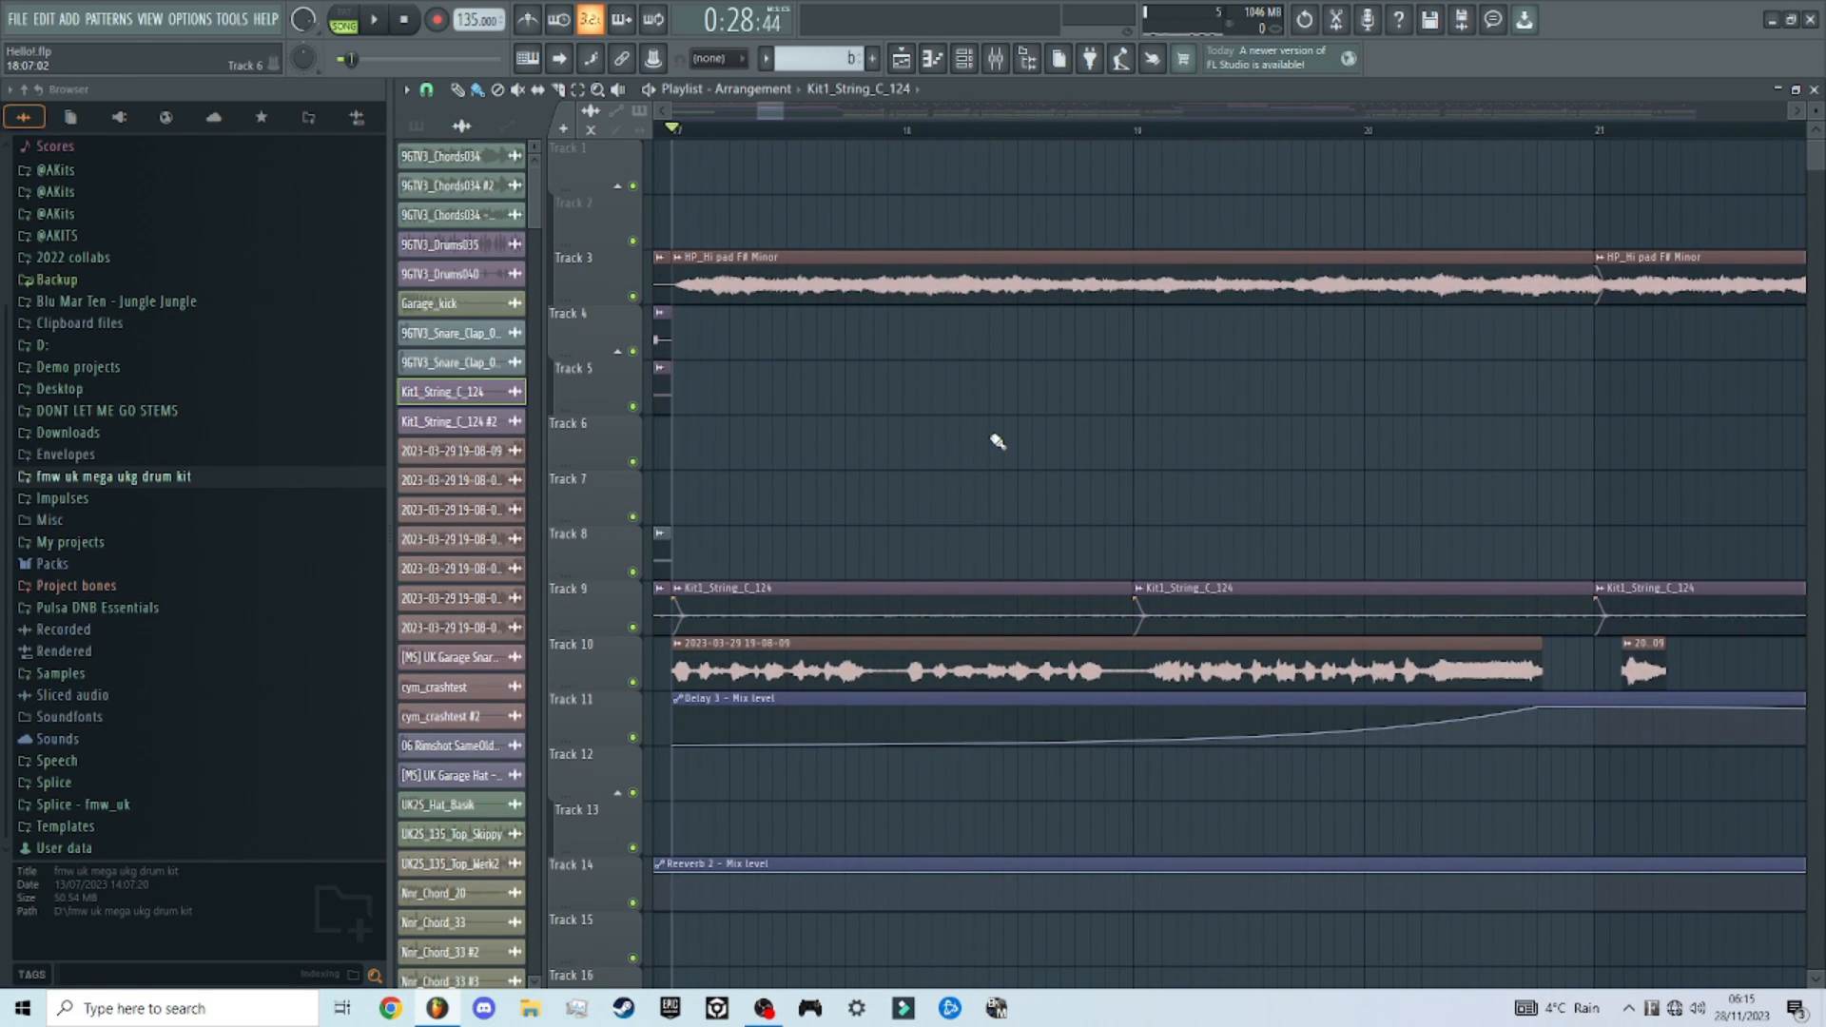
scroll(1164, 560, down, 5)
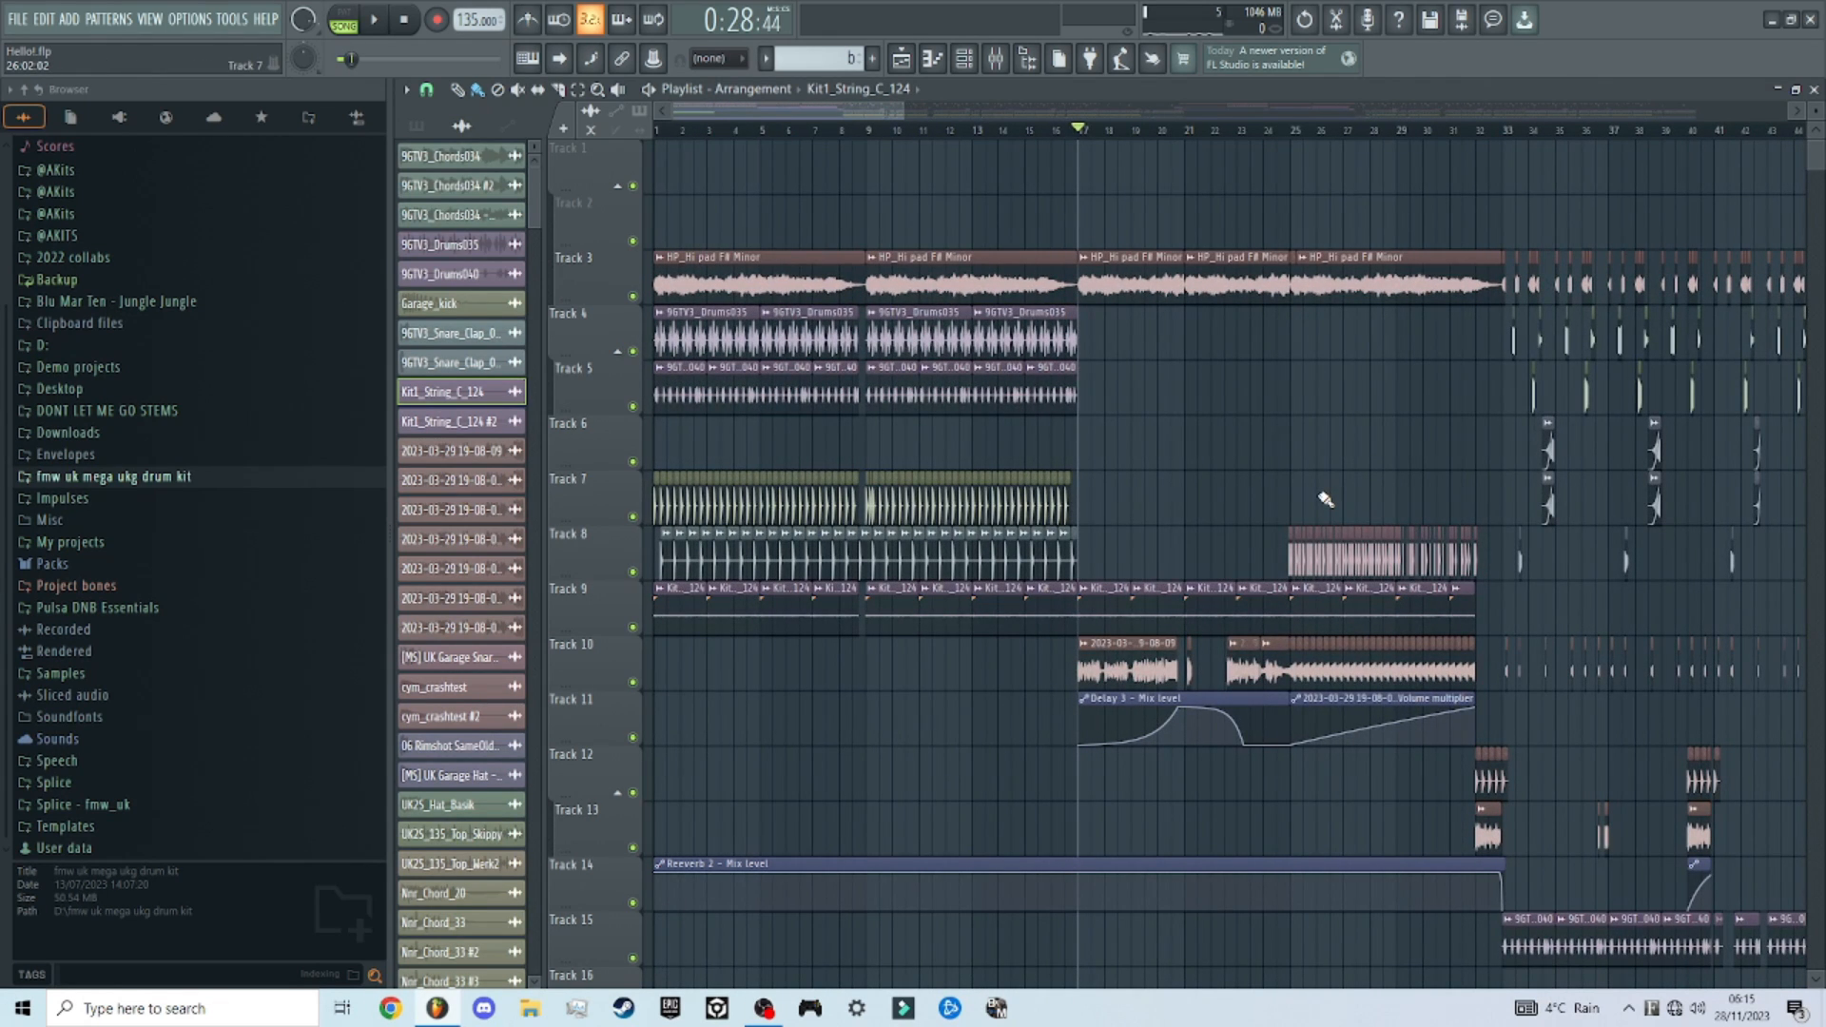
key(space)
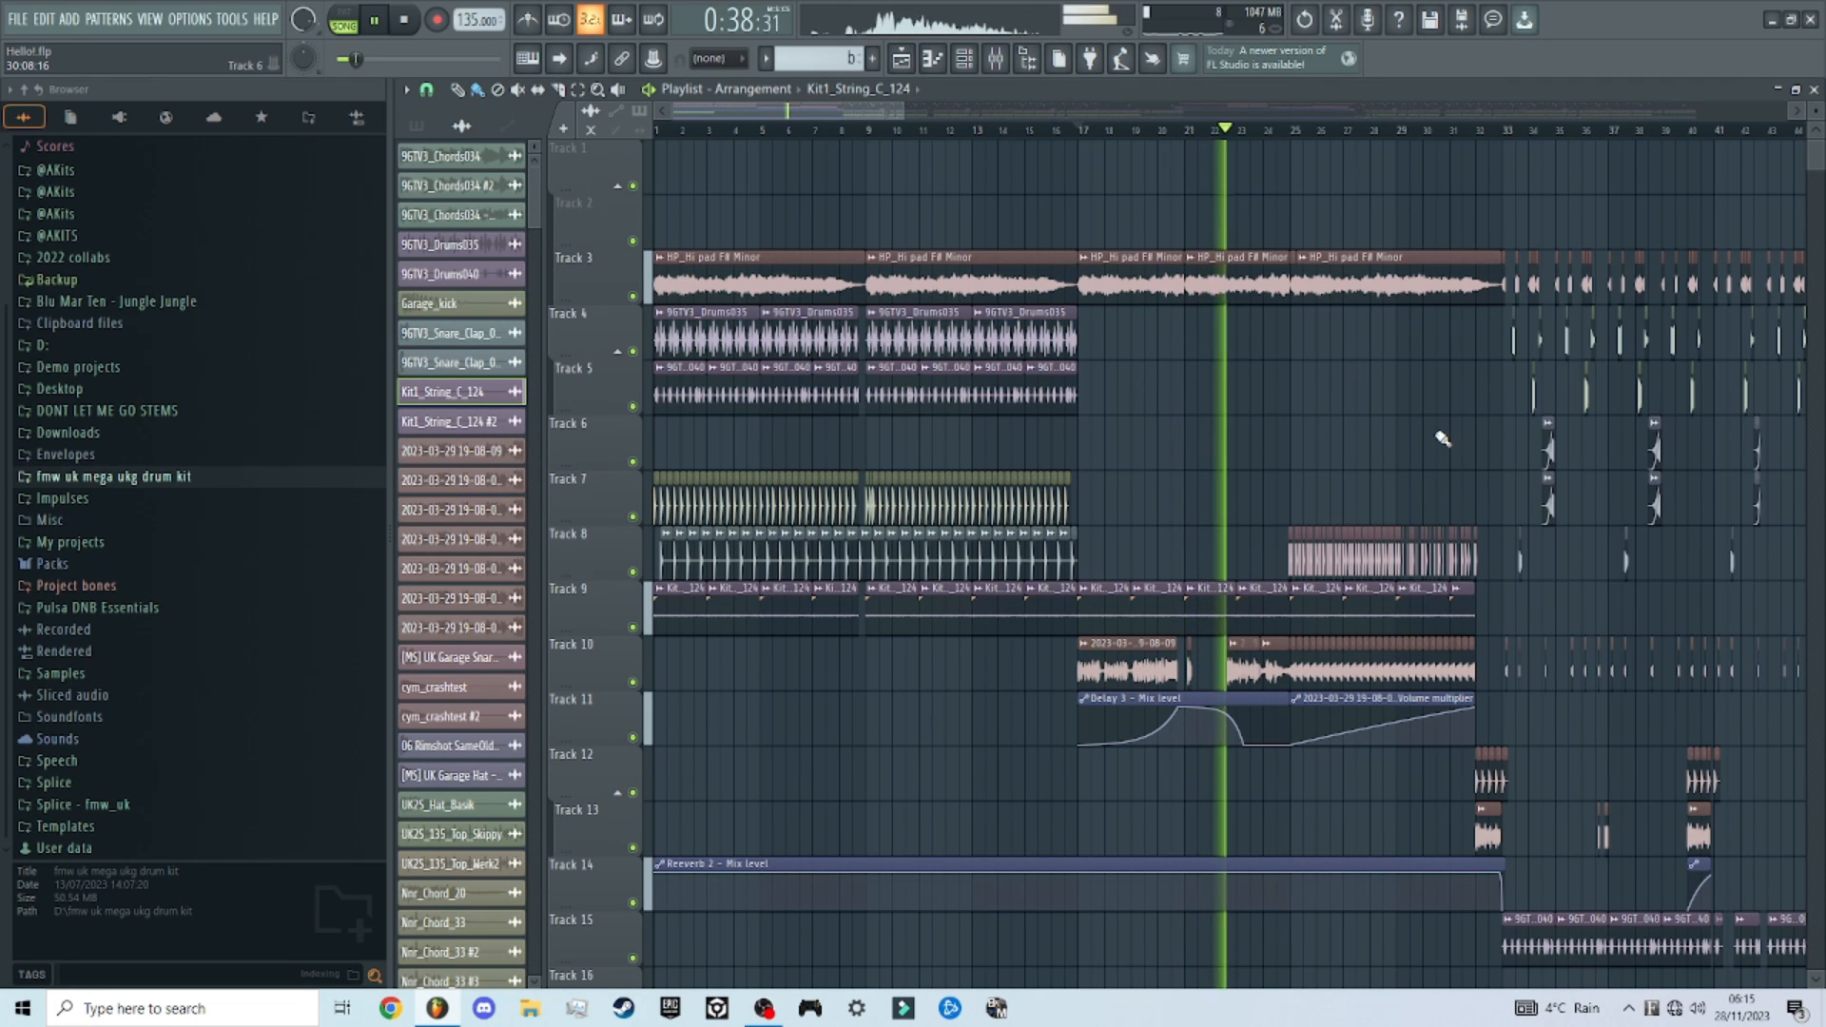
scroll(1459, 434, up, 3)
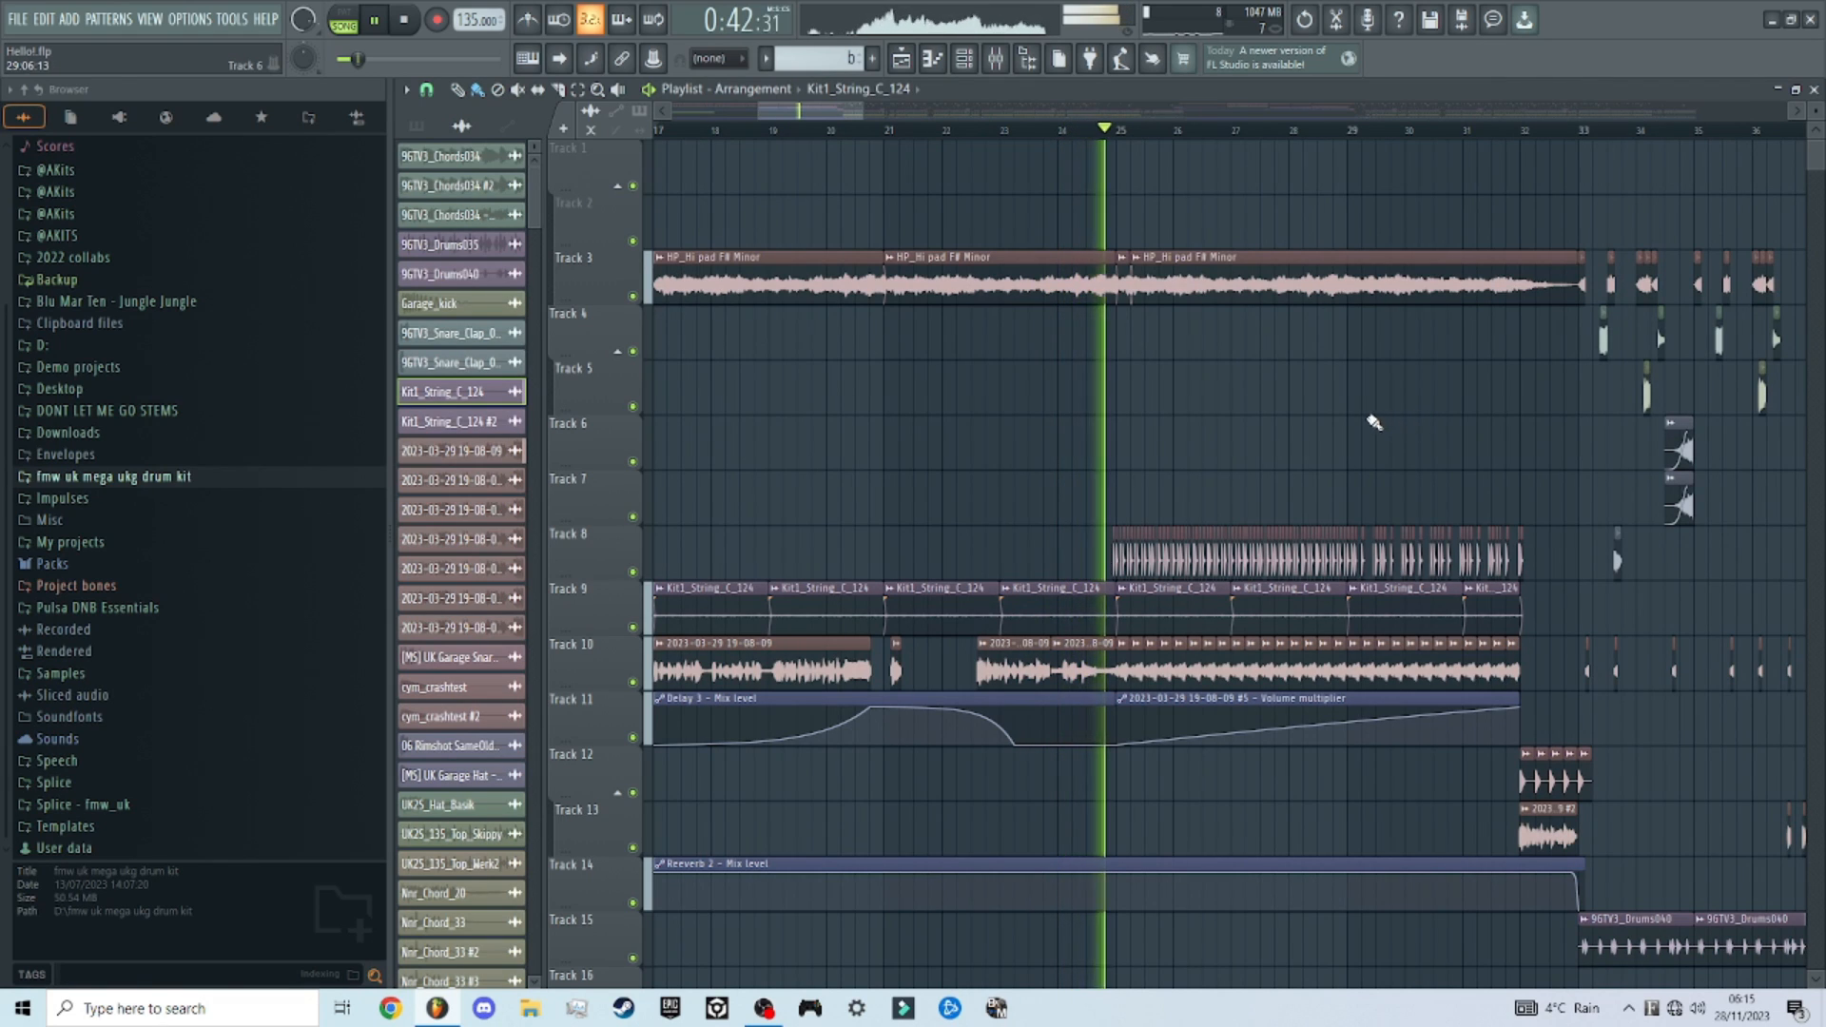
key(space)
scroll(1165, 499, up, 4)
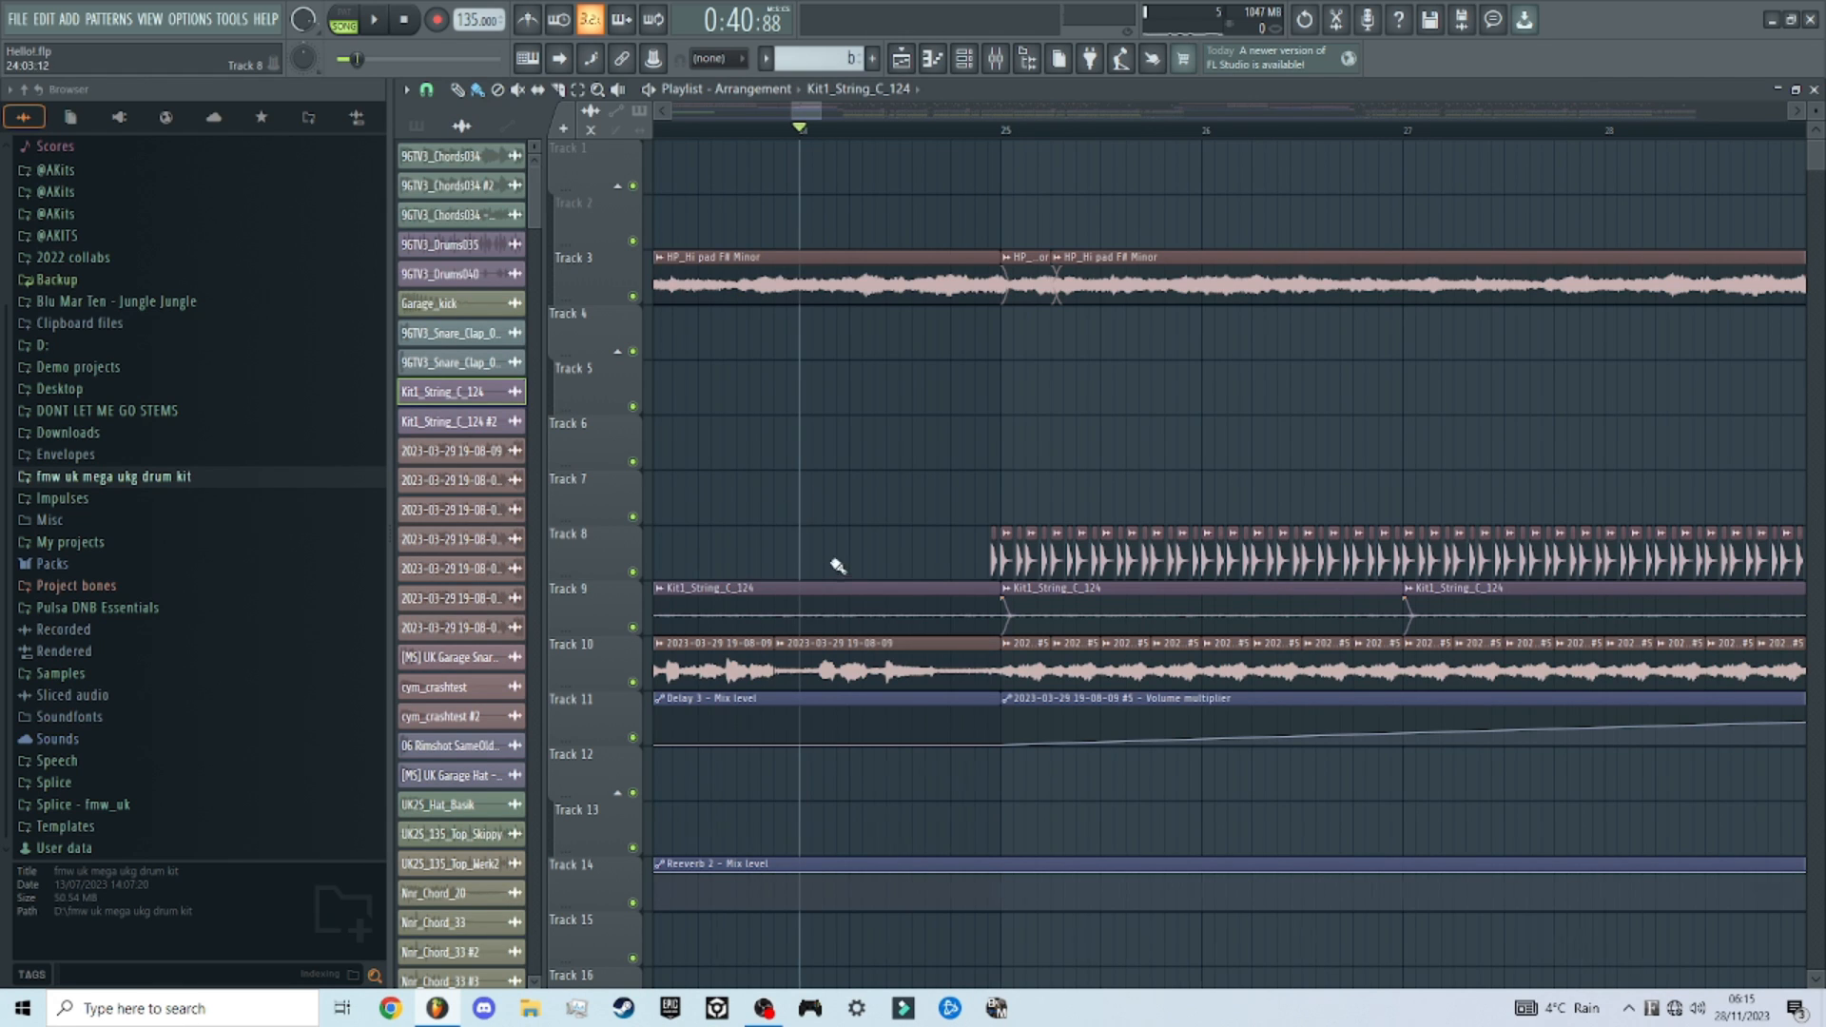
scroll(836, 566, down, 4)
click(633, 394)
key(space)
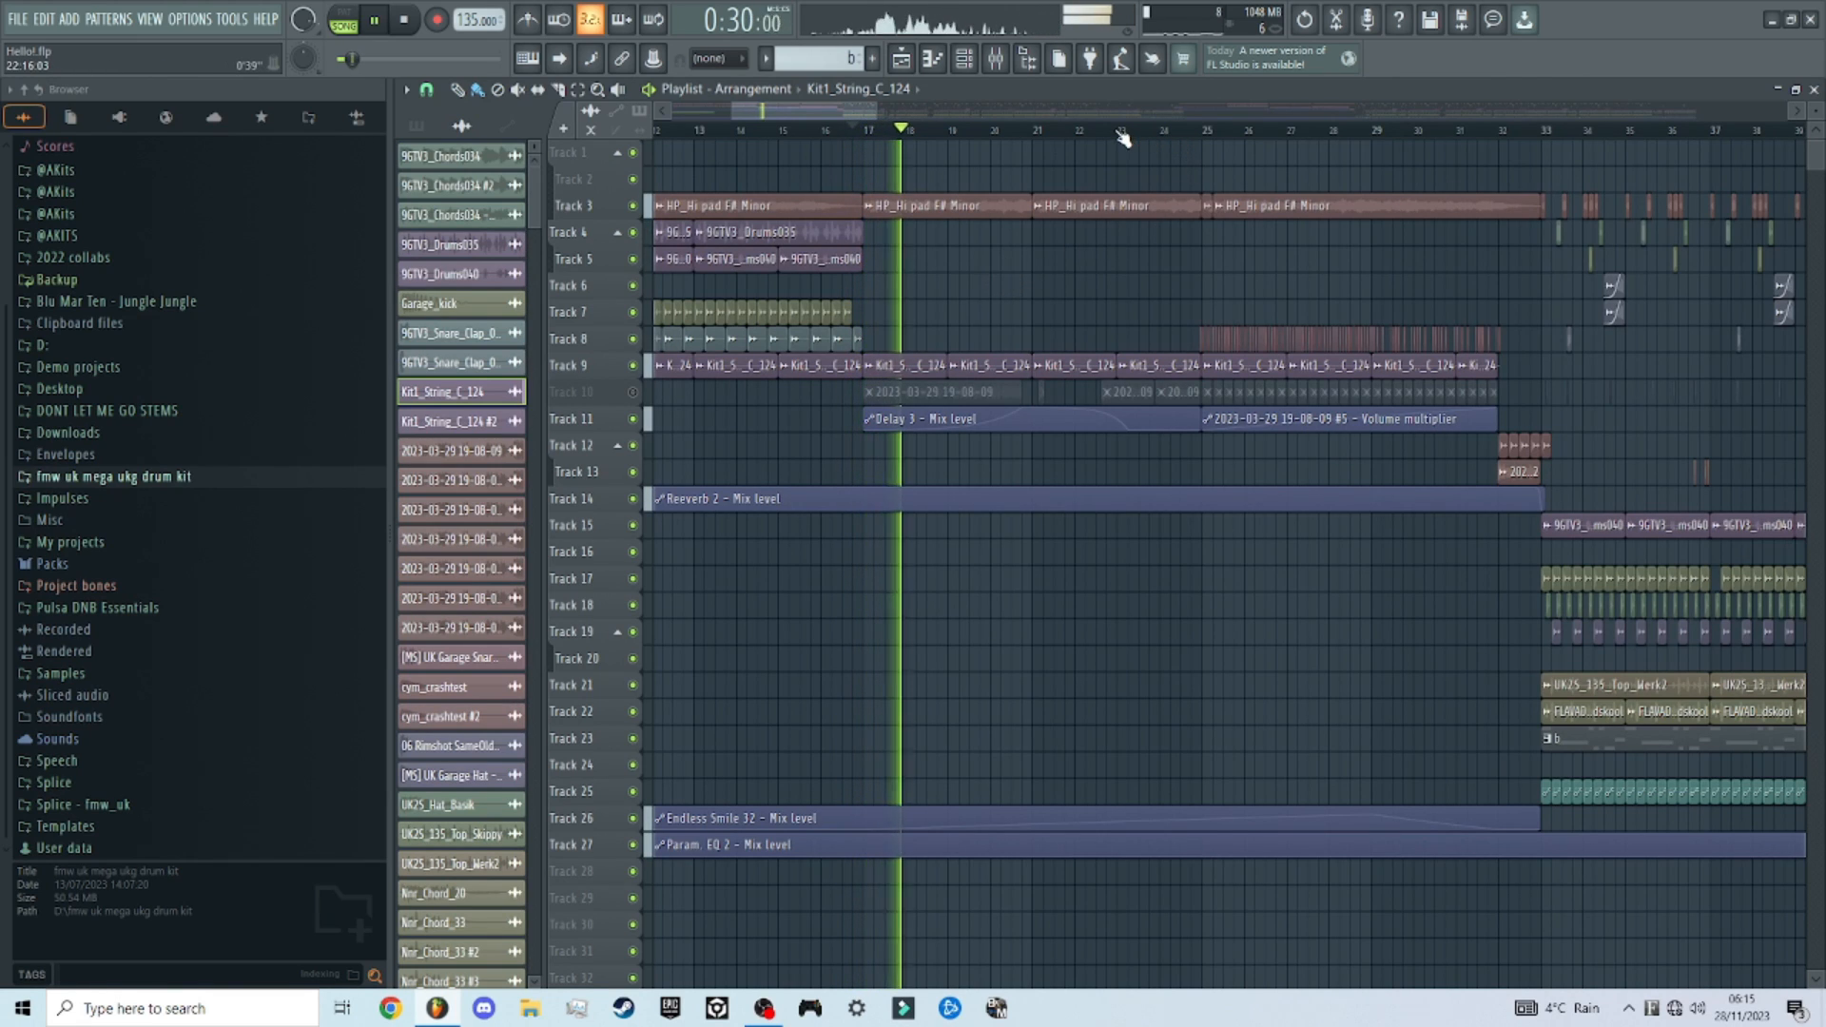
key(space)
click(633, 393)
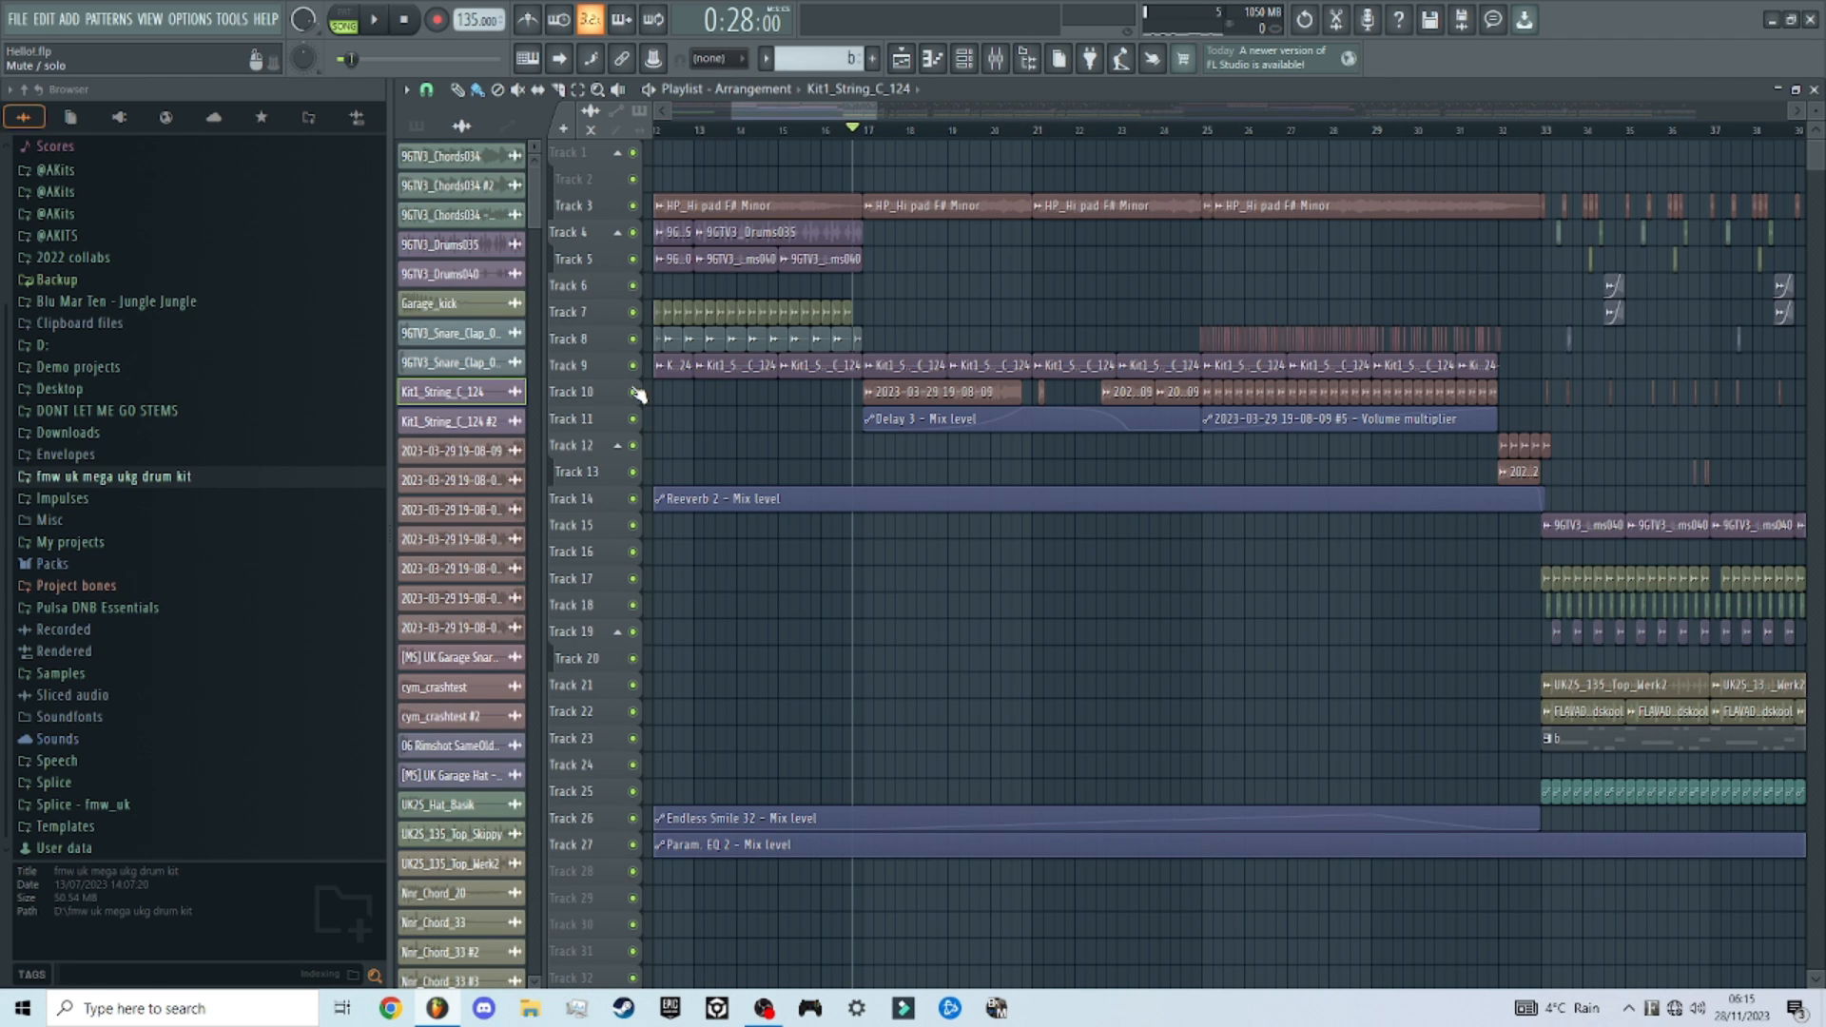
Step: Play the start of the build-up around bar 25, where the snare clips on track 8 enter
click(1176, 130)
scroll(1149, 257, down, 5)
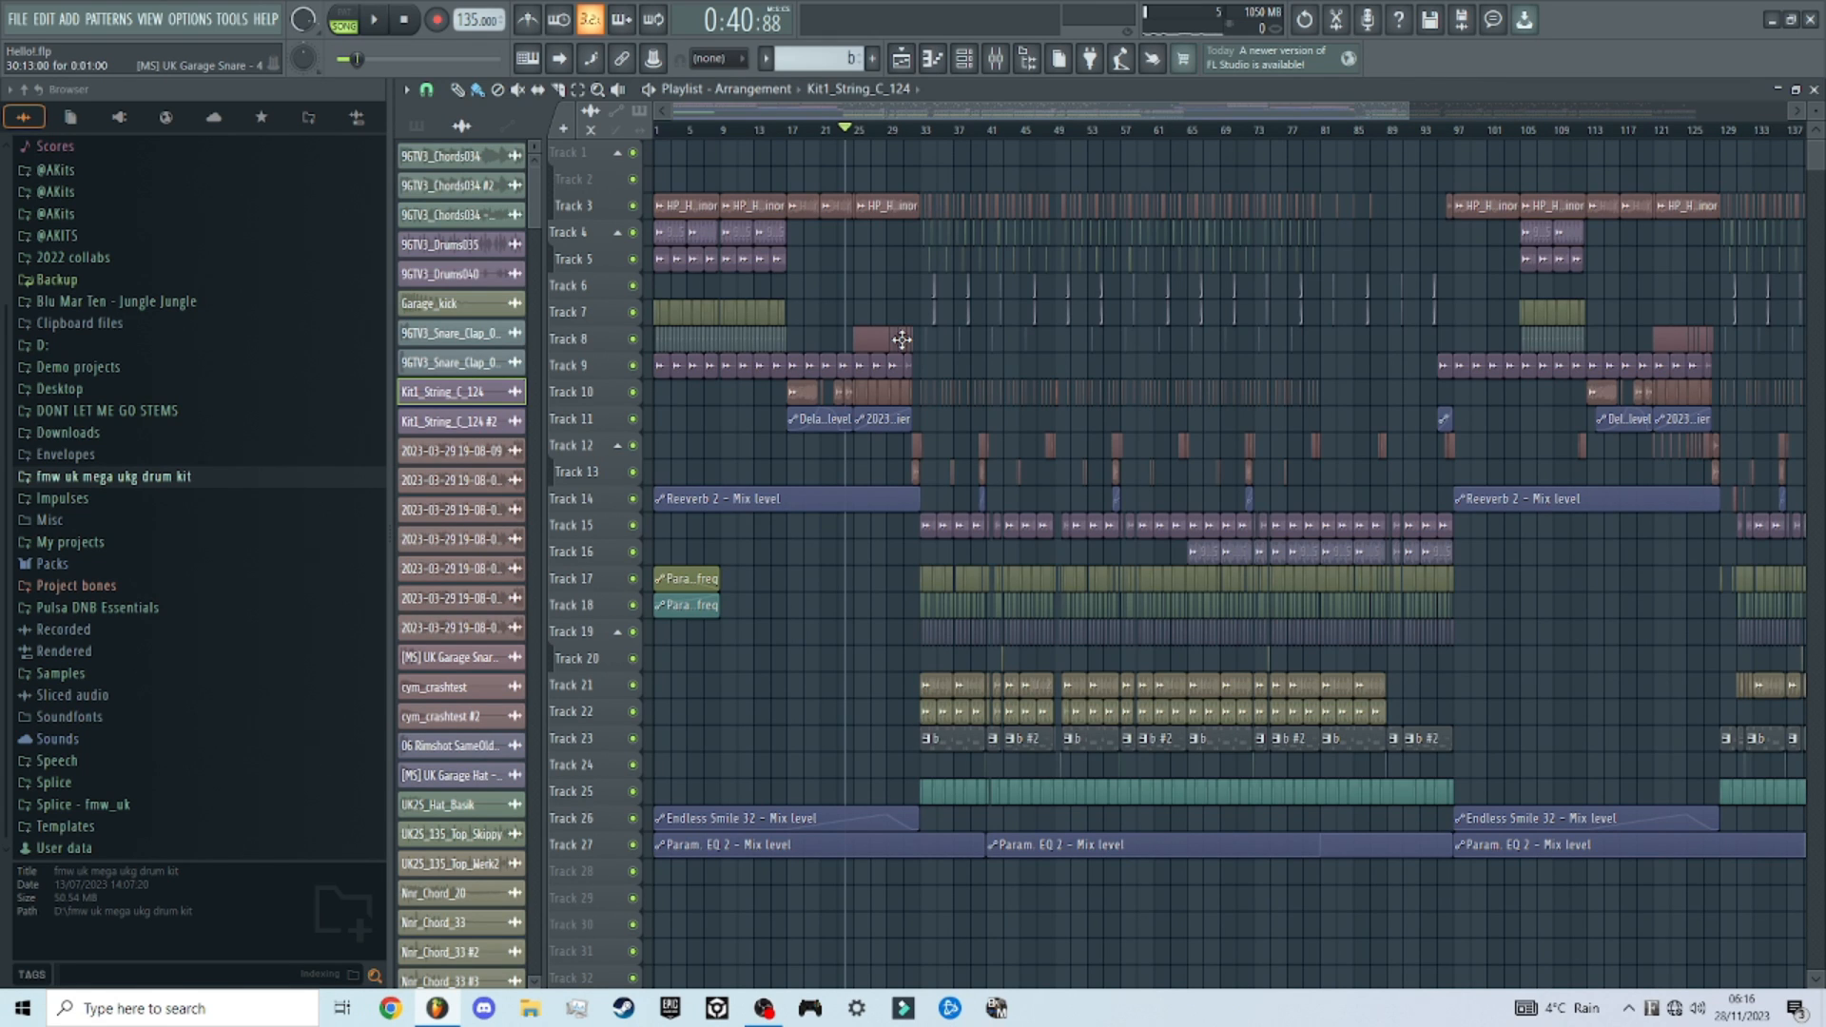
scroll(902, 340, up, 5)
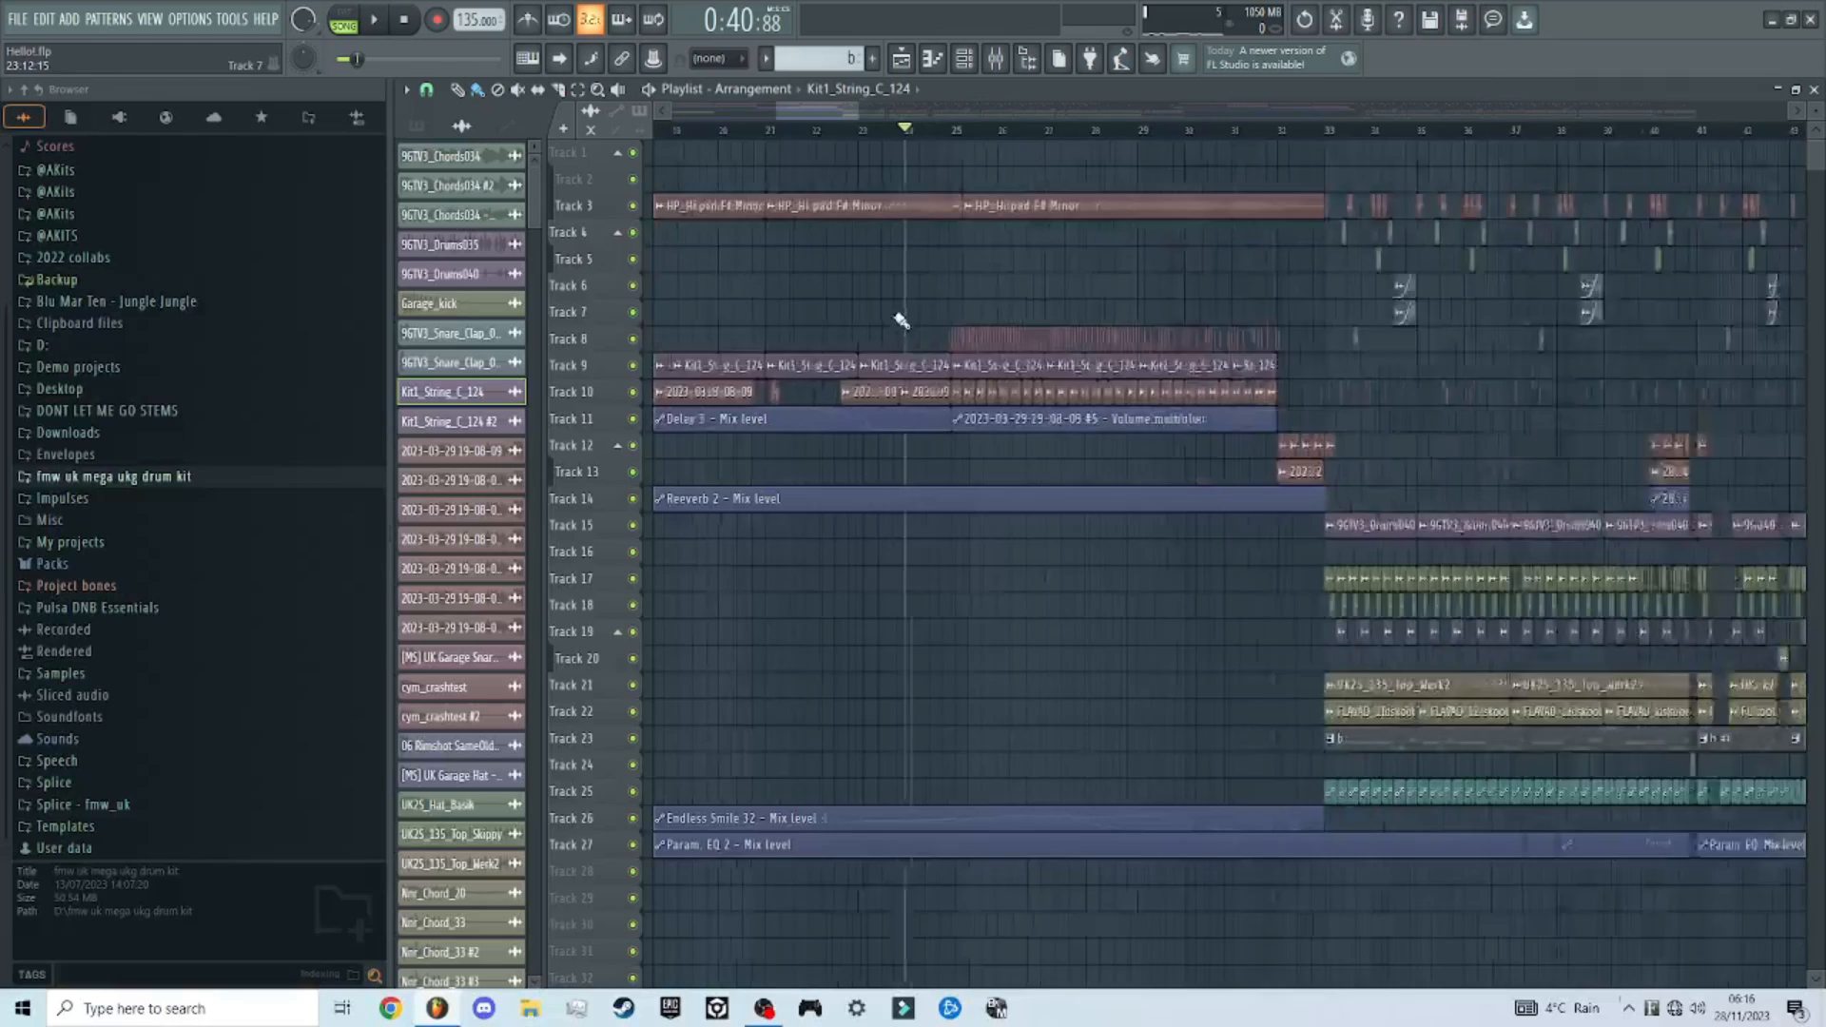
click(955, 131)
key(space)
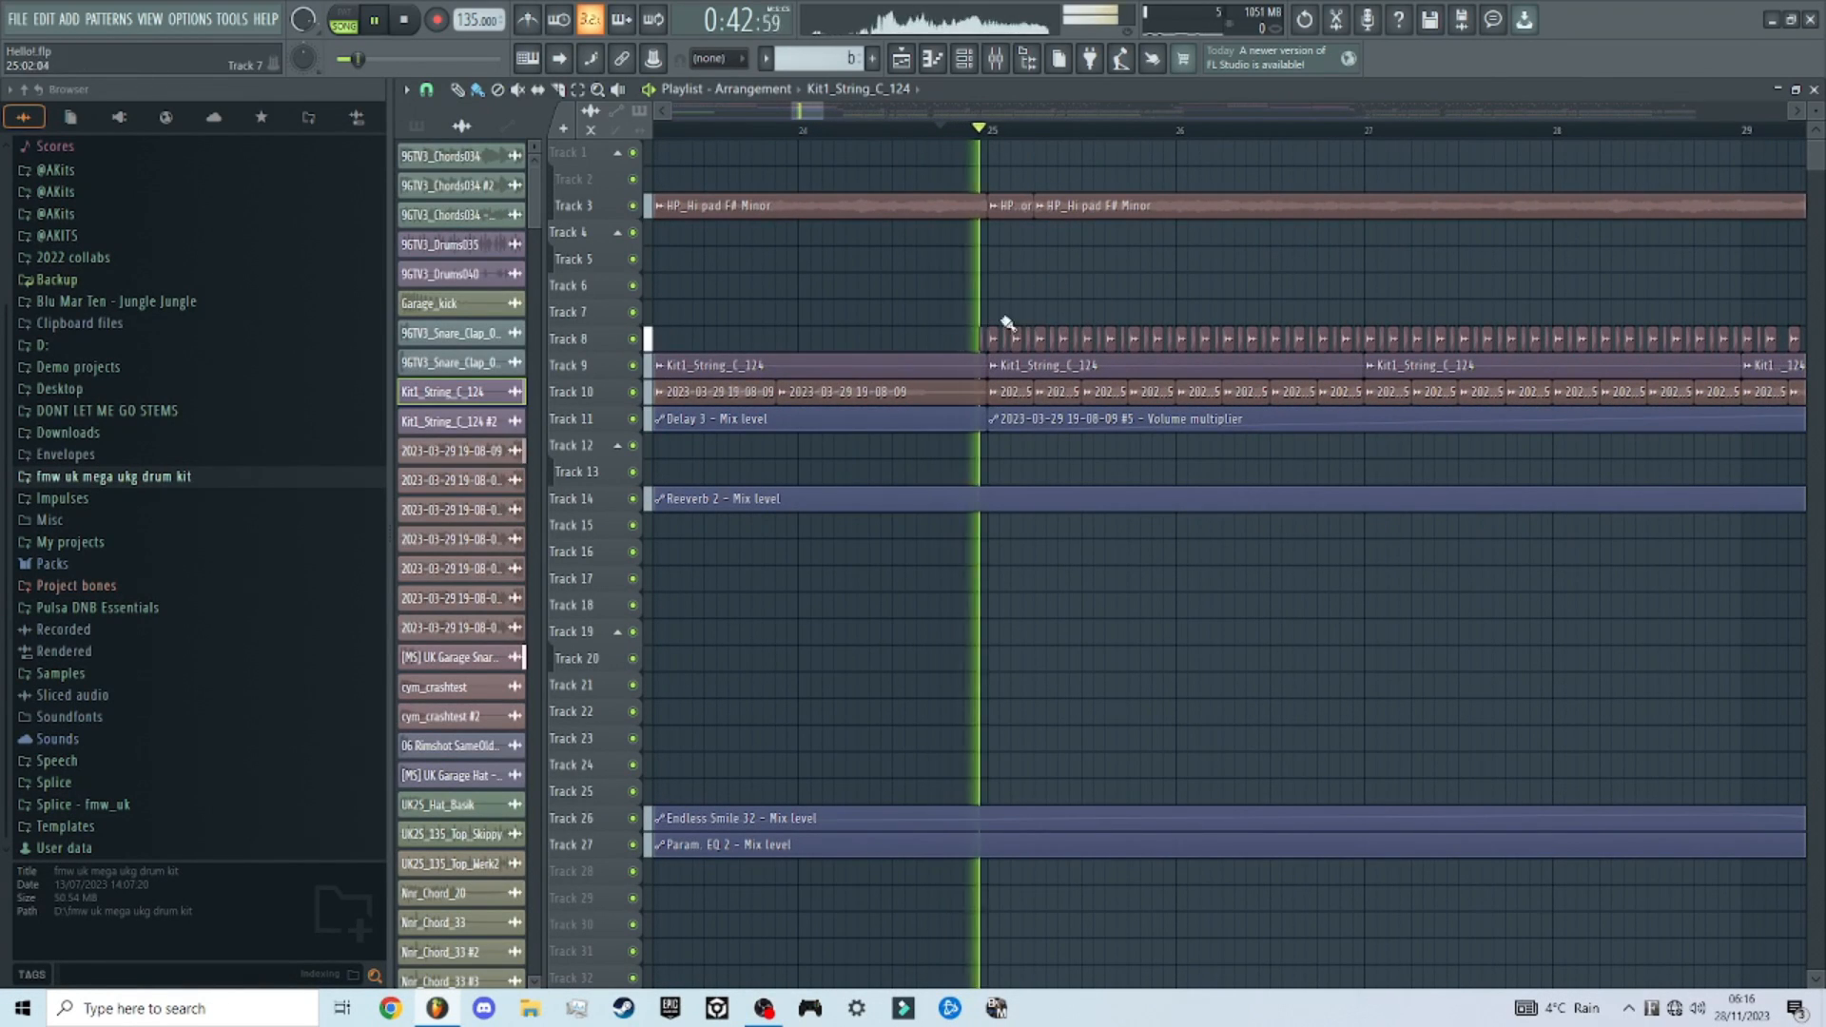
key(space)
Step: Solo track 8 at a larger track height and play its snare roll from just before bar 25
right_click(633, 338)
scroll(1067, 315, up, 2)
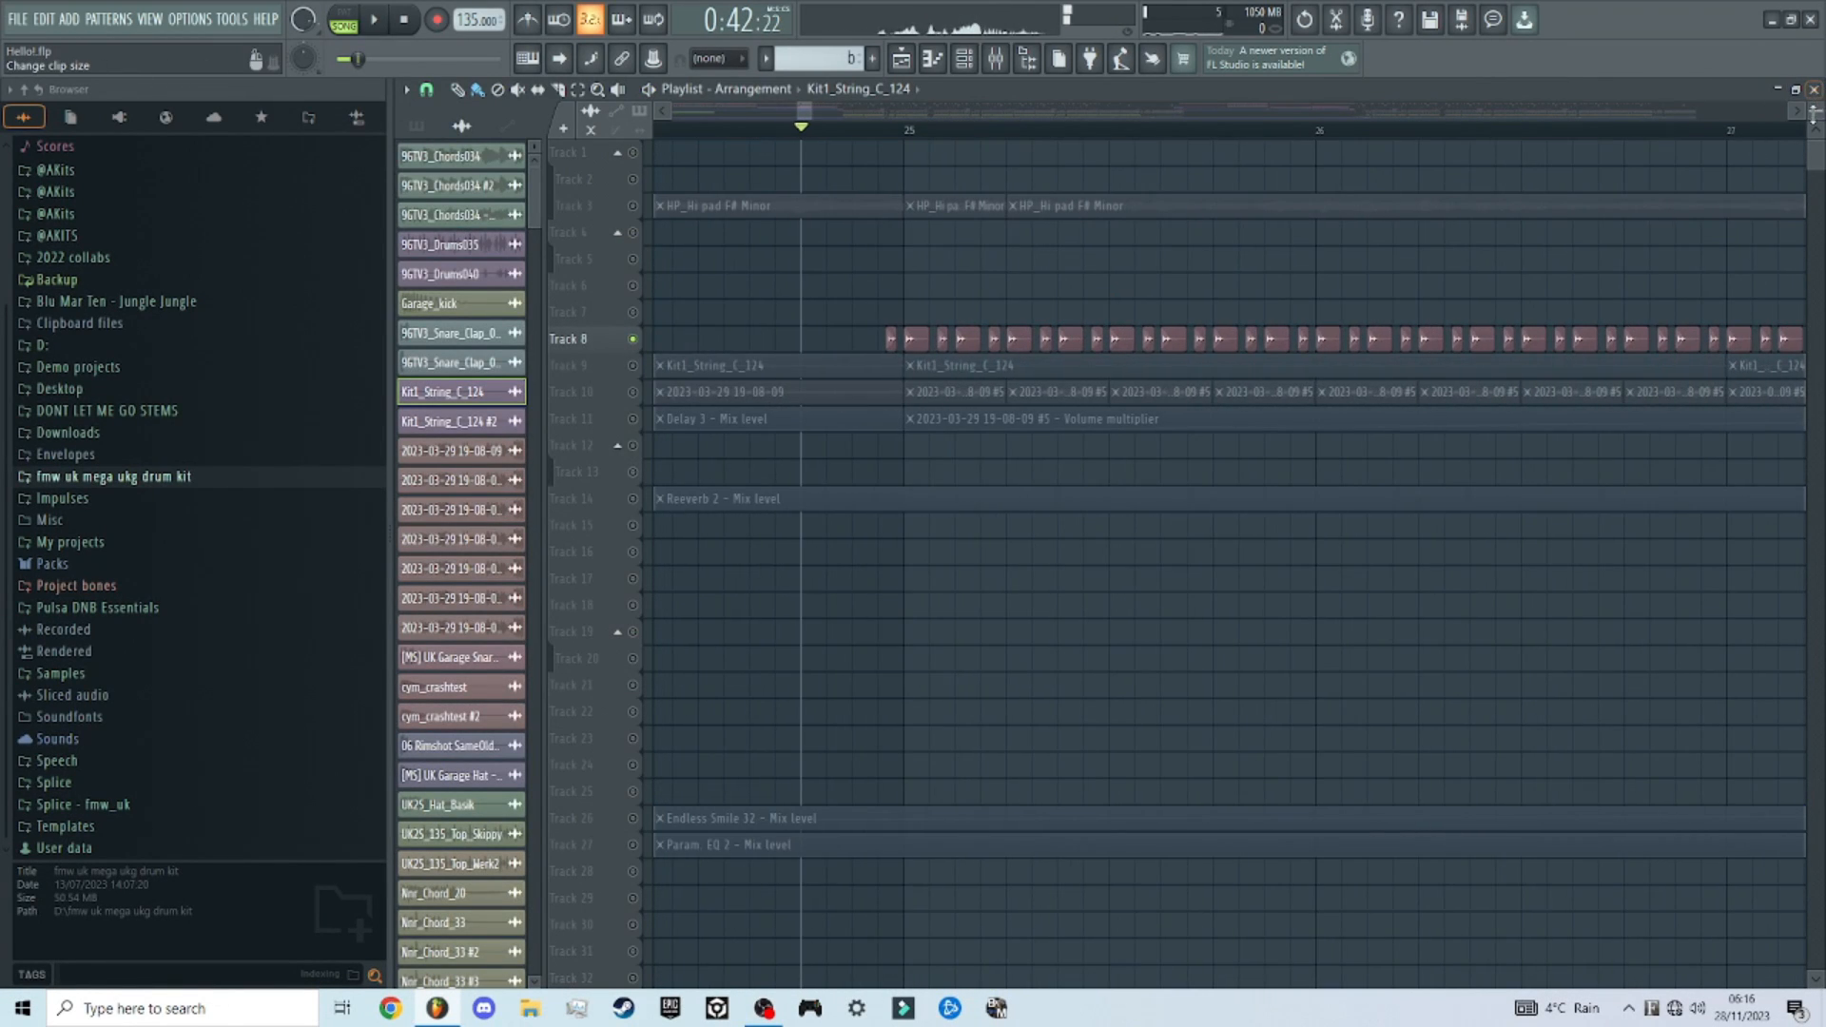
drag(1813, 113, 1813, 145)
key(space)
scroll(930, 428, up, 4)
scroll(1112, 399, down, 1)
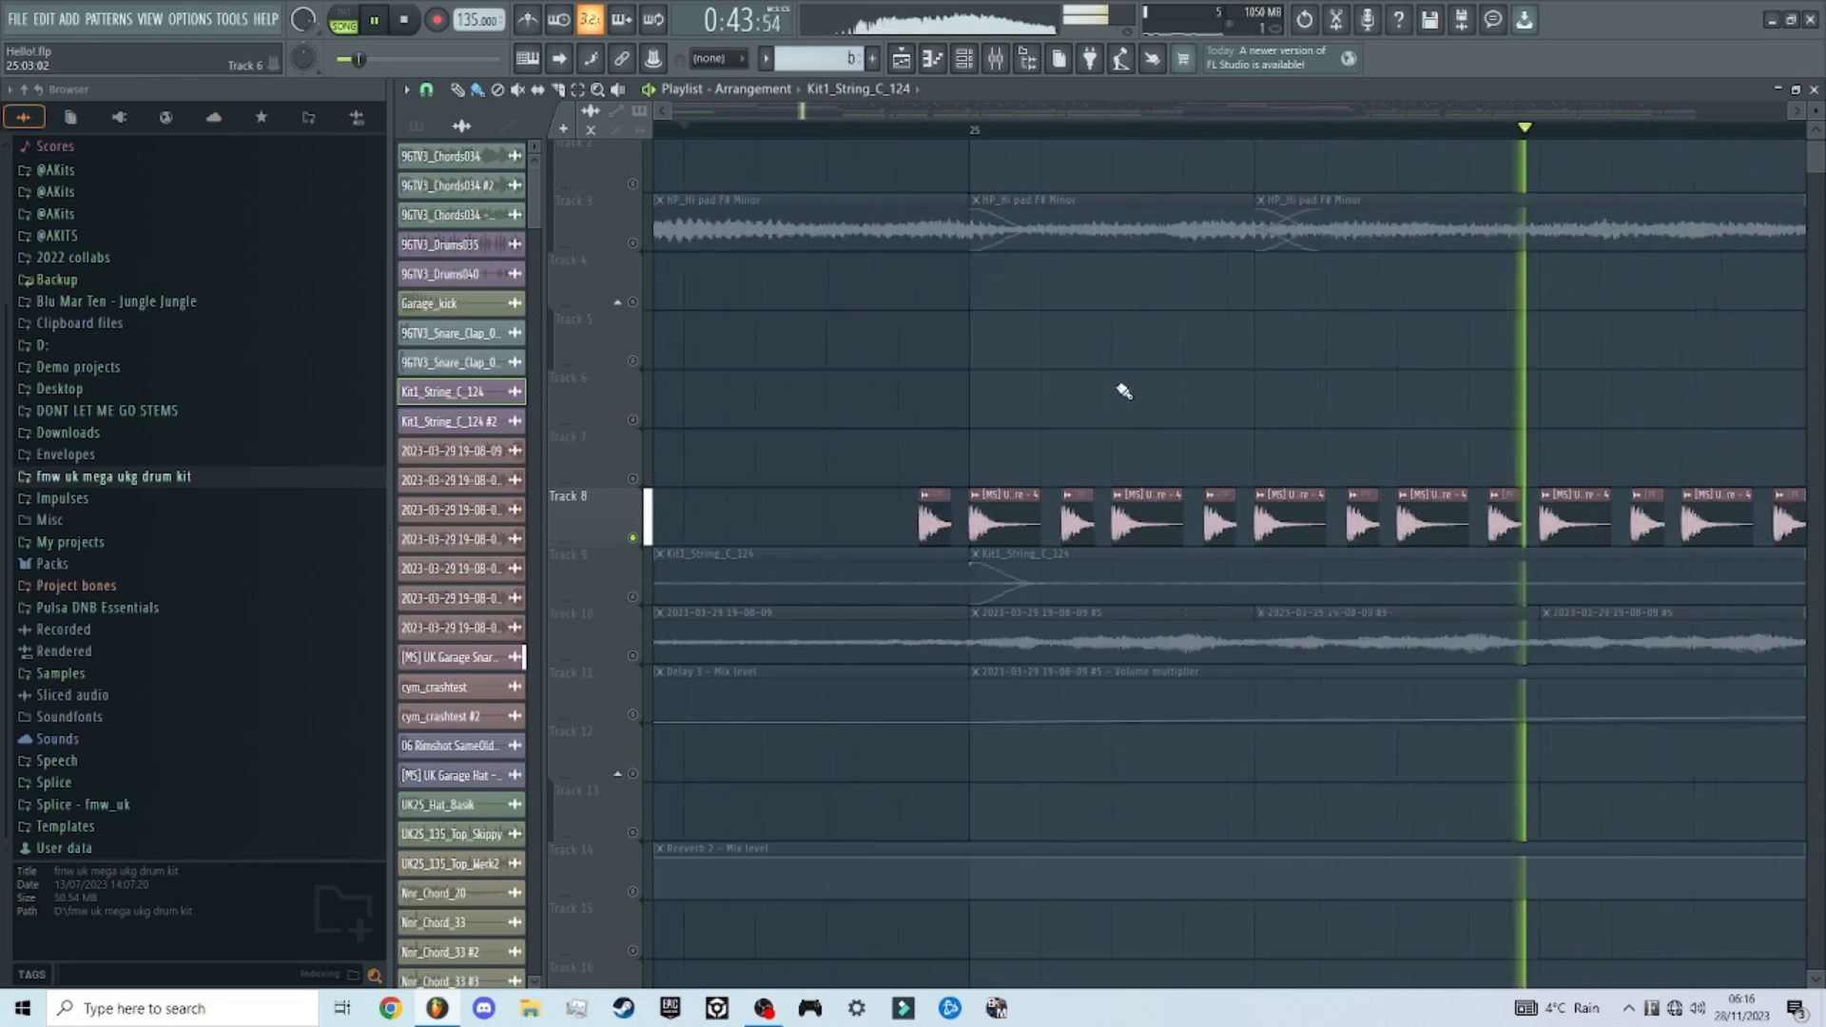
scroll(1123, 391, down, 8)
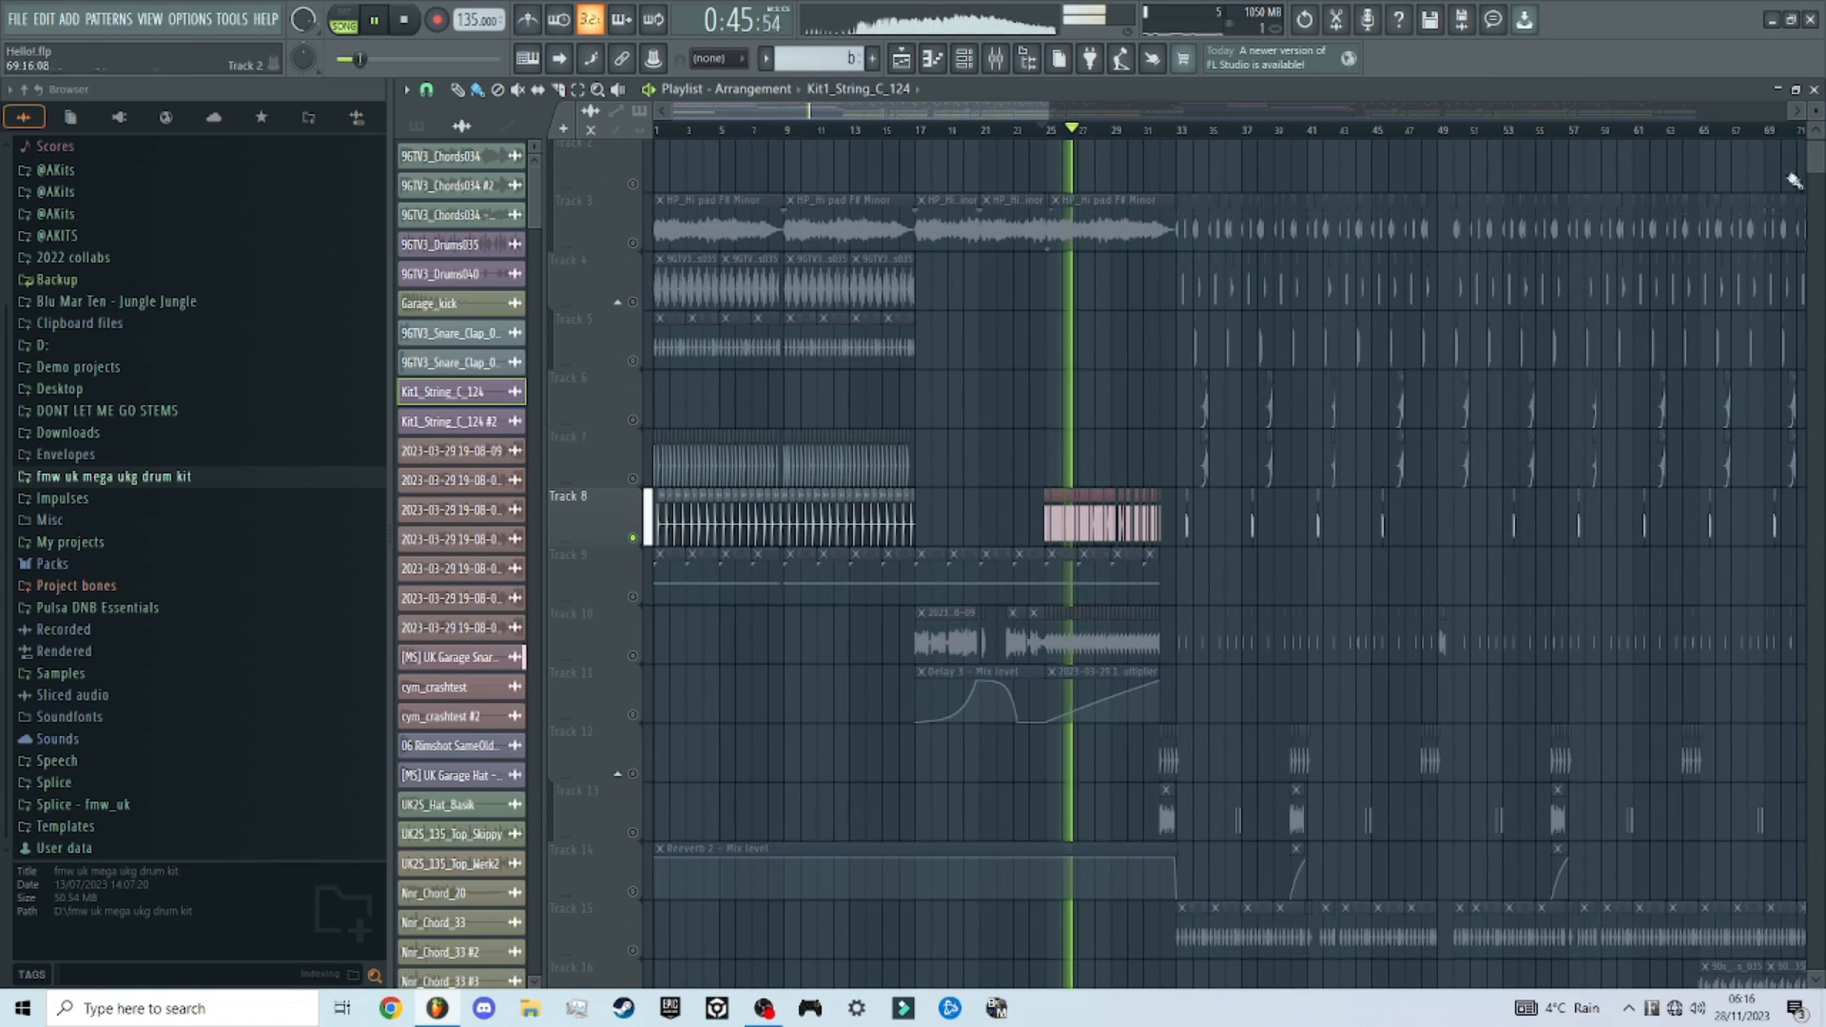
key(space)
Step: Make all tracks audible again at a smaller track height and play the build-up around bar 25
drag(1815, 112, 1814, 100)
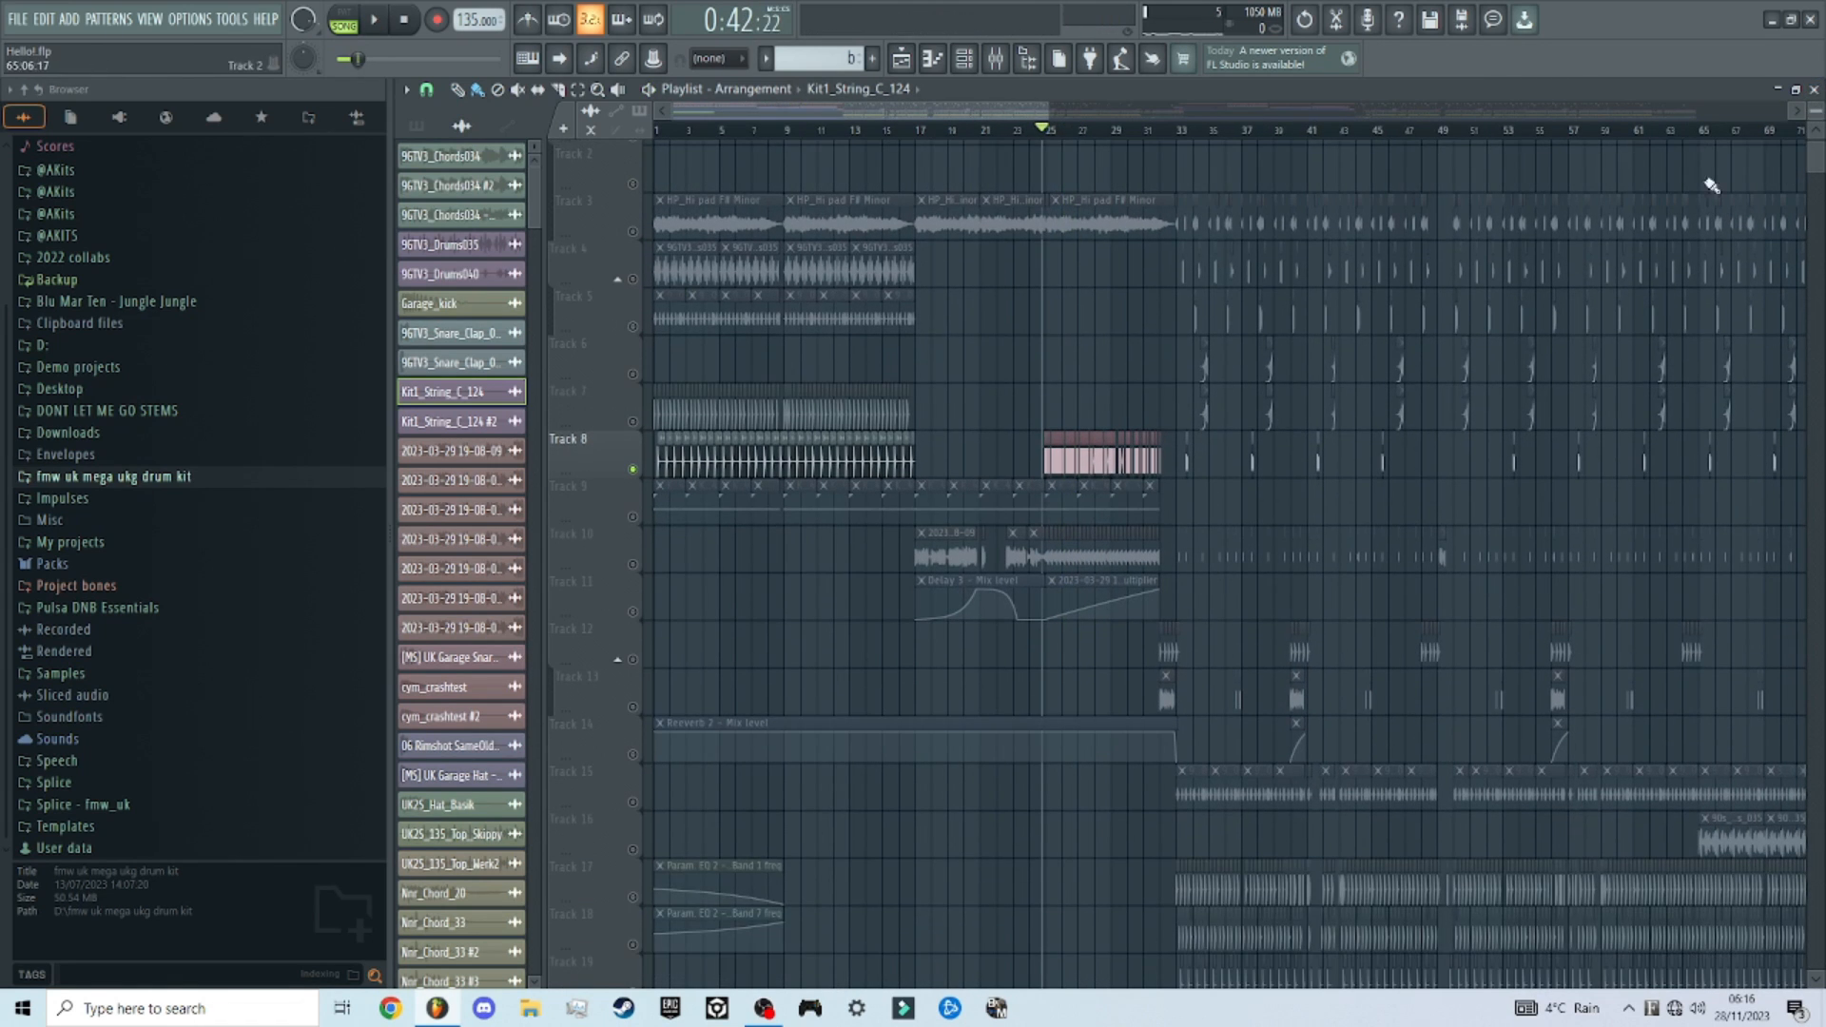
right_click(632, 467)
key(space)
scroll(1091, 380, up, 2)
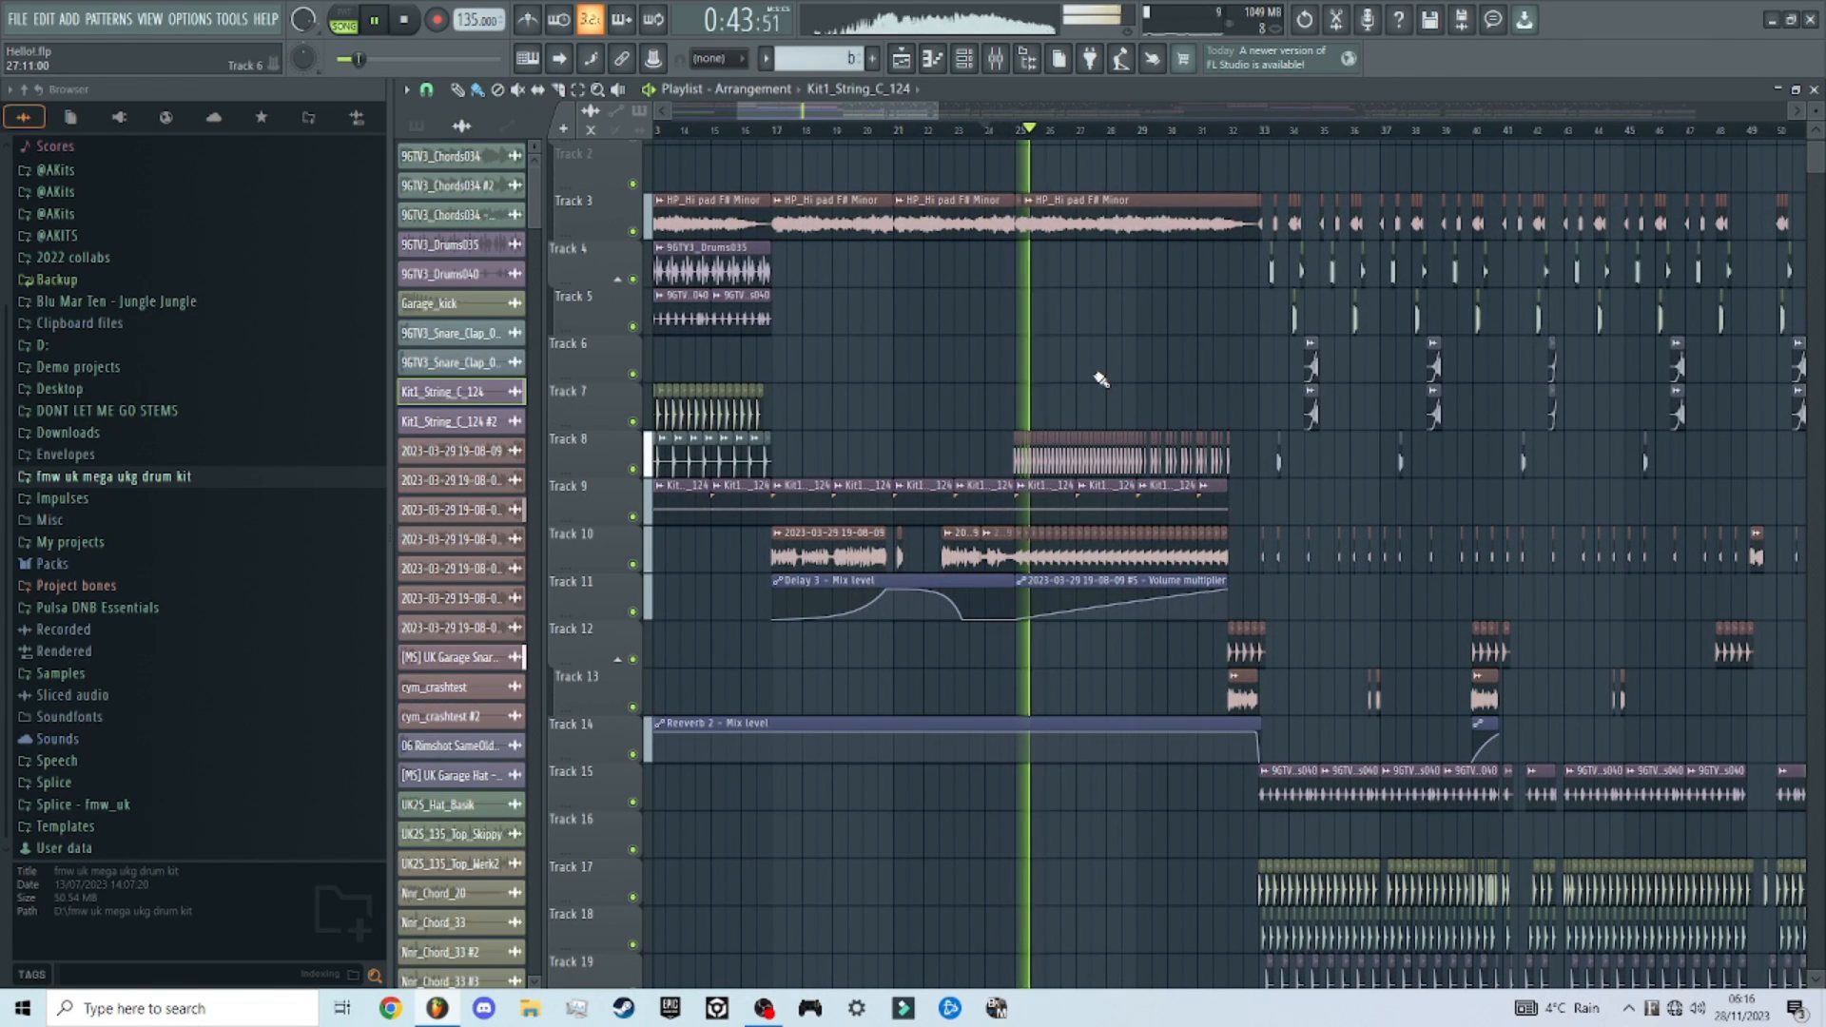
scroll(1092, 437, up, 4)
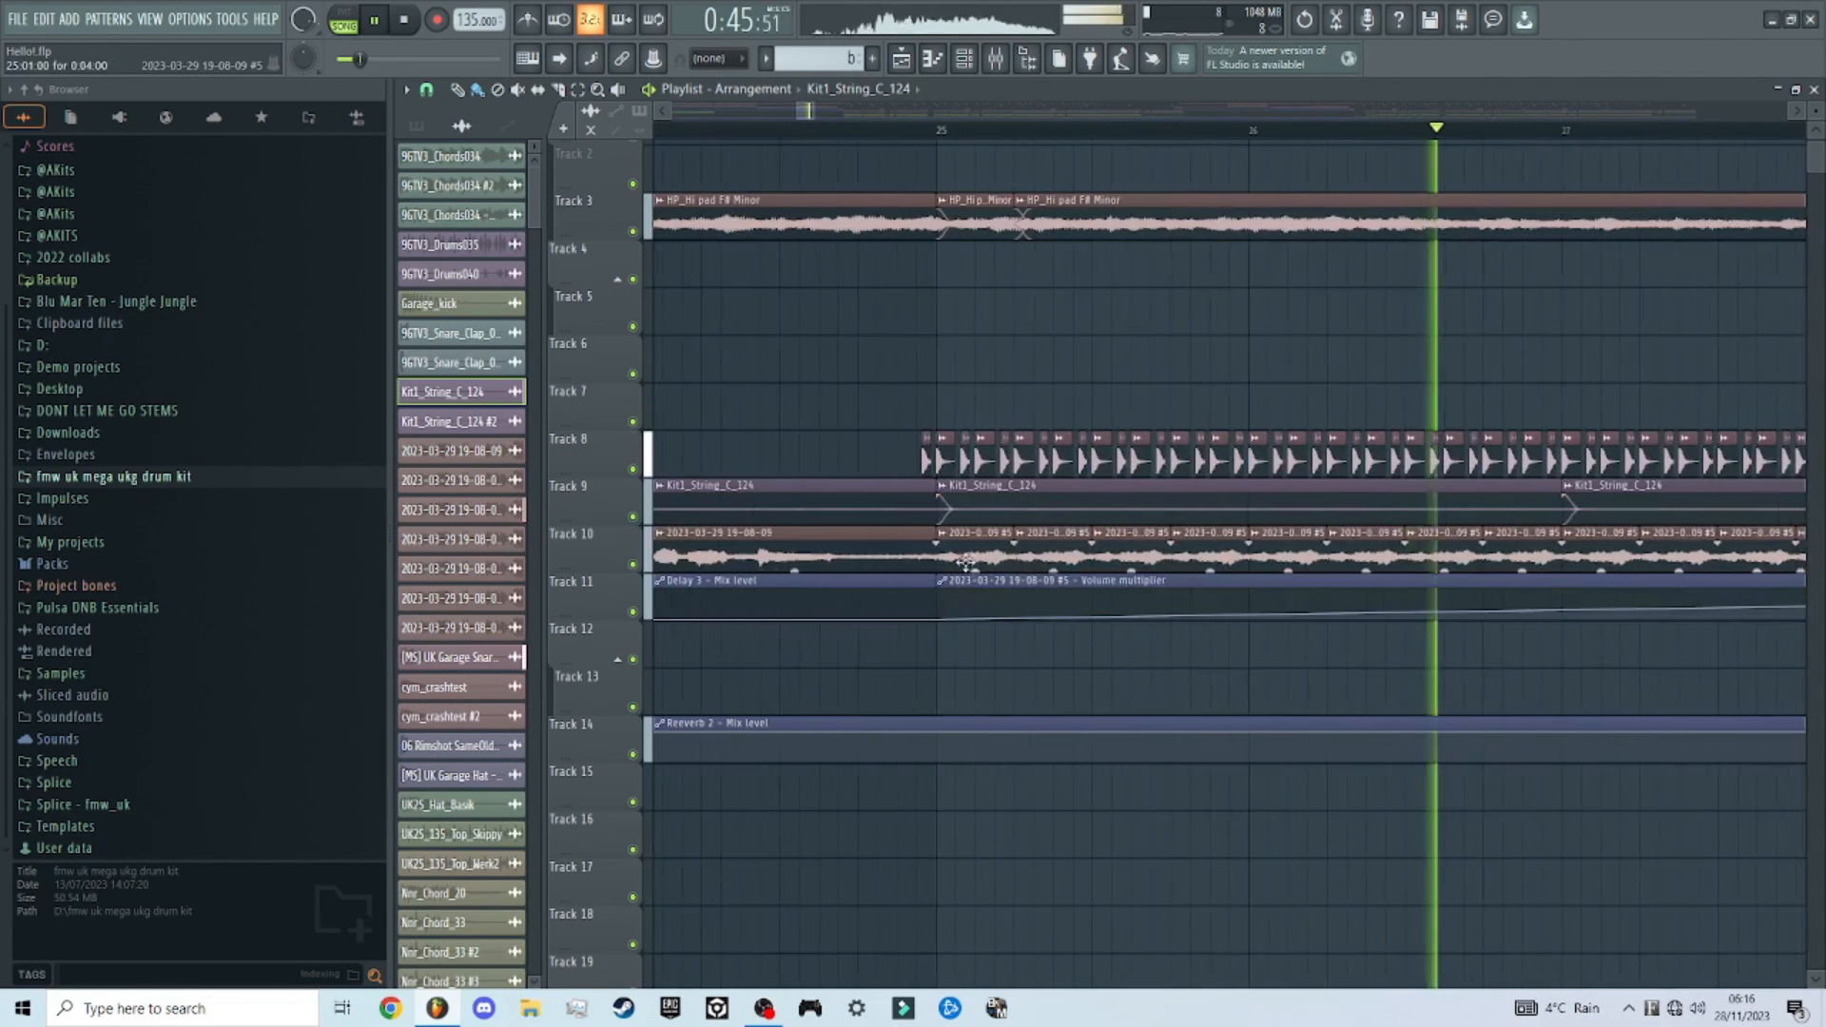
key(space)
Step: Solo track 10 together with the volume automation on track 11 and play both from bar 25
right_click(632, 564)
click(632, 609)
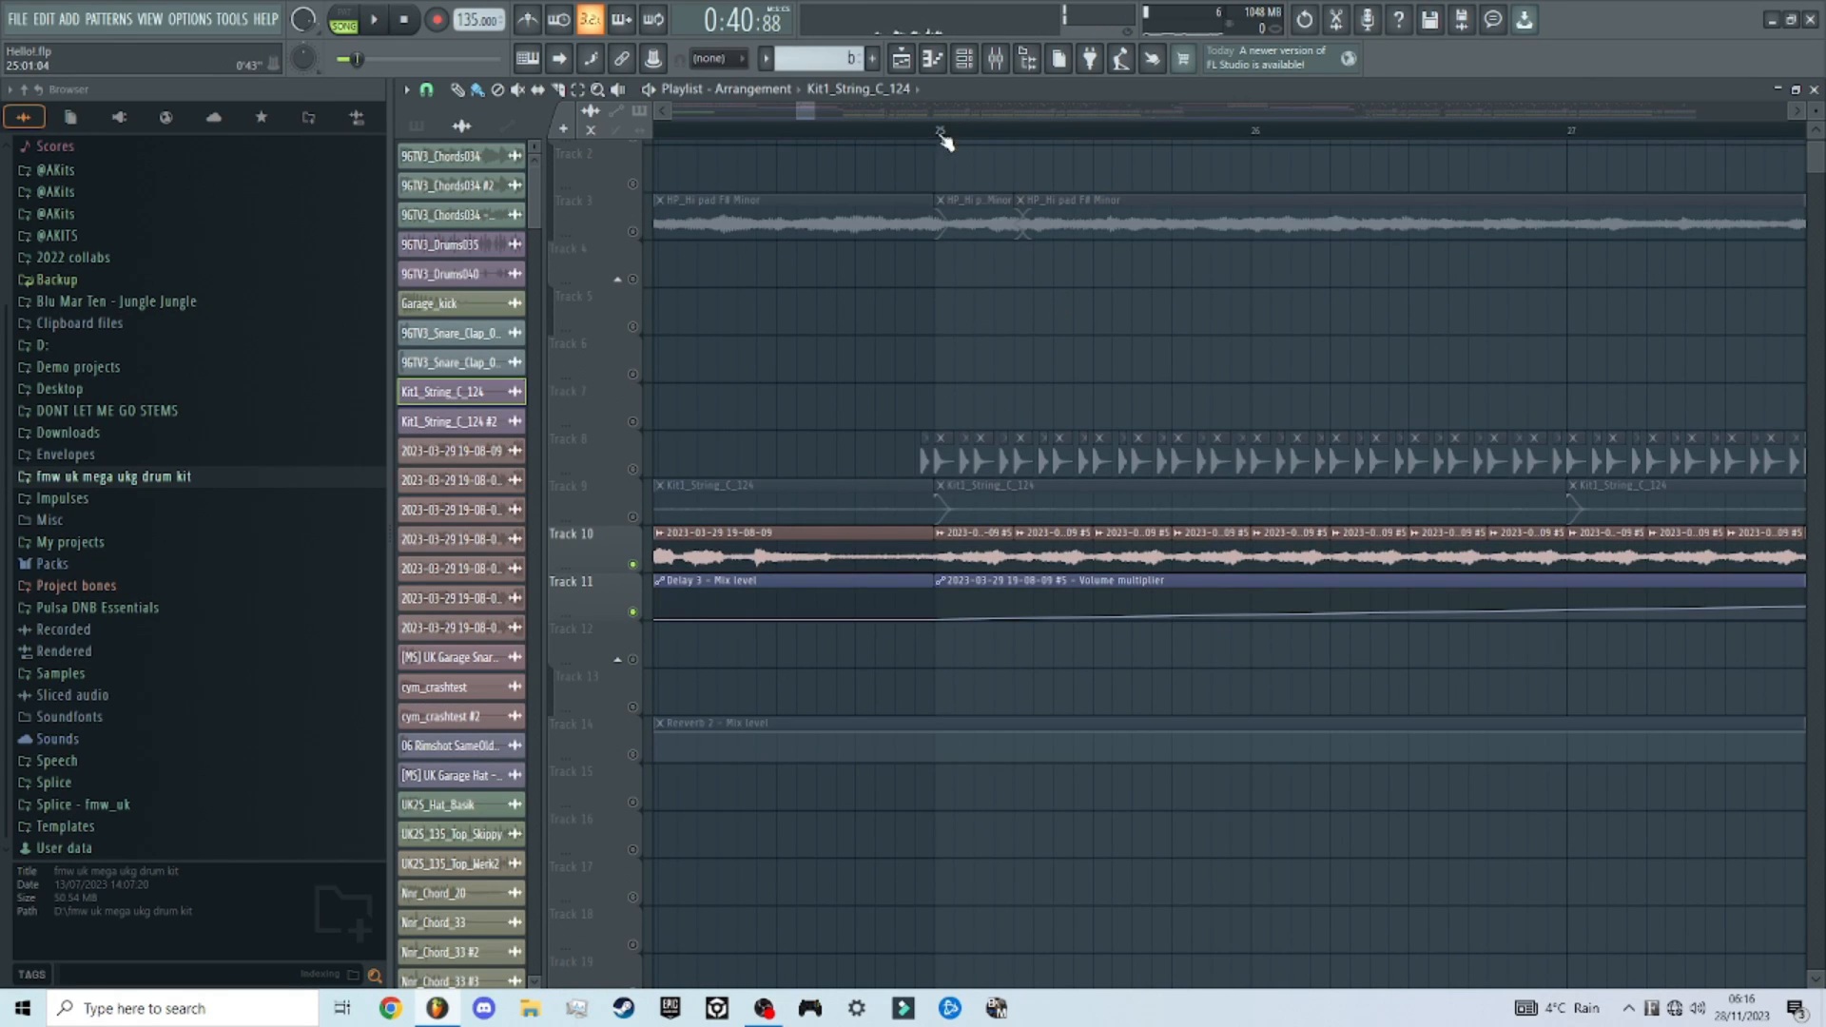
key(space)
scroll(1477, 420, down, 6)
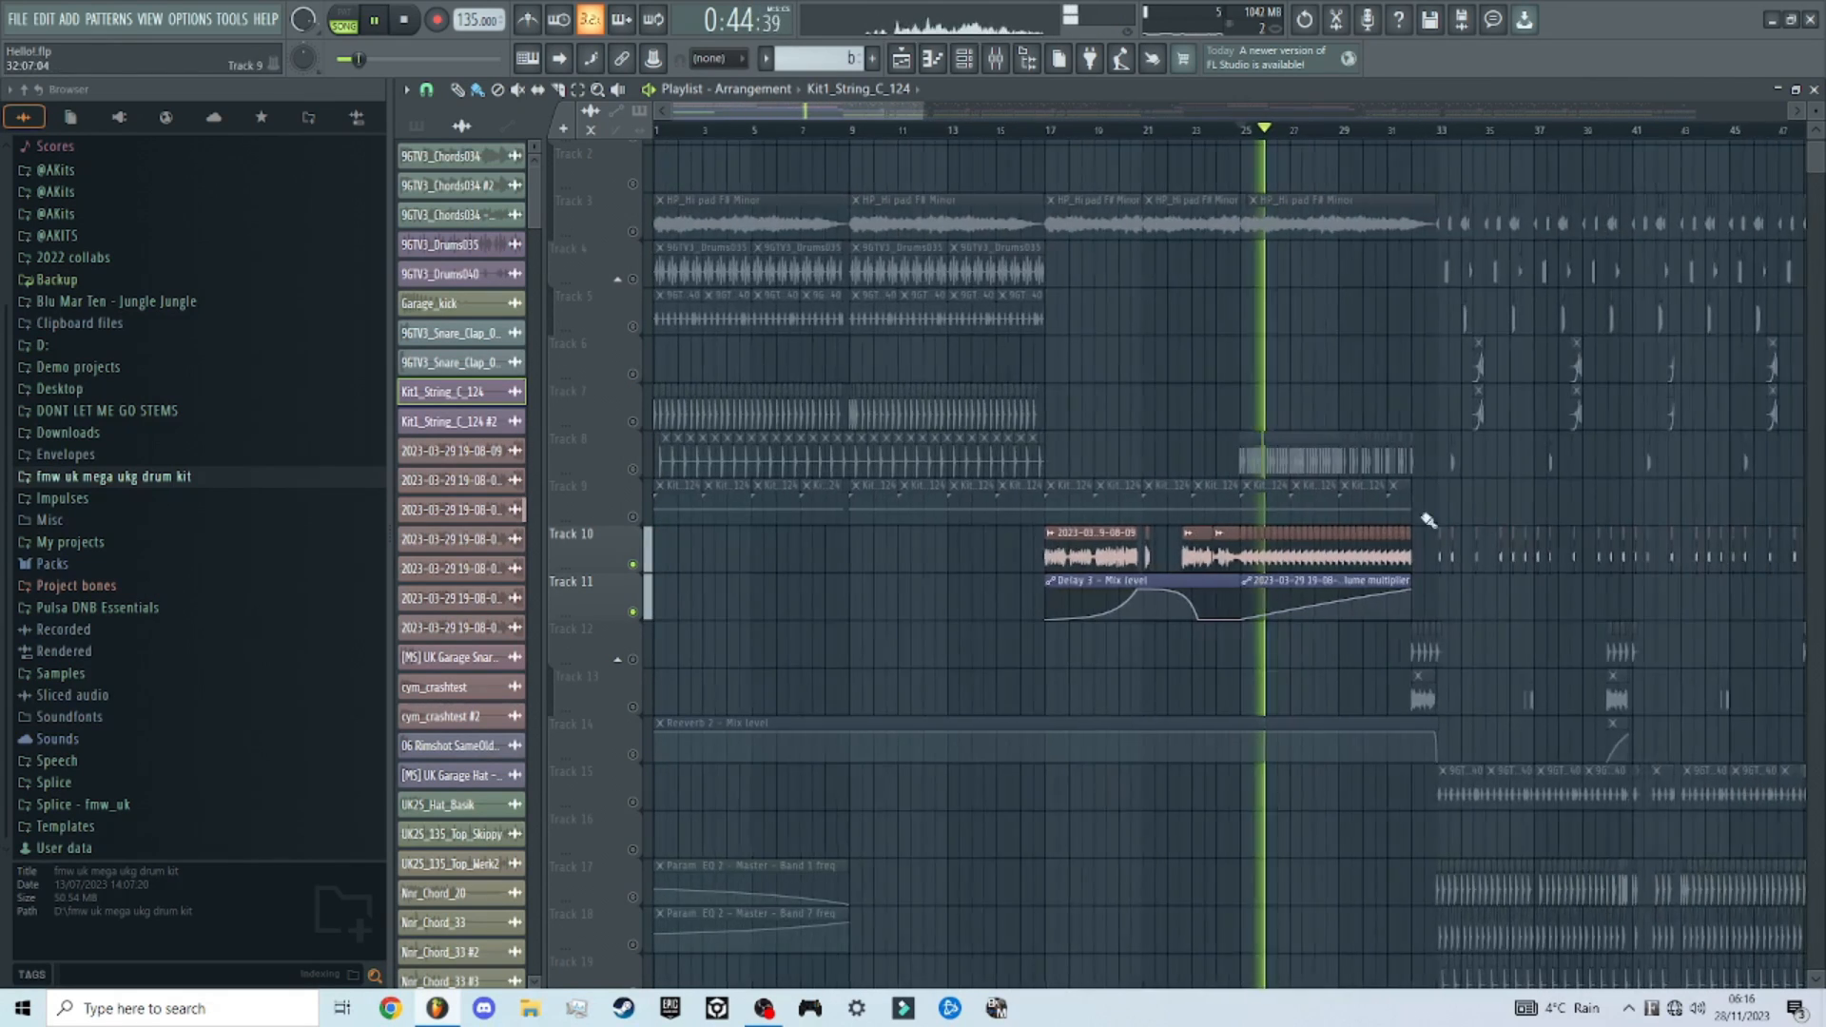
scroll(1377, 297, up, 5)
key(space)
Step: Make all tracks audible again and play the full build-up from bar 24
scroll(703, 540, down, 5)
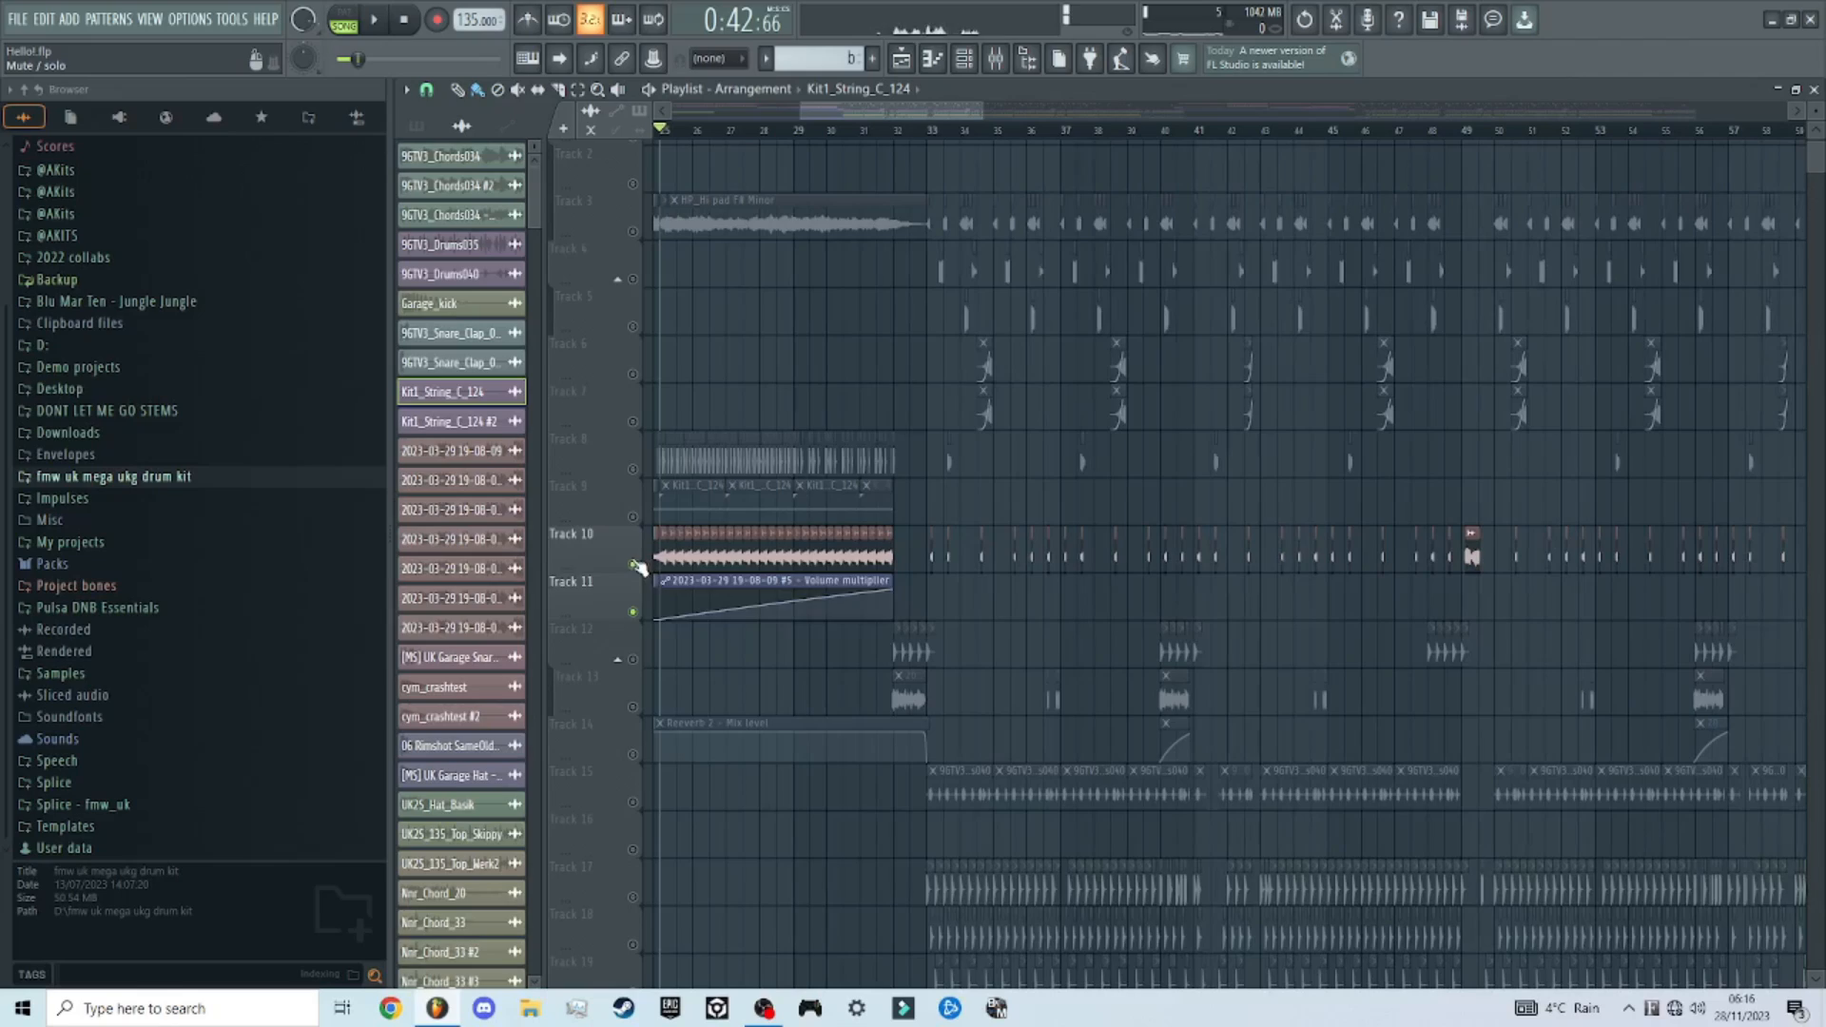
right_click(634, 565)
scroll(778, 363, down, 3)
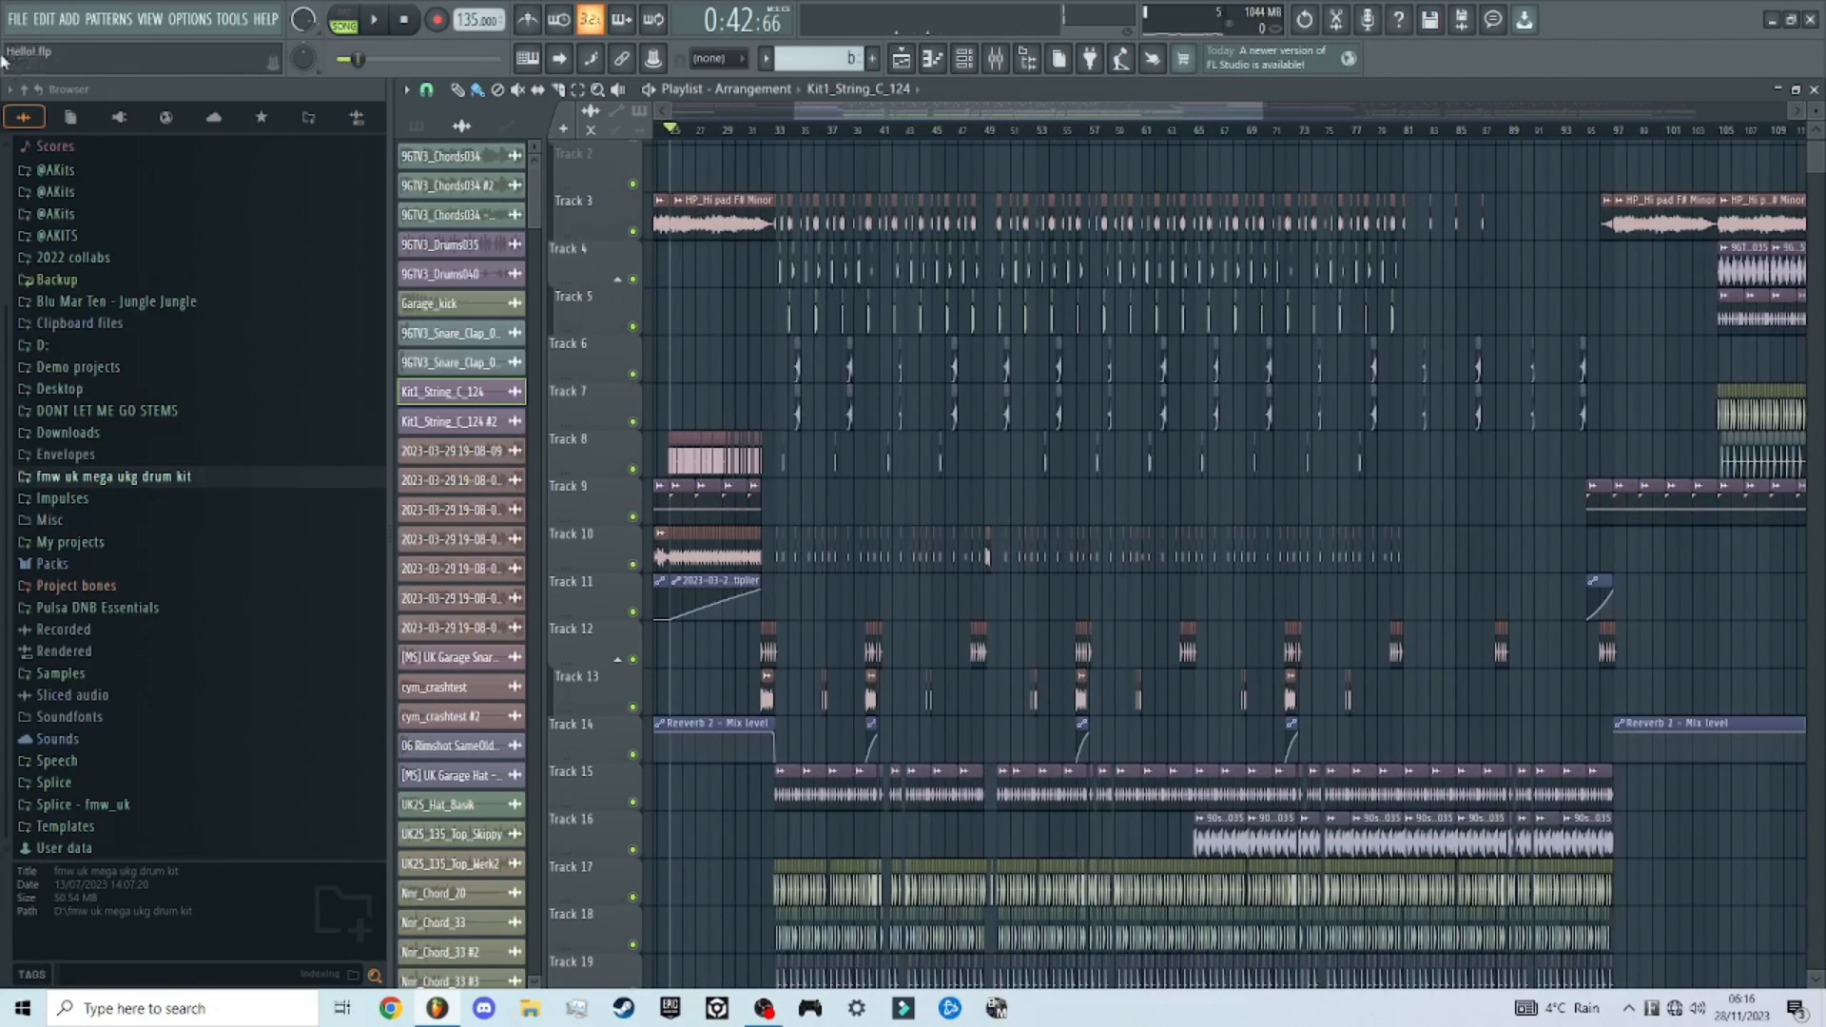
scroll(713, 123, up, 5)
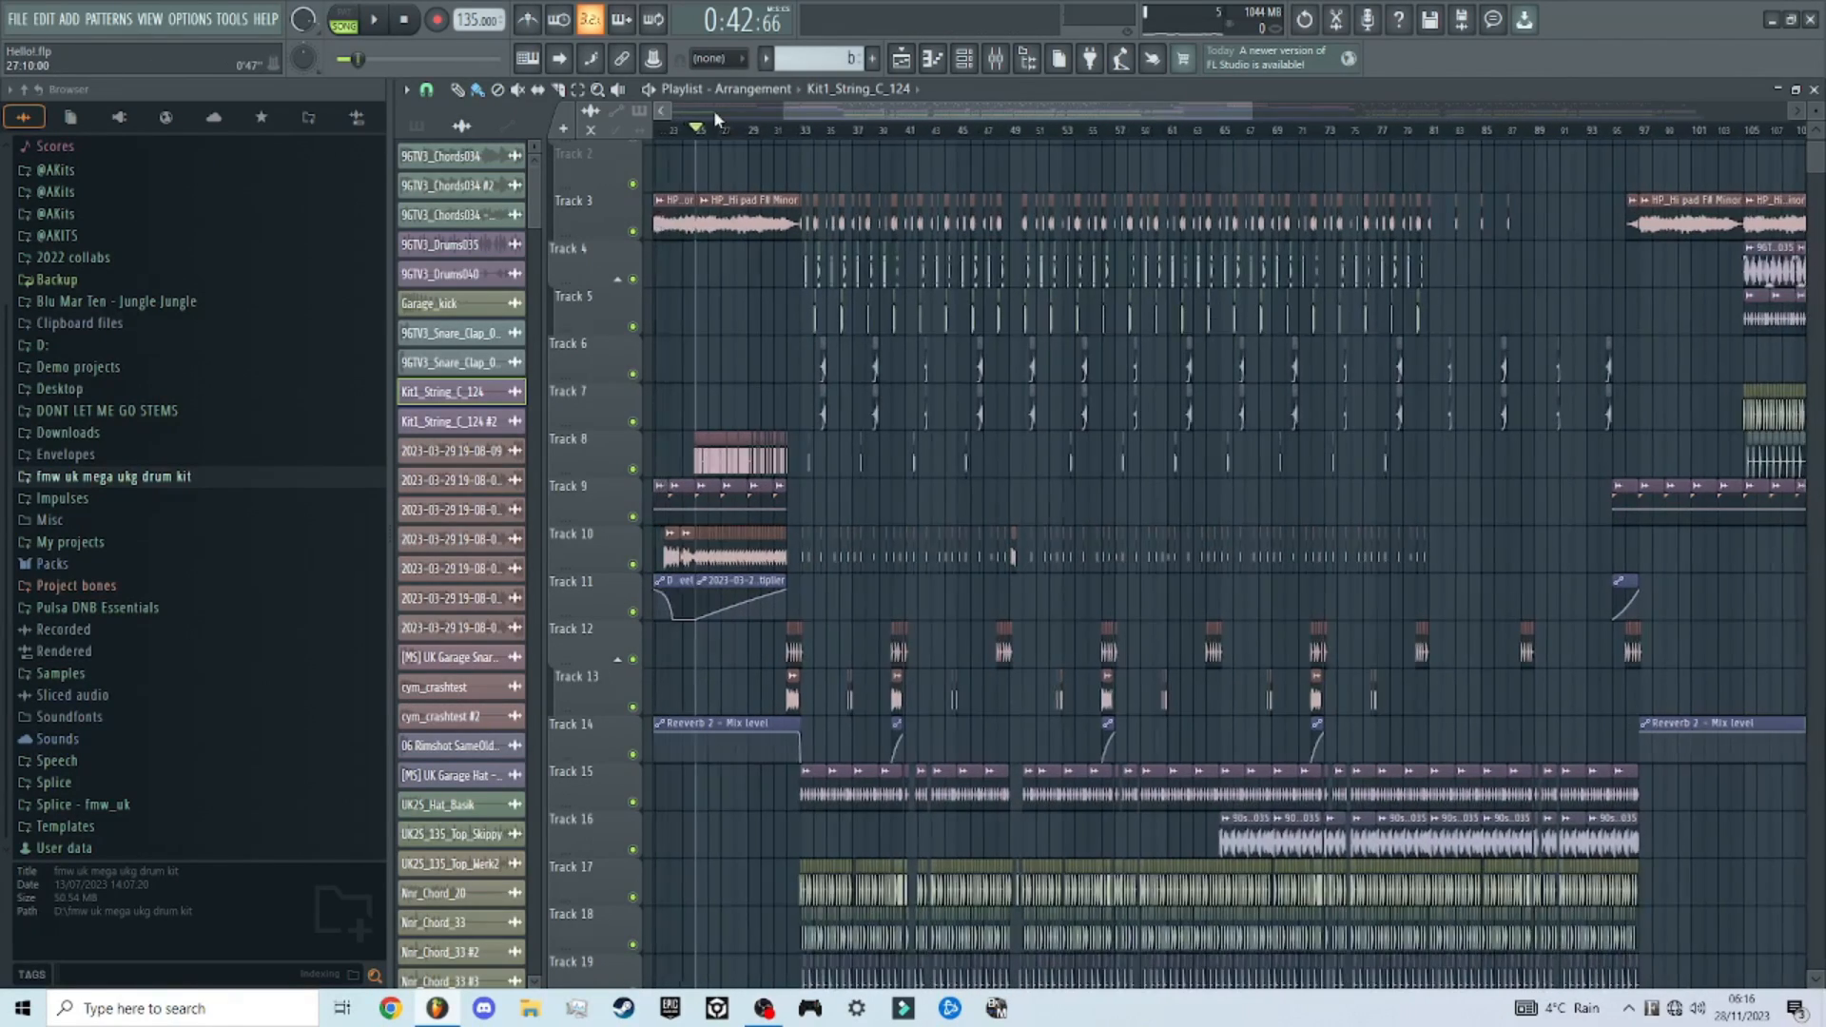
click(816, 133)
key(space)
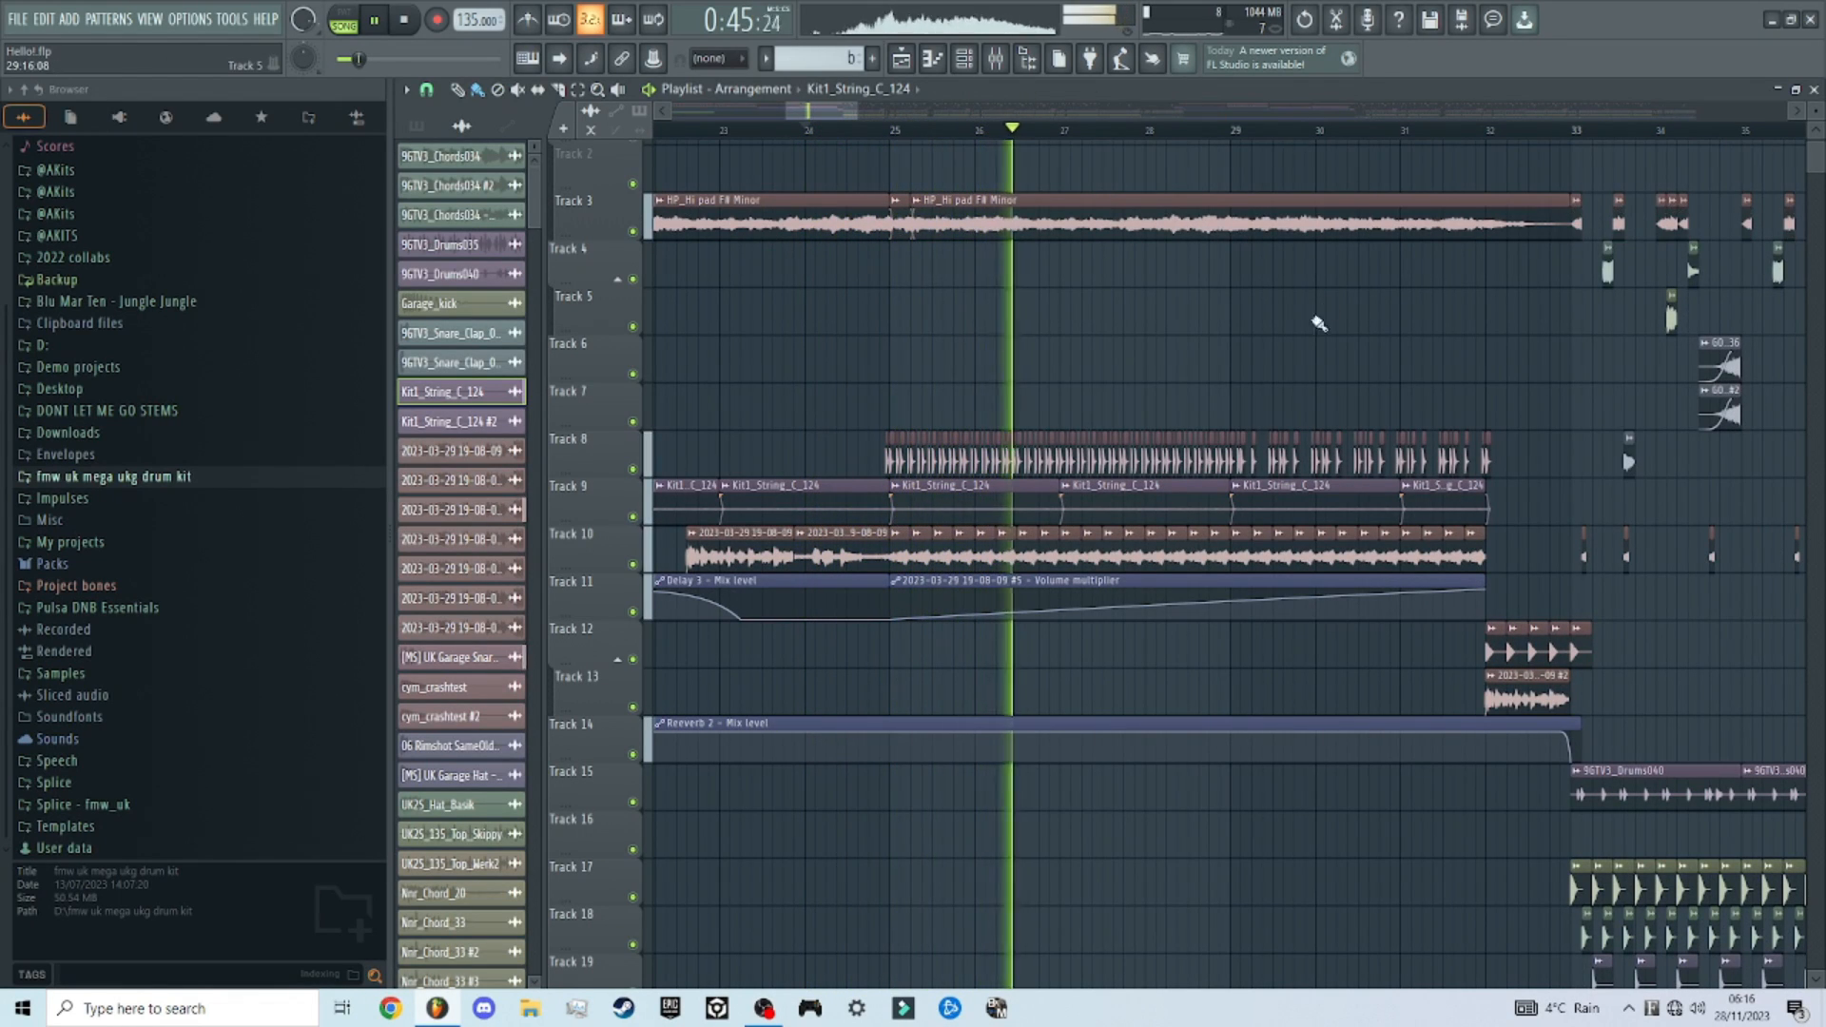
key(space)
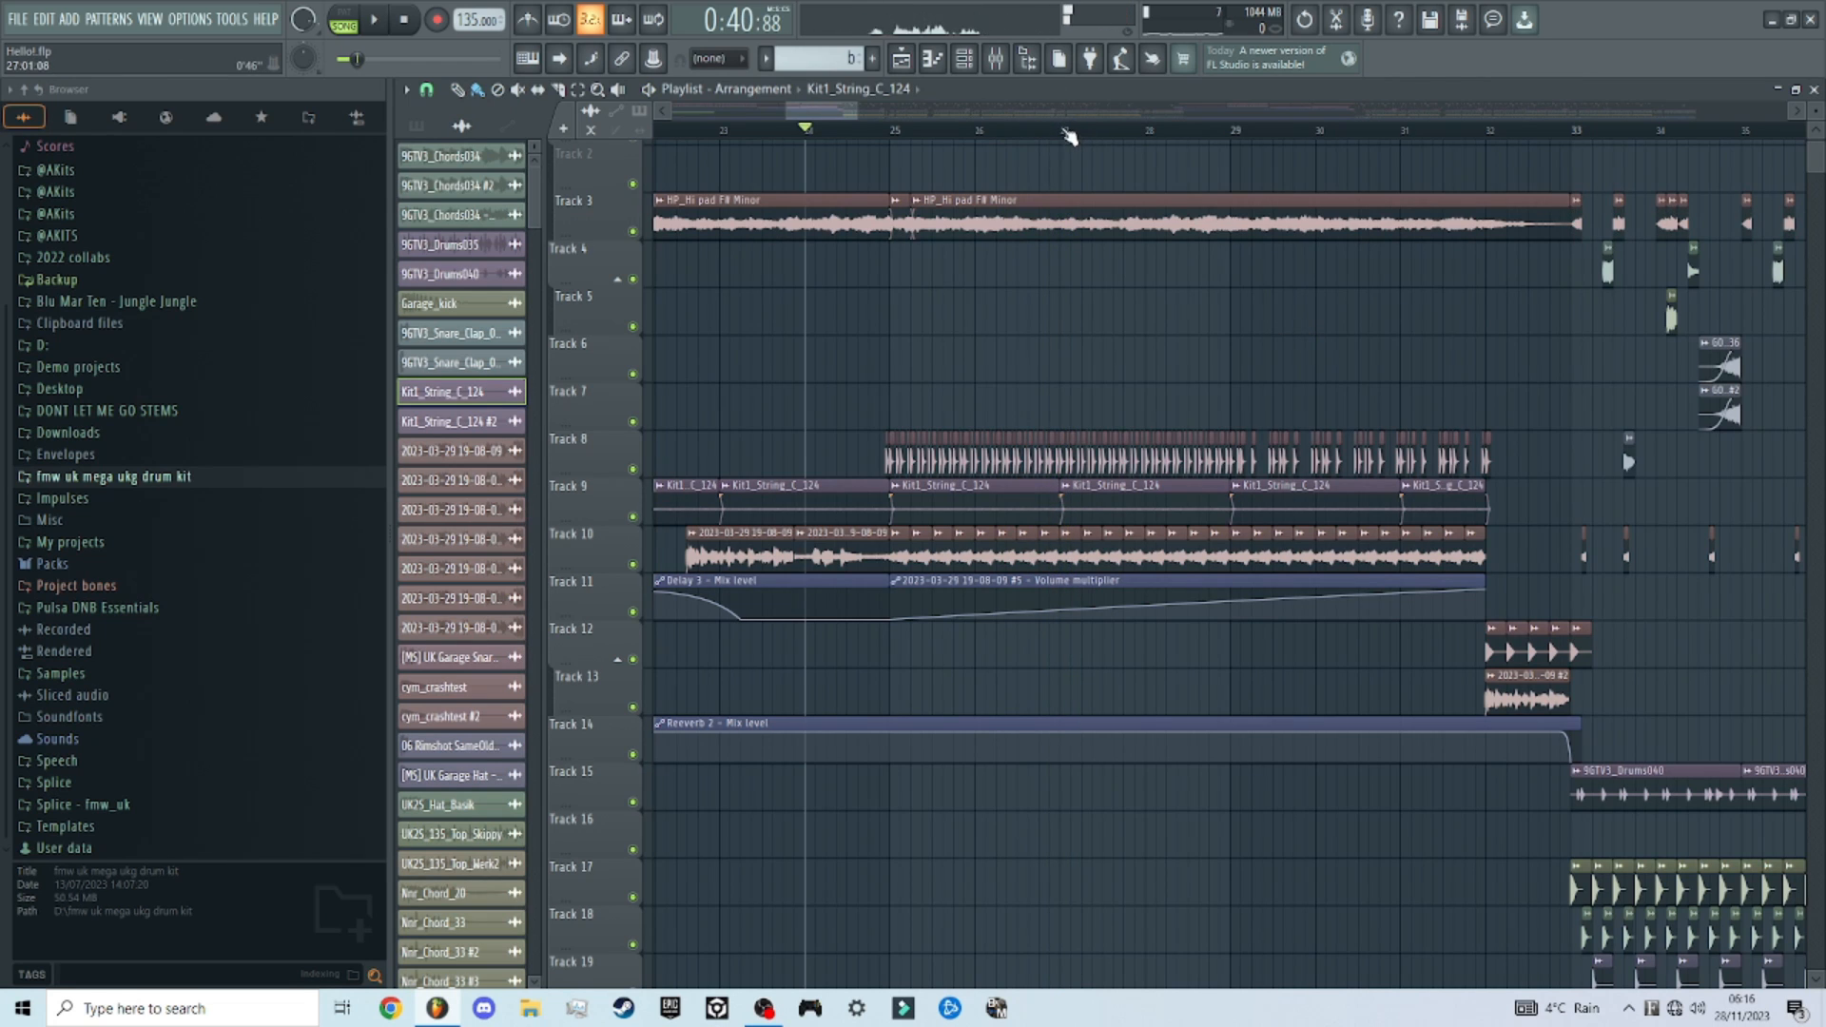
Step: Play the middle of the build-up from bar 27 with all tracks audible
click(1064, 130)
key(space)
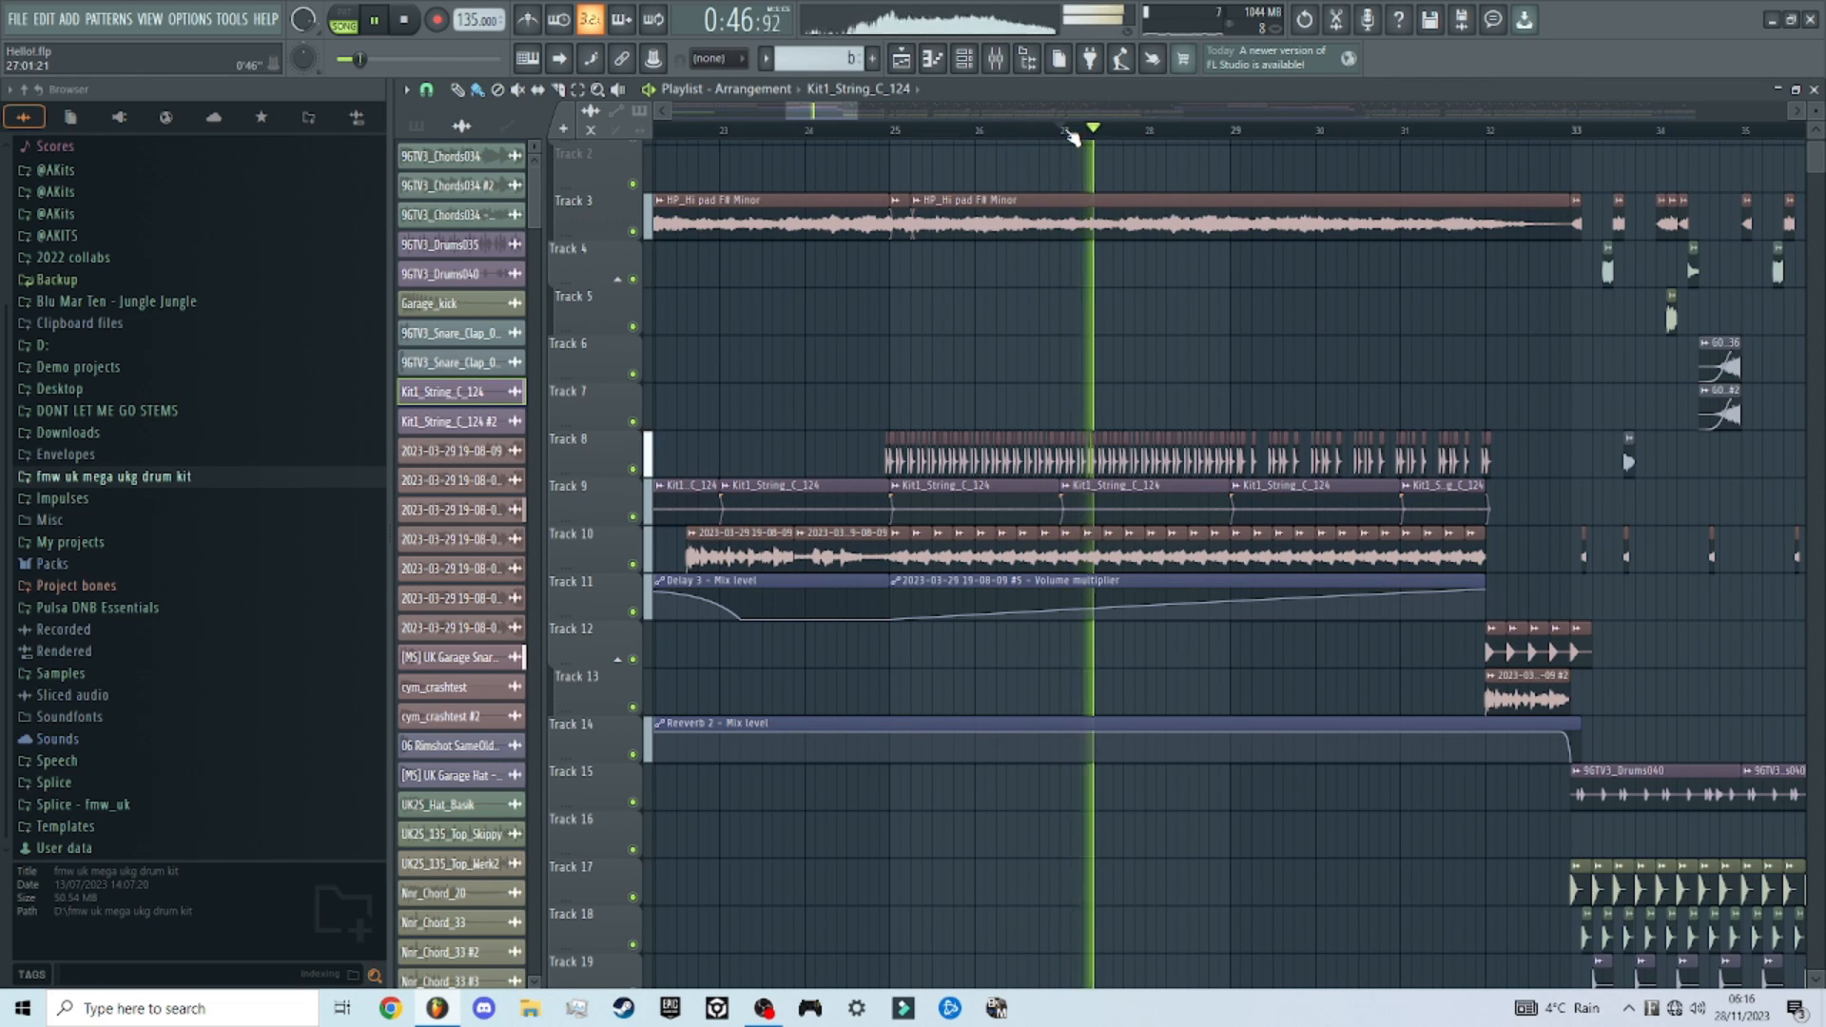
scroll(1230, 382, up, 4)
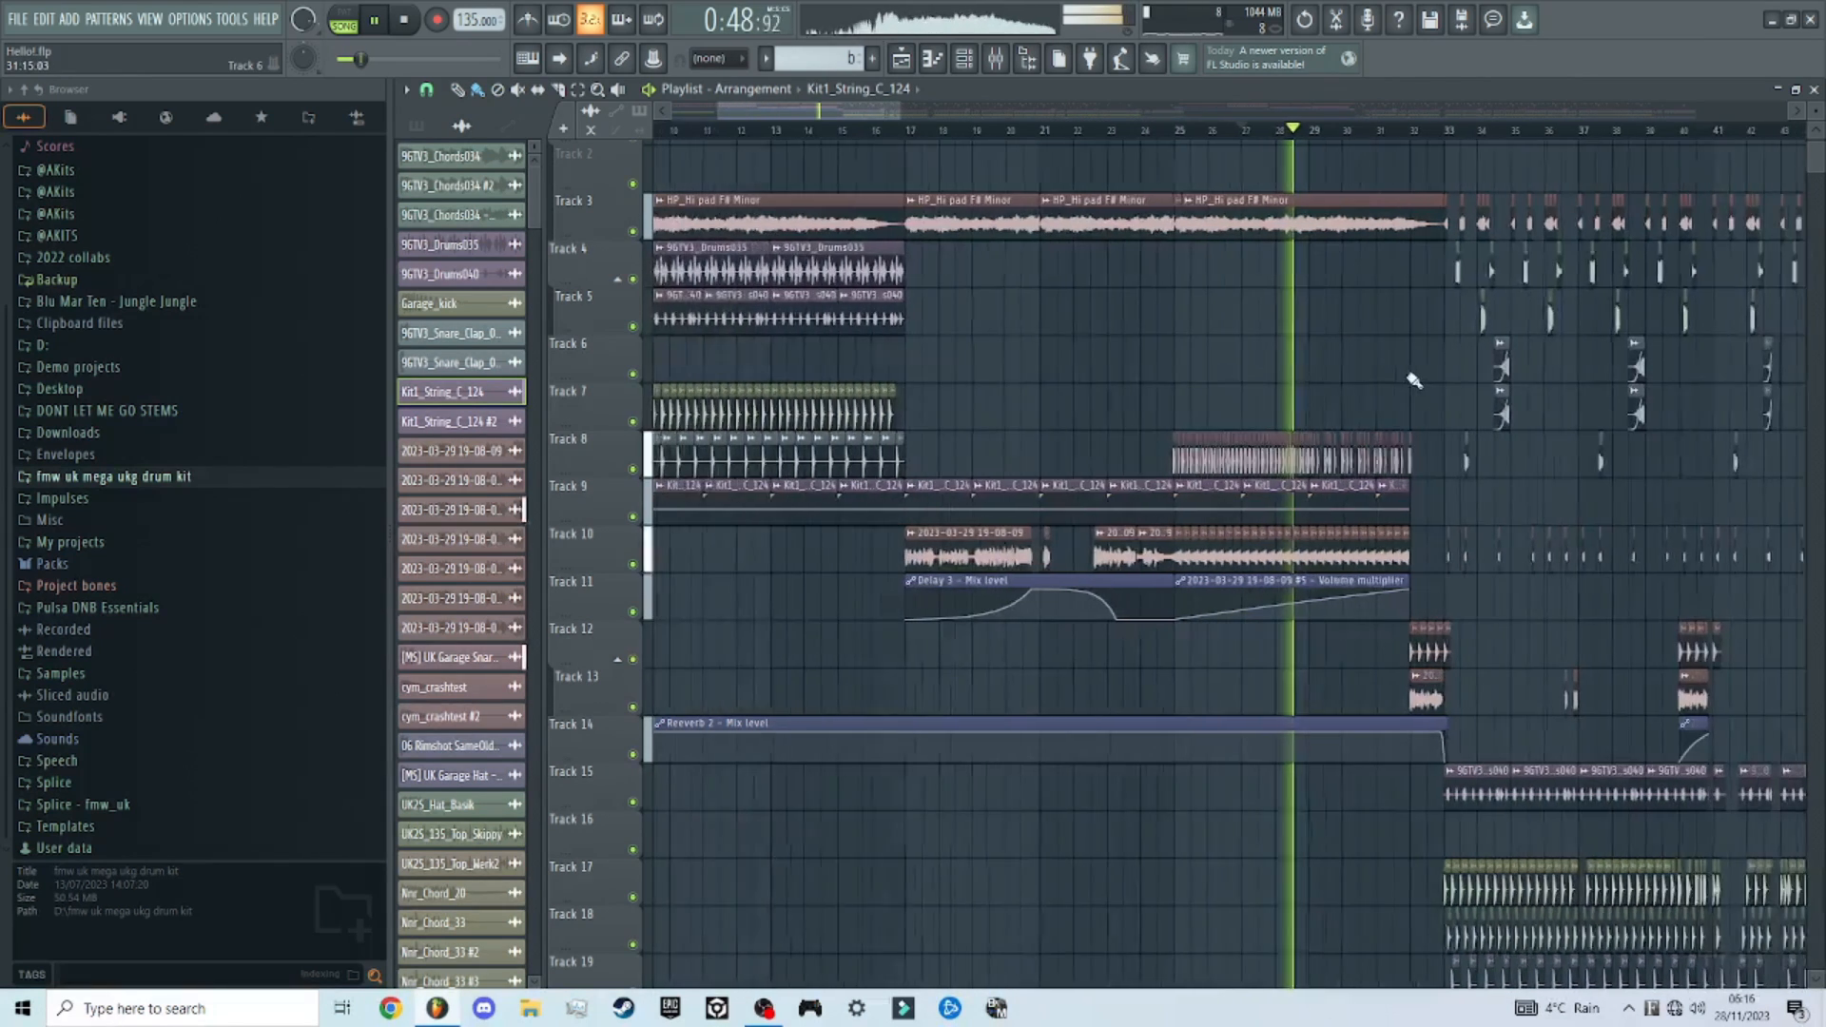
key(space)
Step: Play the end of the build-up from about bar 28 through the transition into the drop at bar 33
scroll(910, 424, up, 4)
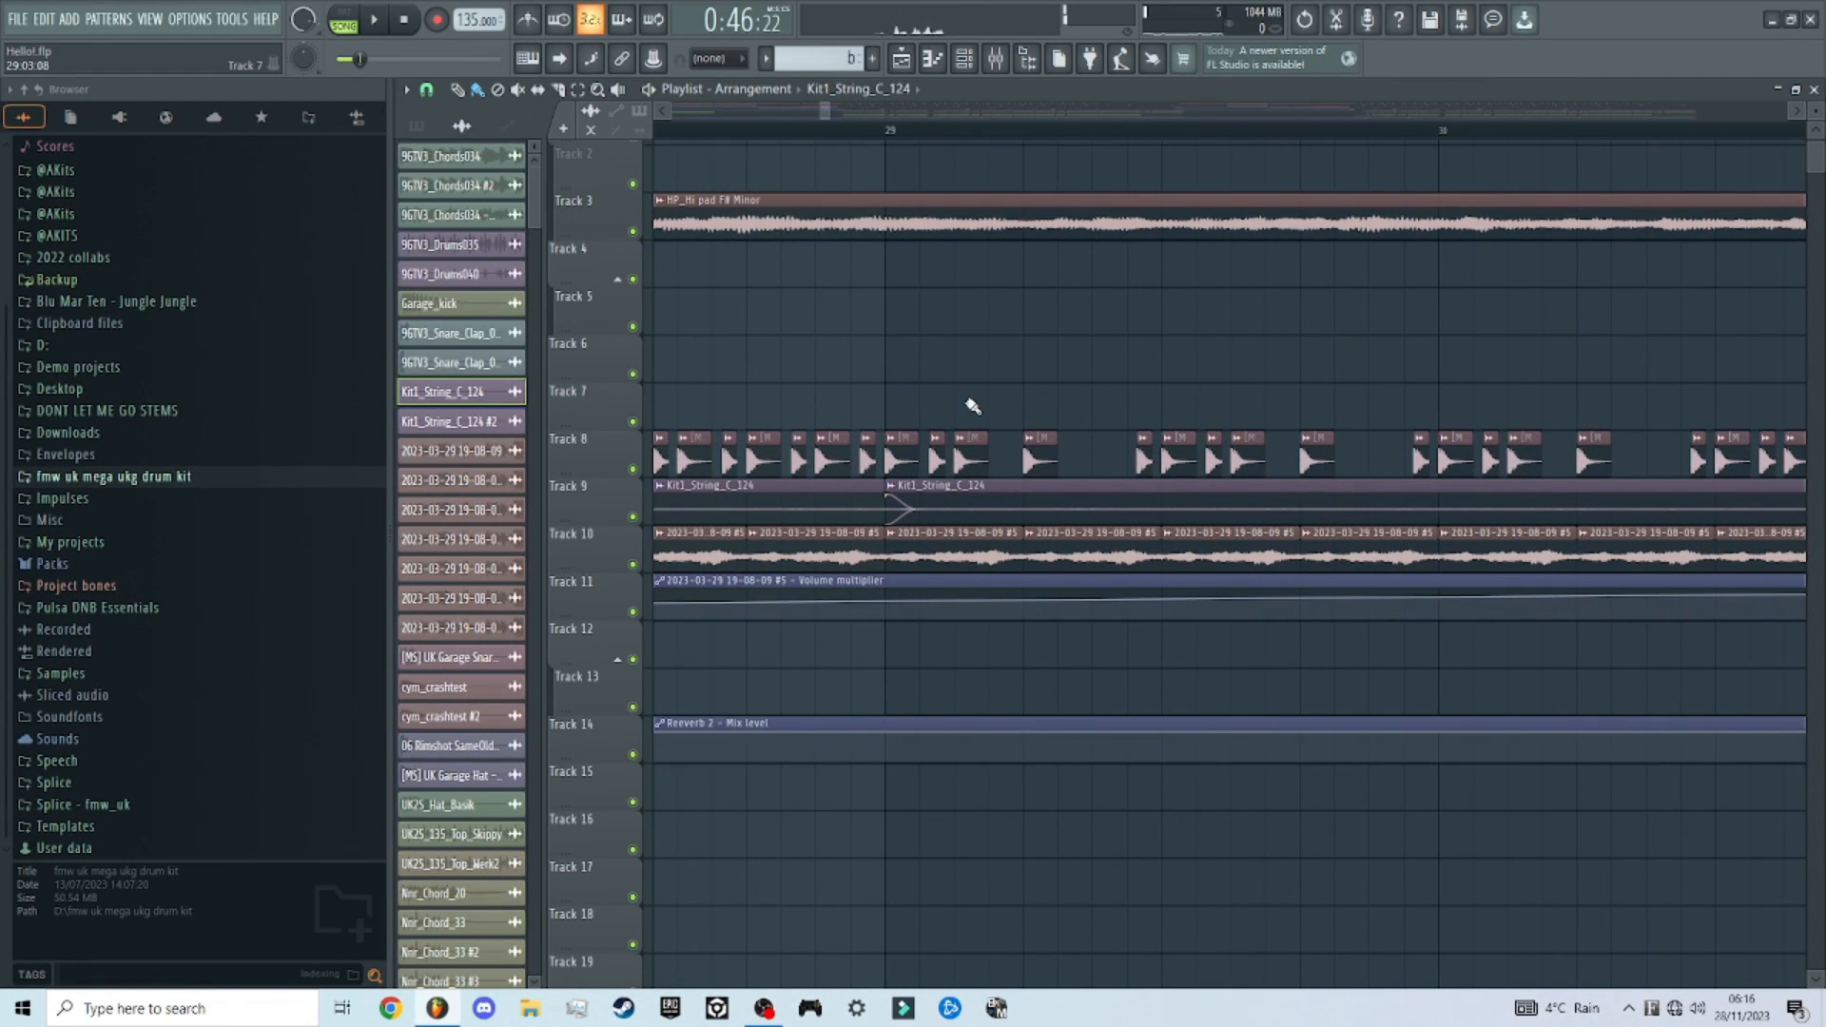
scroll(975, 406, down, 5)
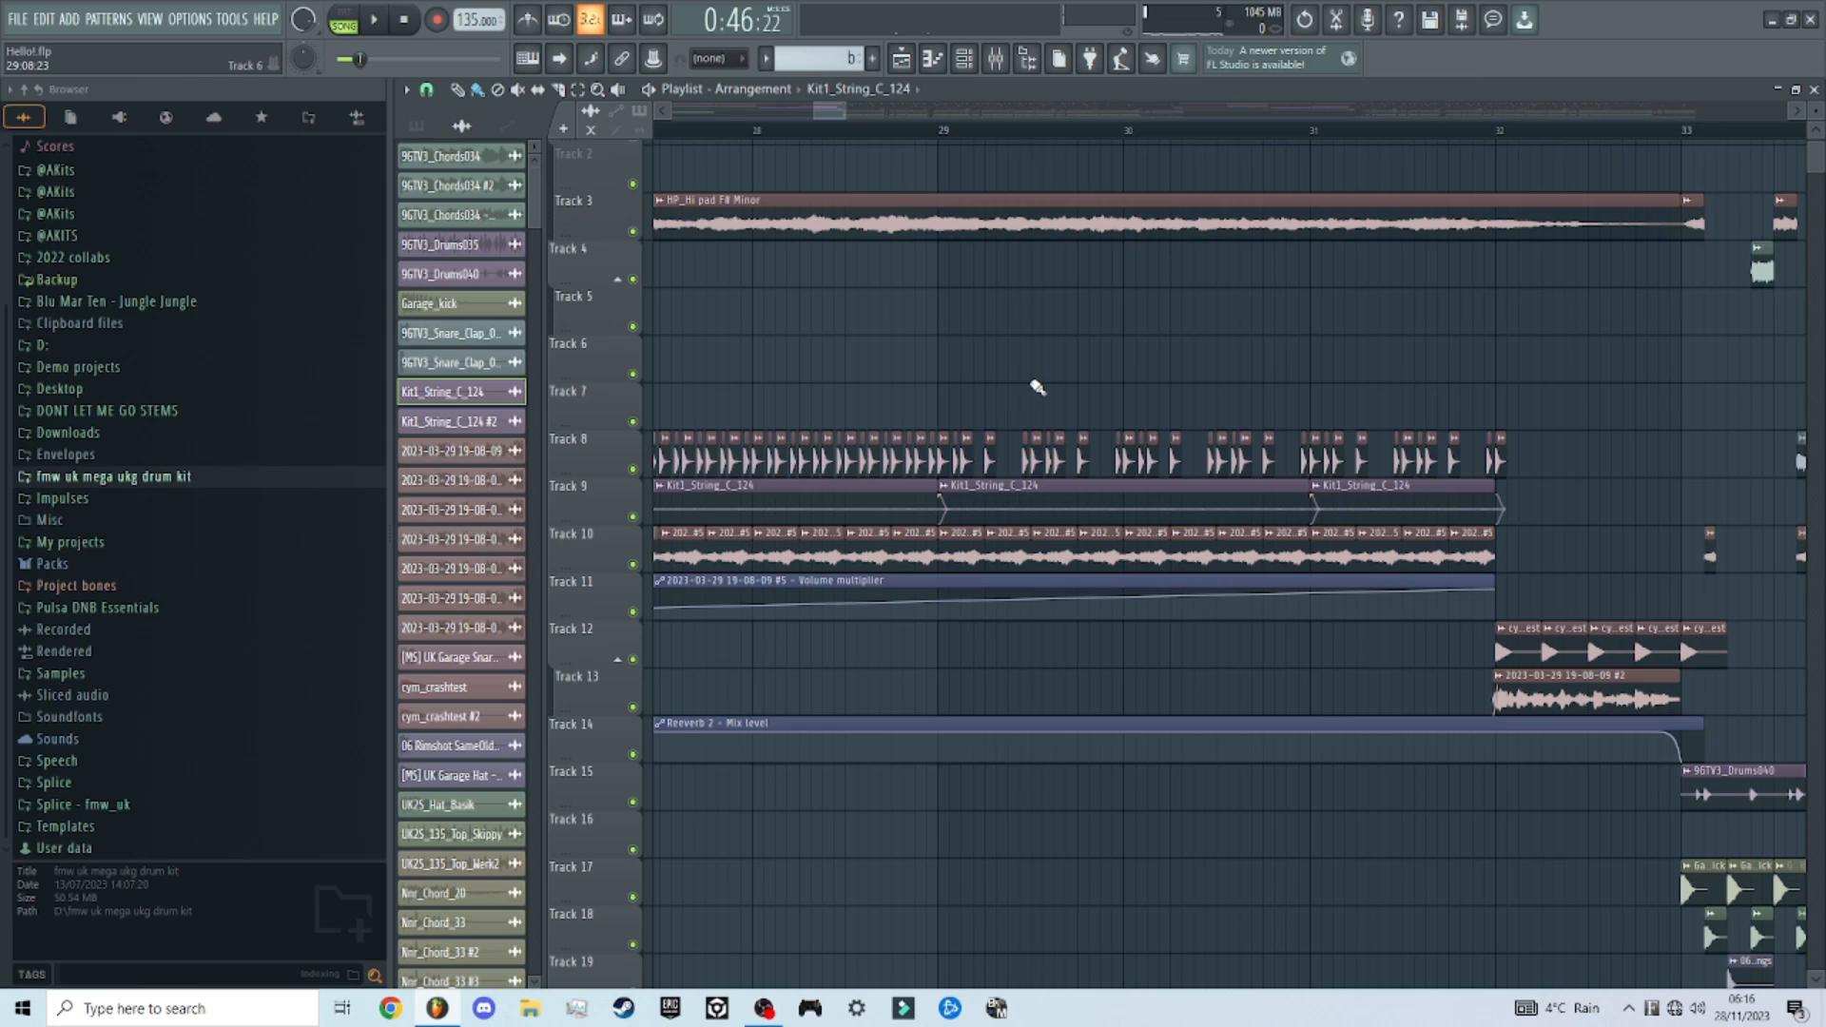
drag(767, 135, 844, 123)
key(space)
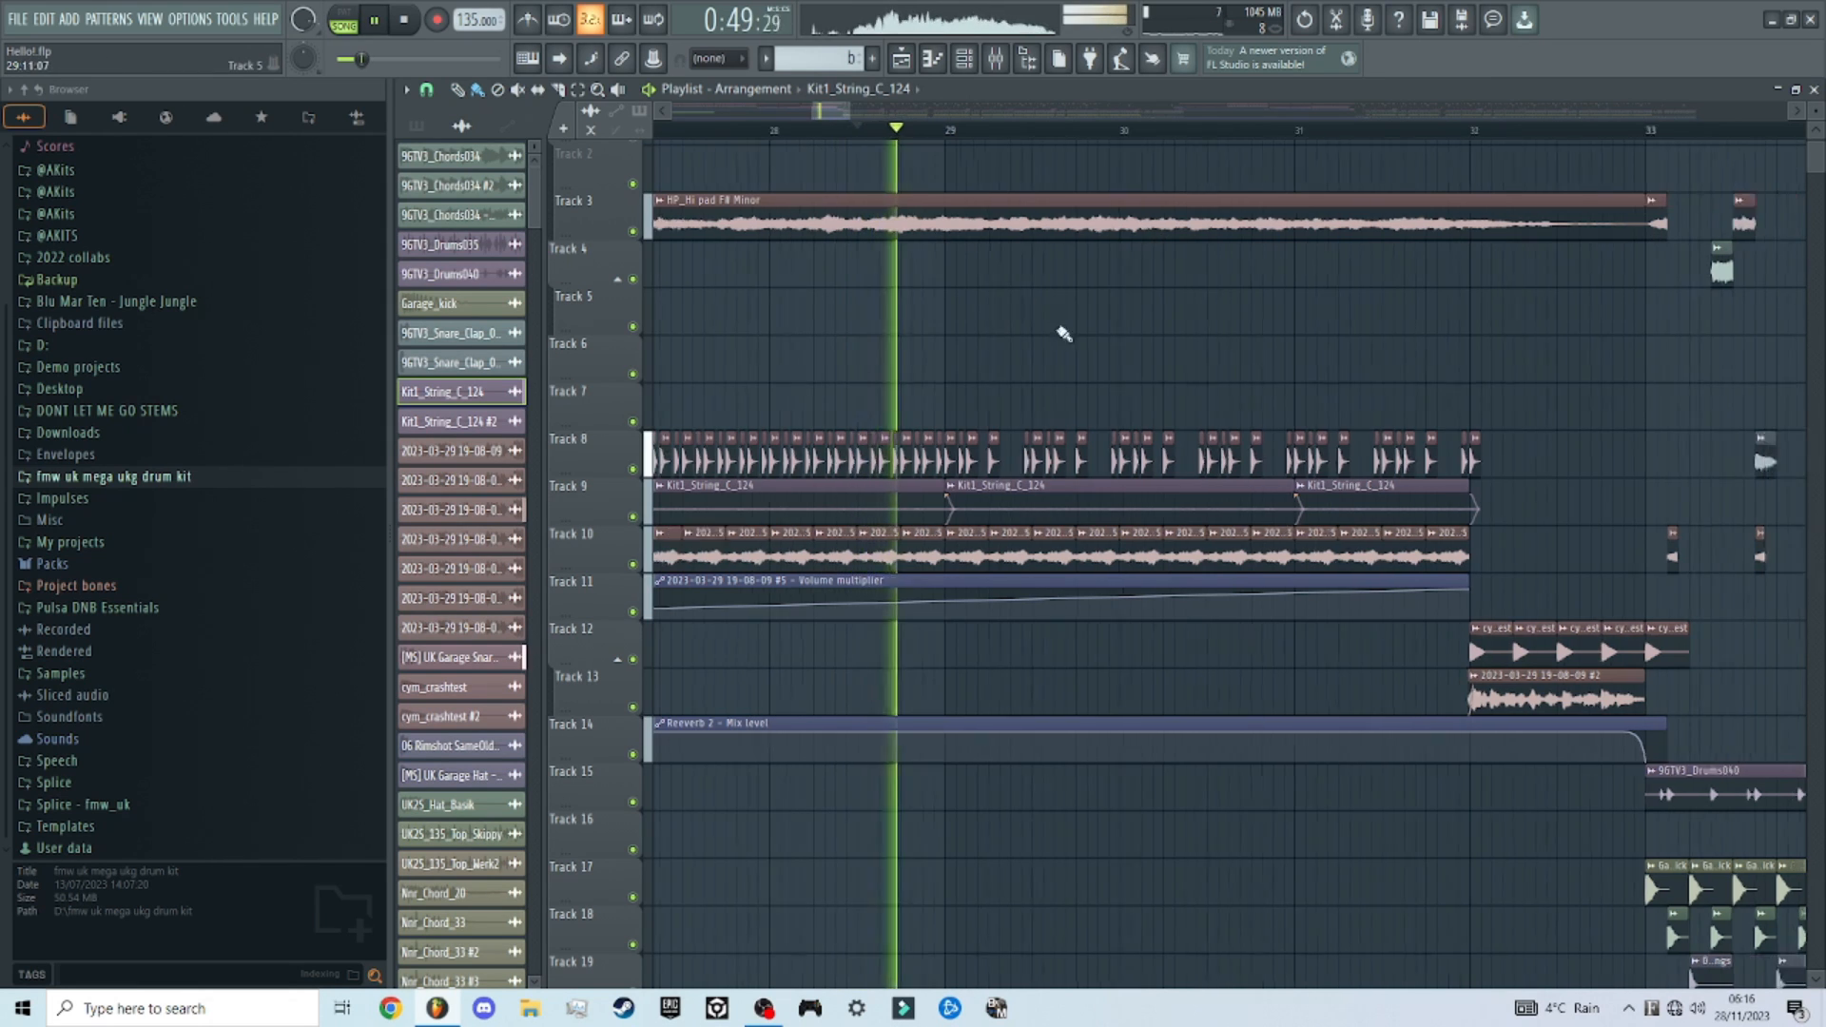
scroll(1114, 358, down, 5)
scroll(1132, 373, up, 2)
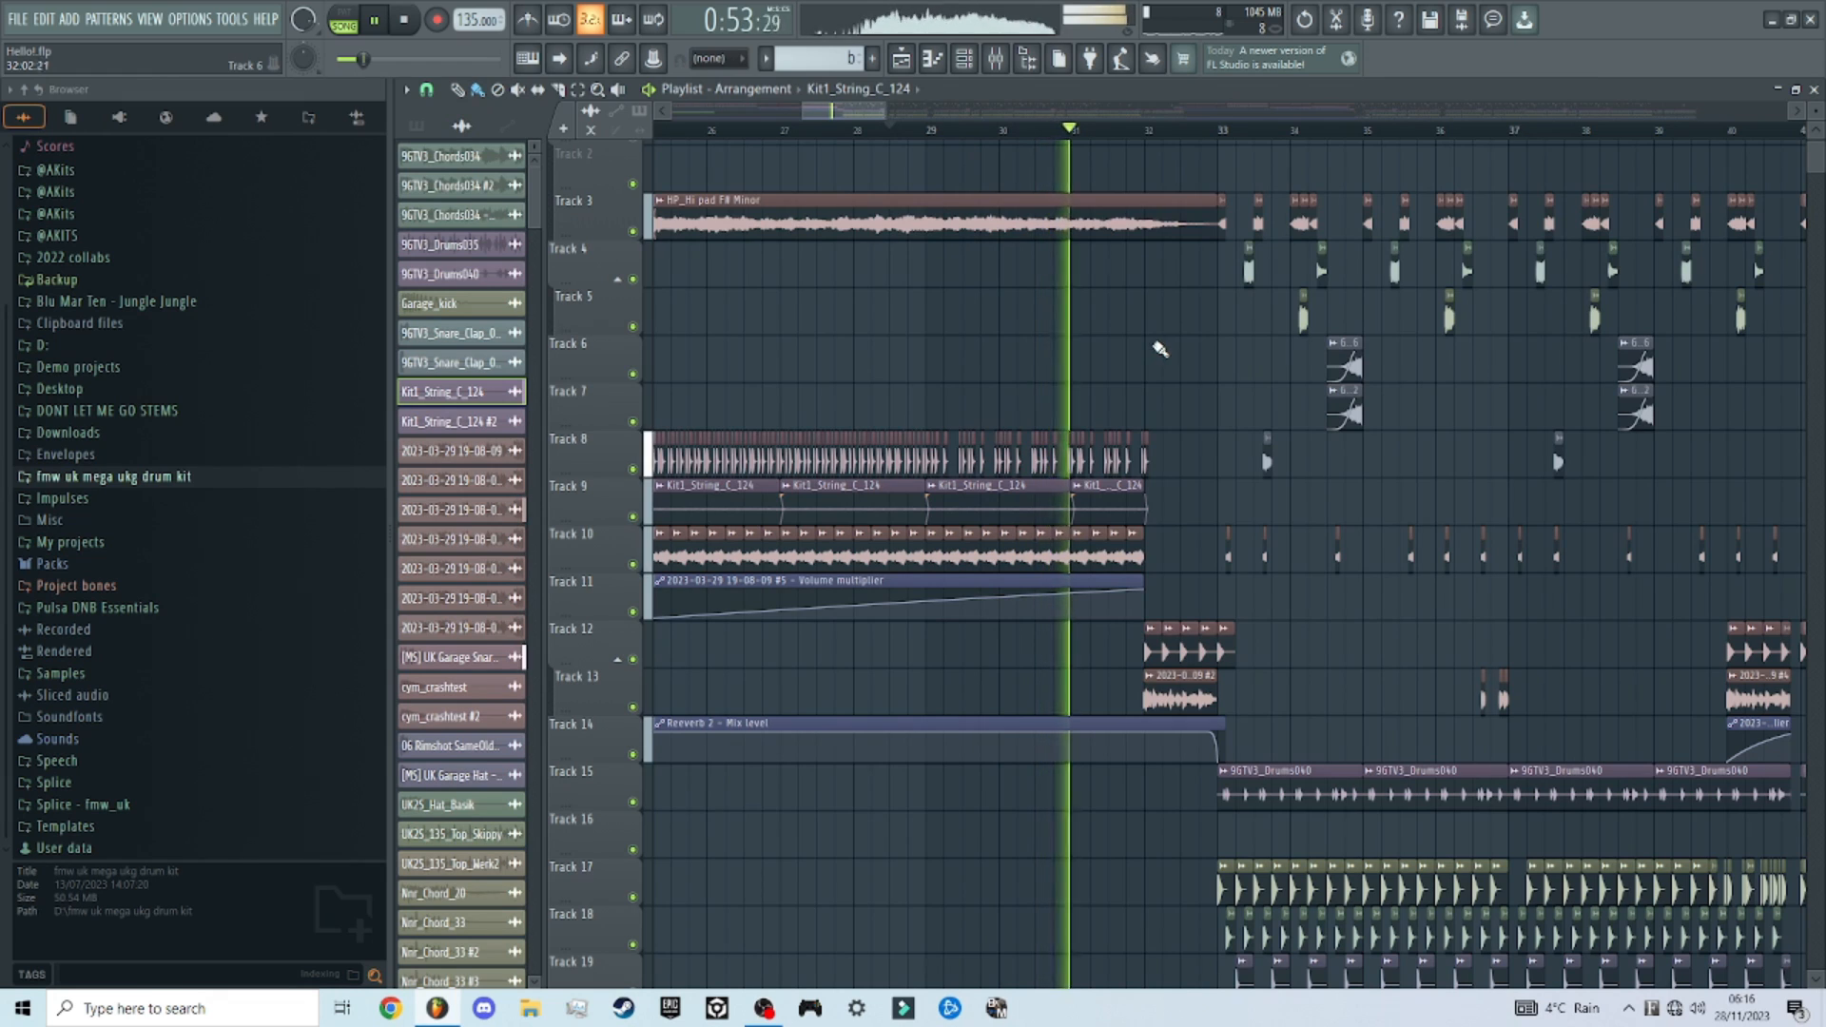
scroll(1166, 366, down, 2)
scroll(1265, 475, up, 3)
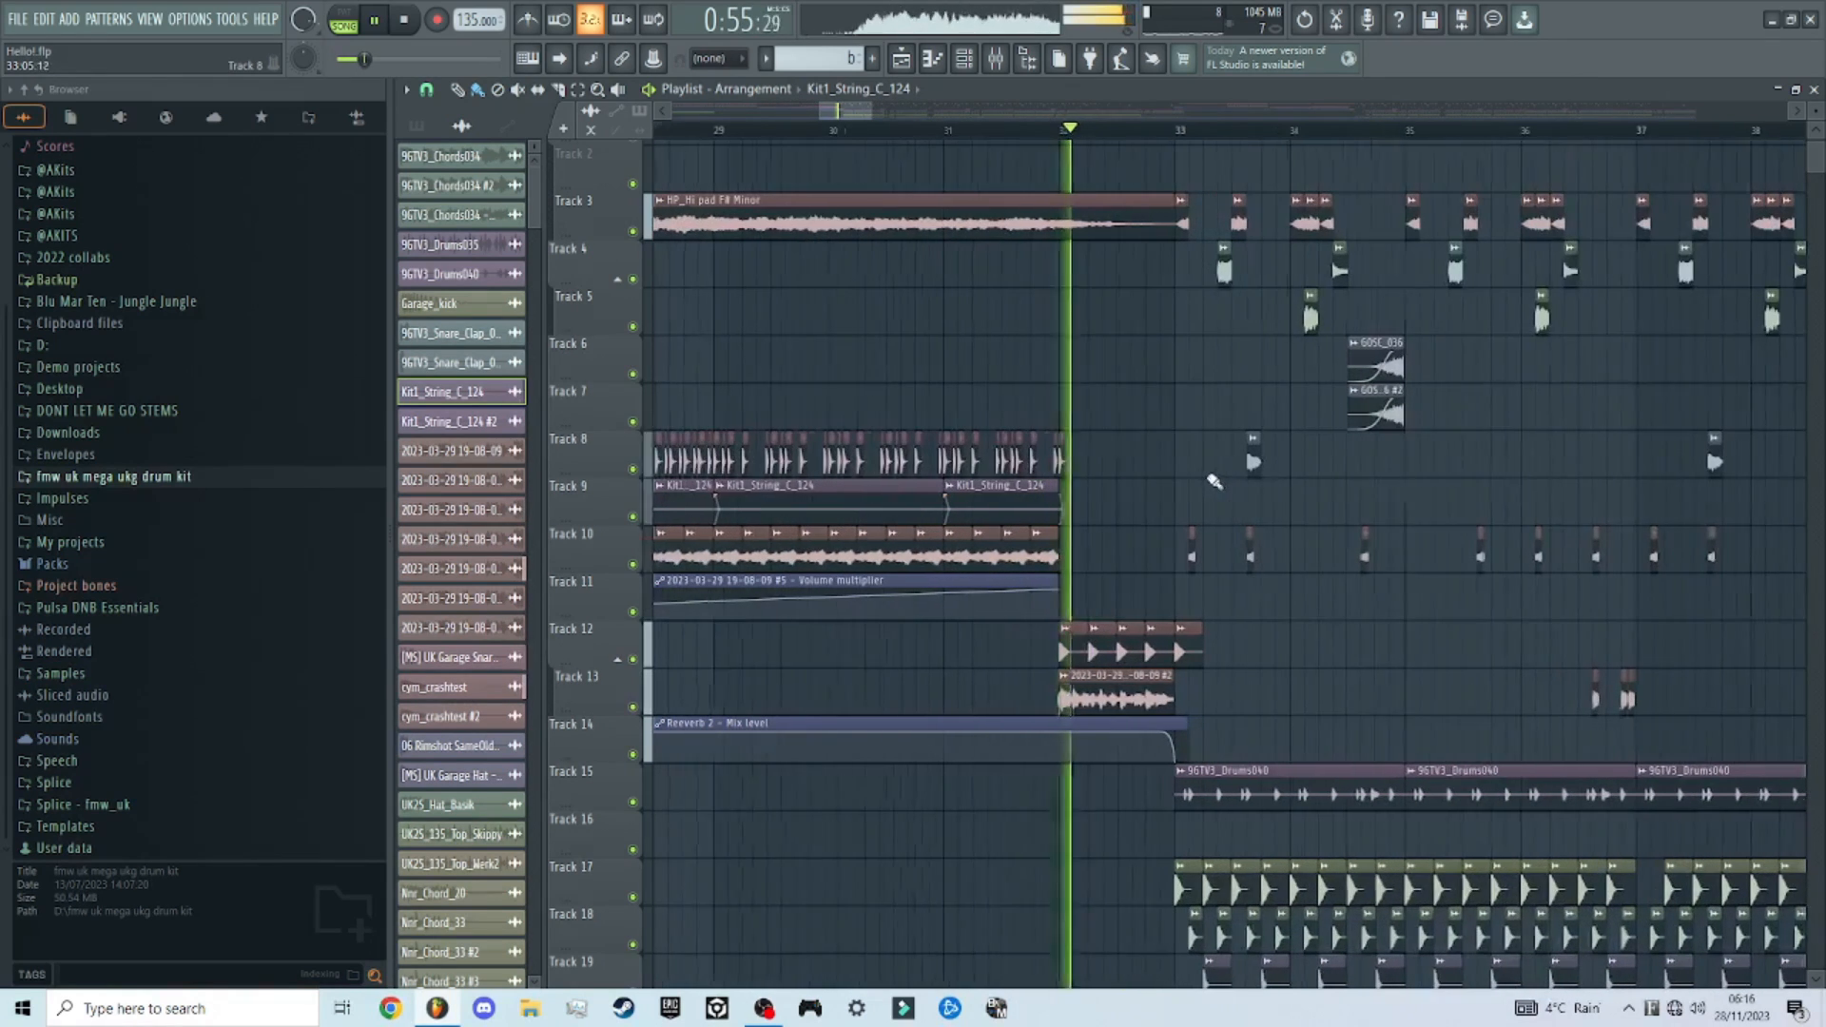
key(space)
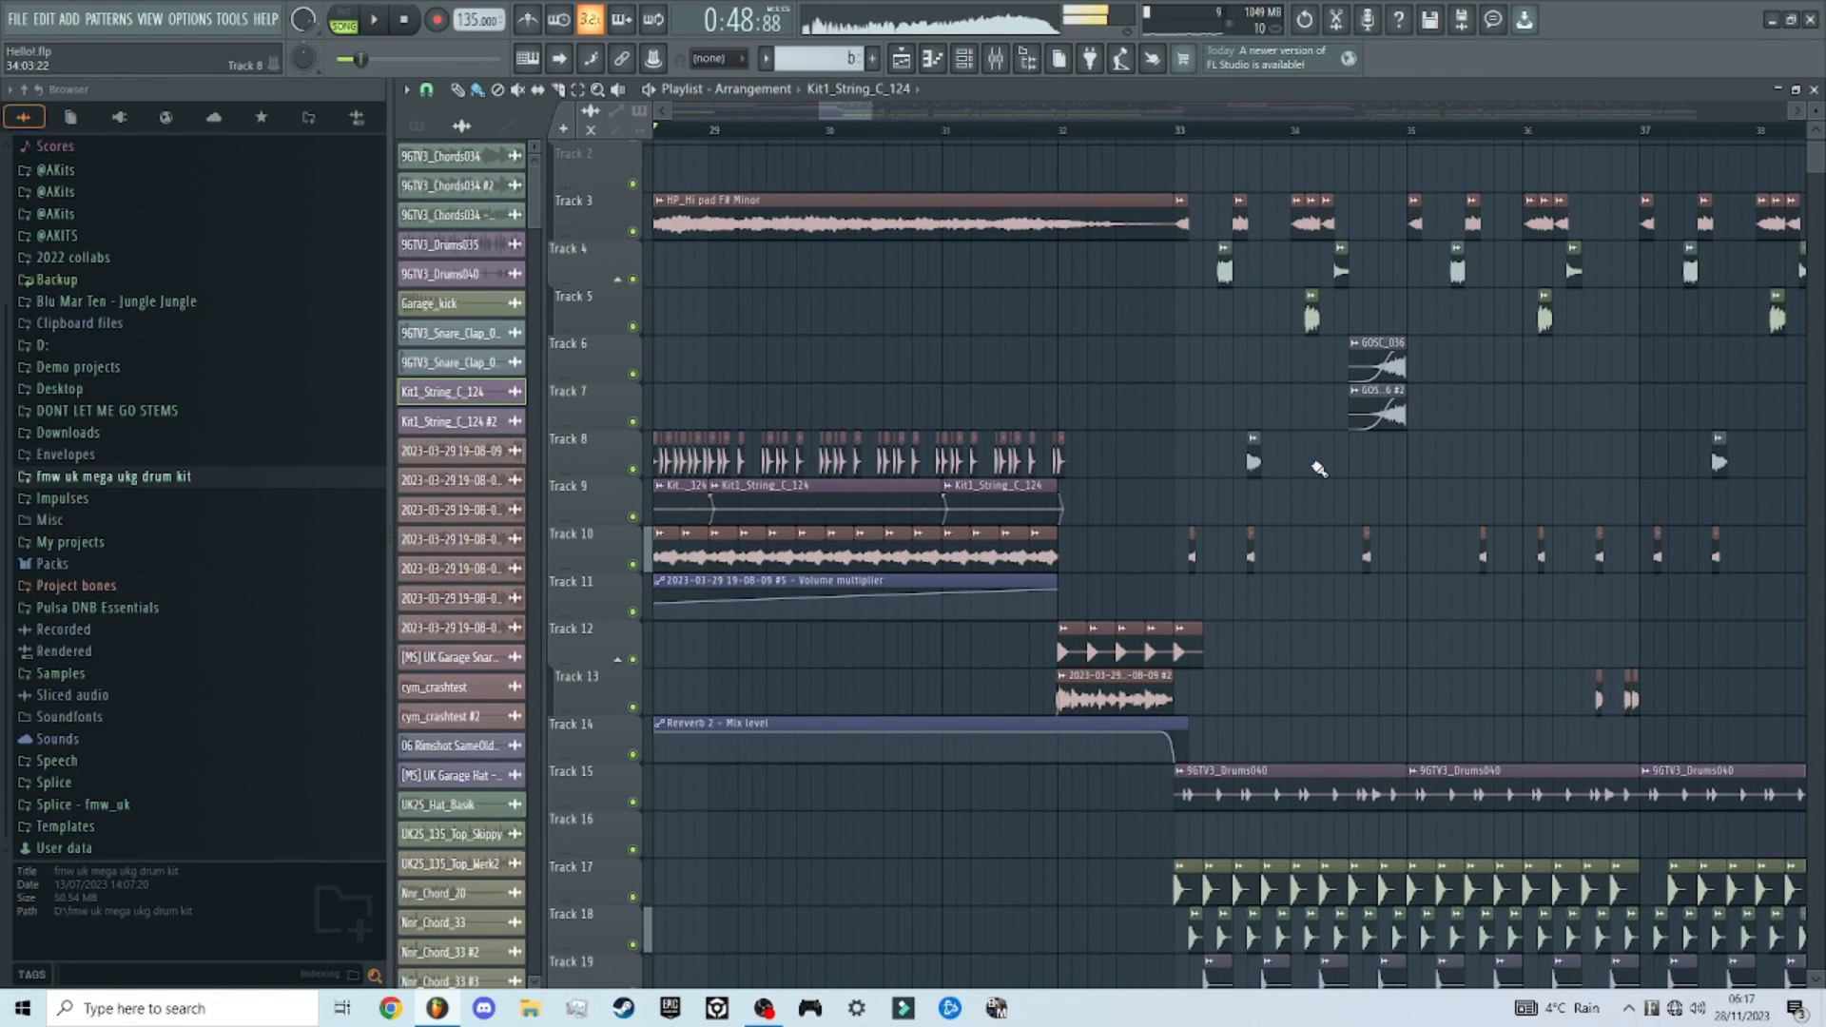
Step: Play the last bar of the build-up again from bar 31, with all tracks audible
scroll(1071, 333, up, 3)
drag(740, 131, 885, 164)
scroll(1044, 419, down, 2)
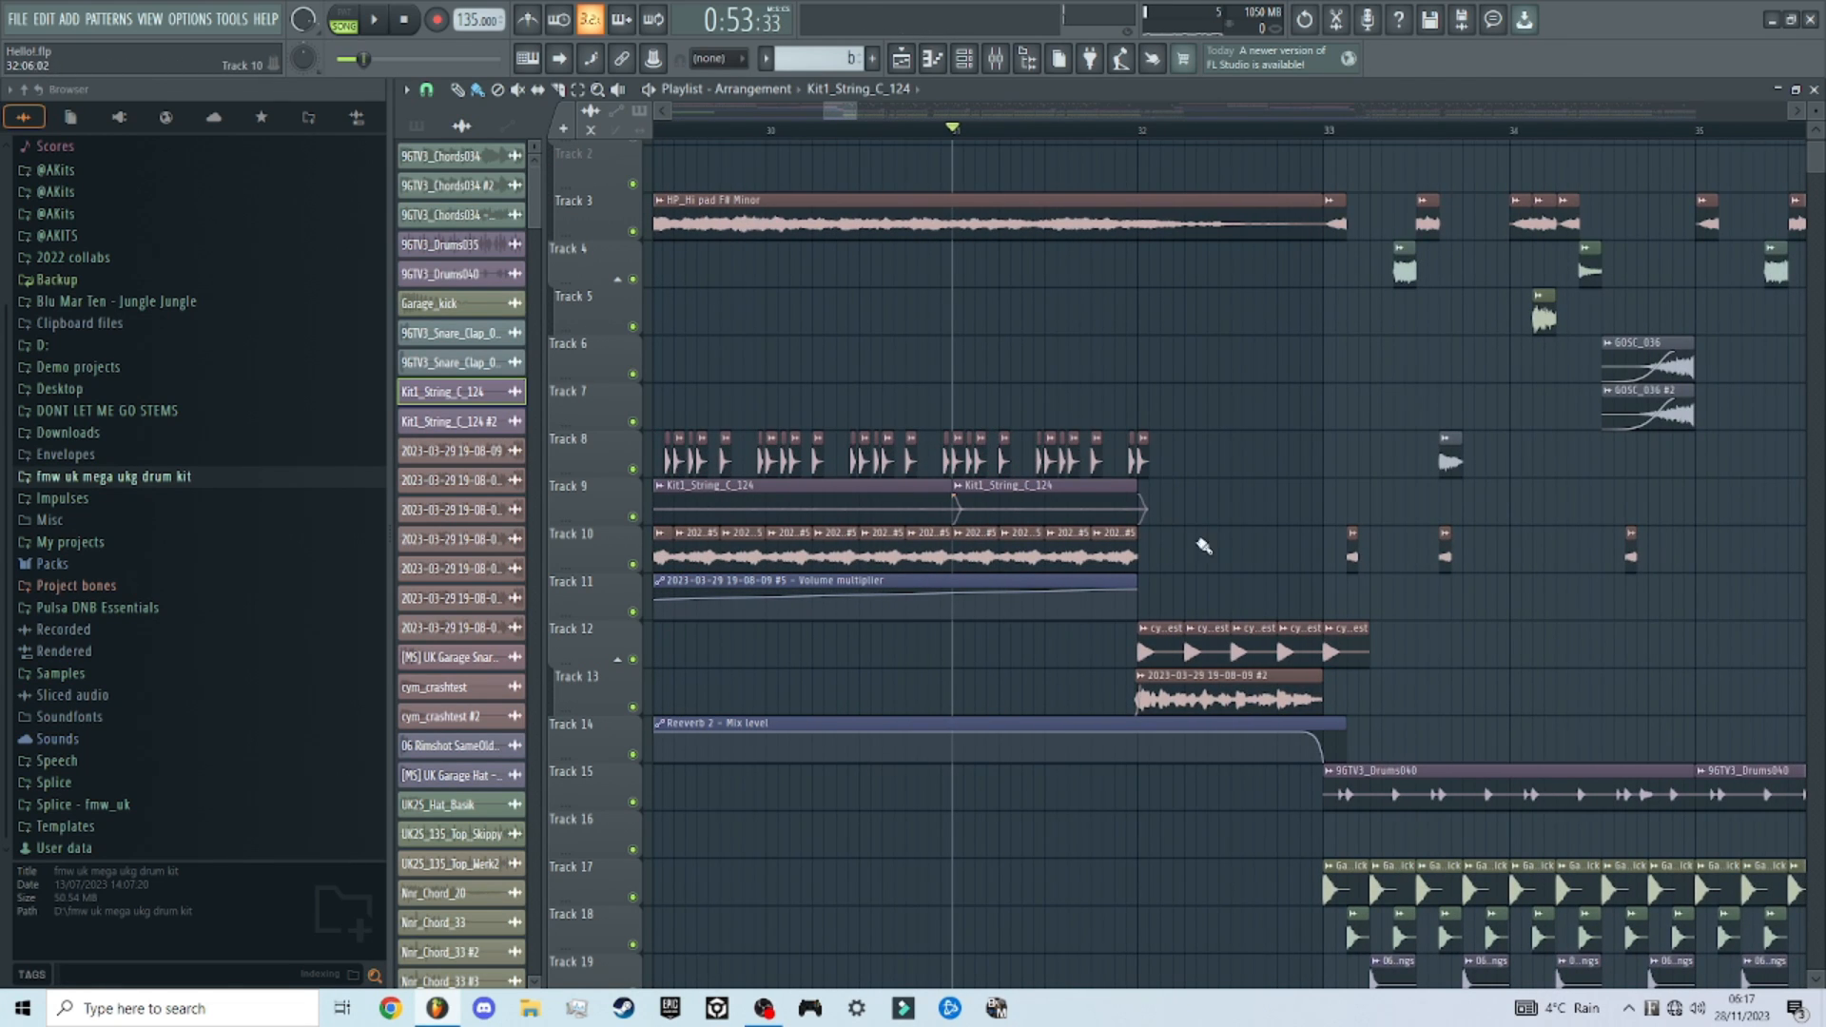
scroll(1203, 546, up, 2)
key(space)
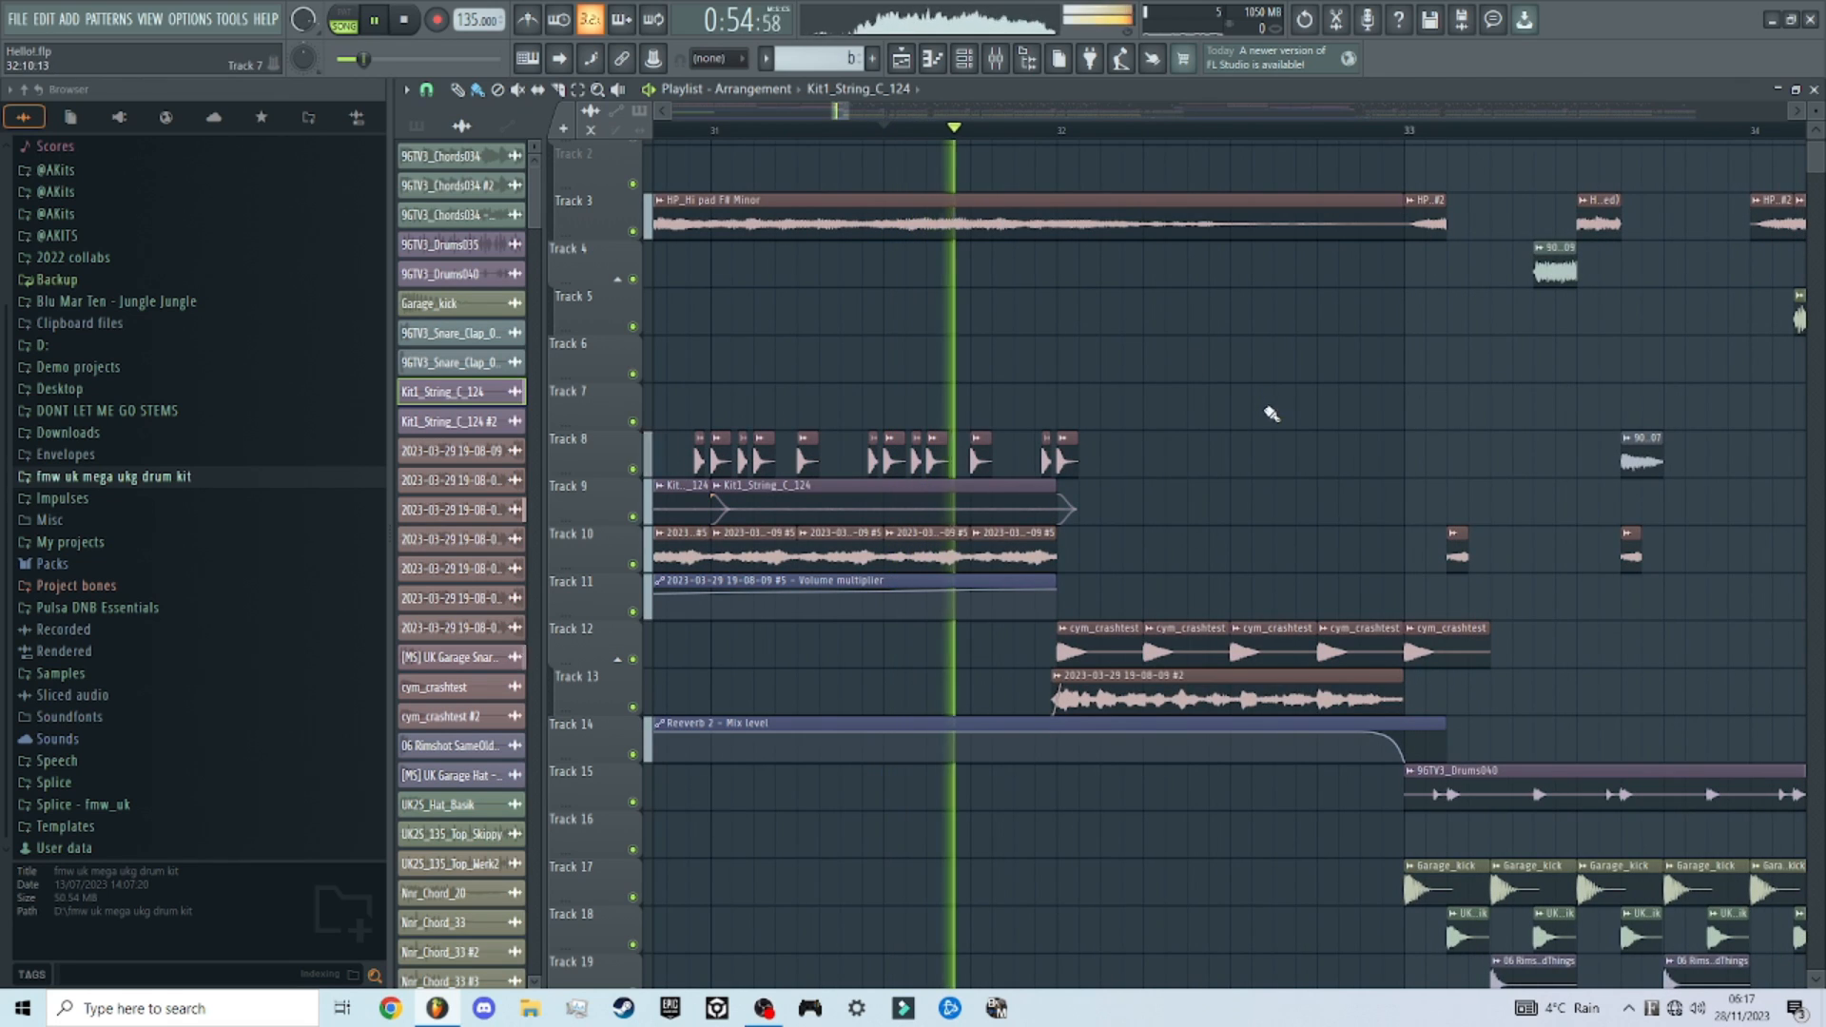
key(space)
Step: Select the four cym_crashtest clips on track 12 between bars 32 and 33
drag(1081, 624, 1383, 658)
ctrl+click(1246, 392)
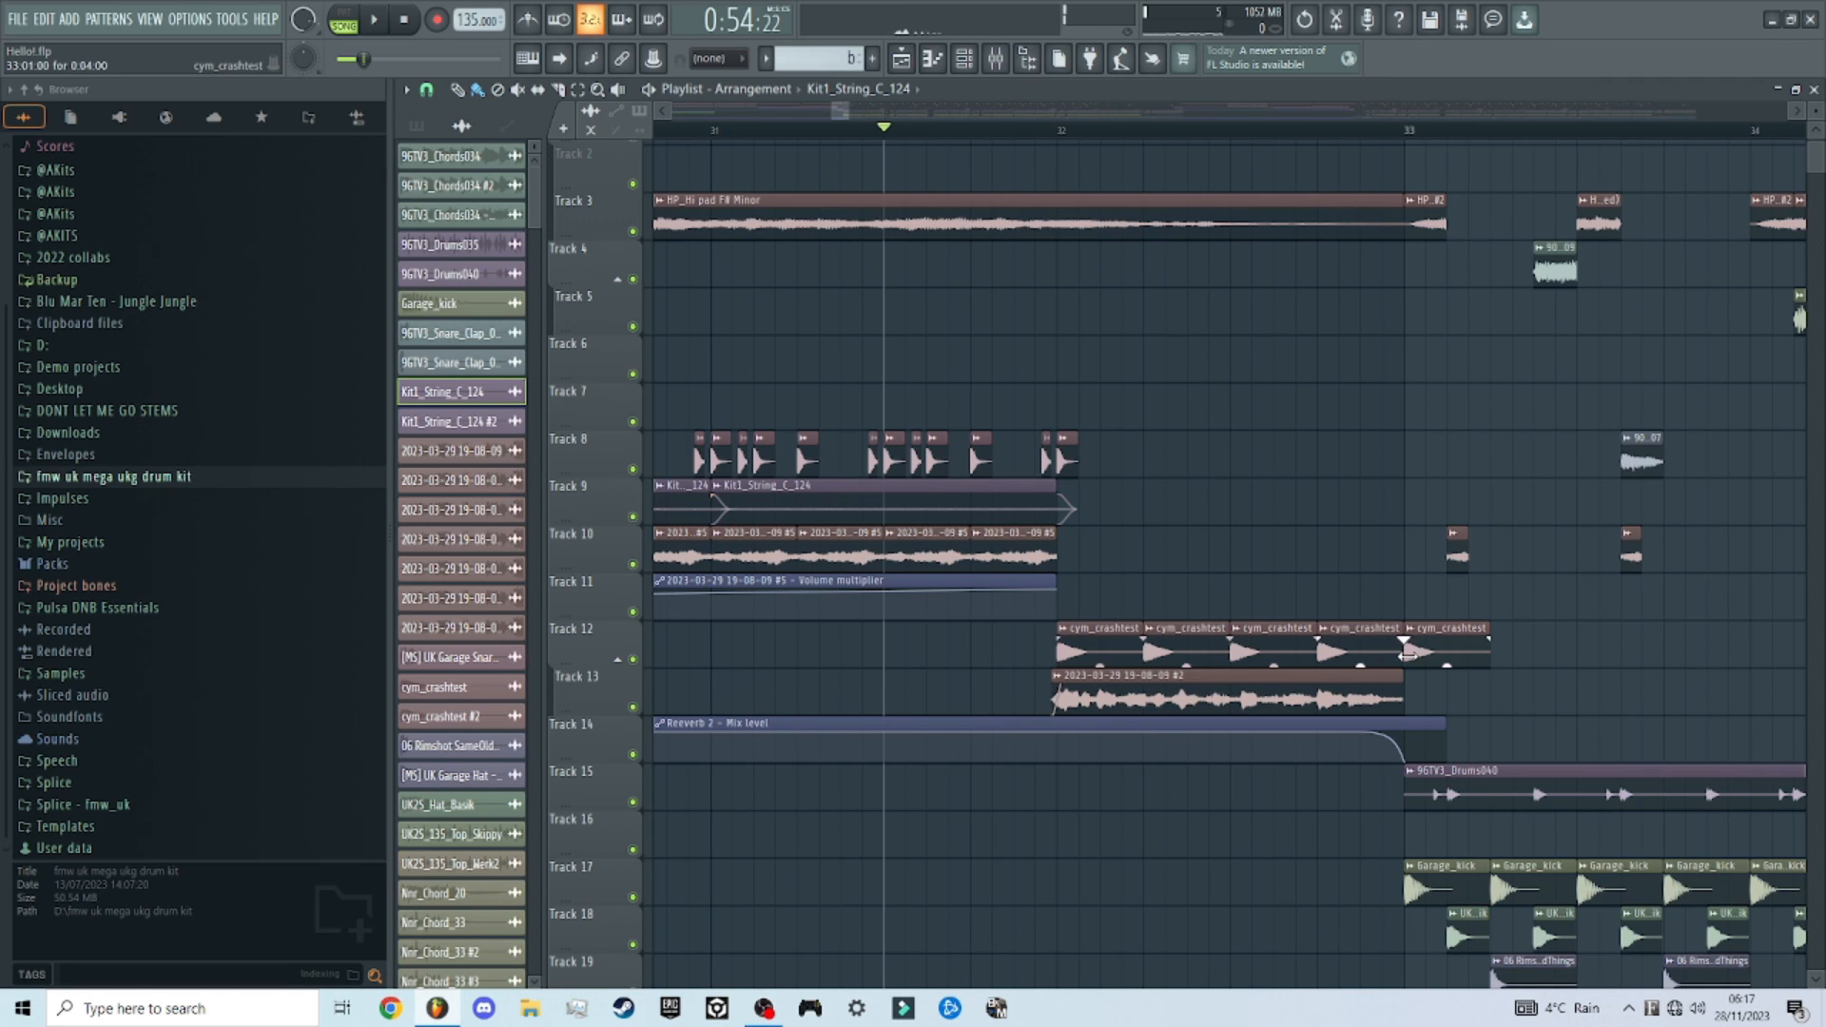
drag(1058, 618, 1350, 632)
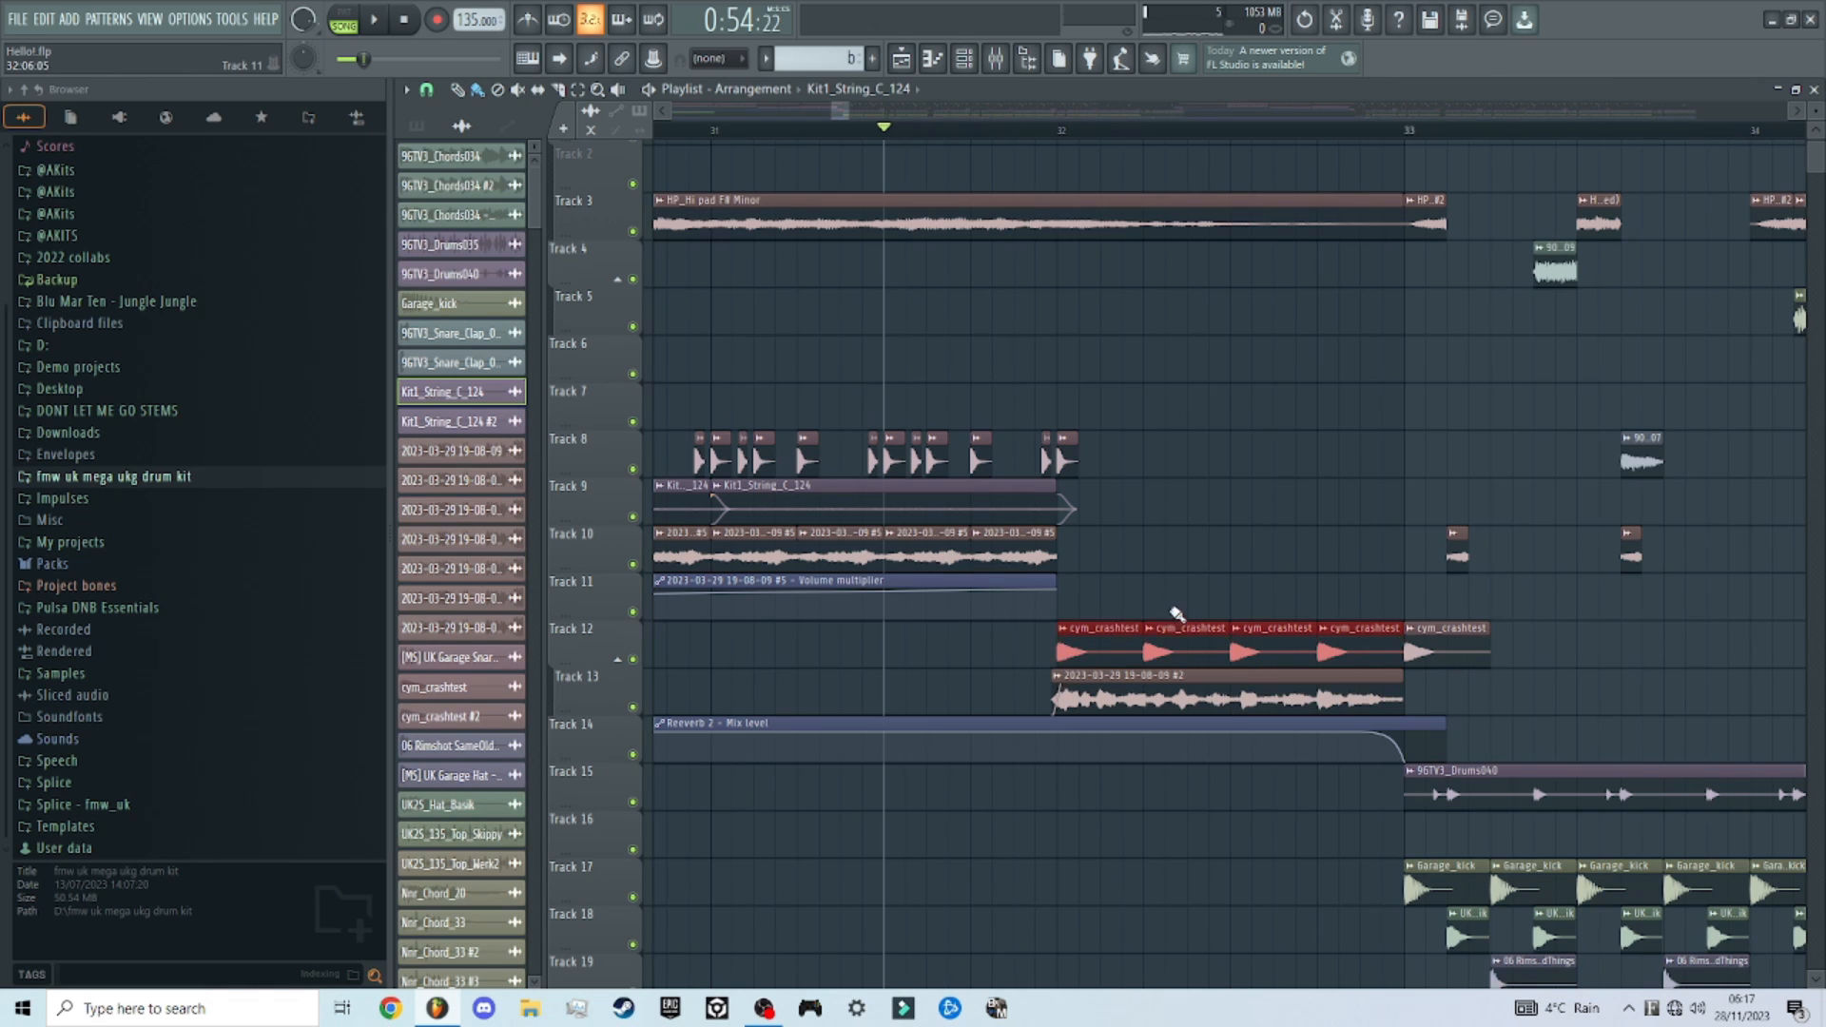
scroll(1176, 613, down, 2)
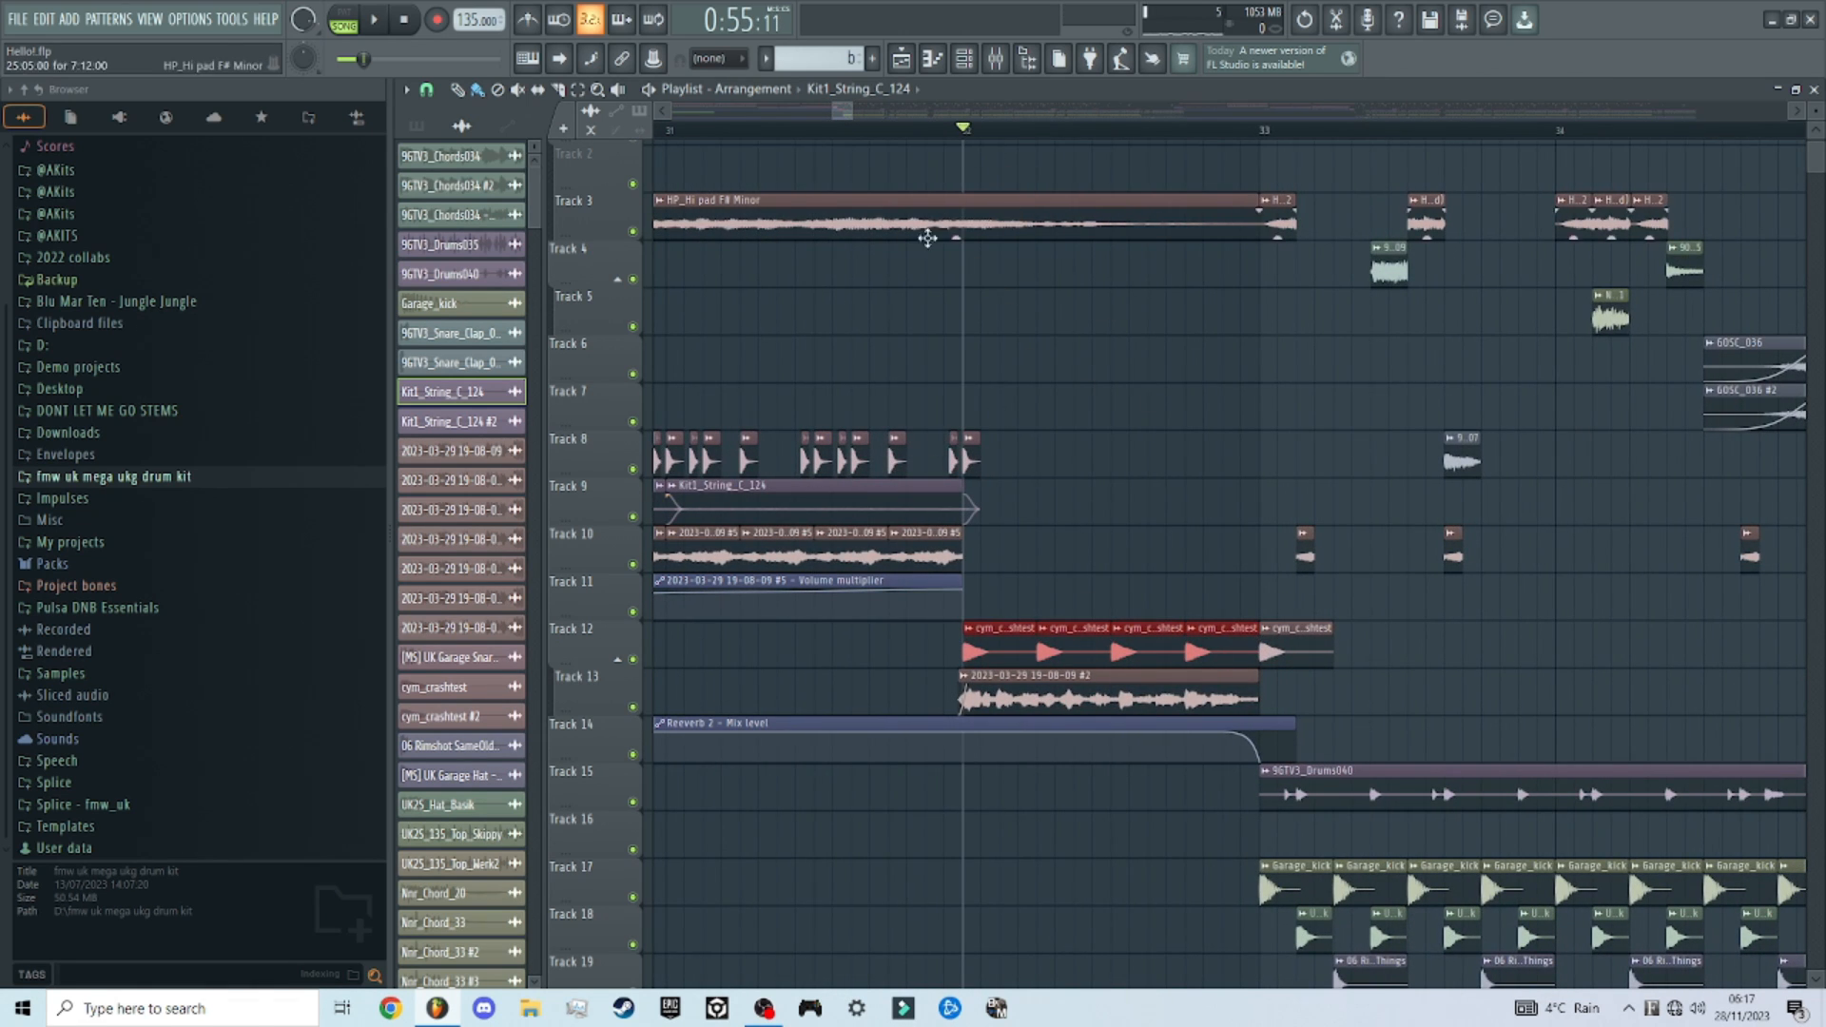
Step: Try a fade-out on the end of the HP_Hi pad F# Minor clip on track 3 and play it from bar 31
scroll(932, 238, down, 5)
drag(959, 196, 1058, 284)
ctrl+click(1074, 324)
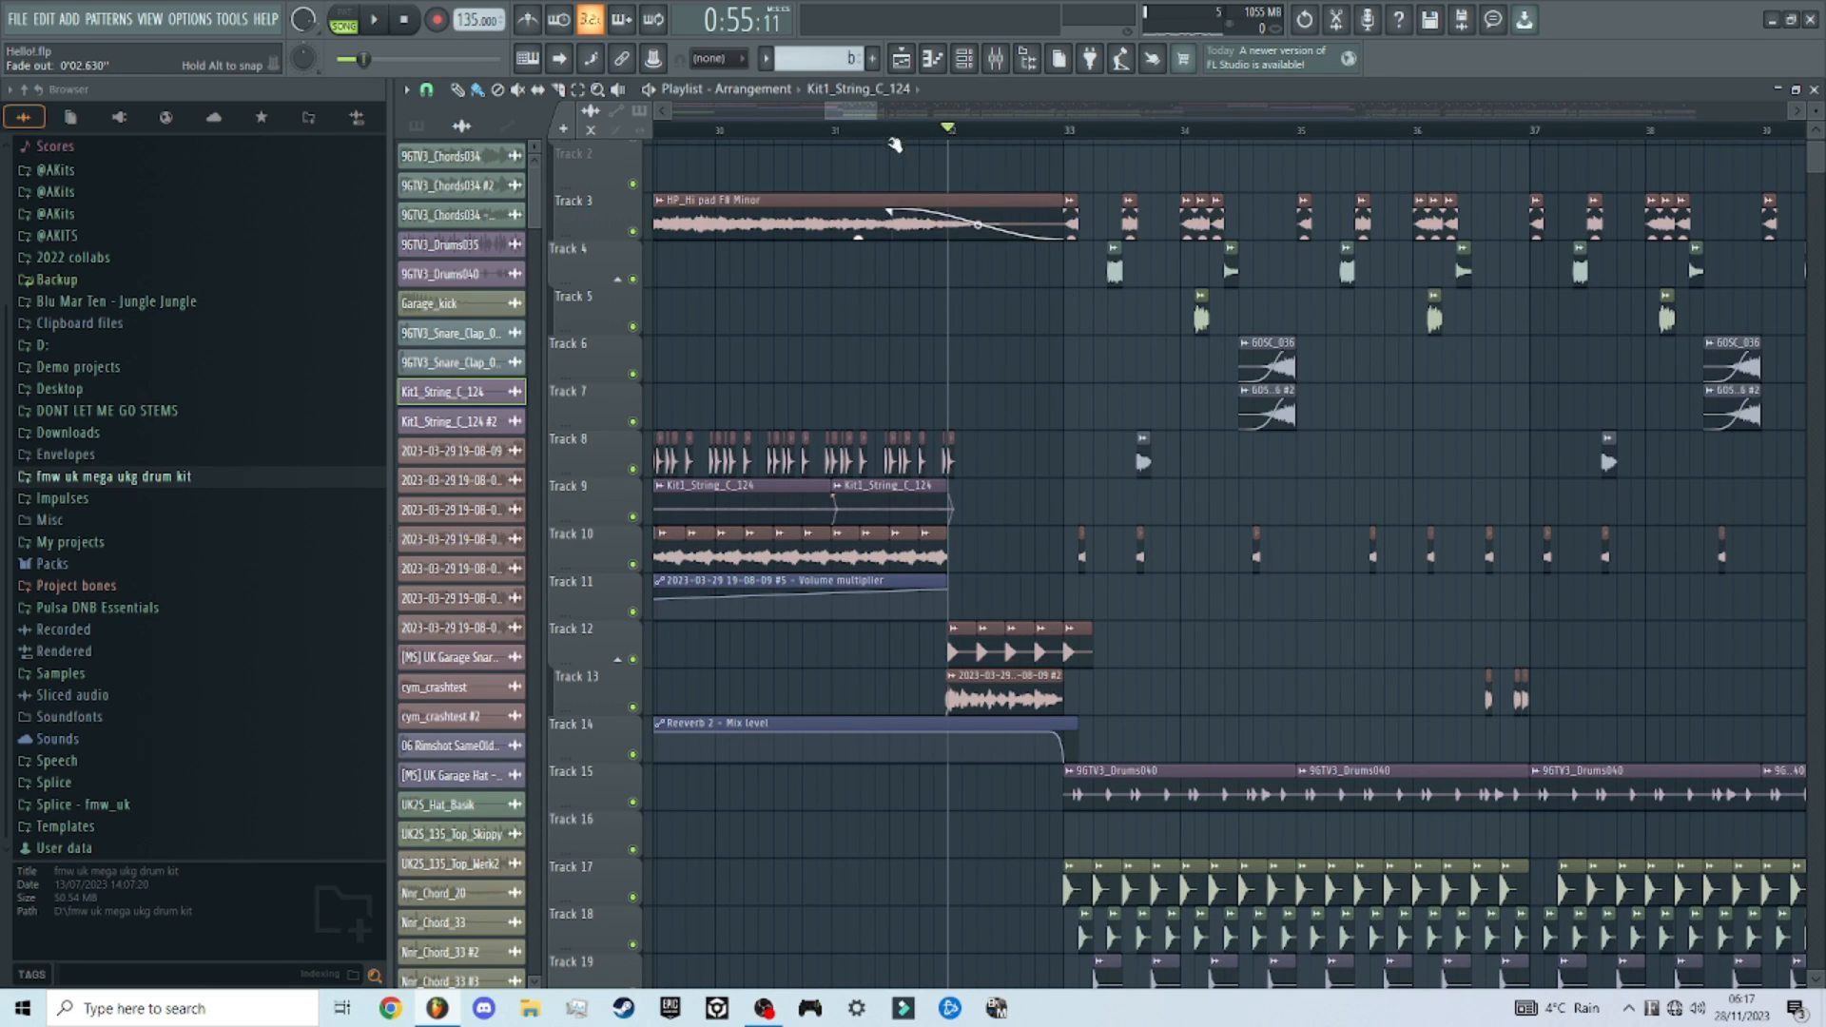
key(space)
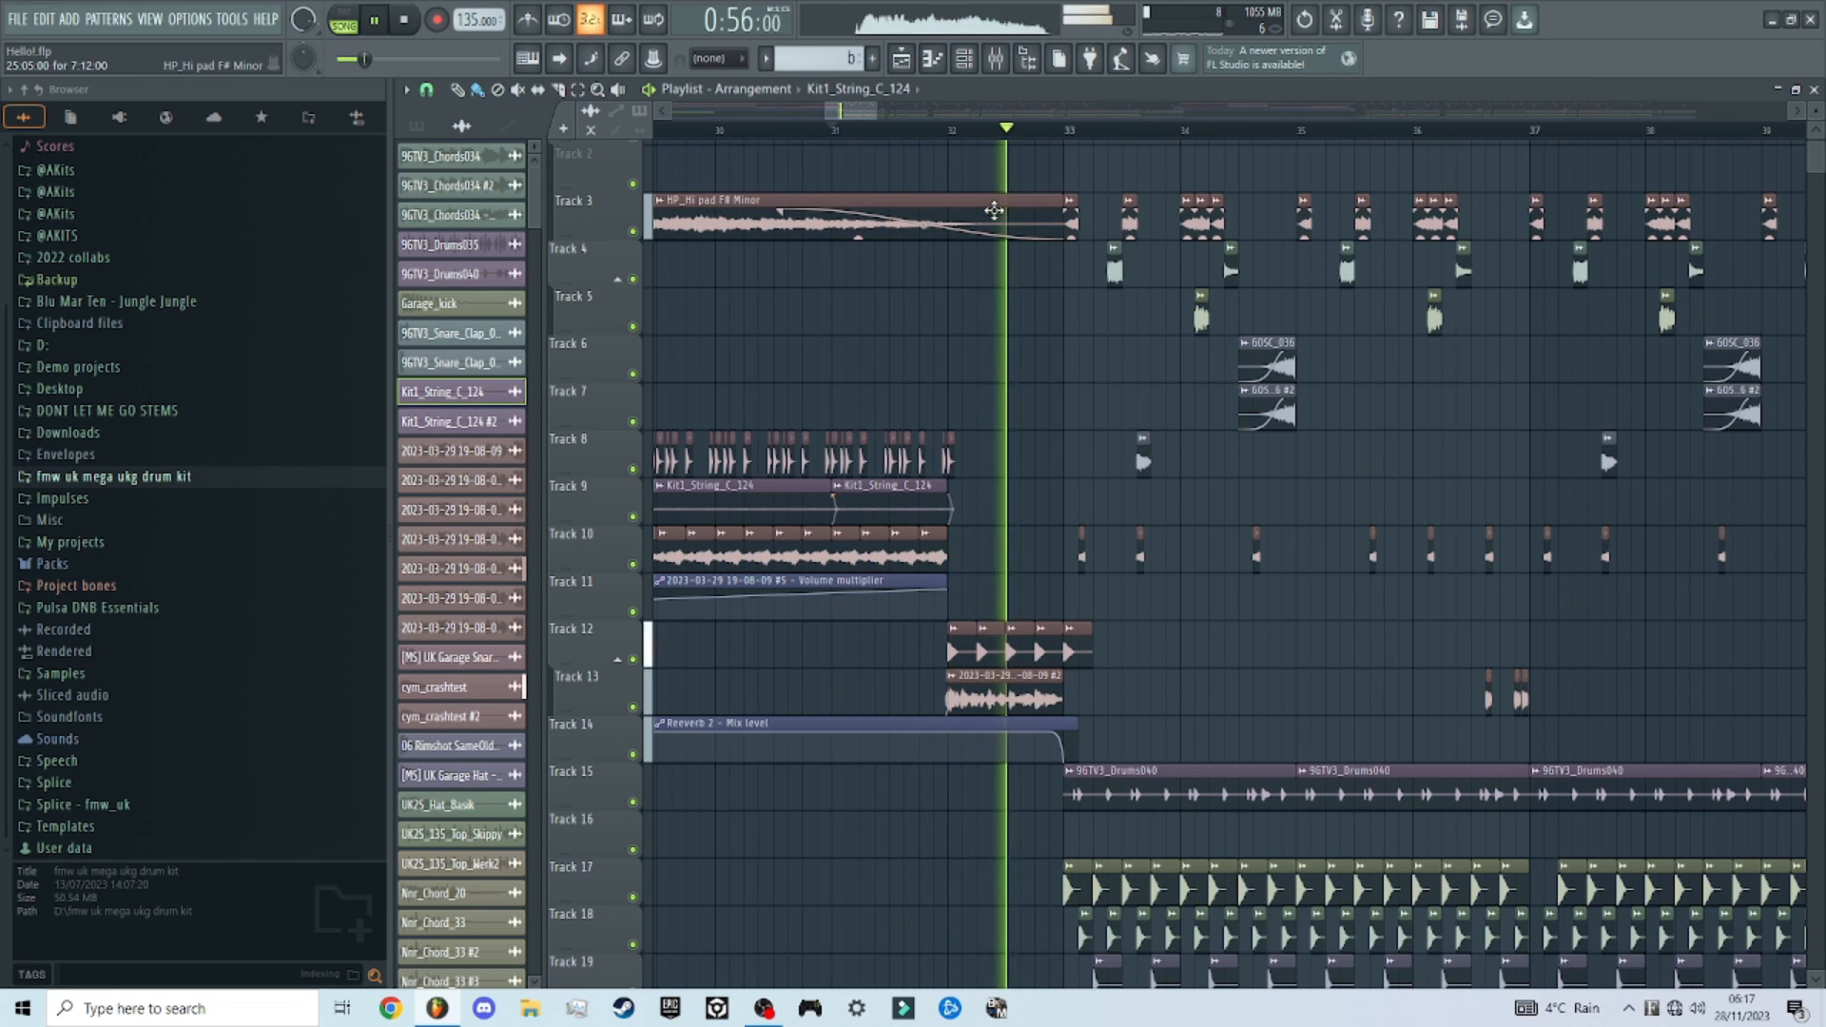
key(space)
Step: Examine the audio clip settings of HP_Hi pad F# Minor #2 at bar 33, and close them
scroll(1017, 354, down, 4)
scroll(1016, 353, down, 6)
scroll(989, 352, up, 10)
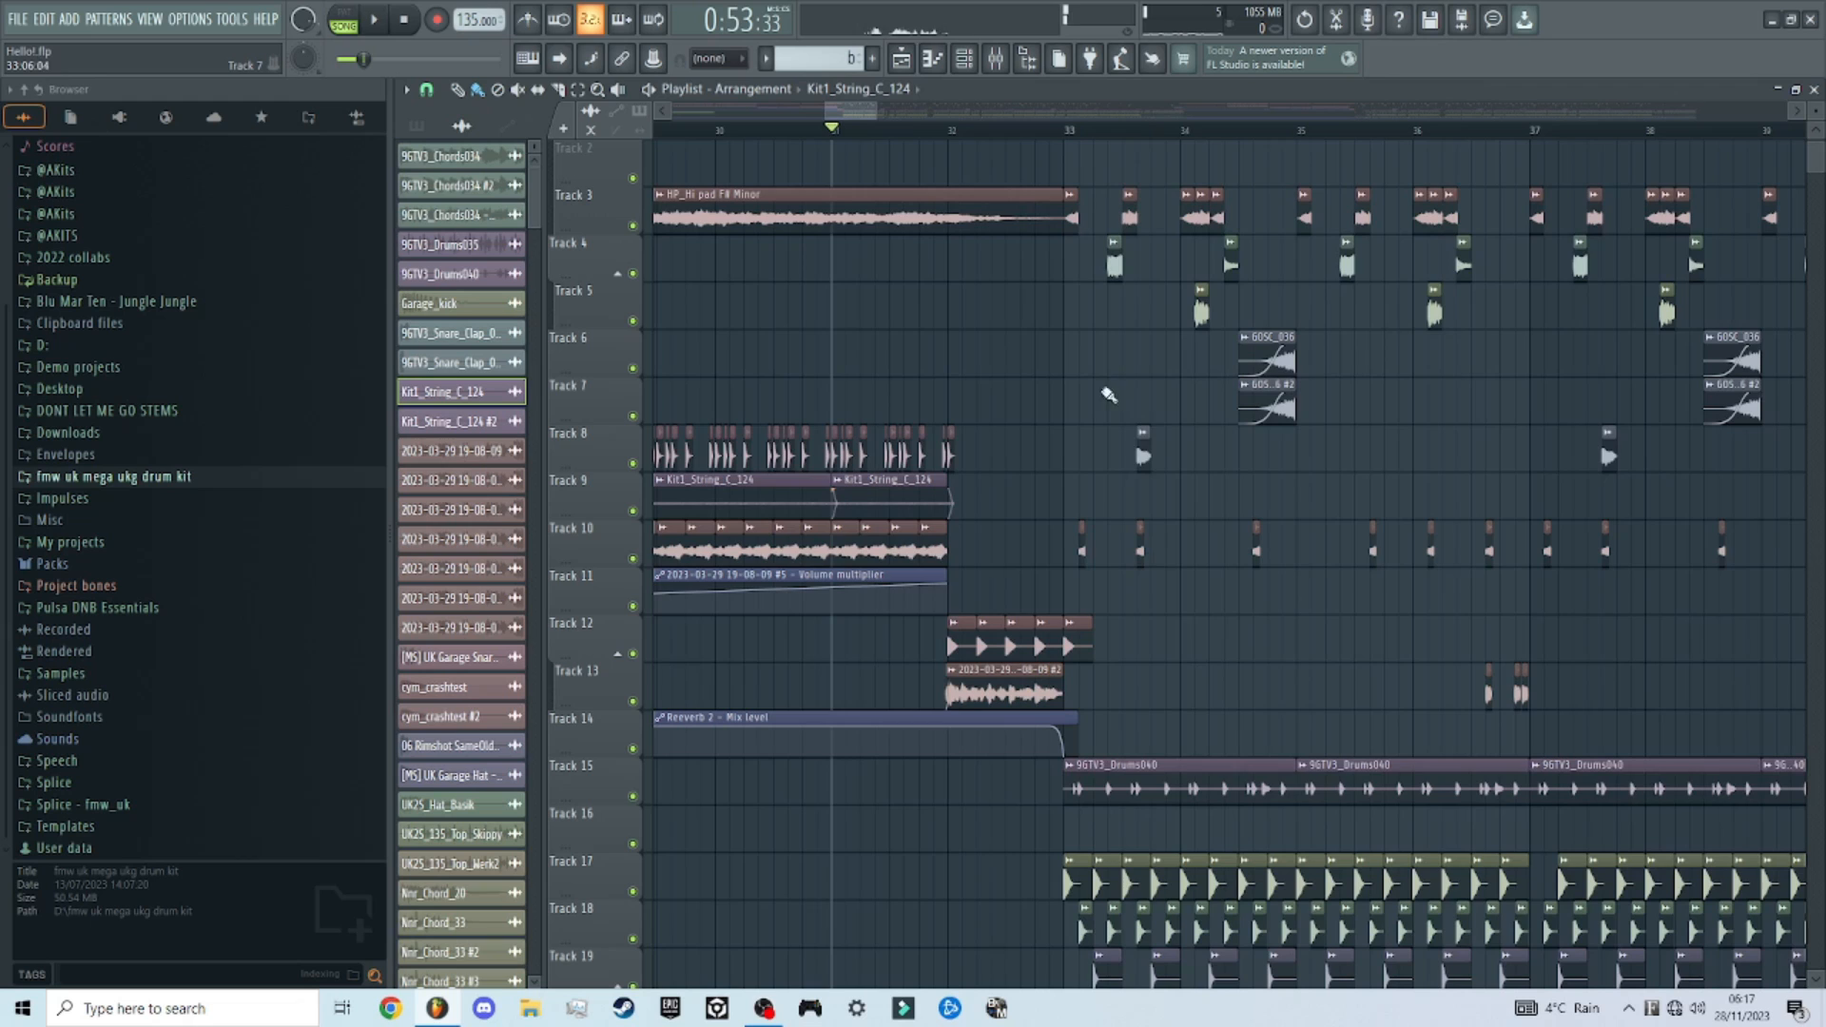
scroll(1108, 395, up, 5)
double_click(1003, 209)
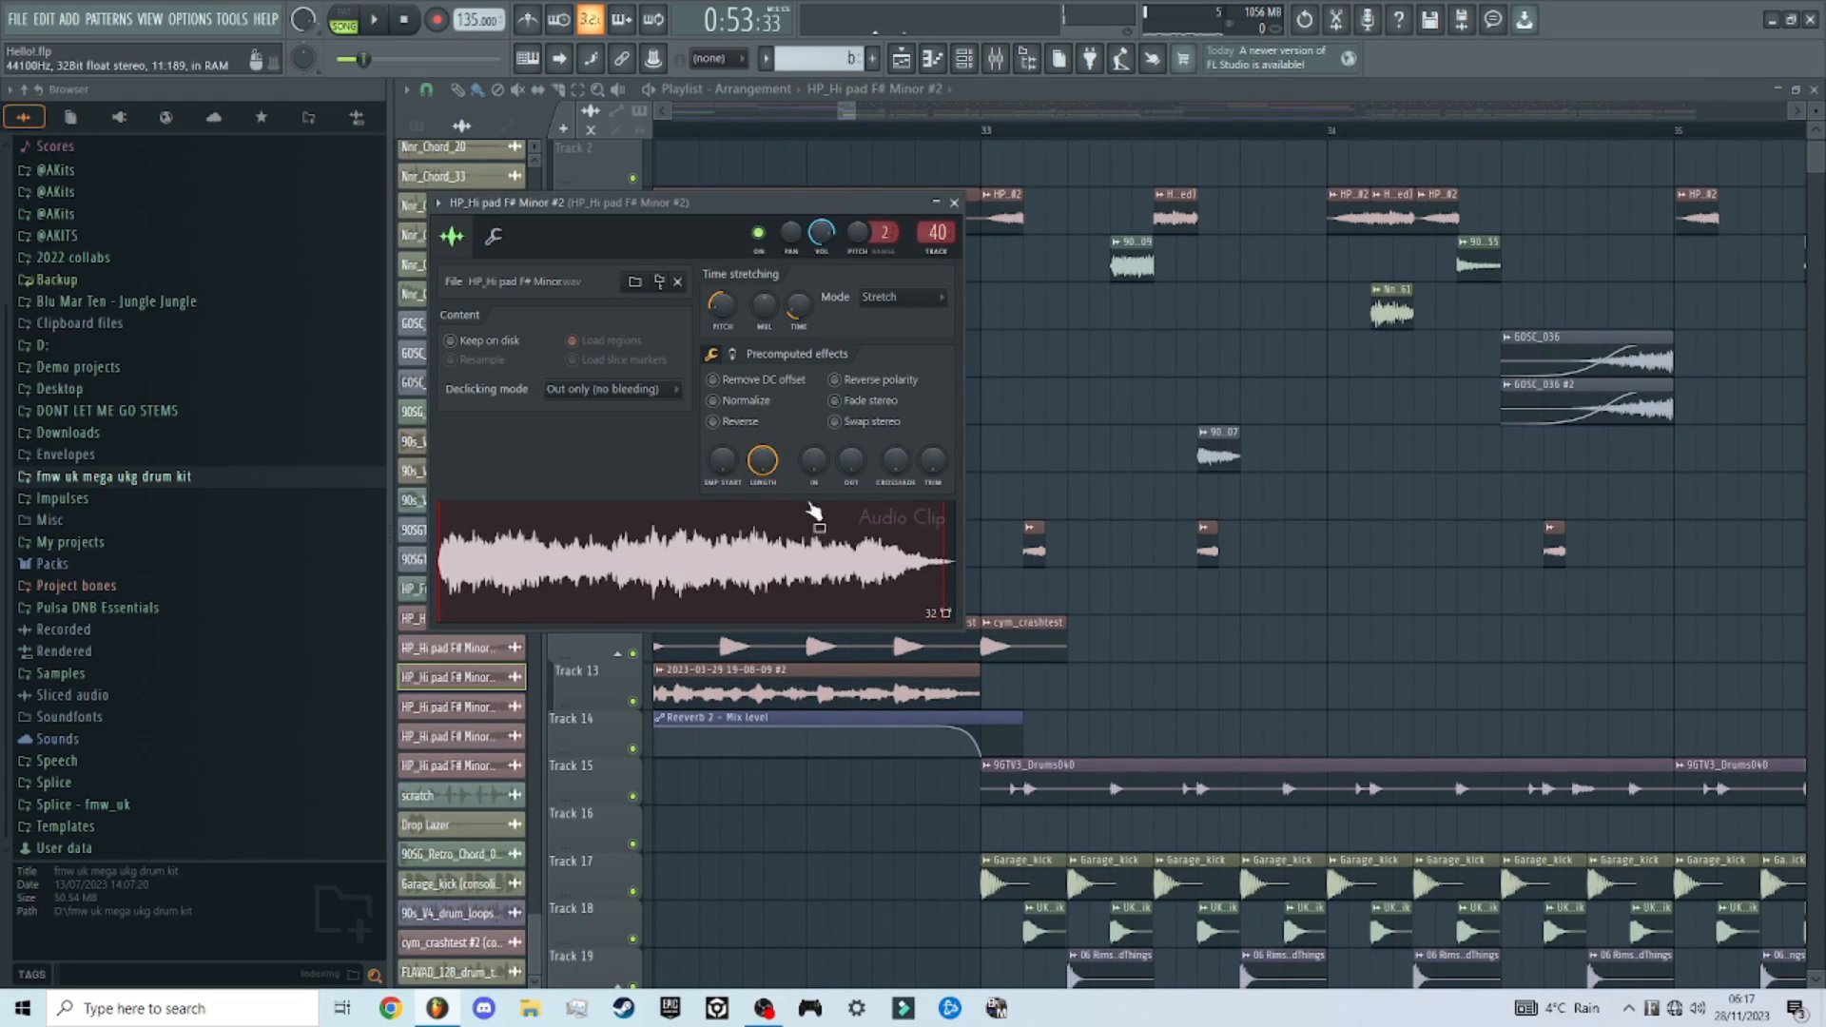
key(Escape)
scroll(1023, 383, down, 7)
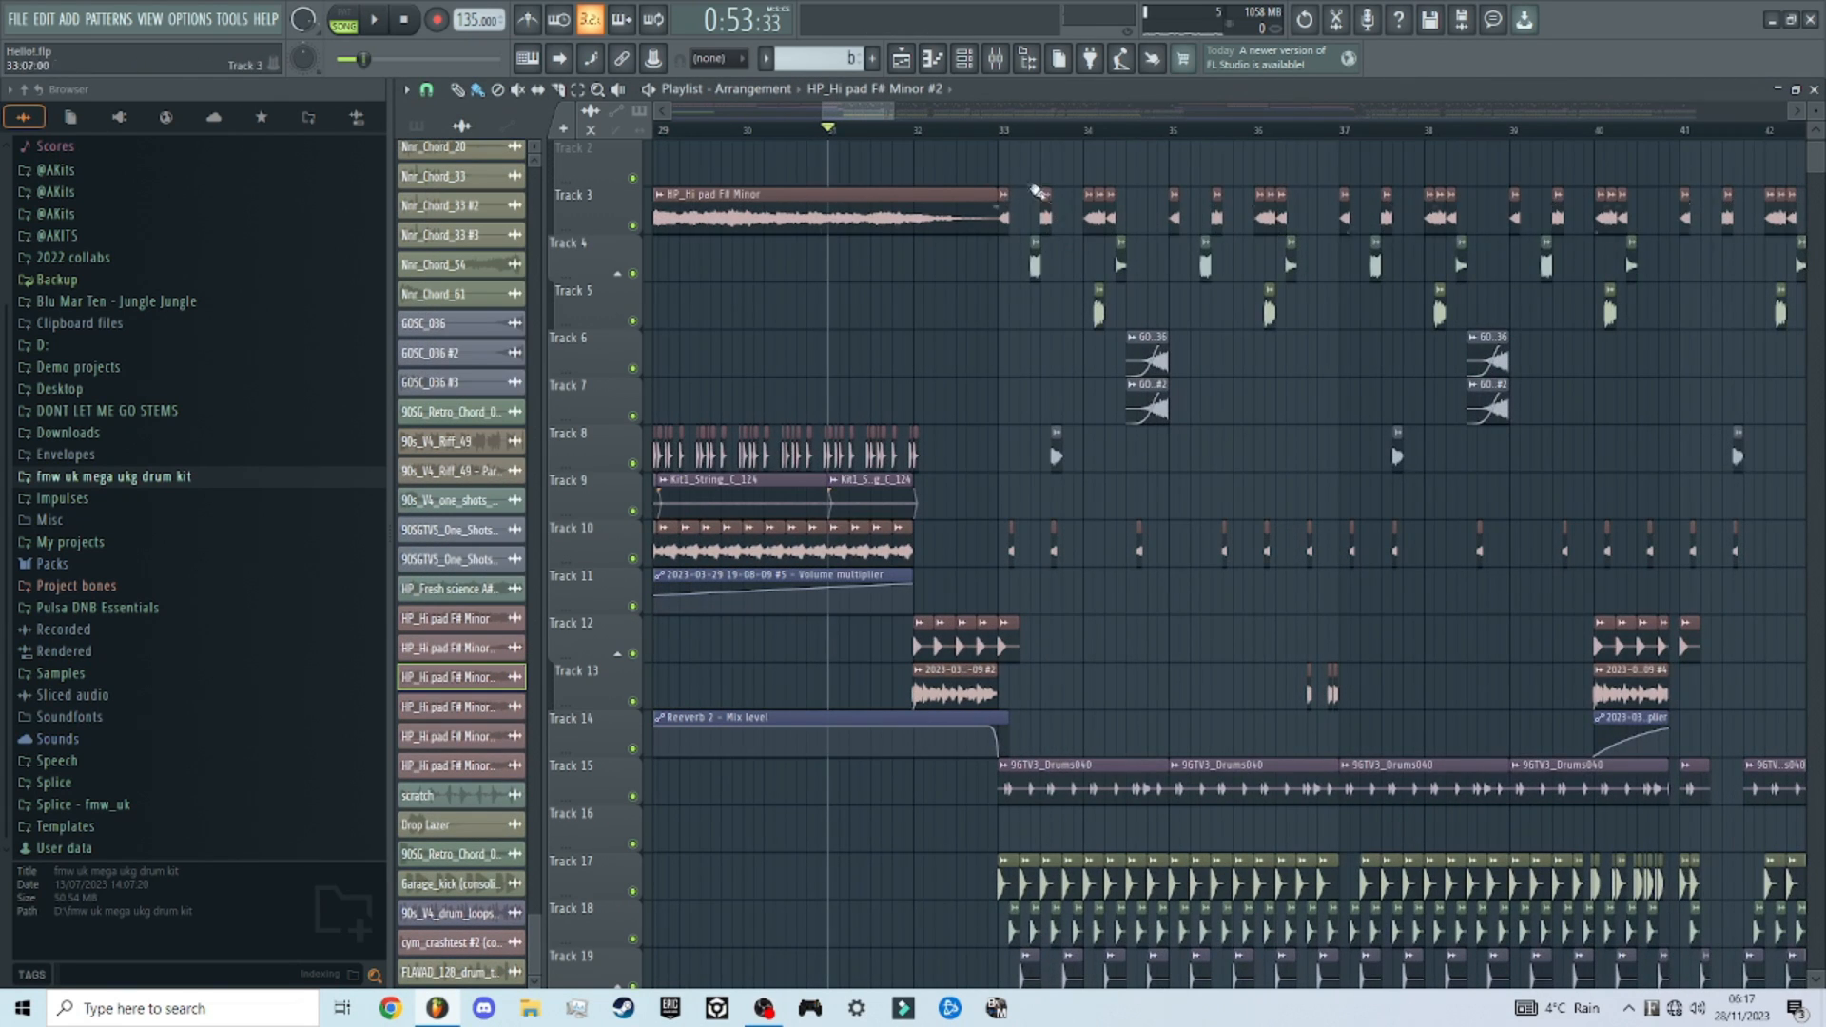
Step: Select bars 33 to 35 as the playback range and leave only tracks 3 to 11 audible
scroll(1078, 363, up, 5)
drag(923, 145, 1357, 150)
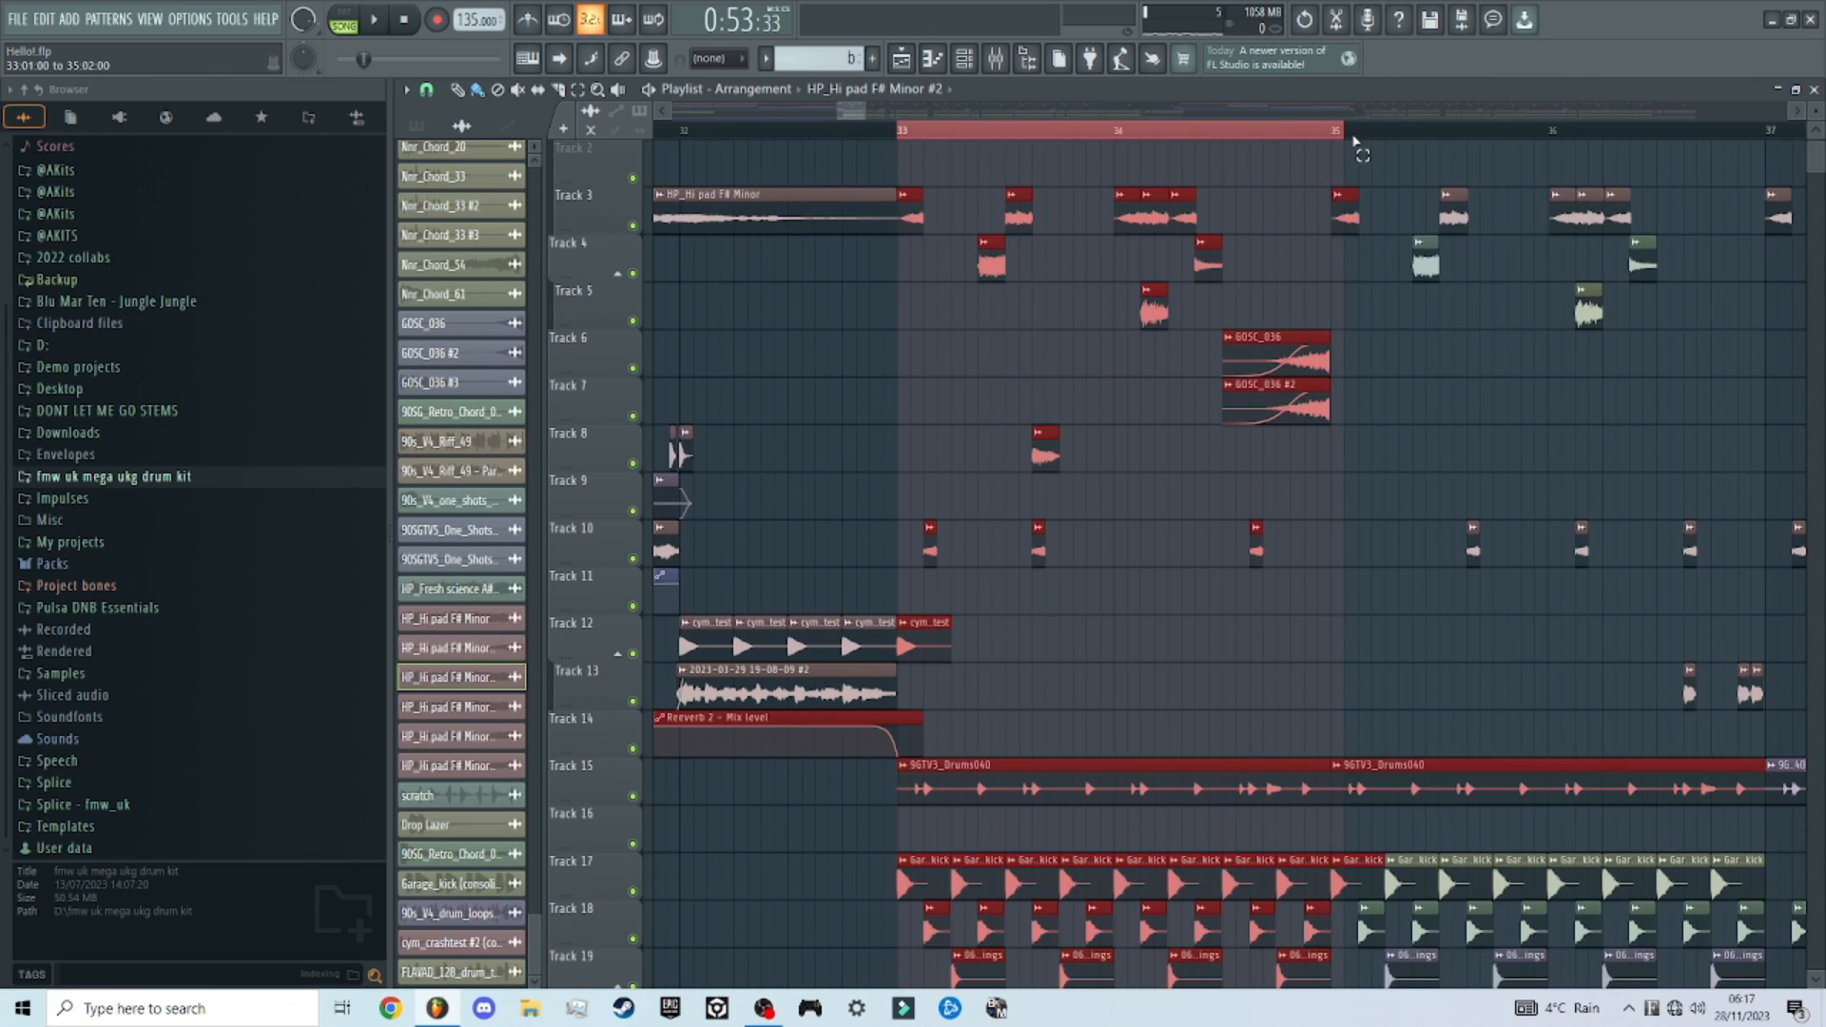
right_click(632, 226)
click(633, 274)
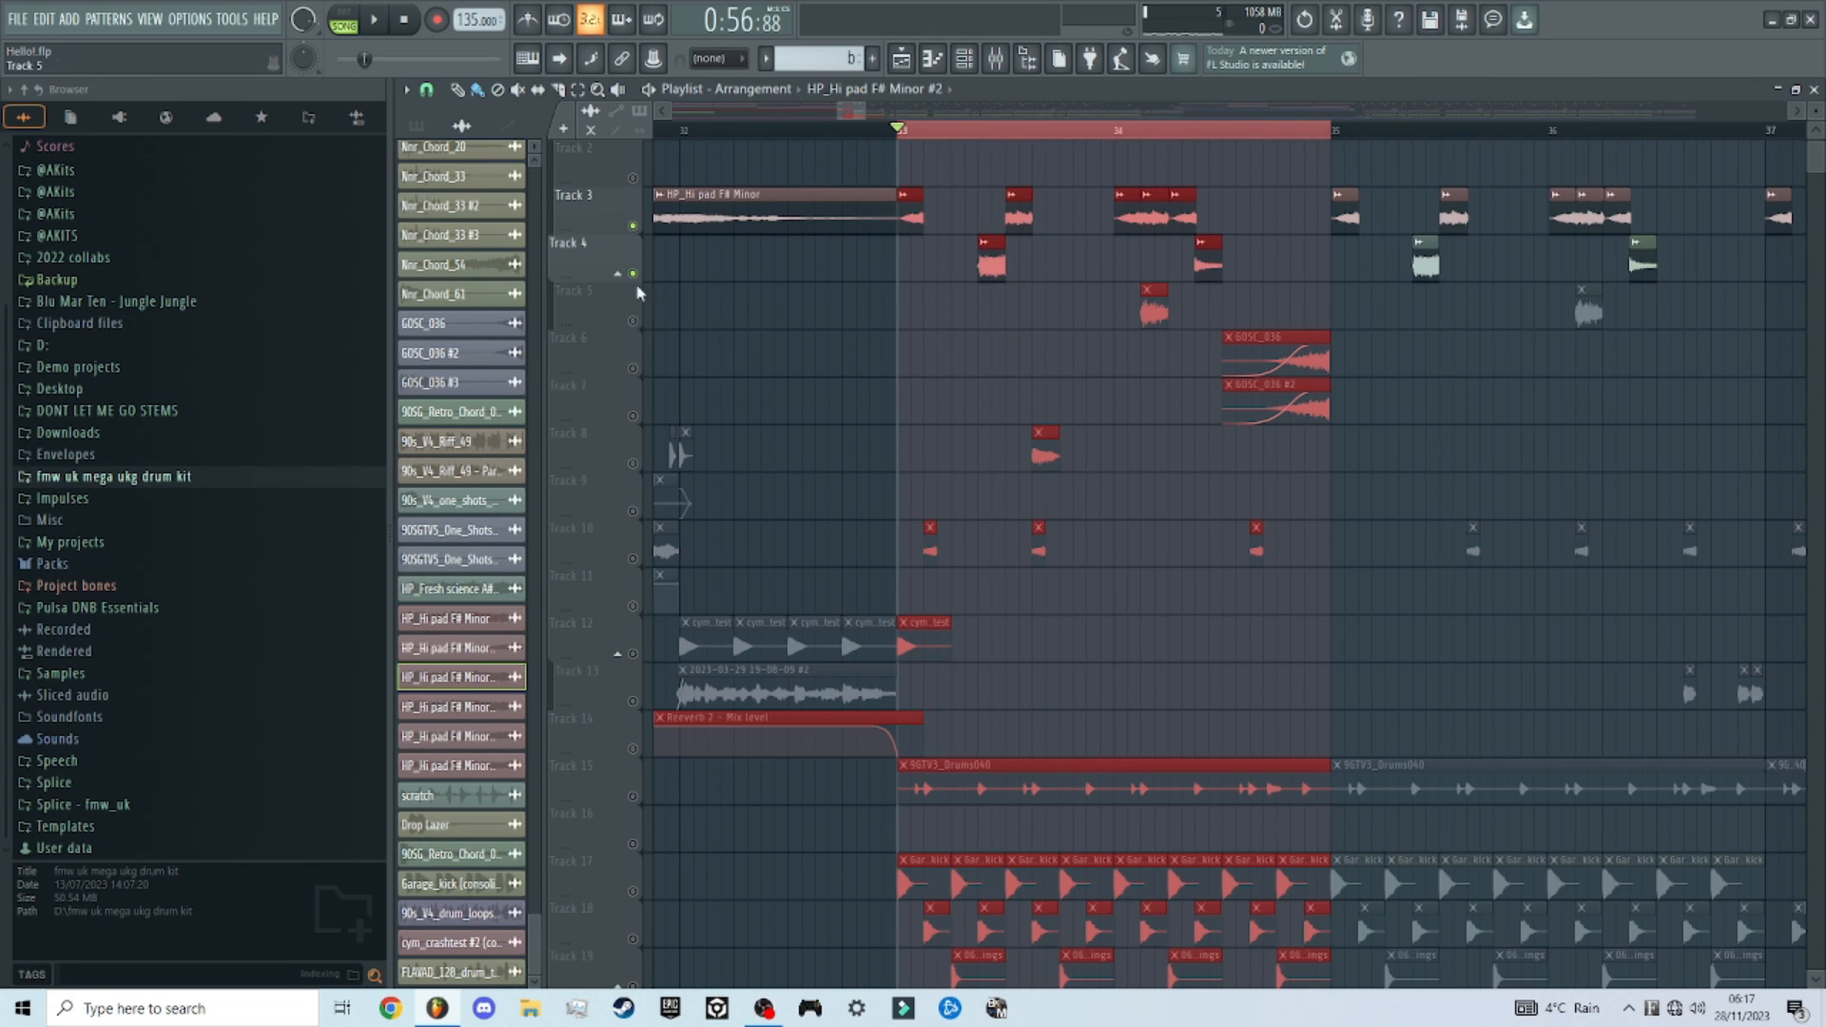
click(632, 368)
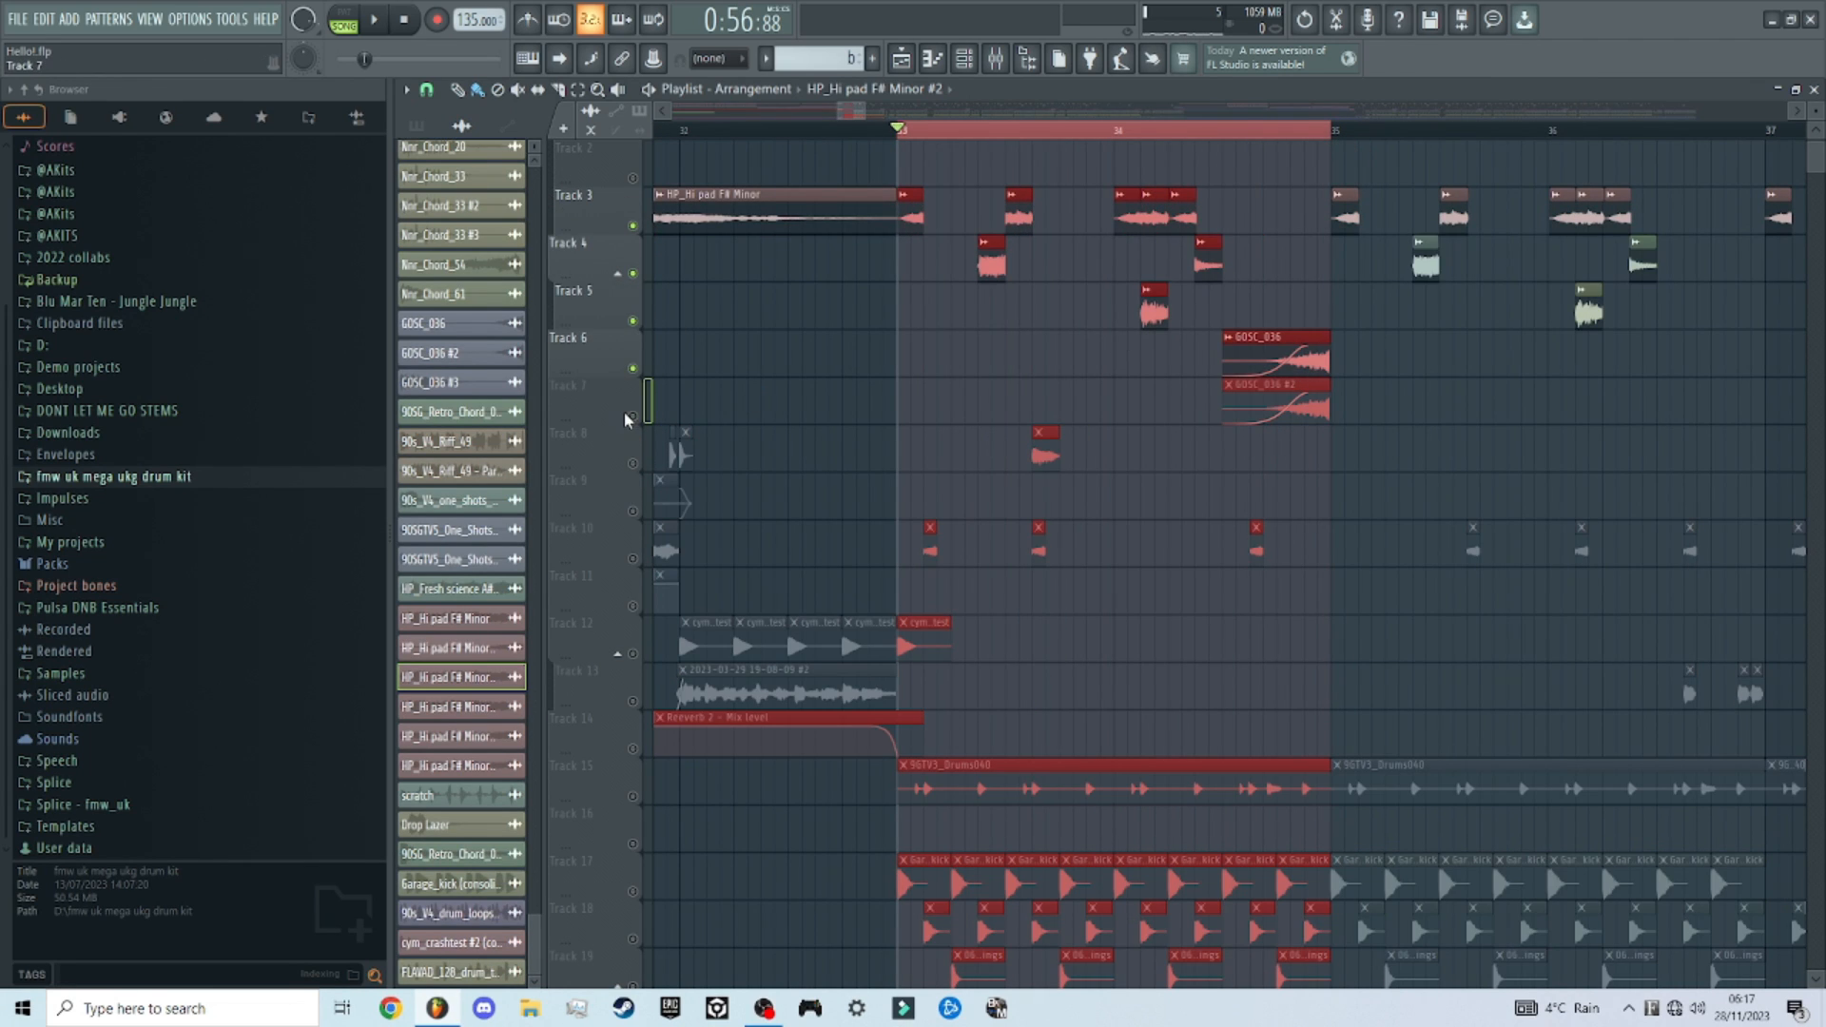
click(632, 417)
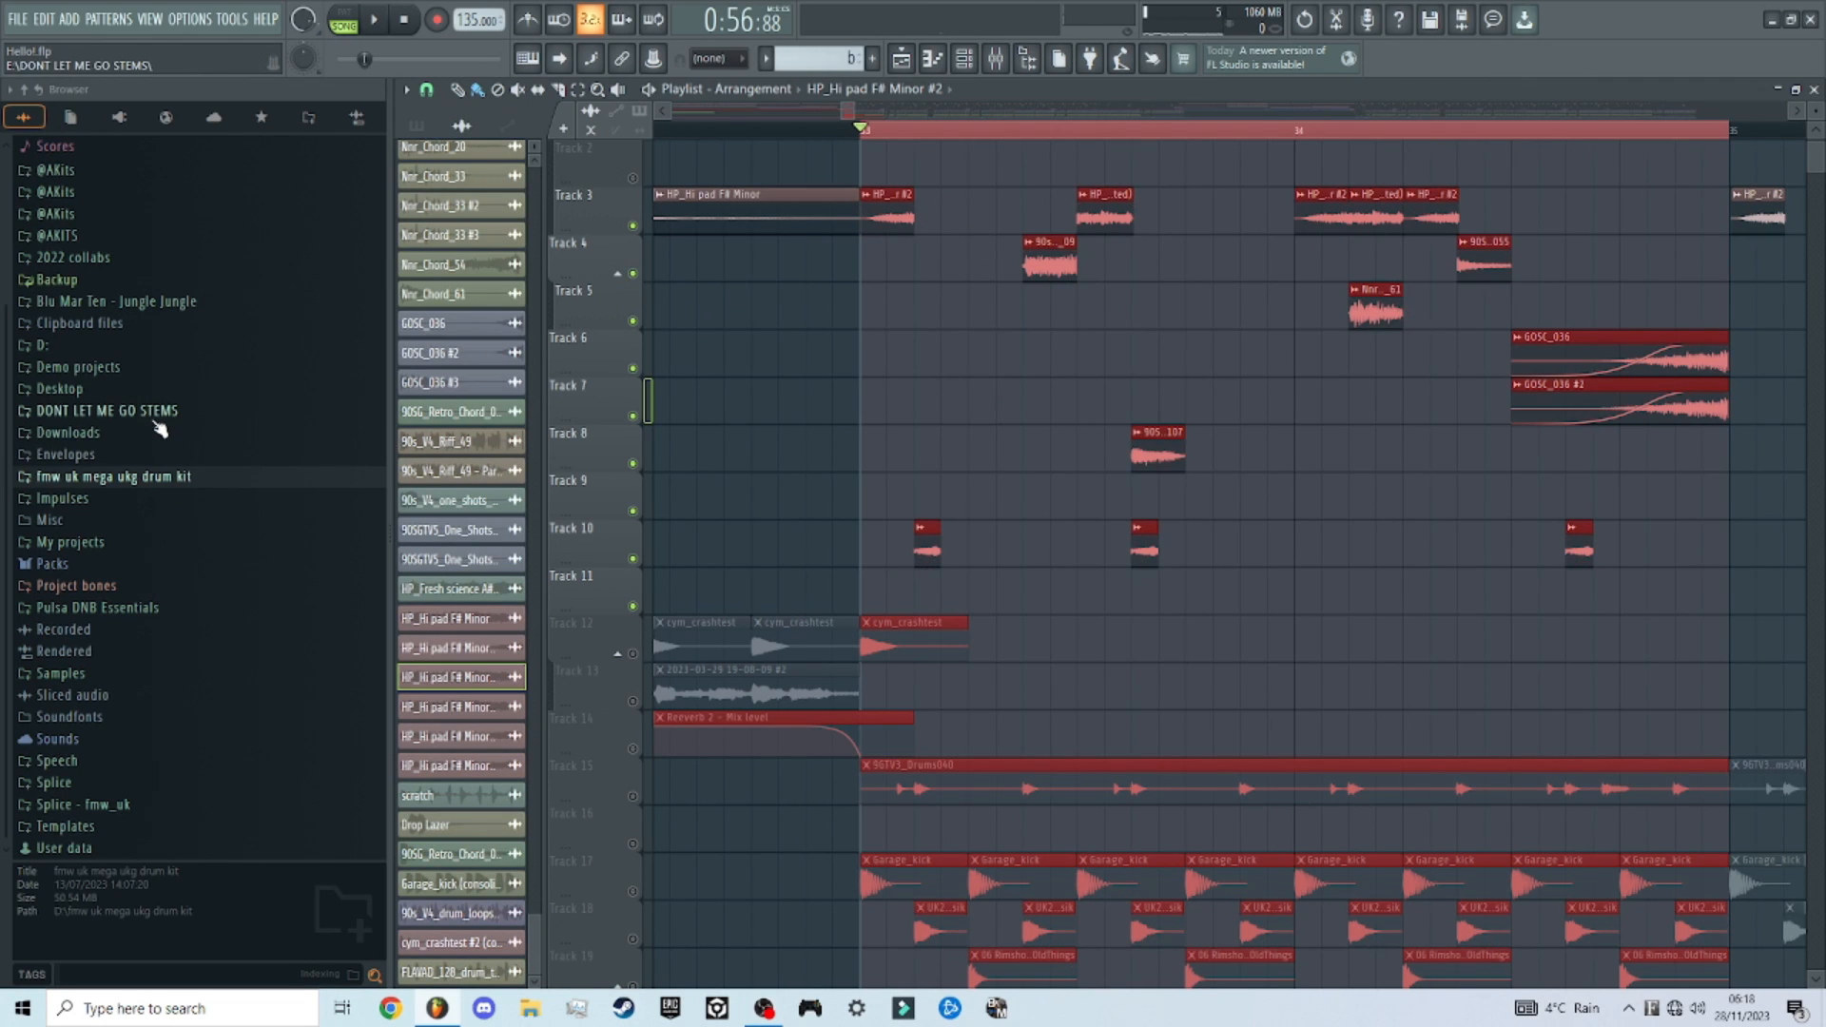
click(62, 173)
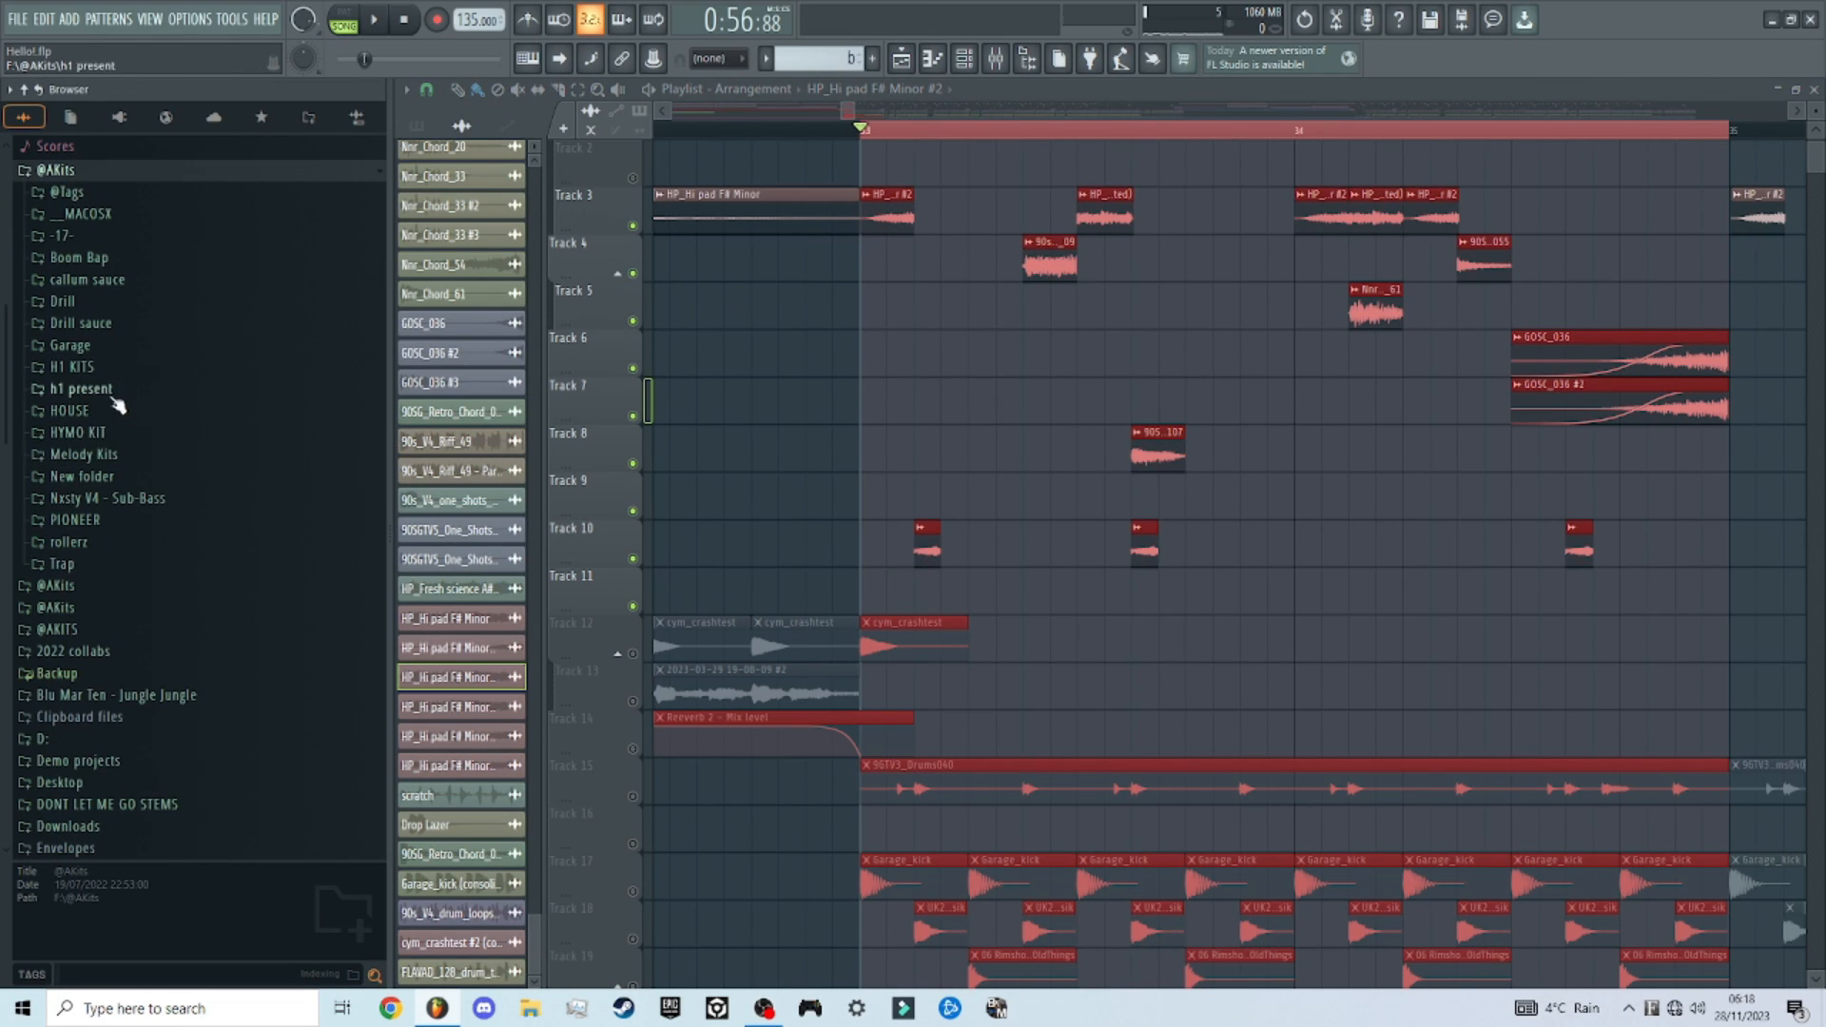
click(71, 345)
click(216, 565)
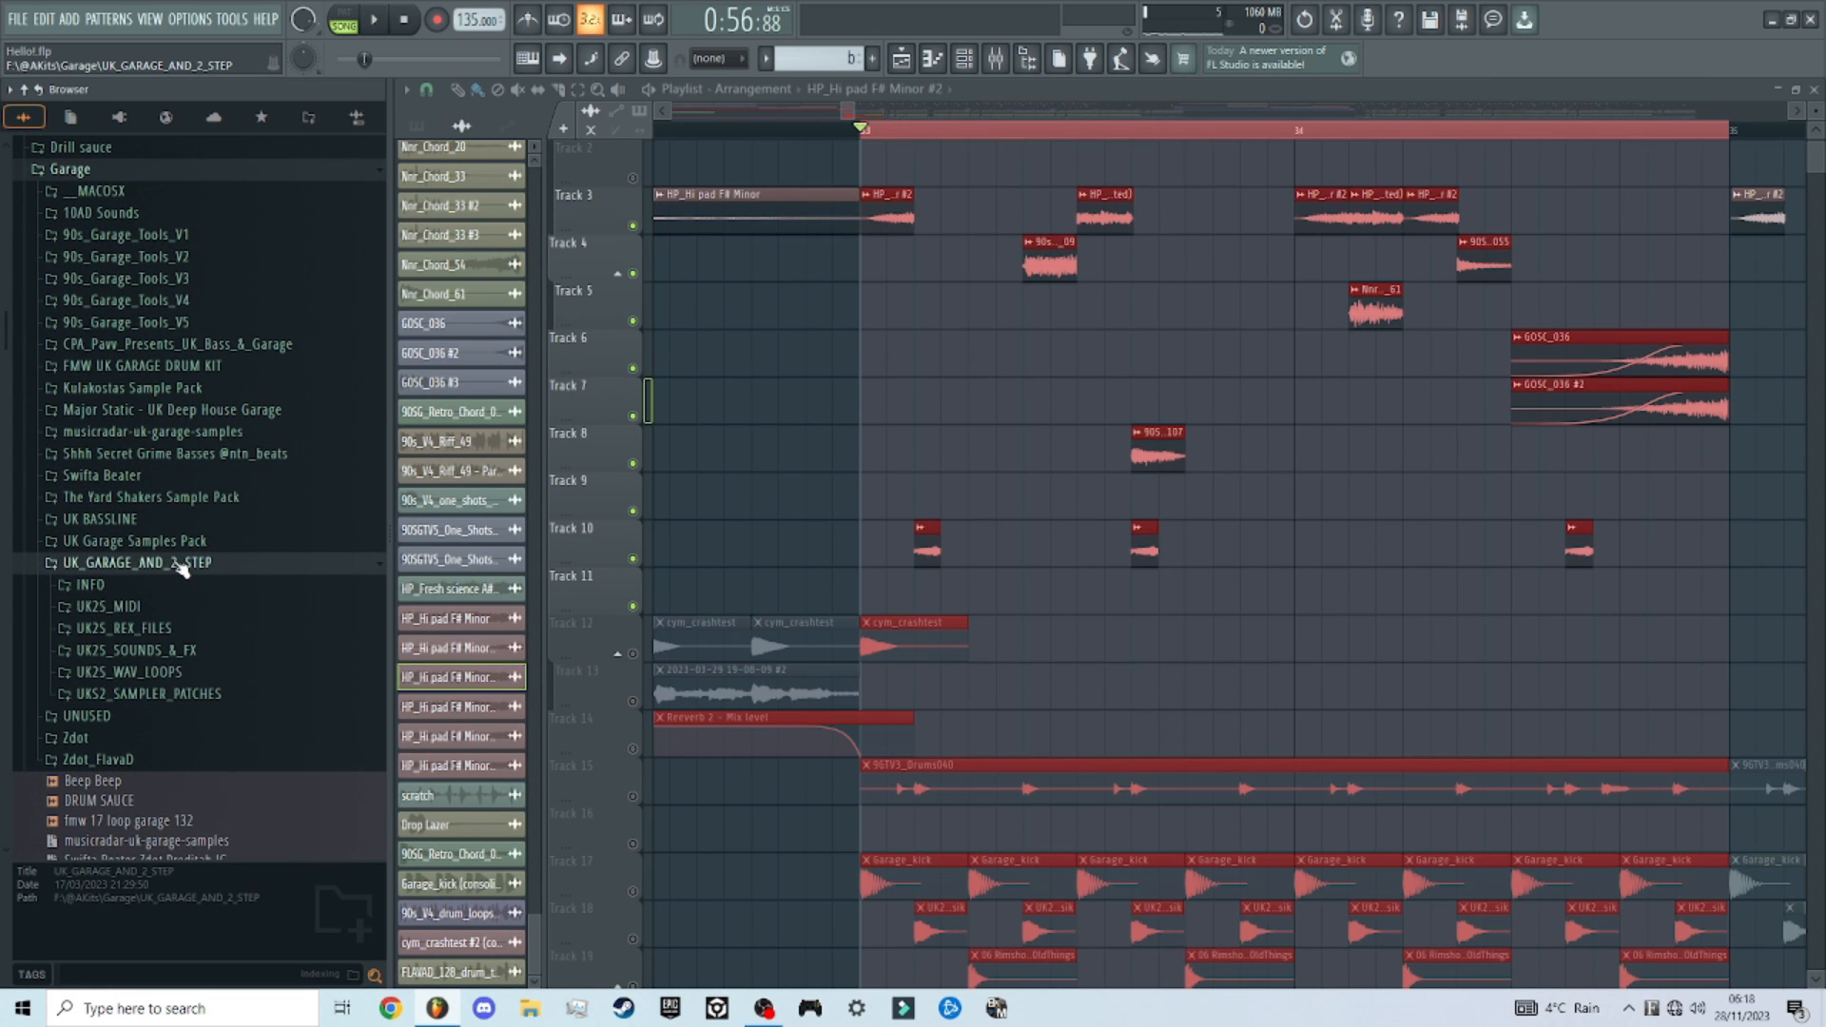
click(180, 566)
click(155, 343)
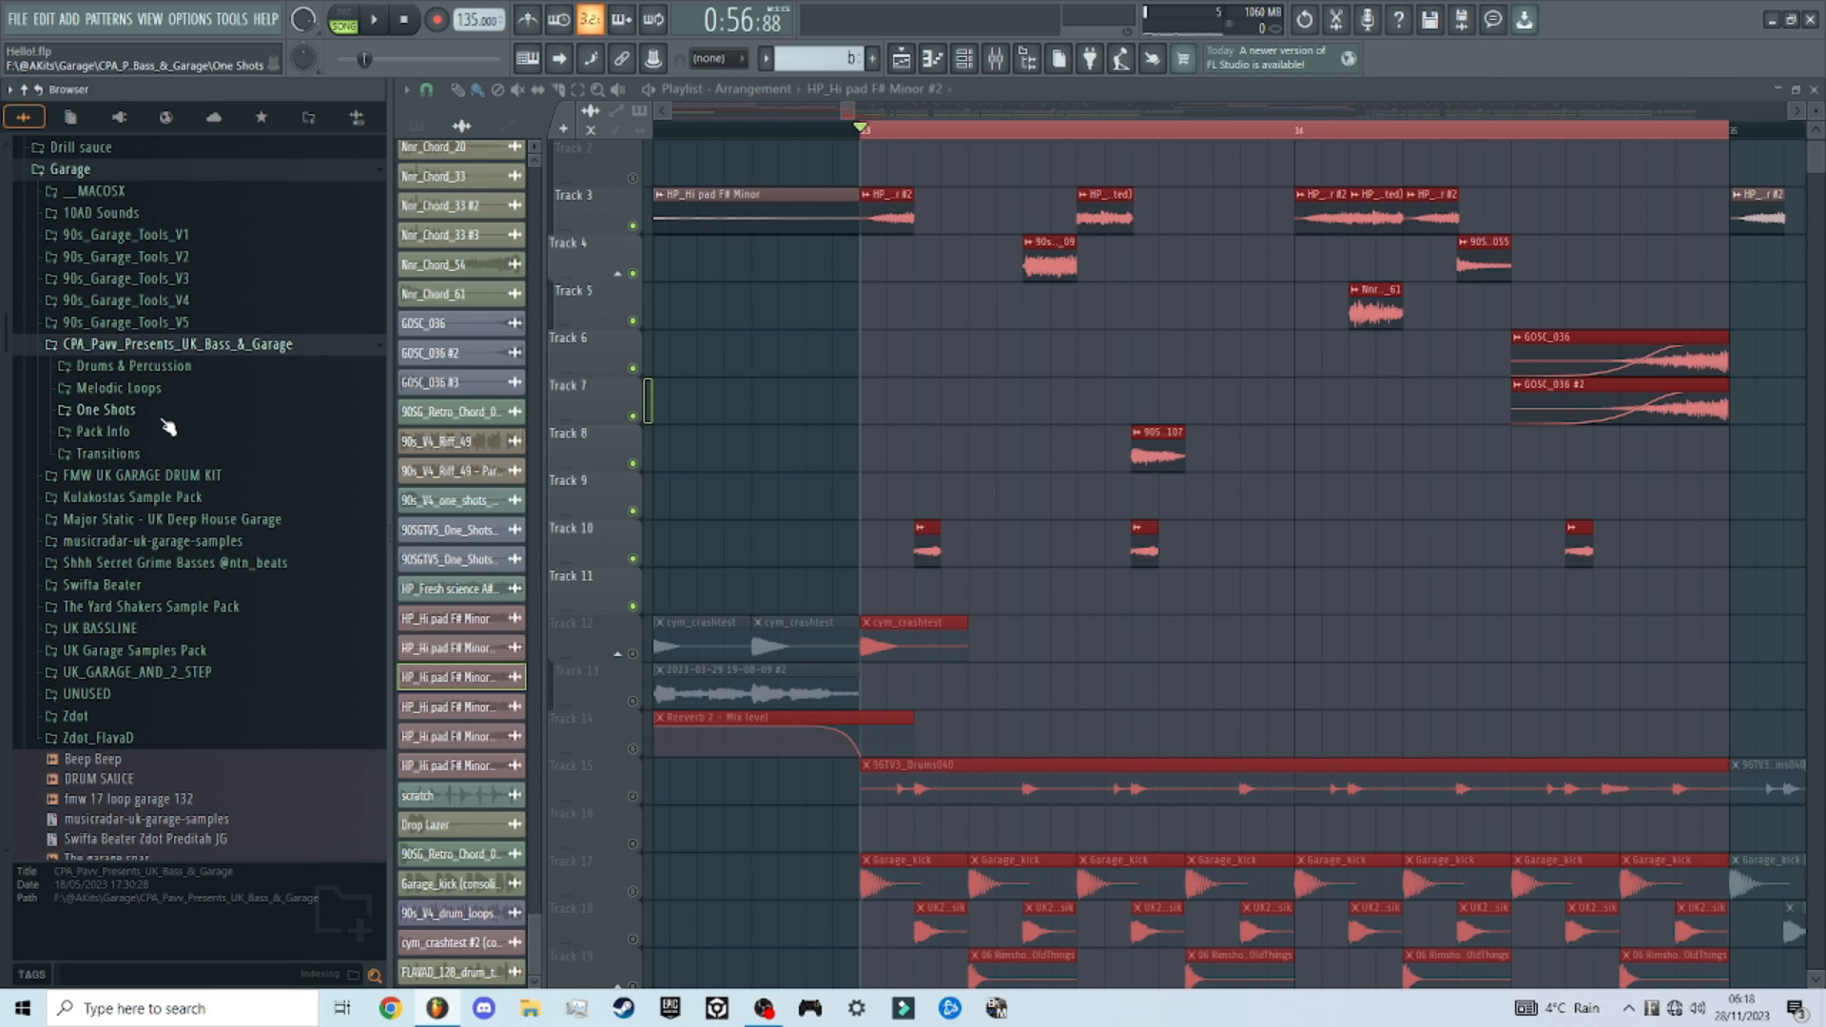
Step: Open the Pads folder in the pack's One Shots and audition several pads, including PVP_Pad_Oneshot_Jupiter_F
click(107, 410)
click(103, 562)
click(219, 622)
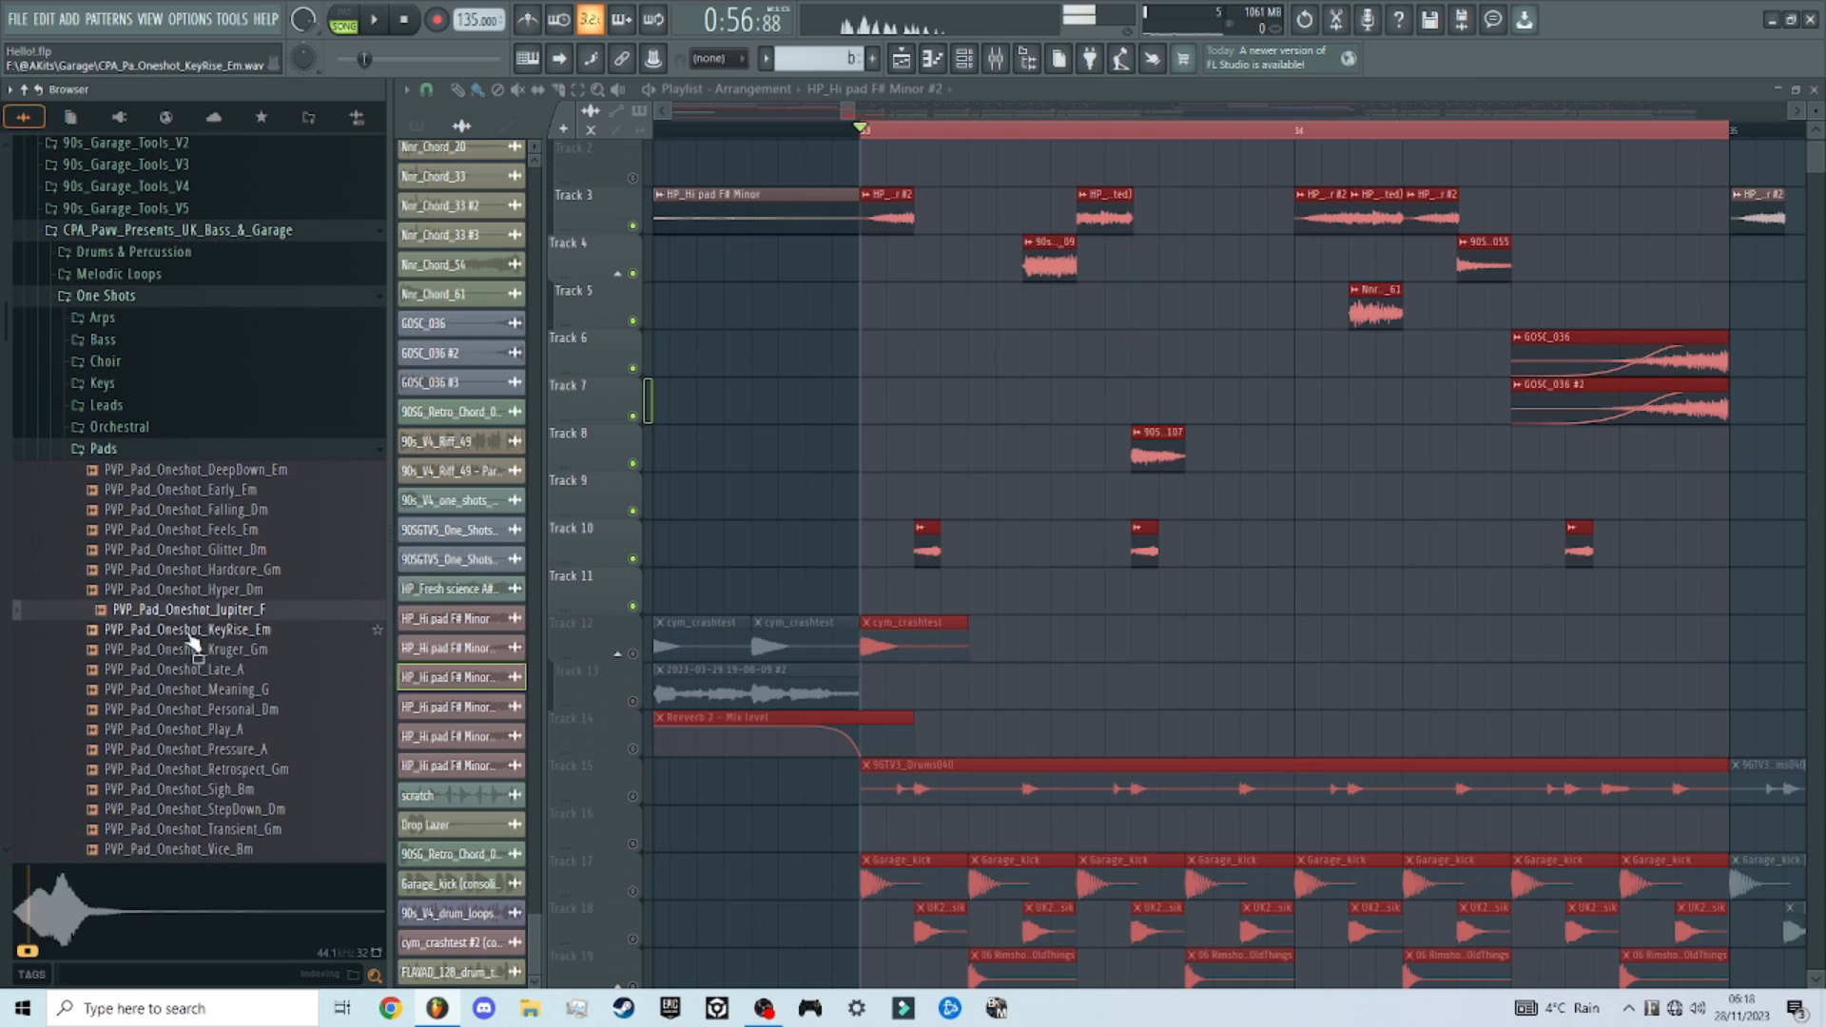
click(219, 720)
click(218, 789)
Step: Switch to the Keys one-shots folder and audition several samples, from PVP_Keys_Oneshot_Jingle_Bm to PVP_Keys_Oneshot_Whirl_Em
click(133, 446)
click(136, 384)
click(142, 487)
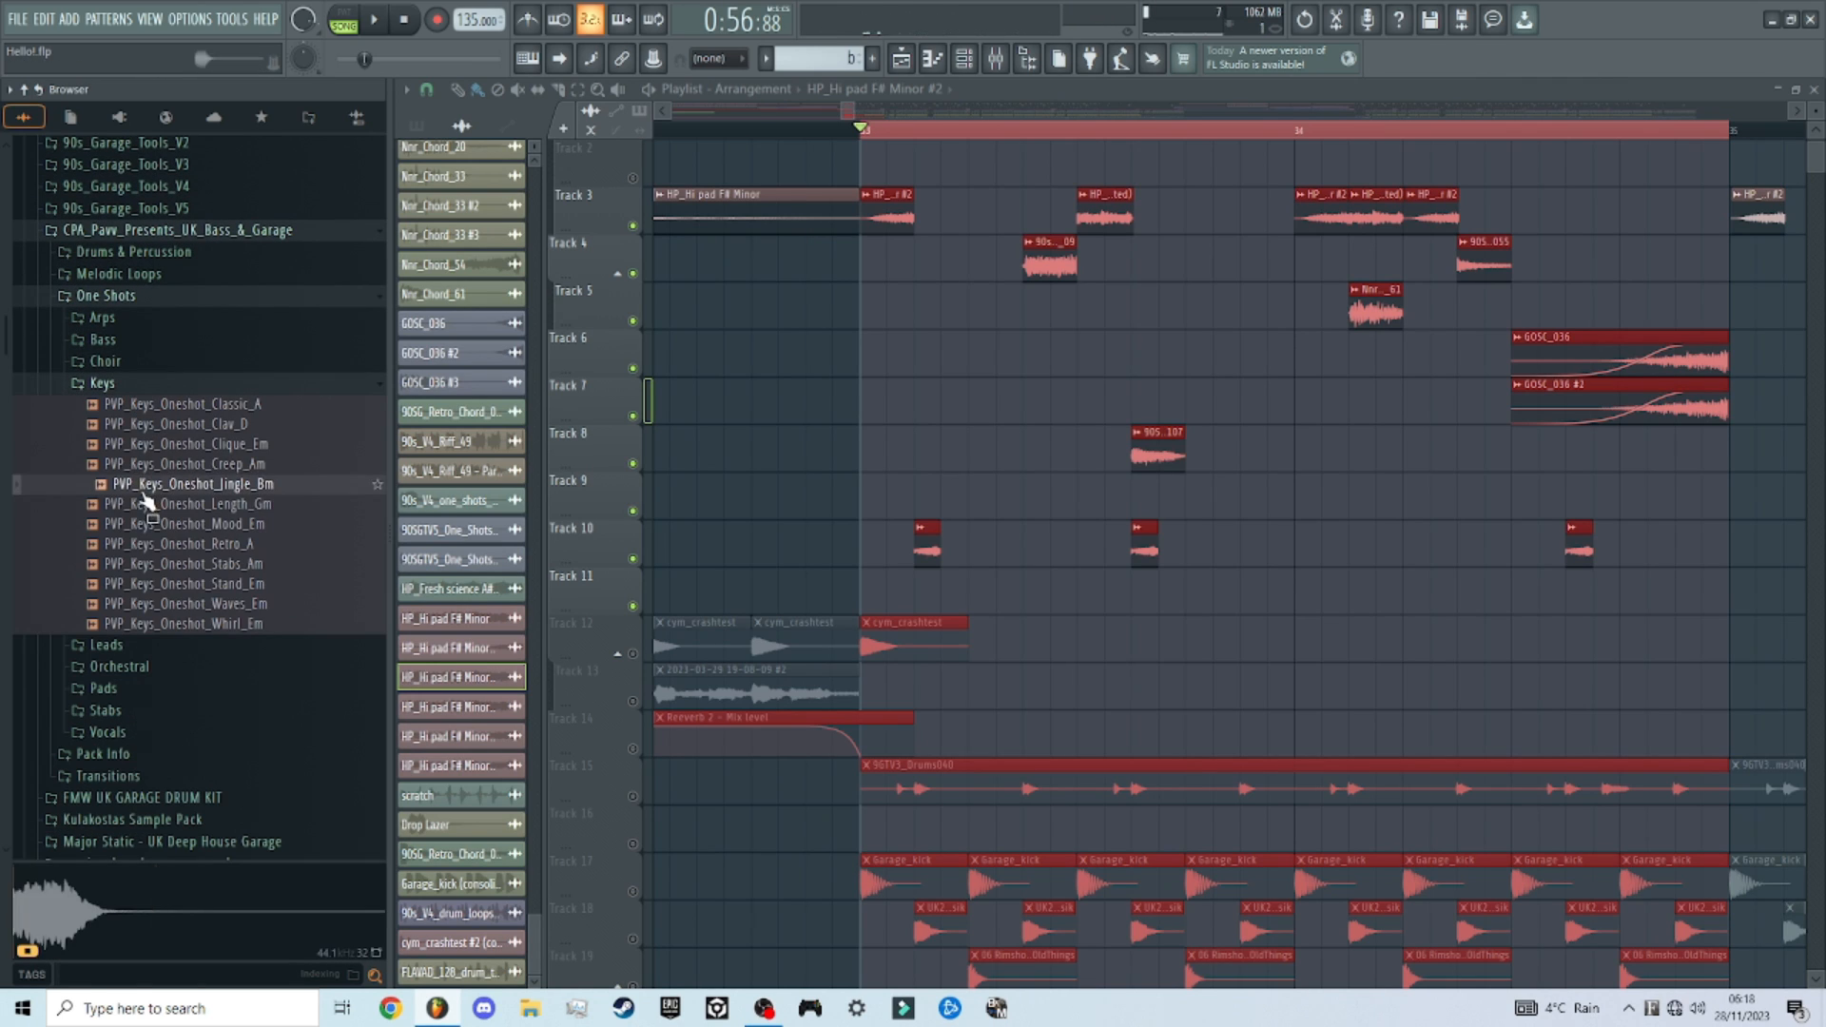
click(150, 505)
click(169, 565)
click(181, 605)
click(183, 628)
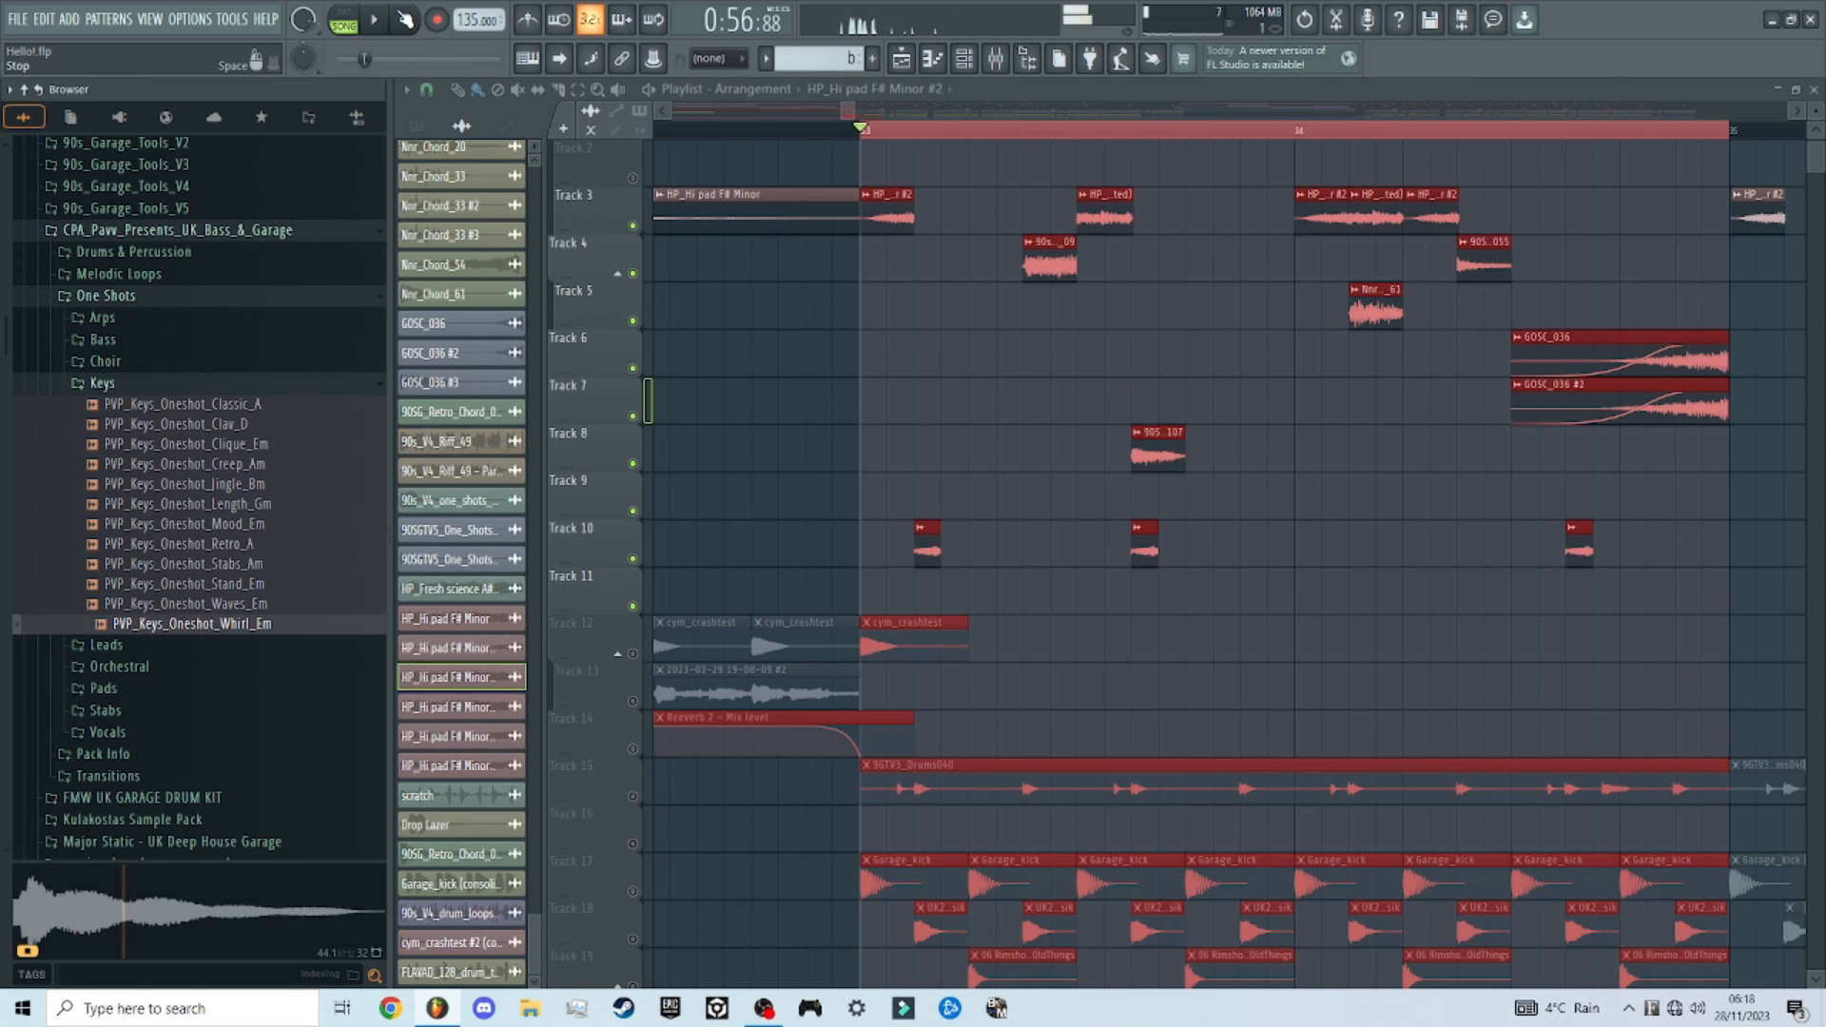
Step: Play the selected drop section from bar 33 with only tracks 3 to 11 audible
scroll(1396, 287, down, 3)
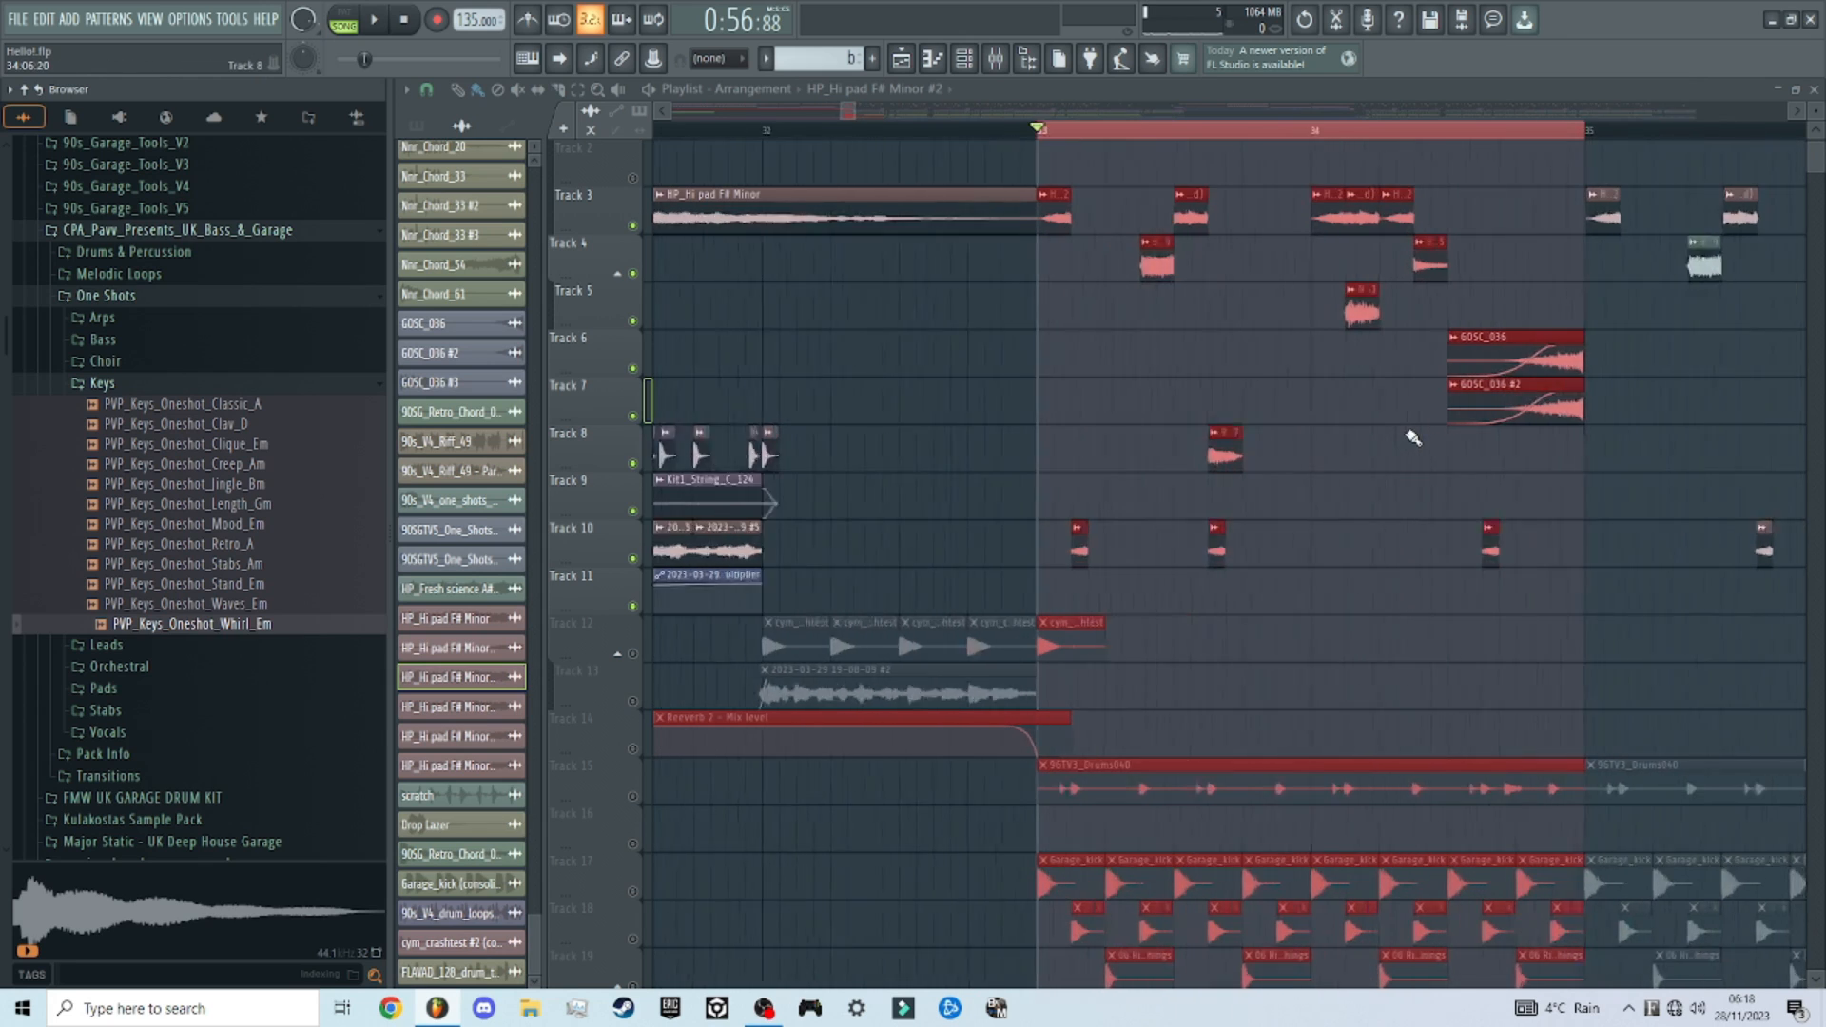
scroll(1403, 433, up, 3)
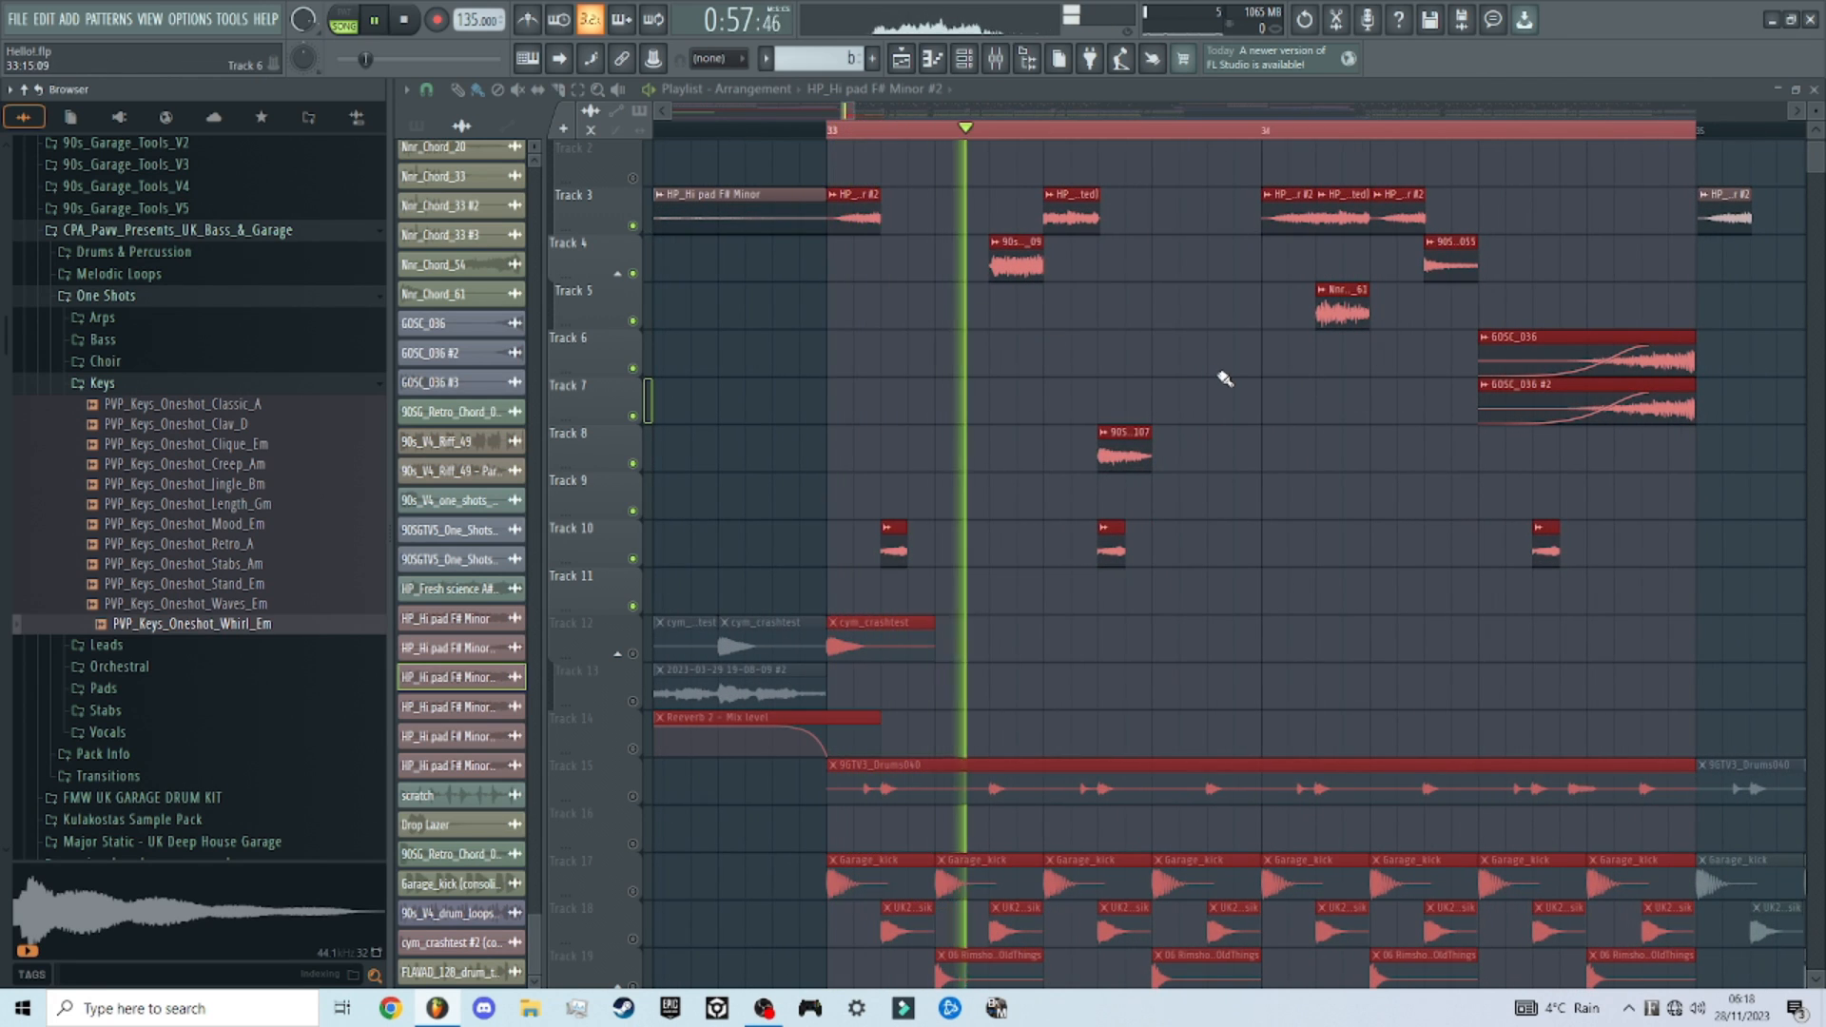
scroll(1351, 447, down, 3)
scroll(1420, 492, up, 3)
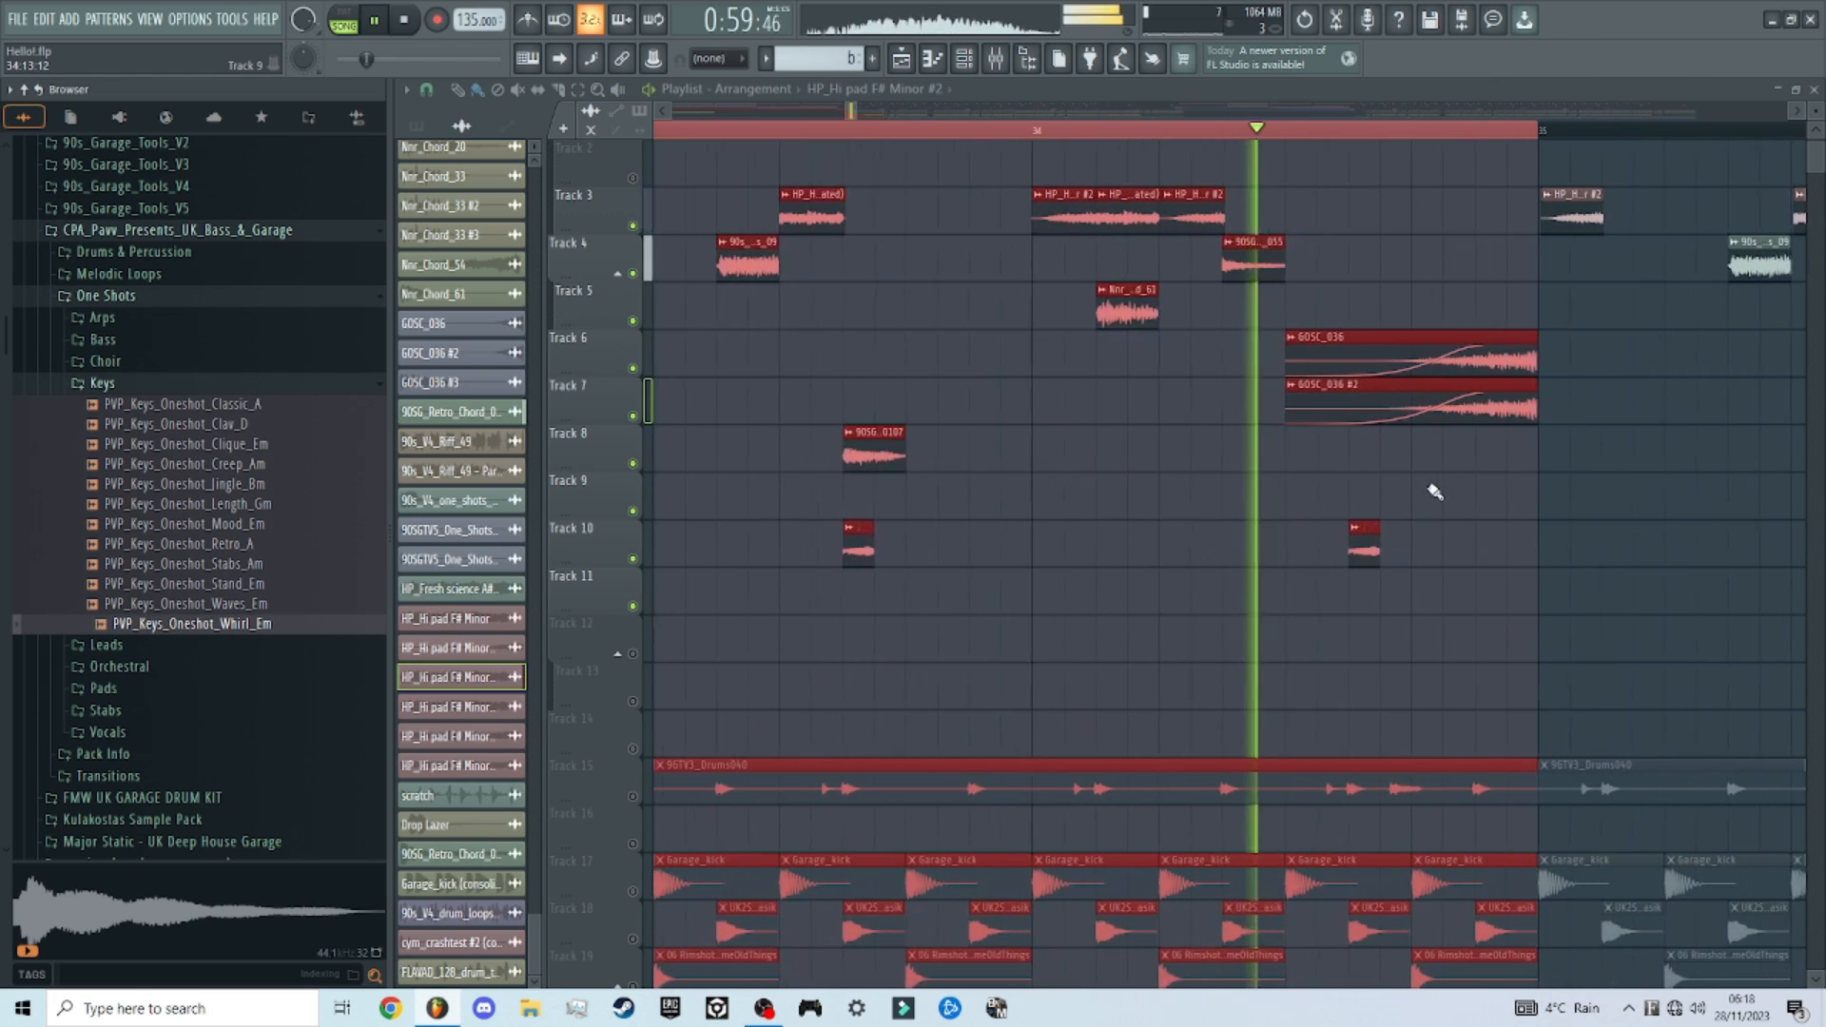
key(space)
Step: Clear the clip selection, solo track 3 and play its HP_Hi pad F# Minor #2 clips from bar 34
scroll(1221, 412, down, 3)
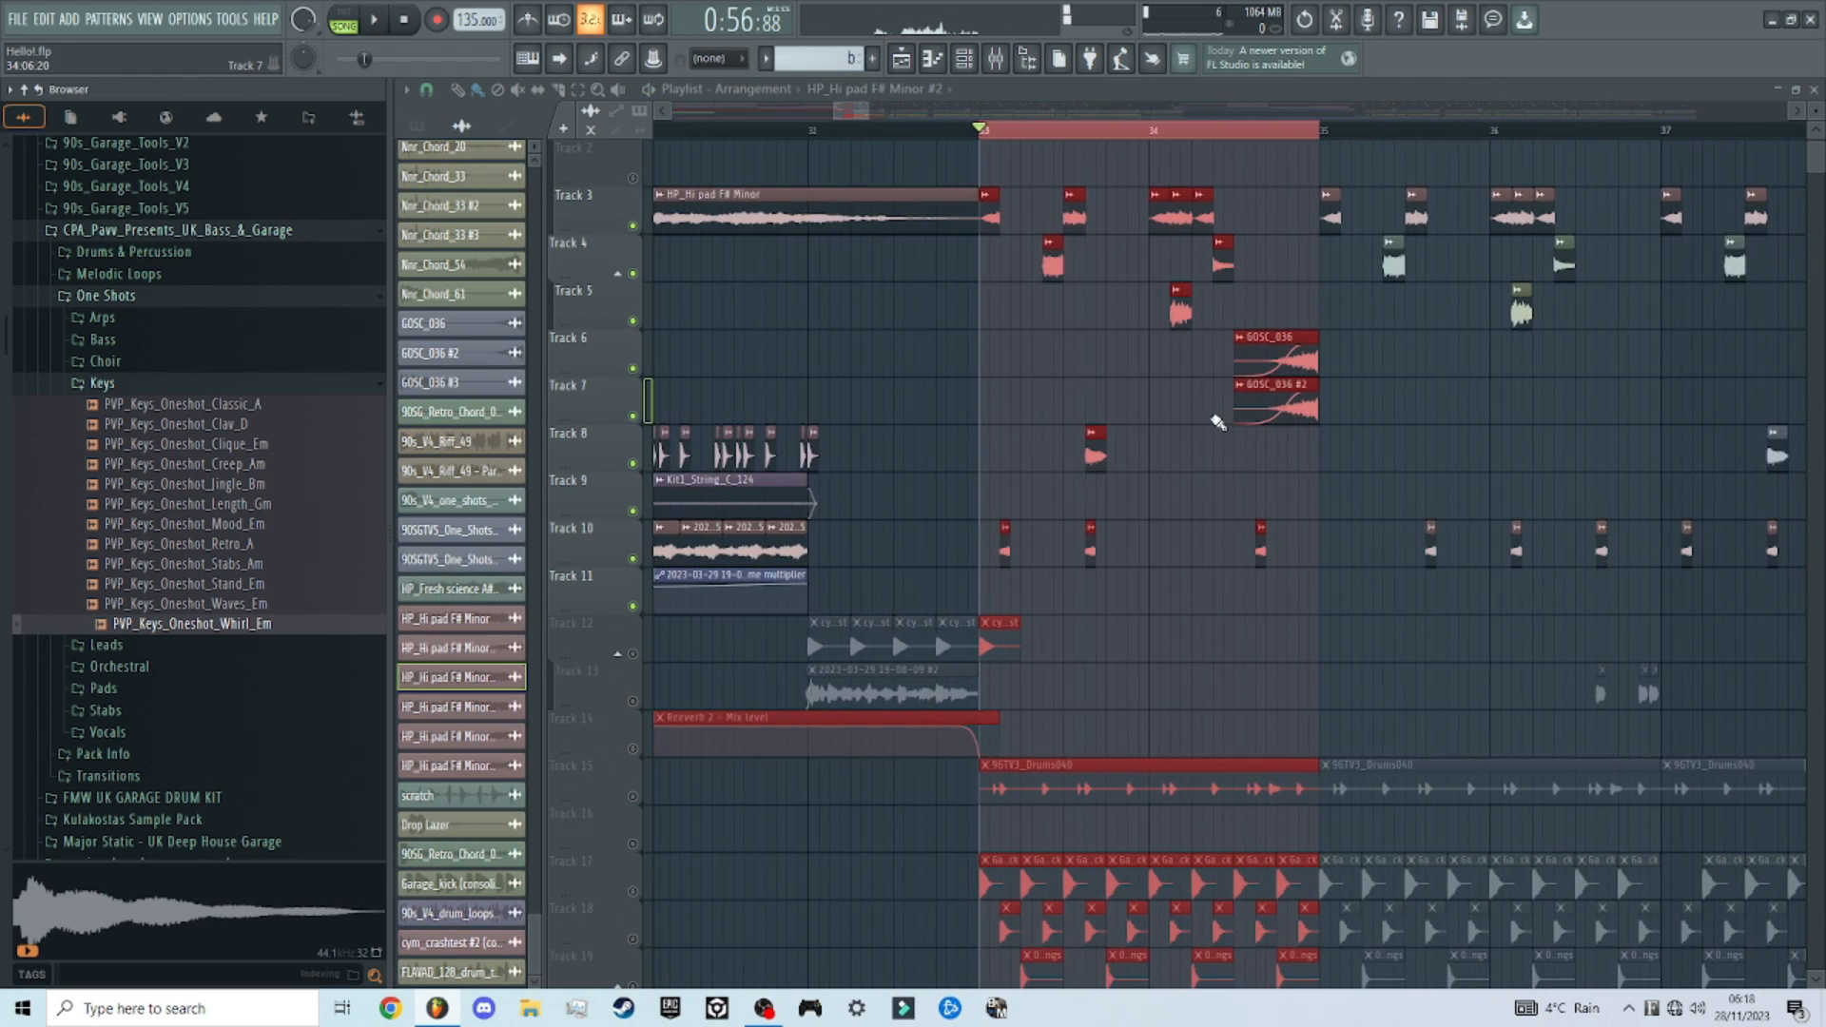
scroll(1215, 408, up, 4)
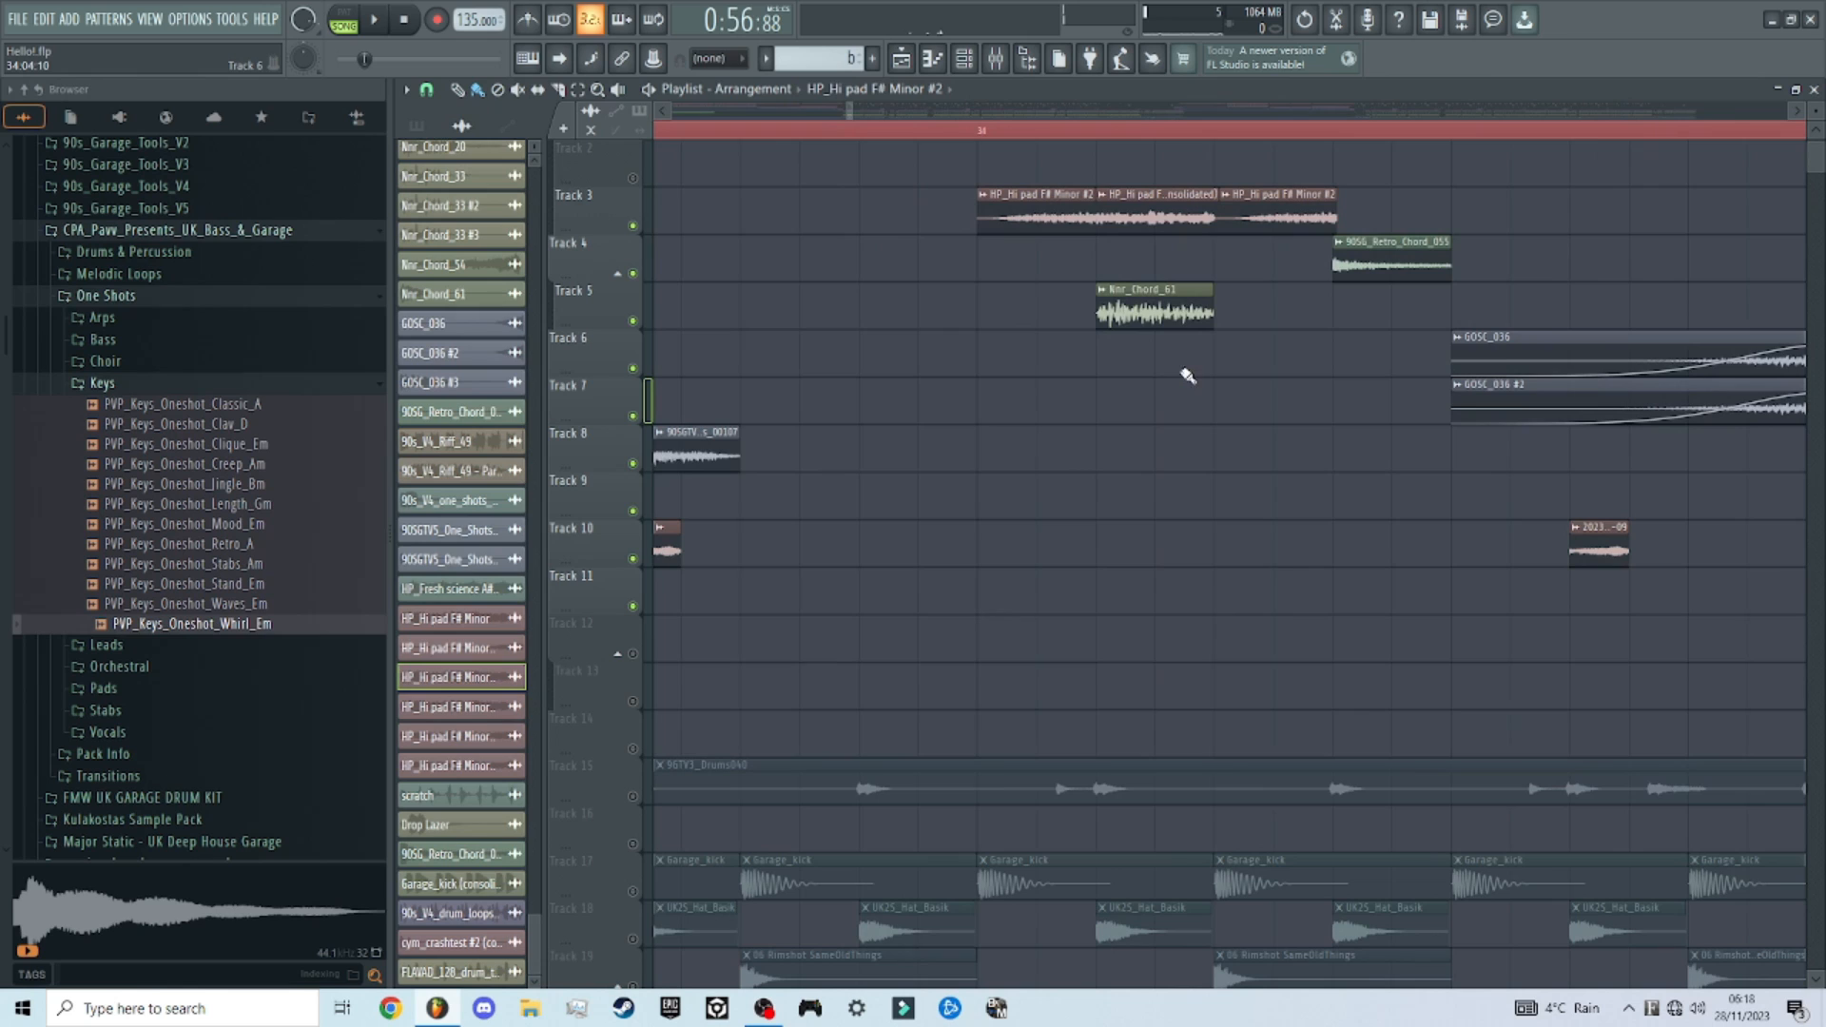
scroll(1184, 380, down, 3)
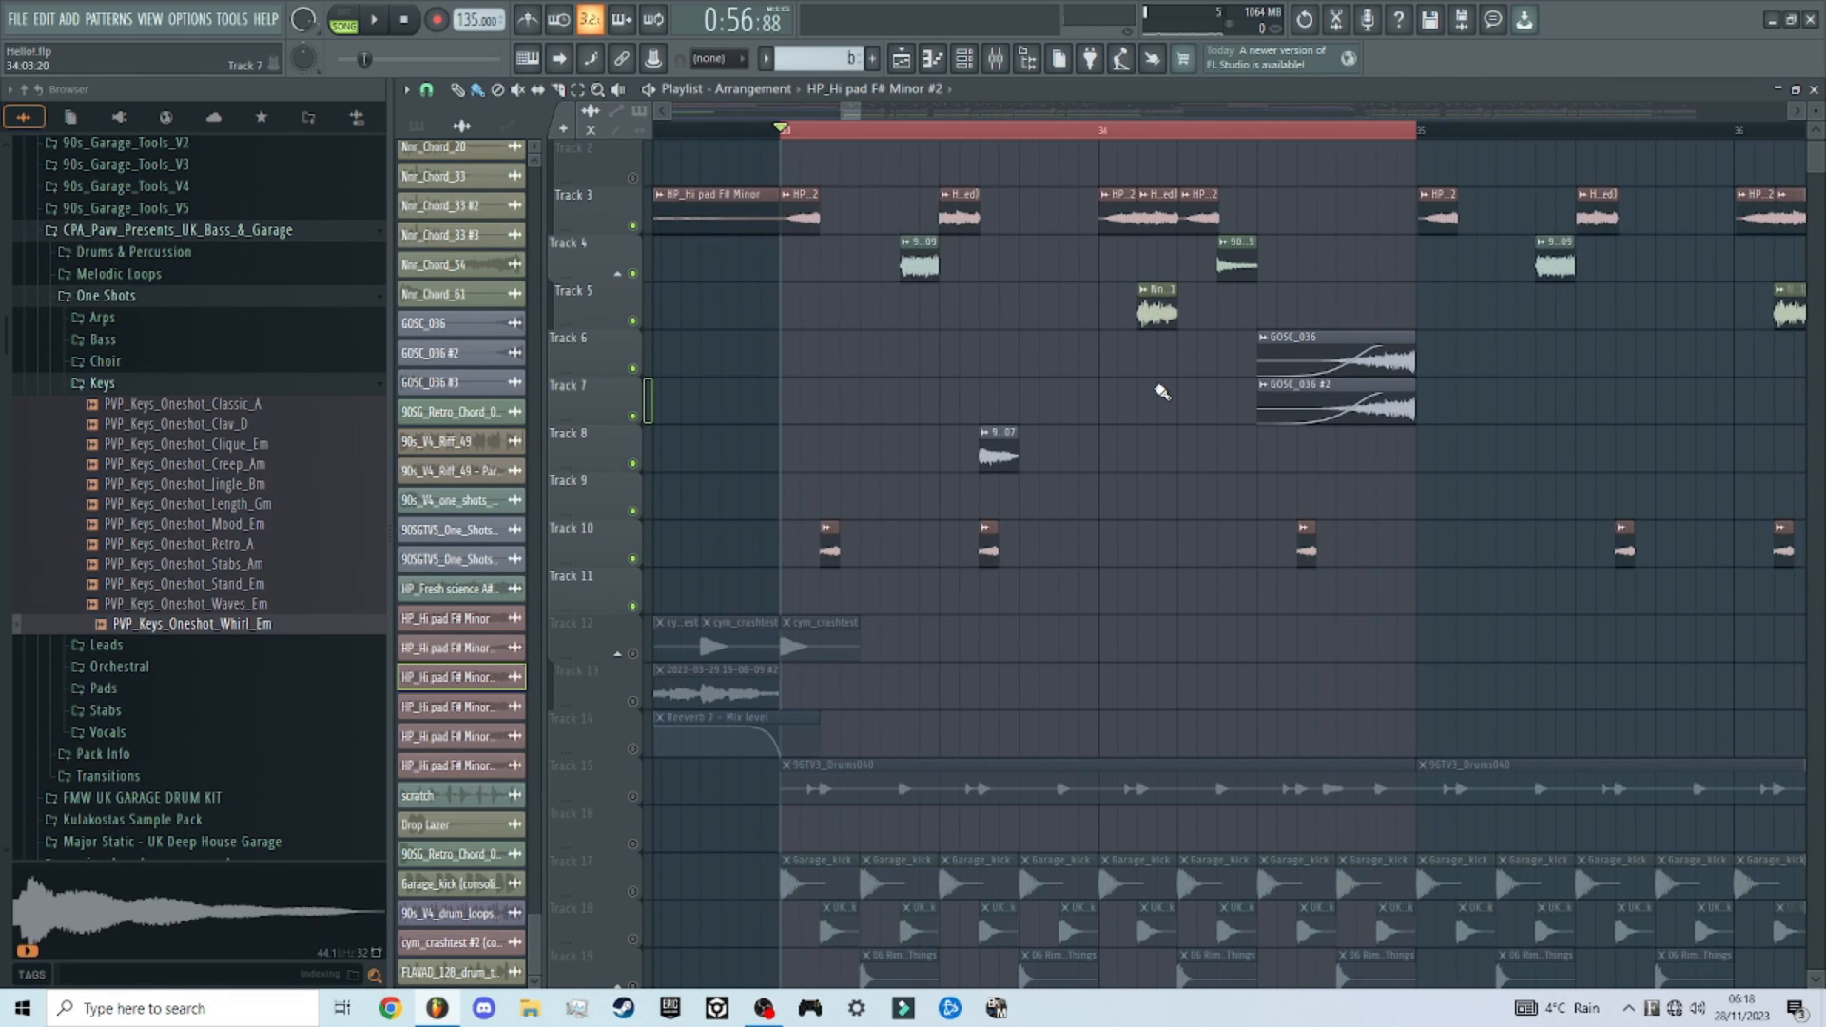
scroll(1162, 392, up, 4)
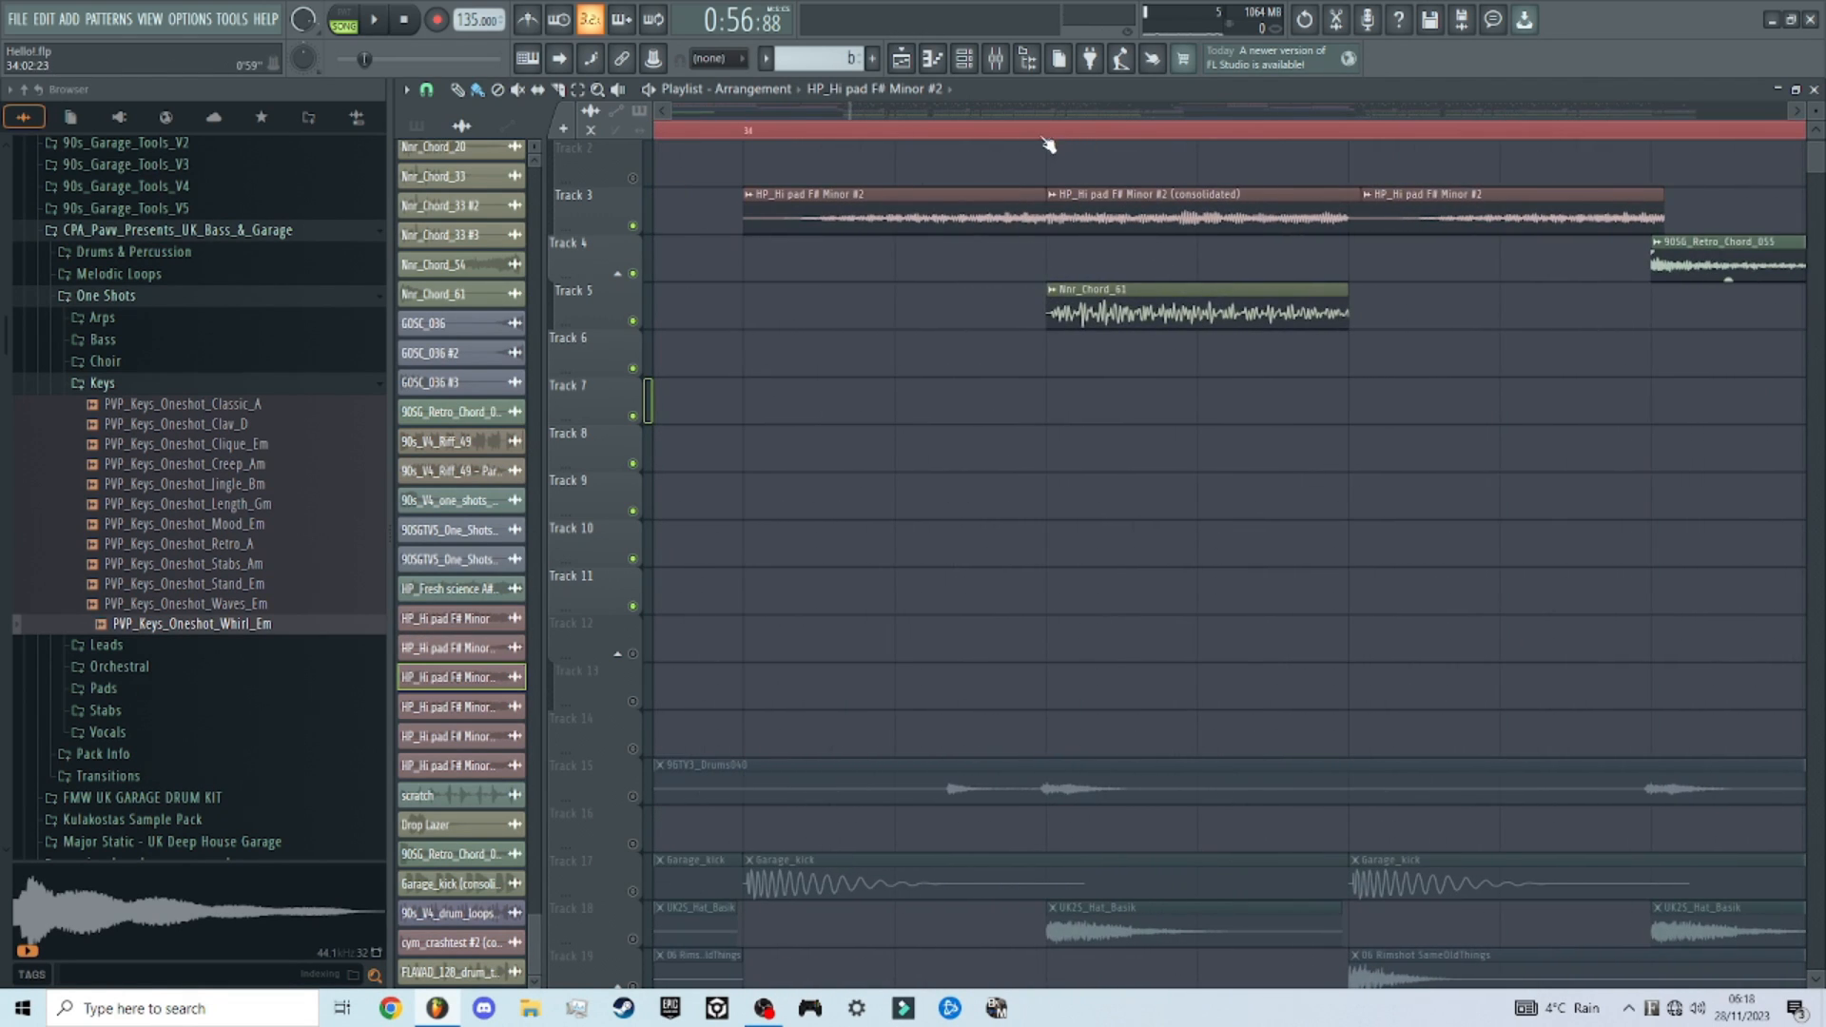
ctrl+click(632, 225)
key(space)
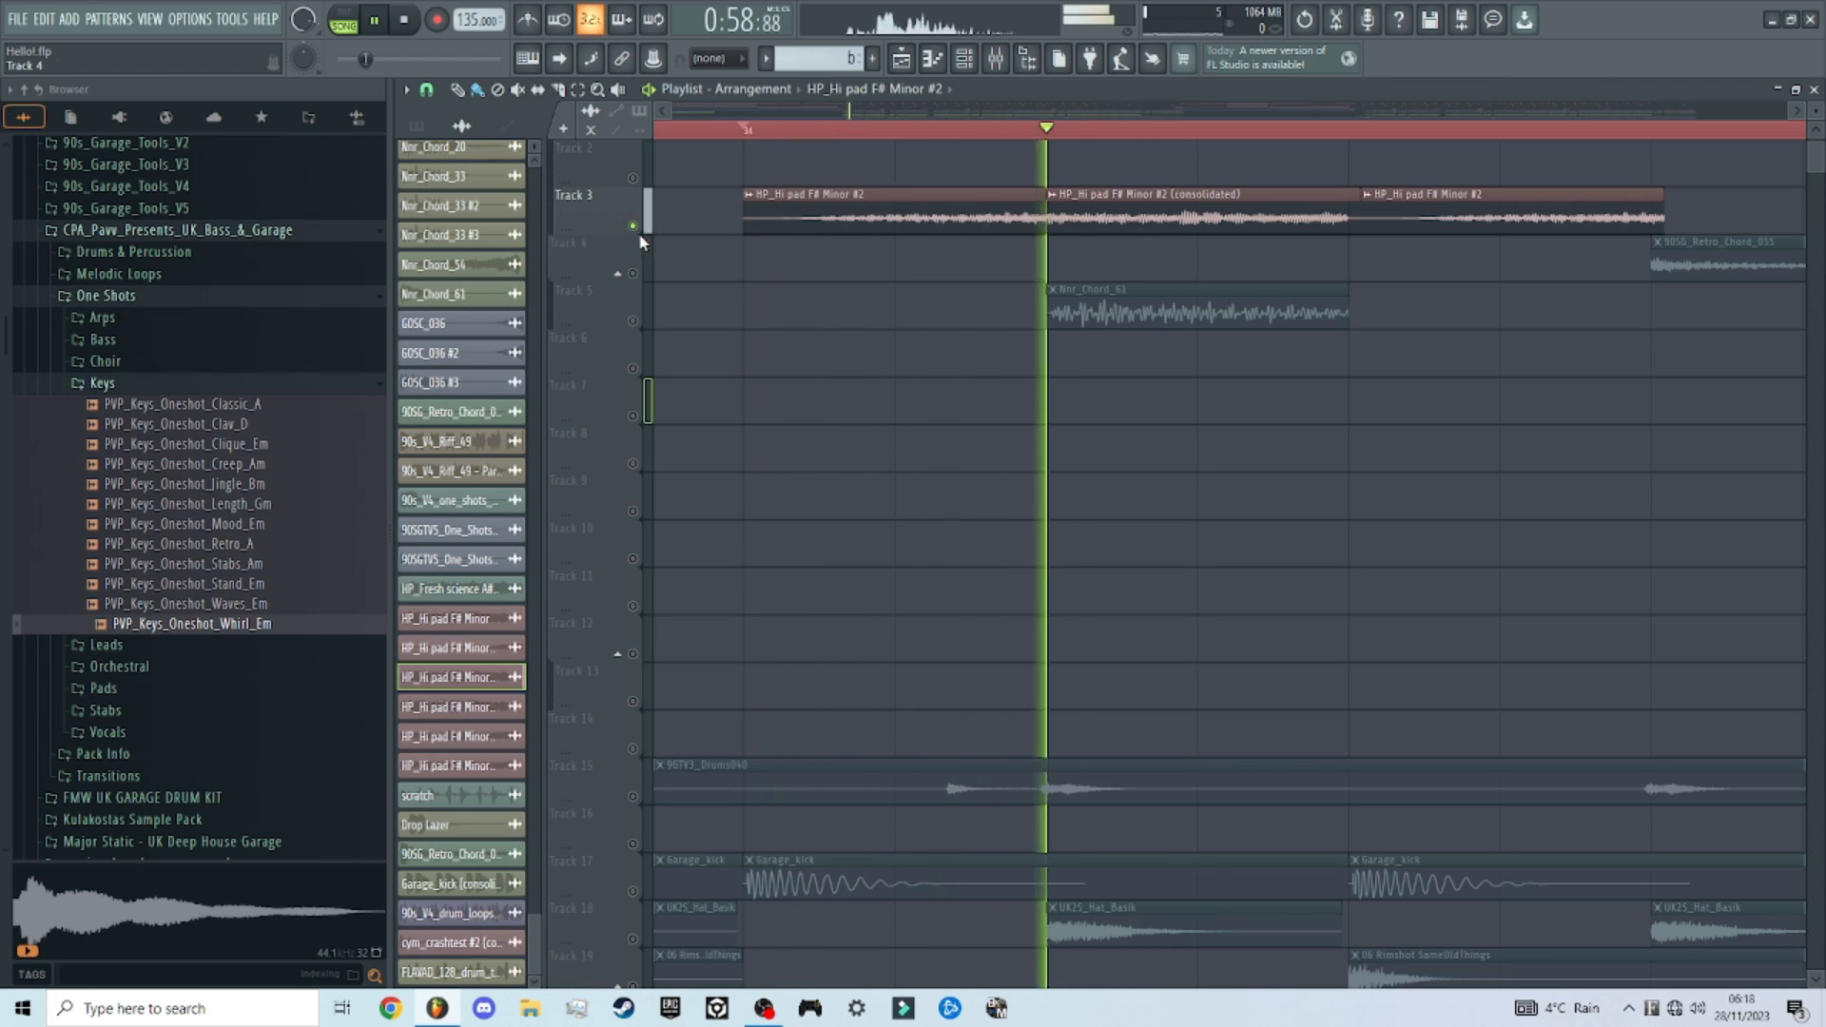
key(space)
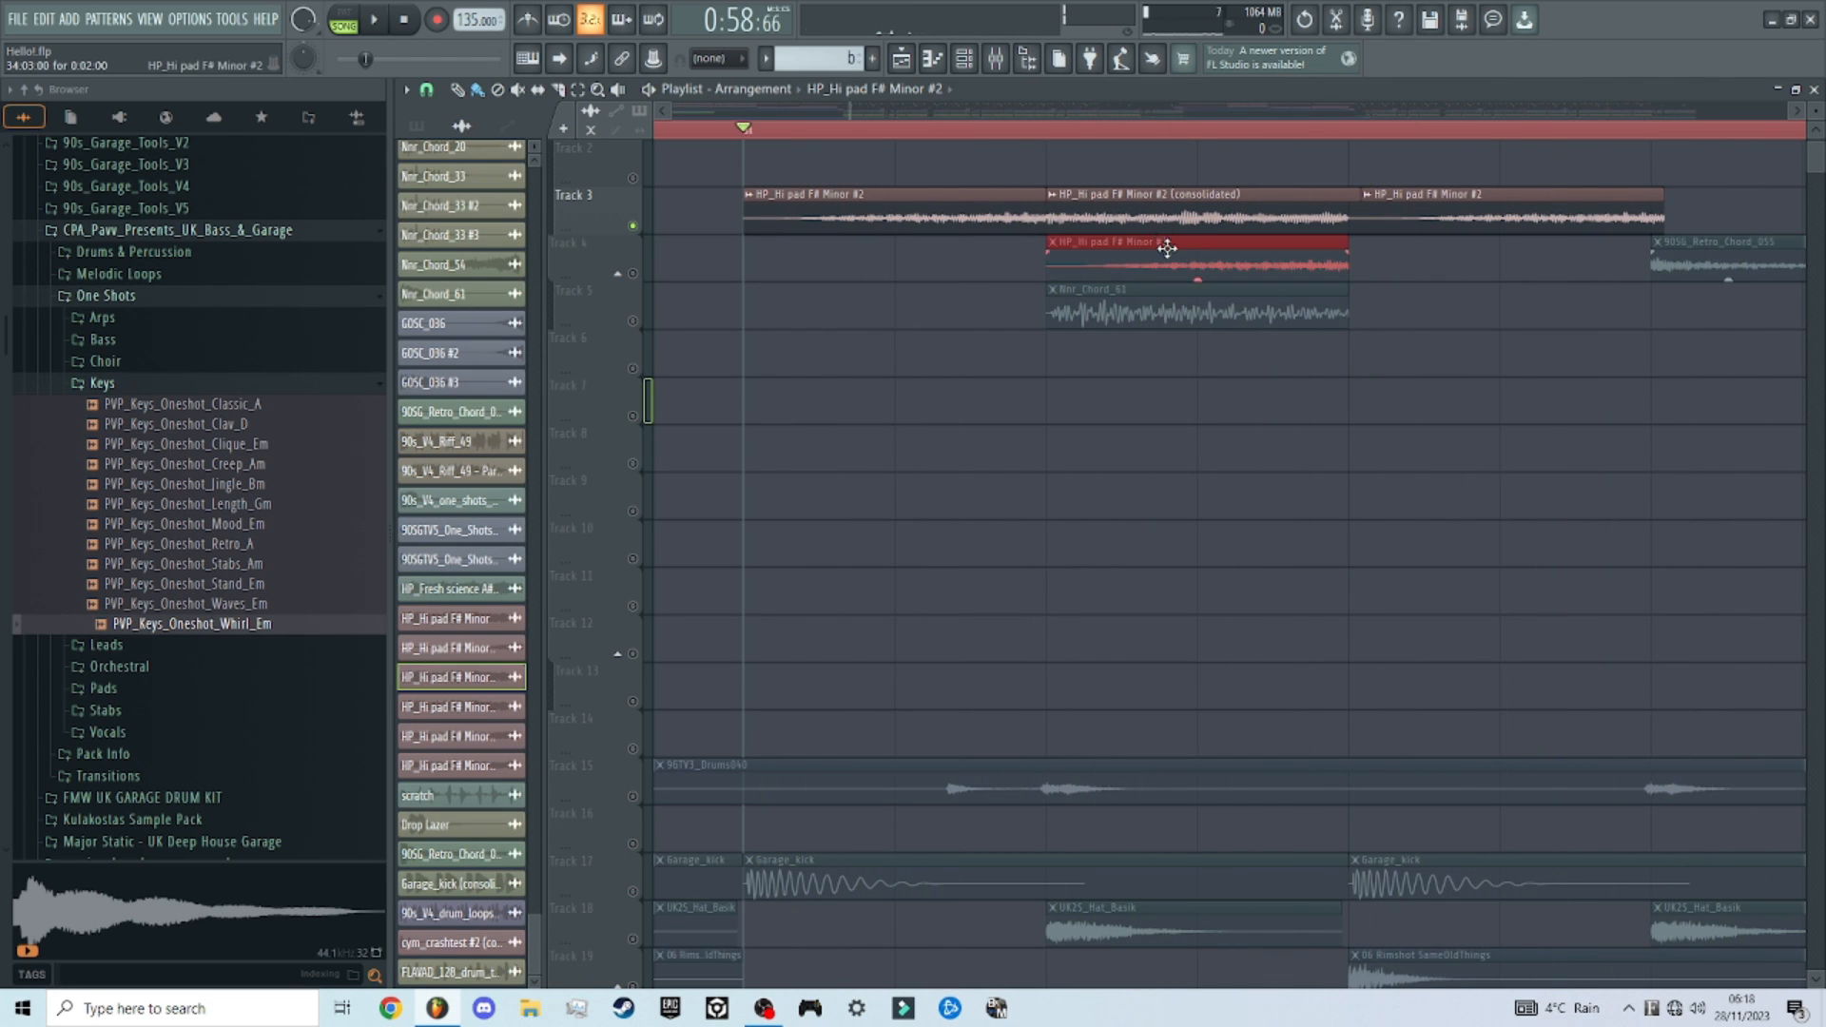
Step: Delete the muted HP_Hi pad F# Minor clip from track 4 at bar 34
right_click(1167, 249)
double_click(1147, 212)
key(Escape)
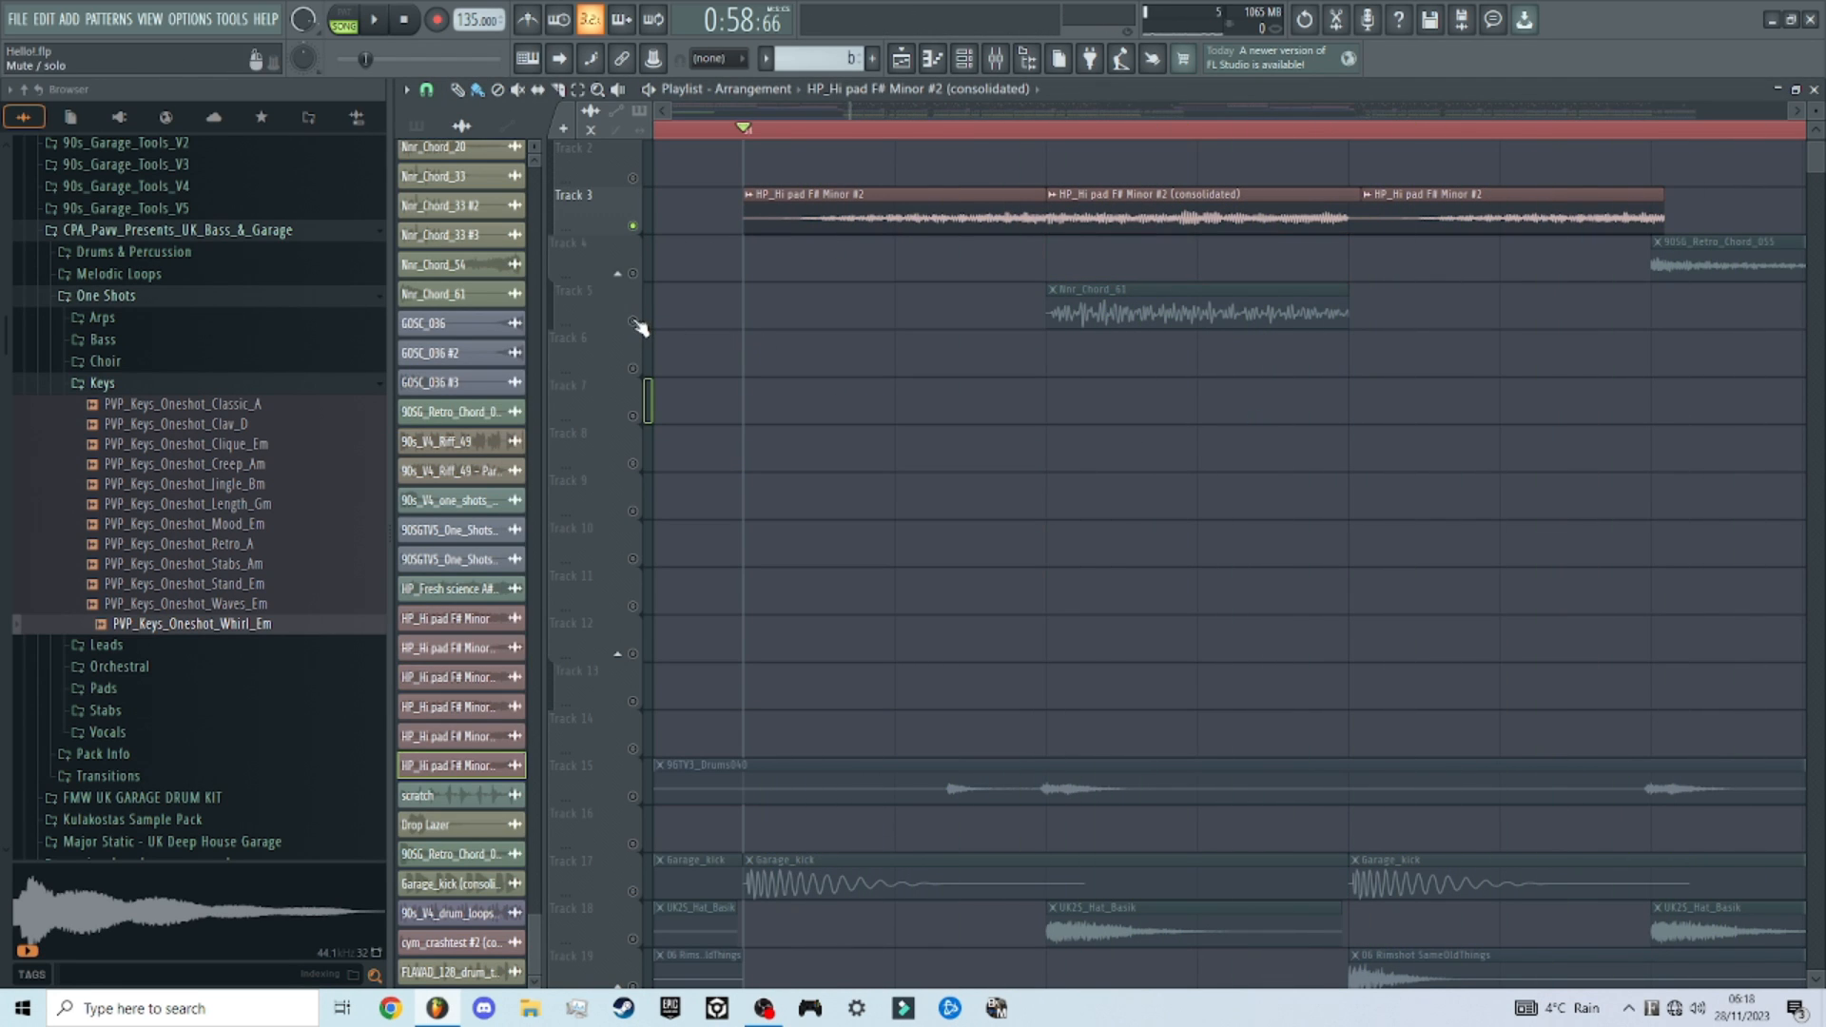
Step: Play the chord clips with only tracks 3, 4 and 5 audible, and restore all tracks
click(634, 321)
key(space)
scroll(1250, 384, down, 5)
key(space)
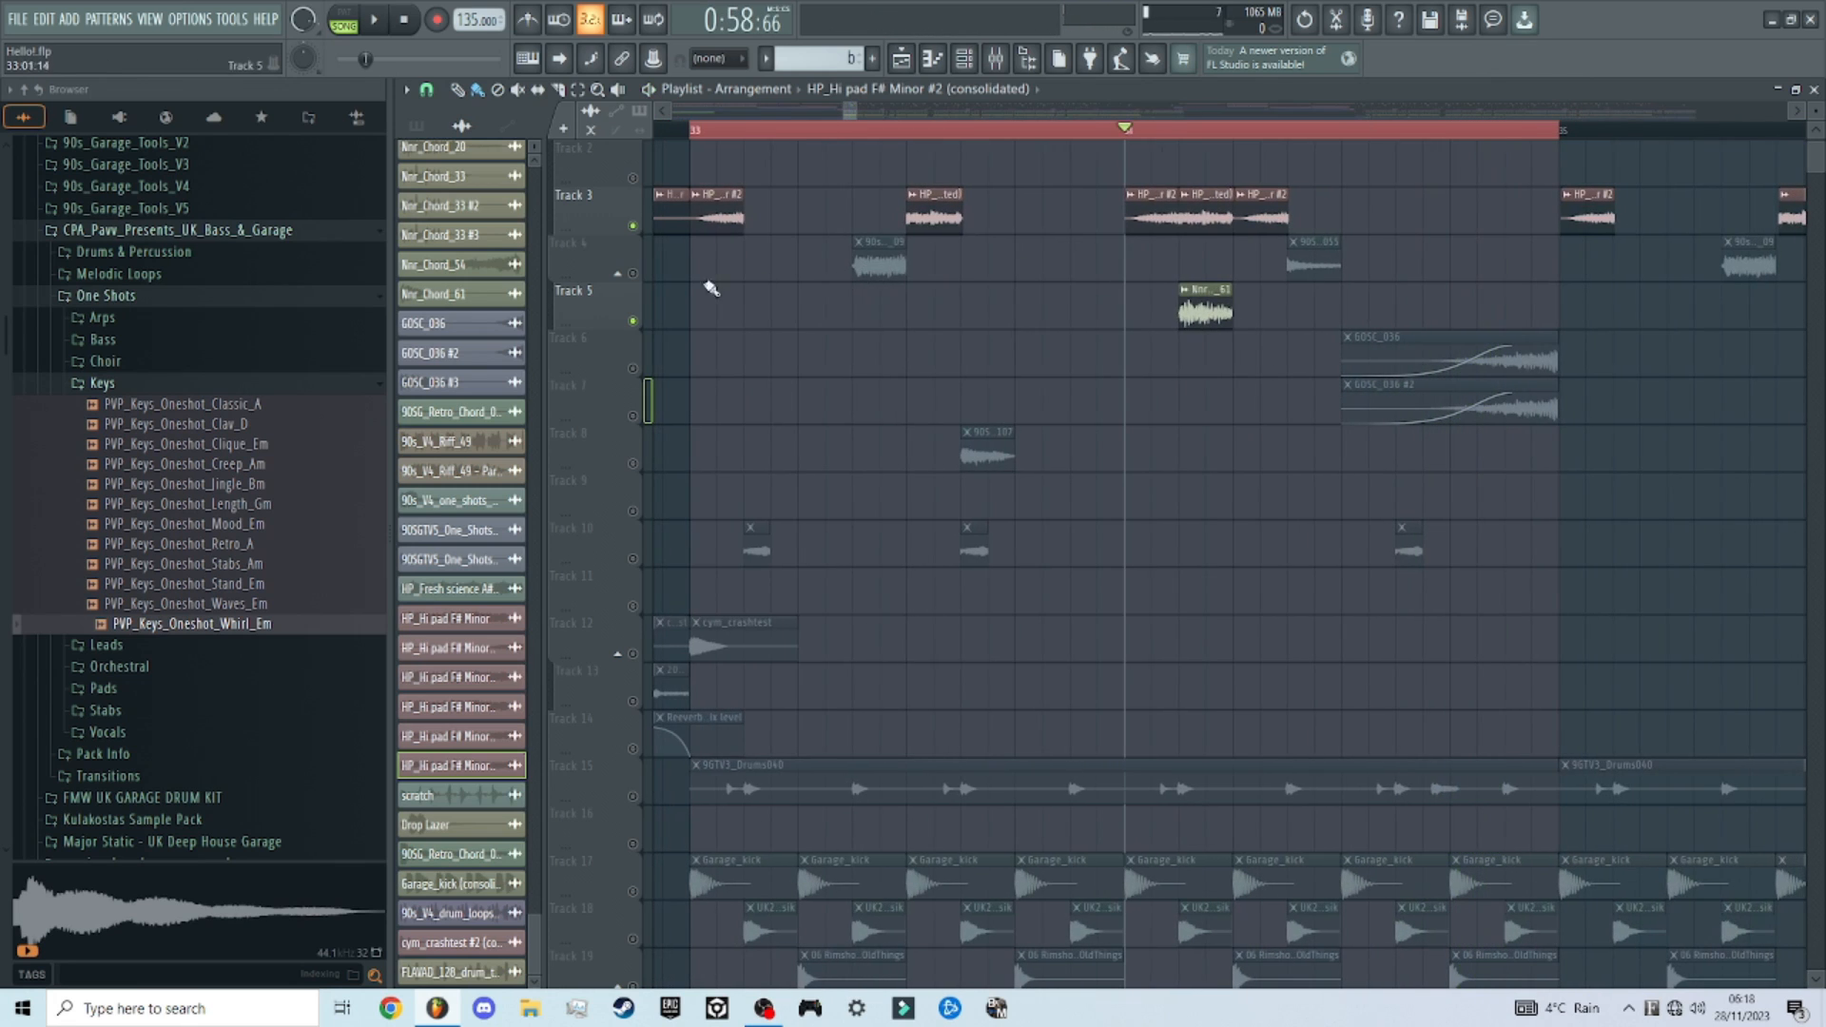
key(space)
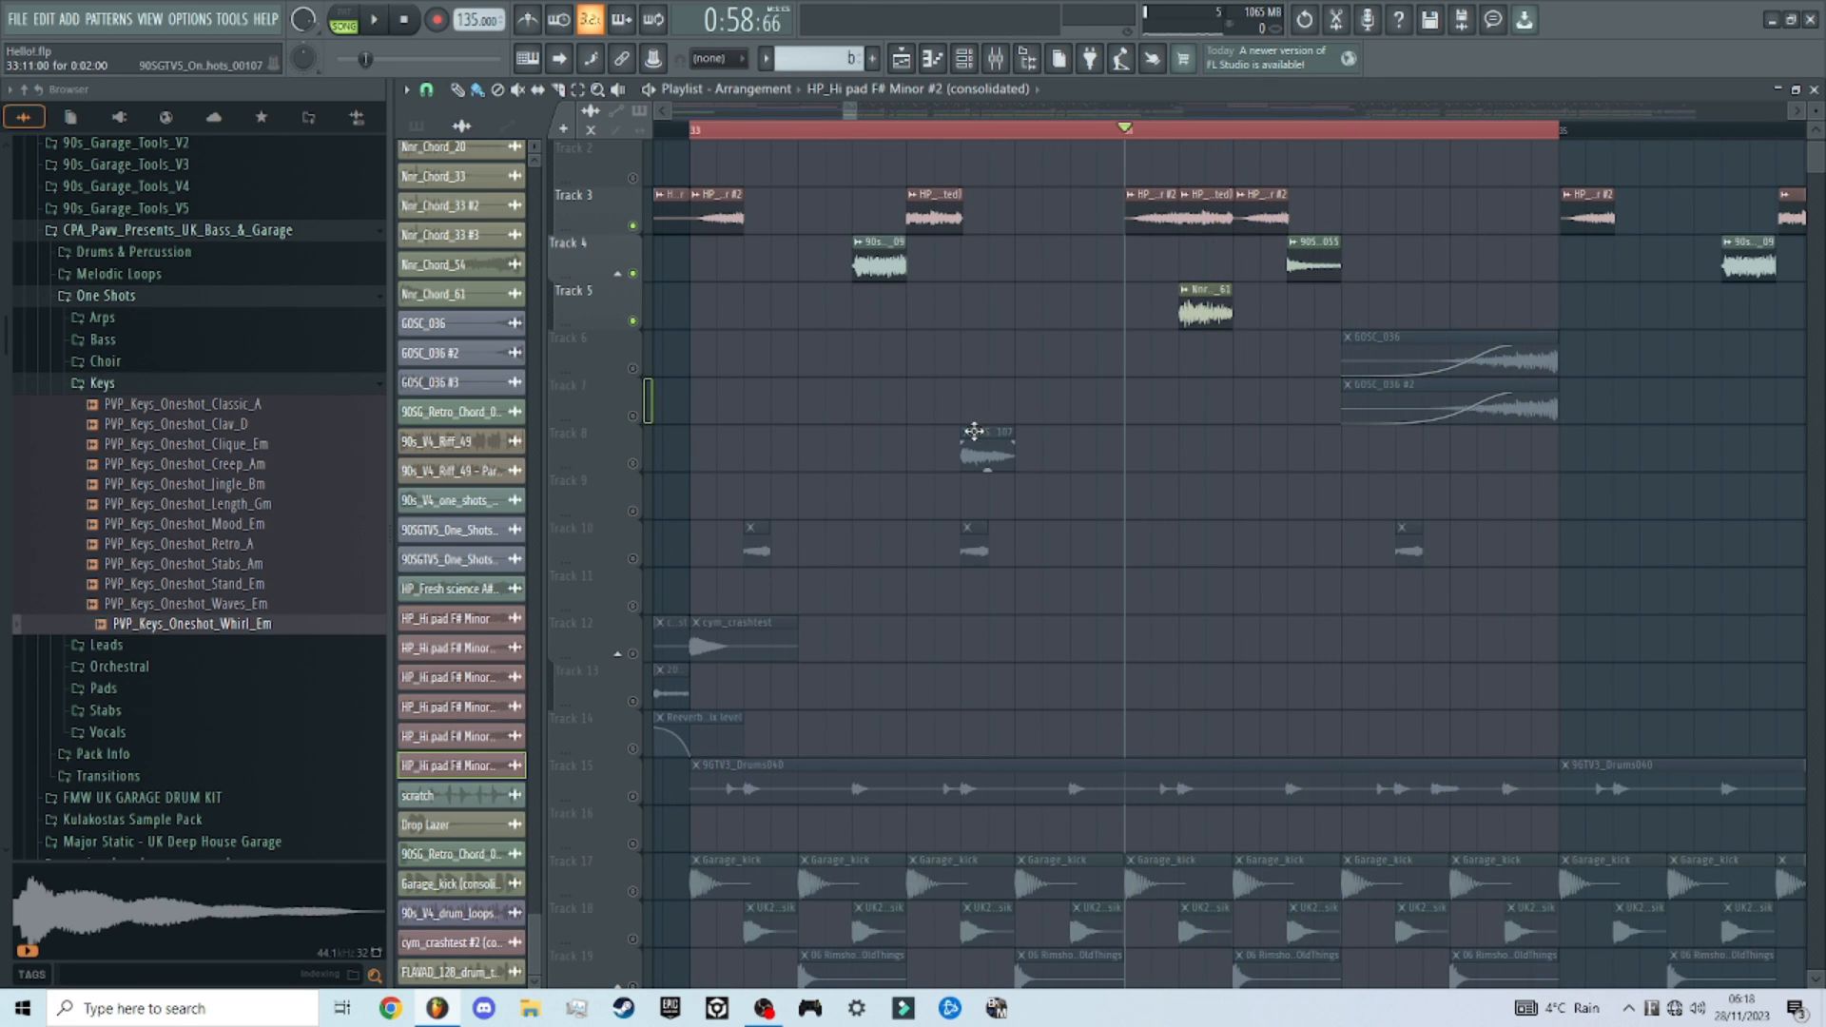
right_click(633, 322)
right_click(634, 322)
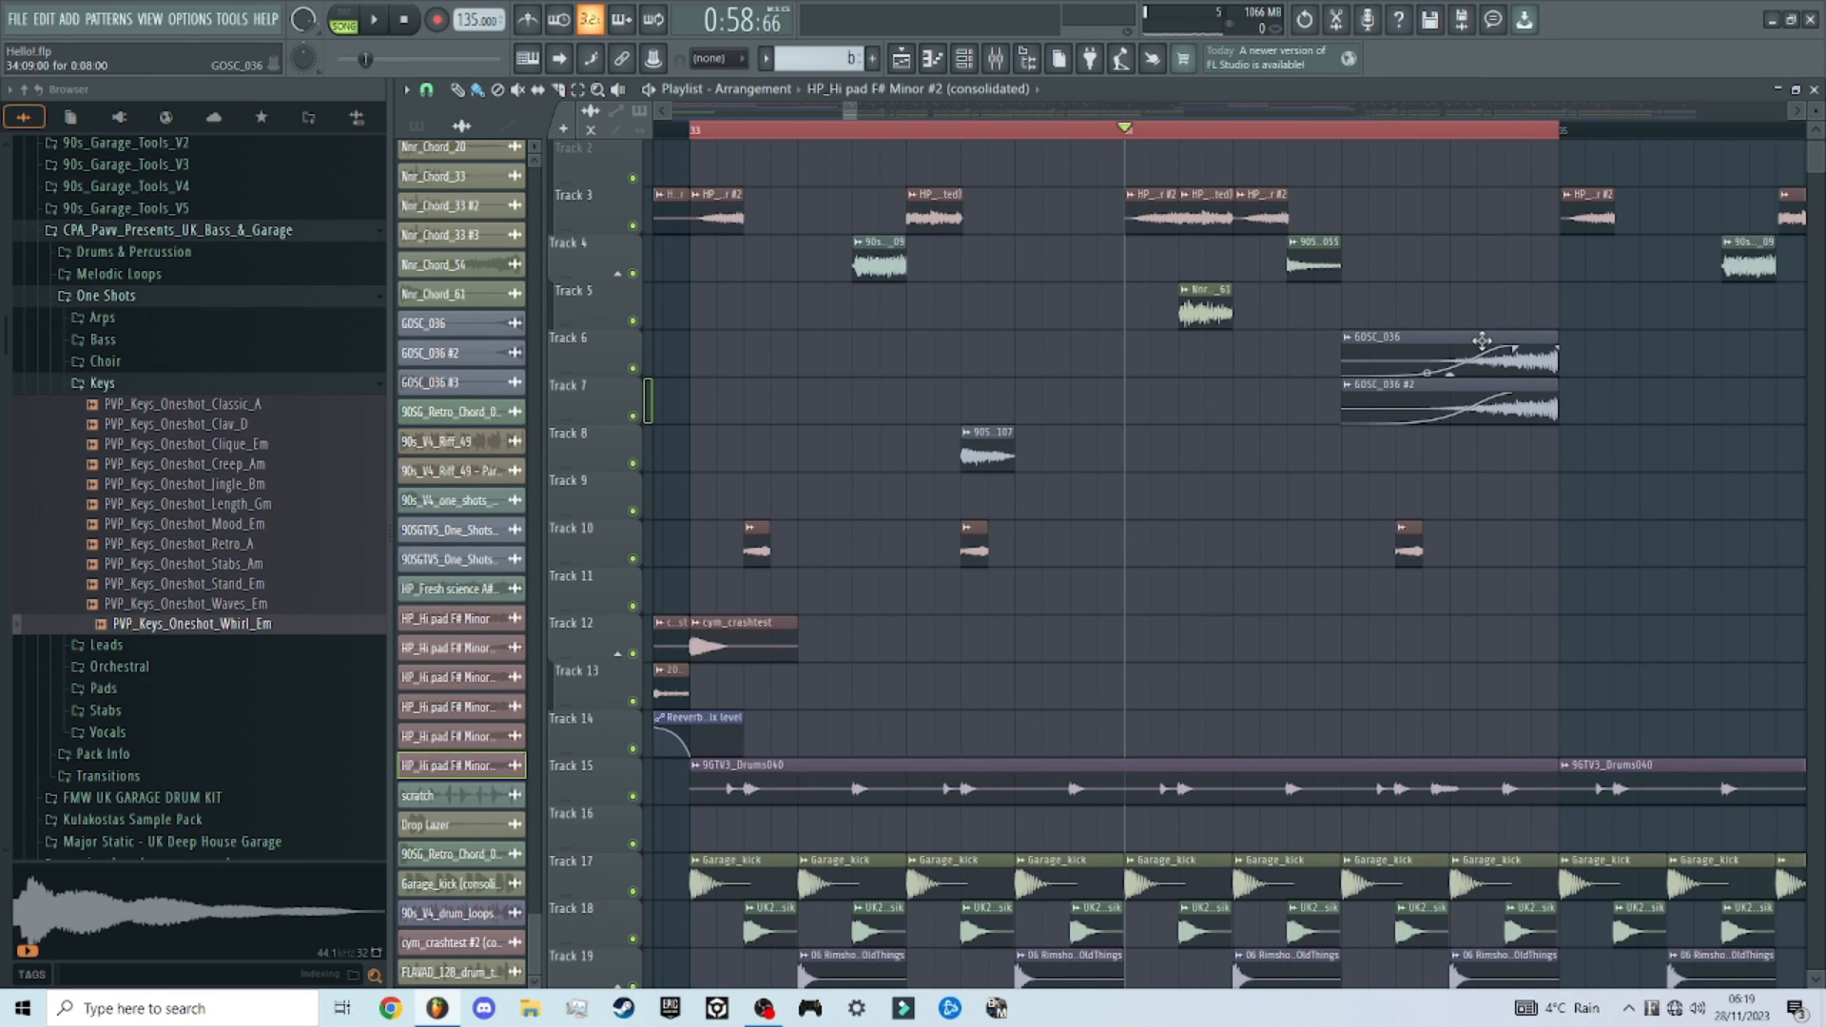
Step: Clear the section selection and play from the start of the GOSC_036 clips on tracks 6 and 7
click(1349, 131)
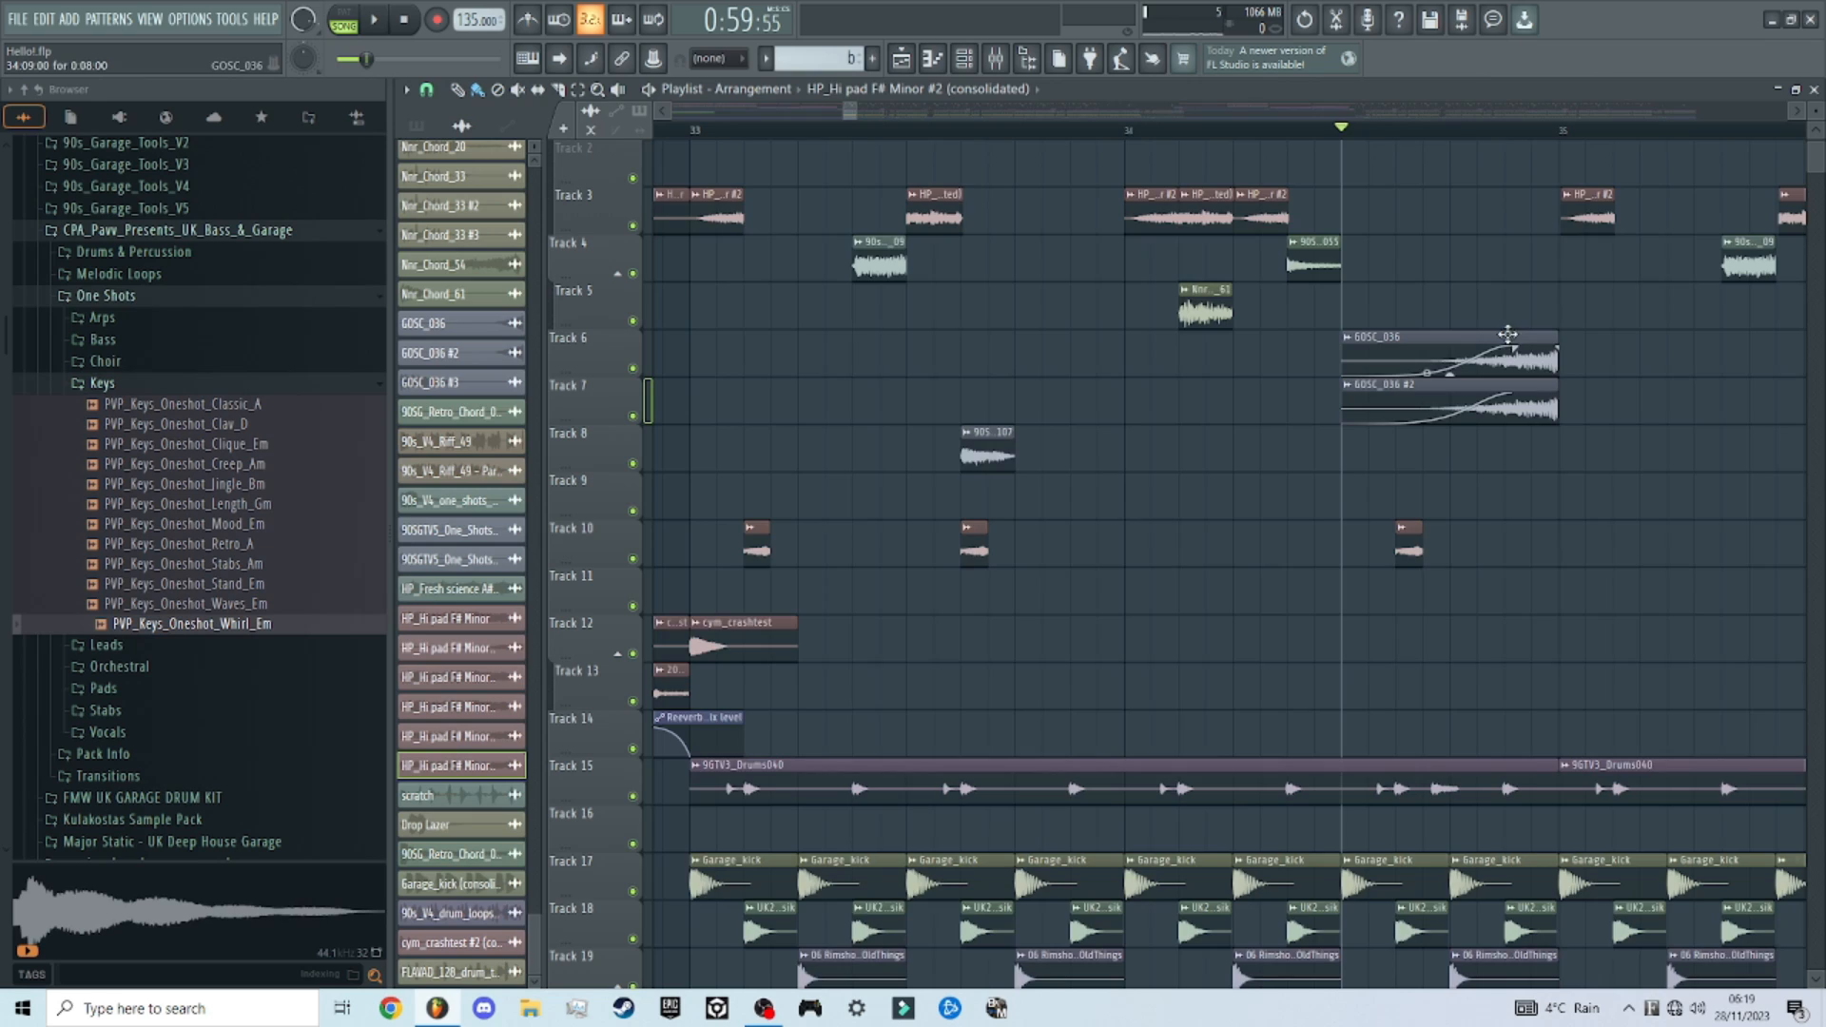
scroll(1436, 335, down, 5)
key(space)
scroll(1486, 396, up, 4)
key(space)
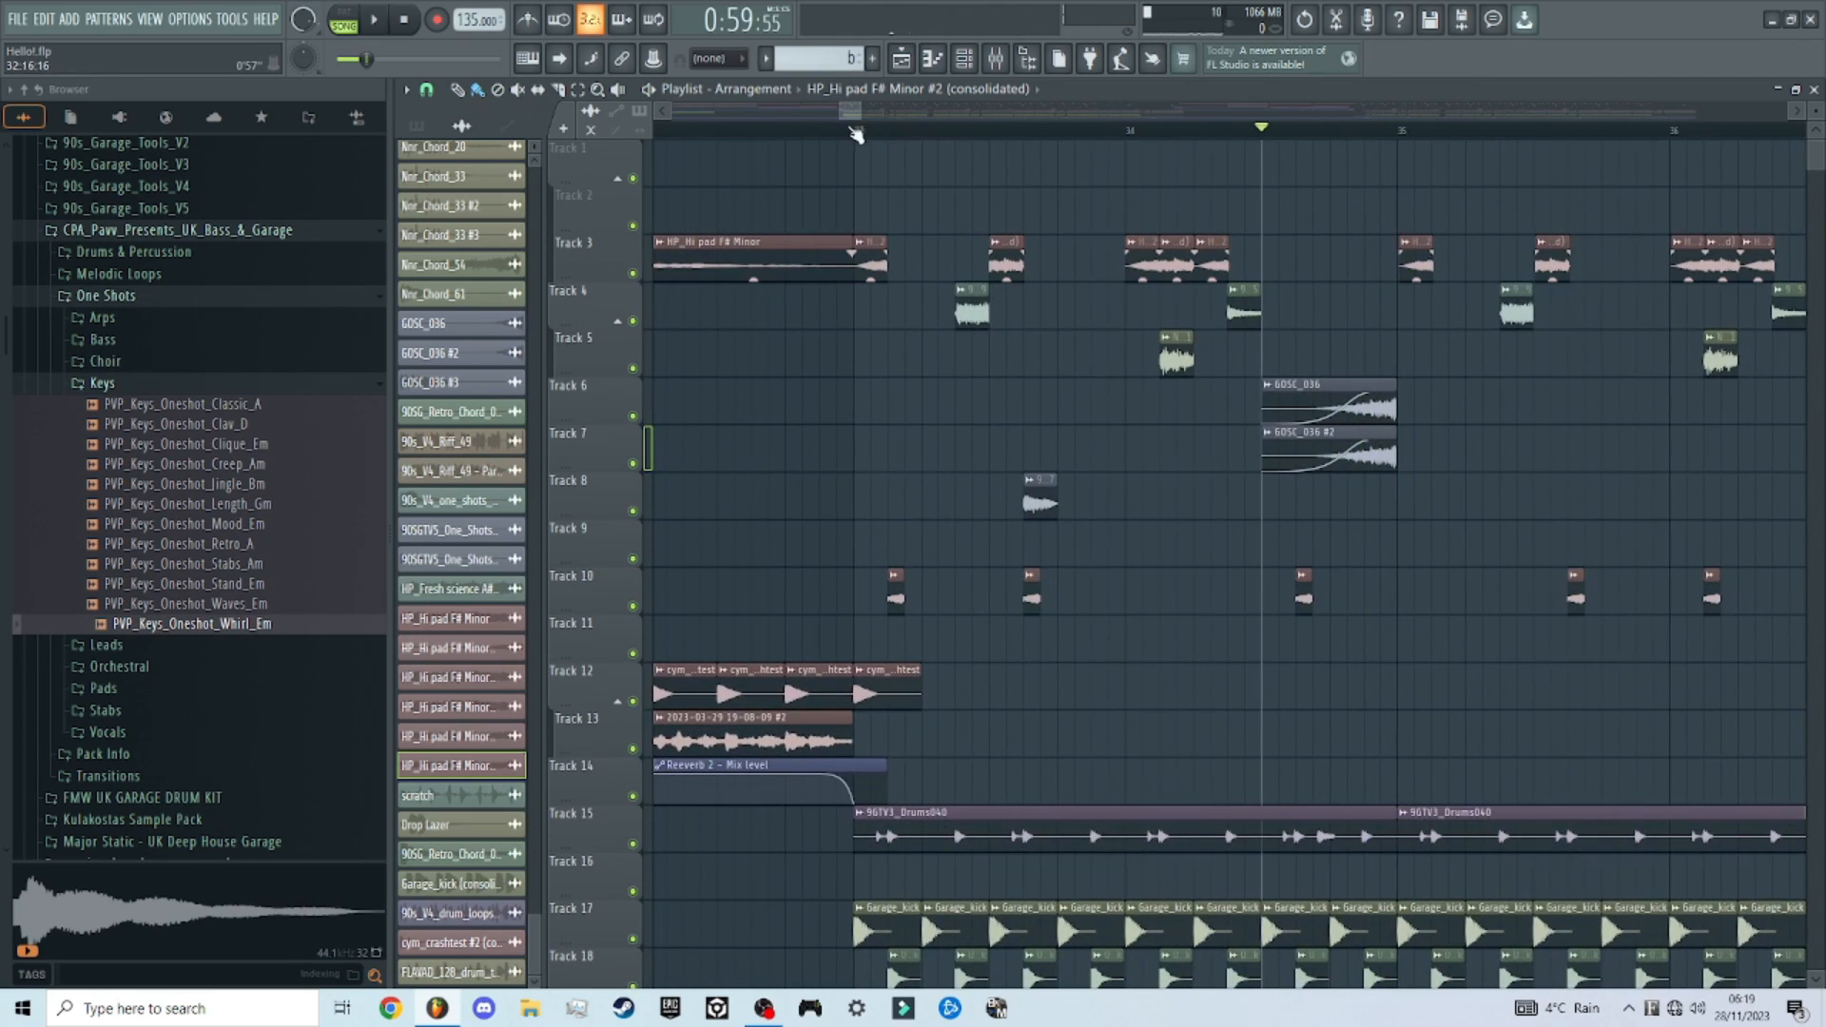
Step: Play the transition from bar 32 into the drop with all tracks audible
drag(849, 112, 843, 112)
drag(825, 132, 873, 147)
scroll(1024, 314, down, 4)
key(space)
scroll(1174, 457, down, 4)
key(space)
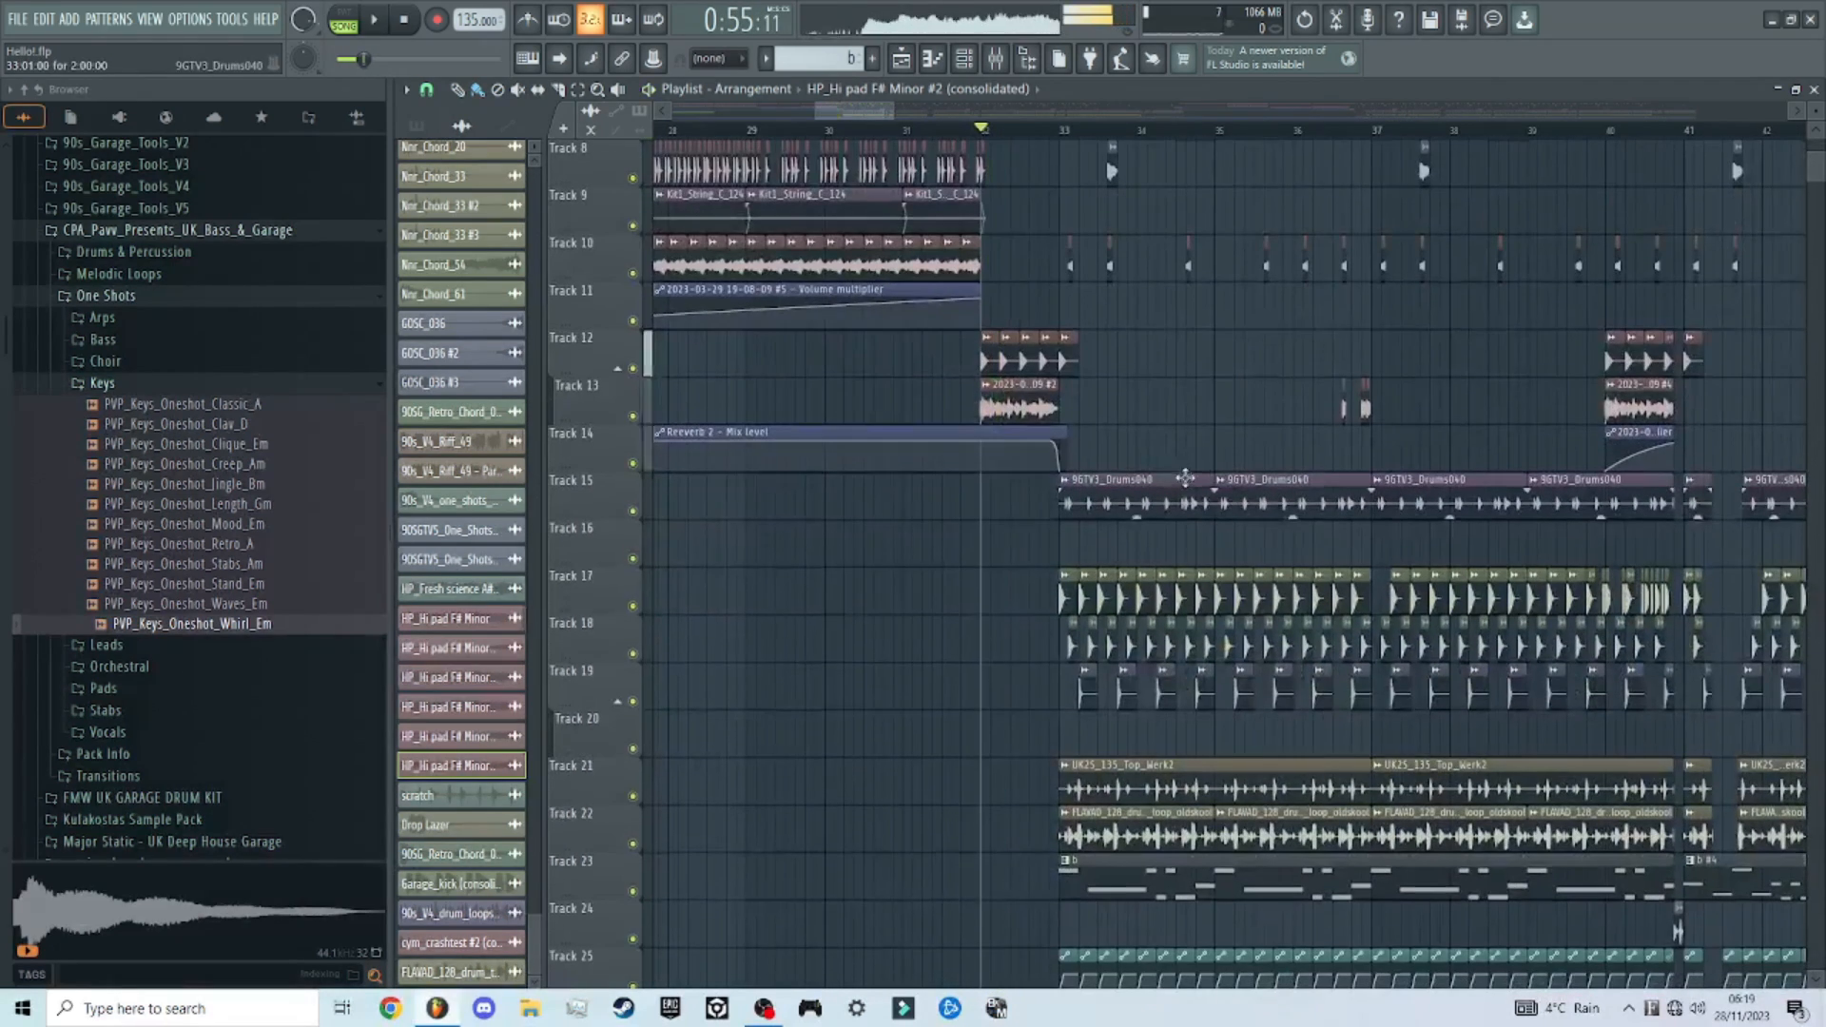
key(space)
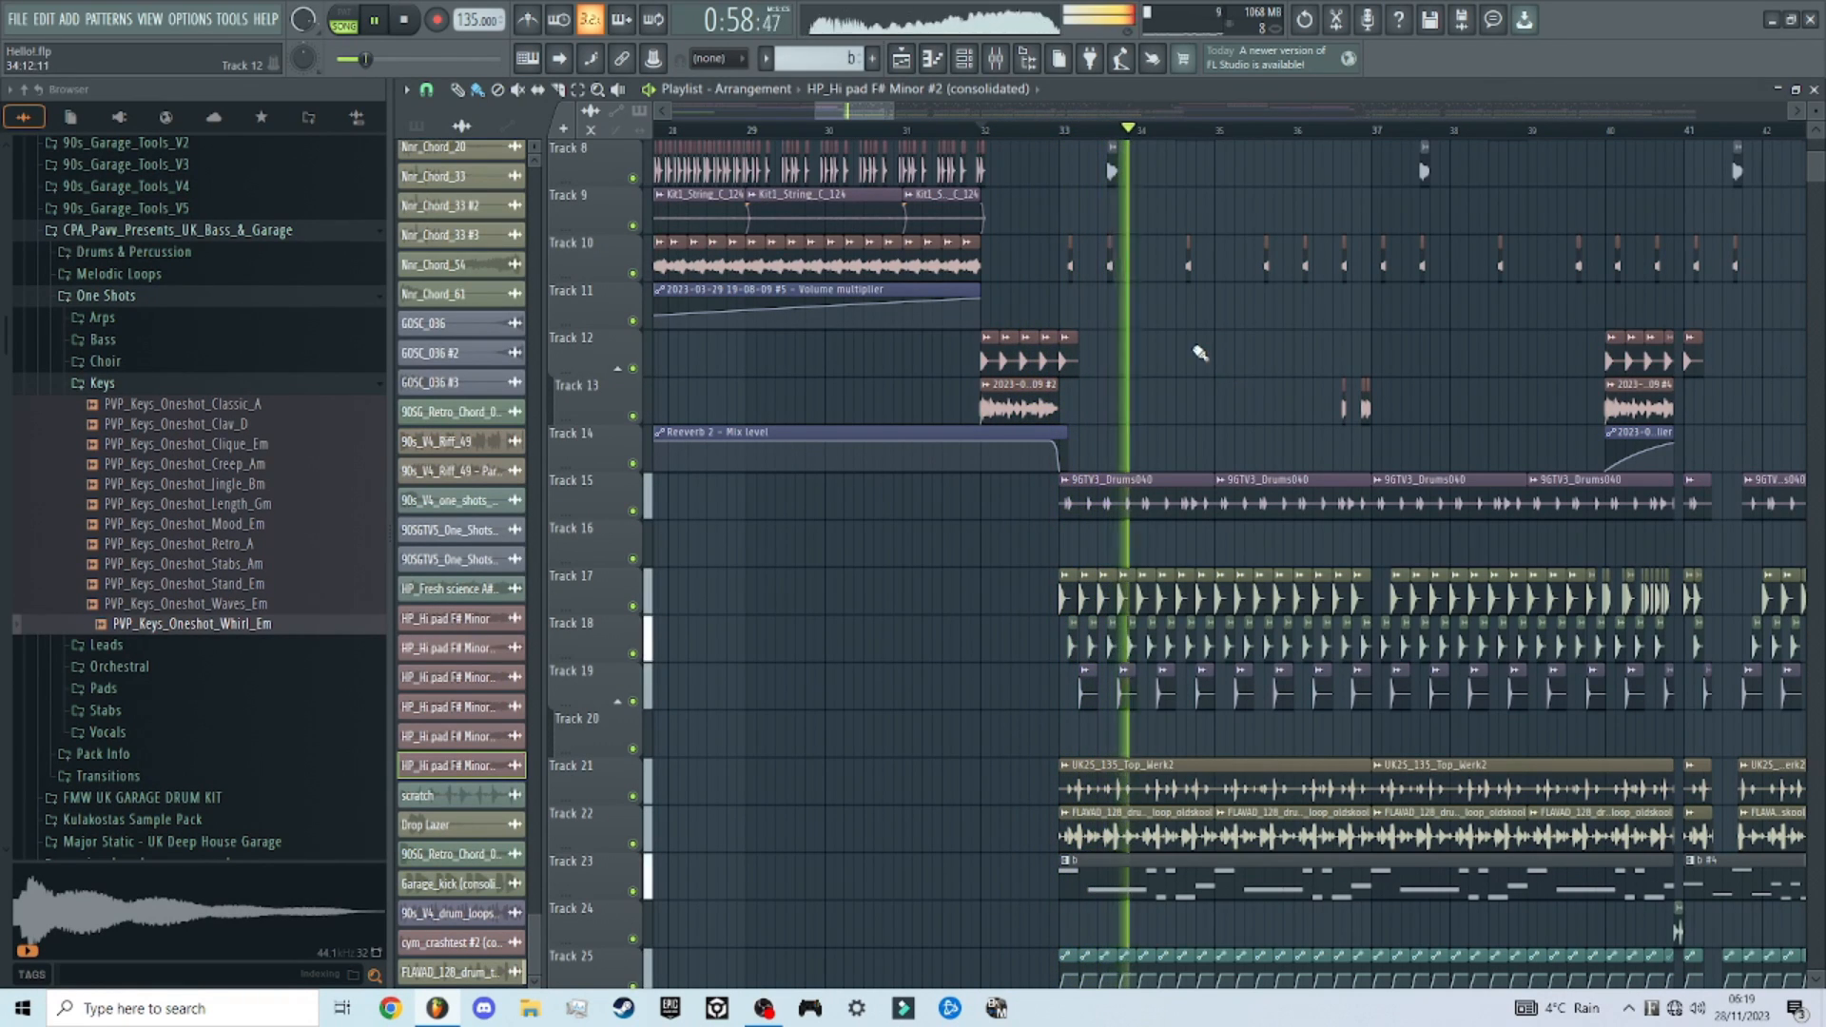
key(space)
Step: Delete the kick, hat and rimshot clips from bar 33 on tracks 17 to 19, keeping only the first kick
scroll(1046, 571, up, 6)
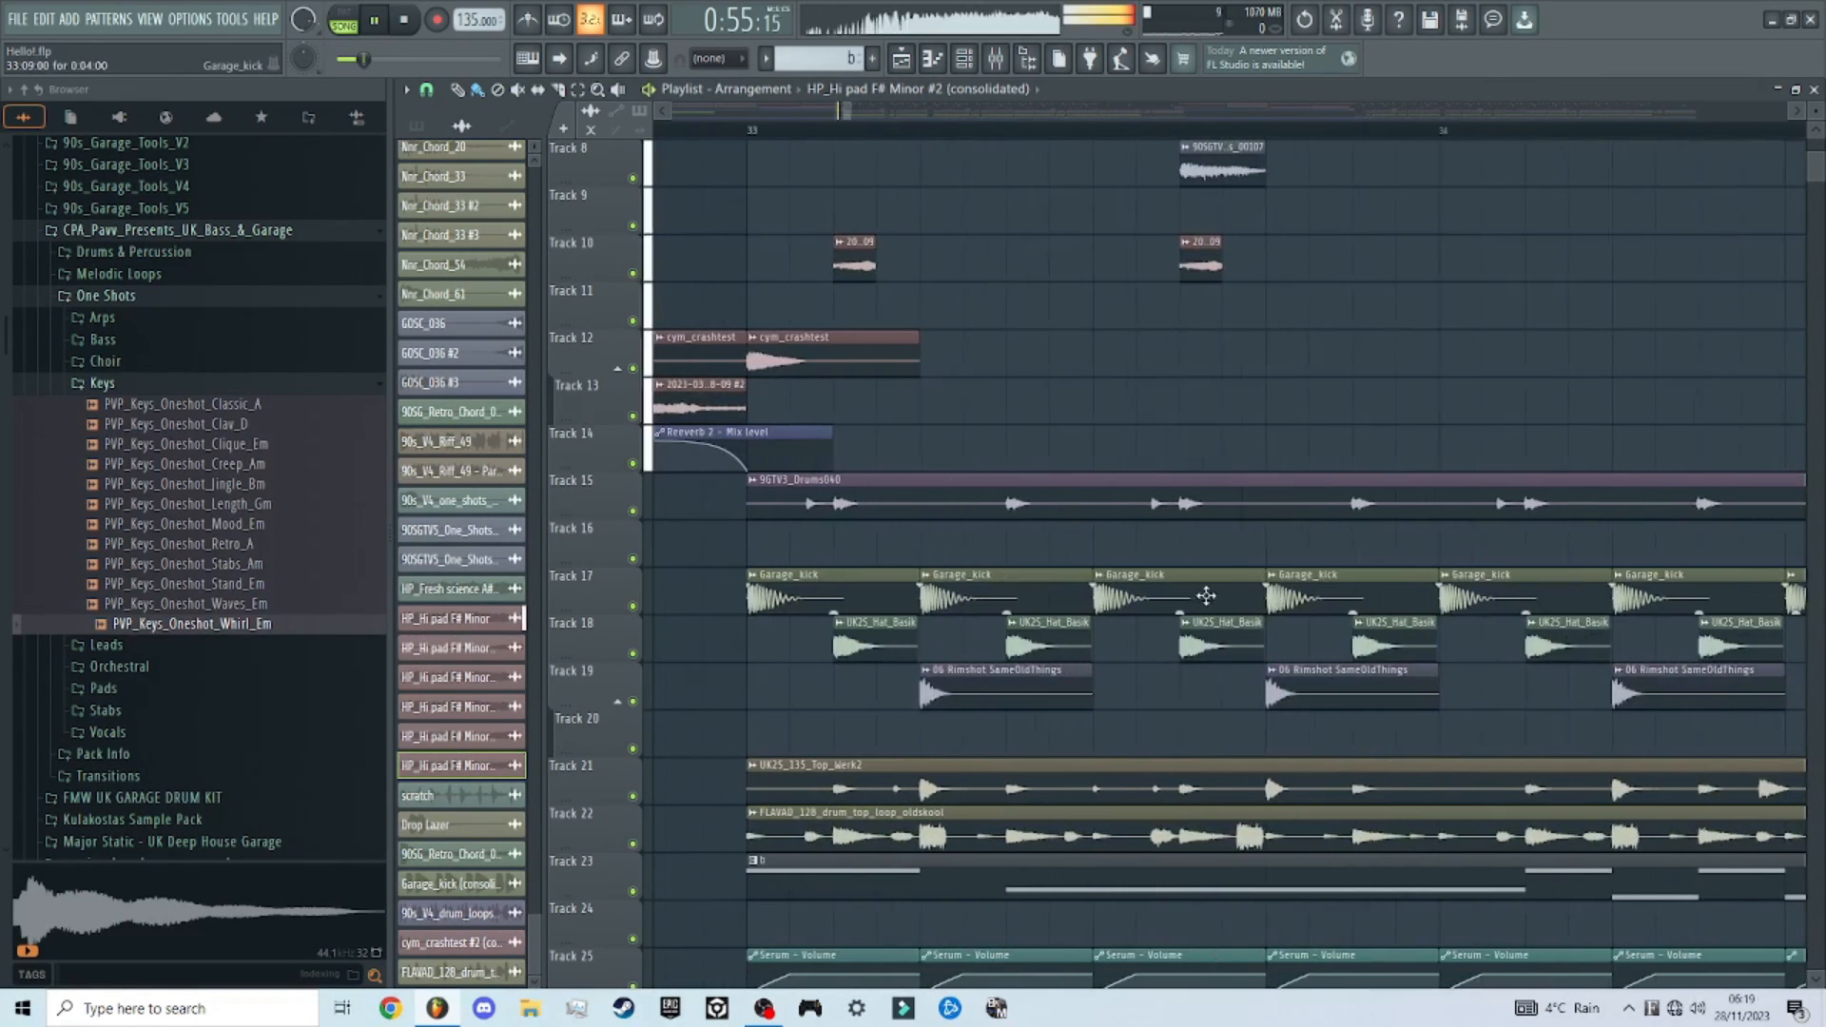
drag(1020, 623, 1141, 683)
key(space)
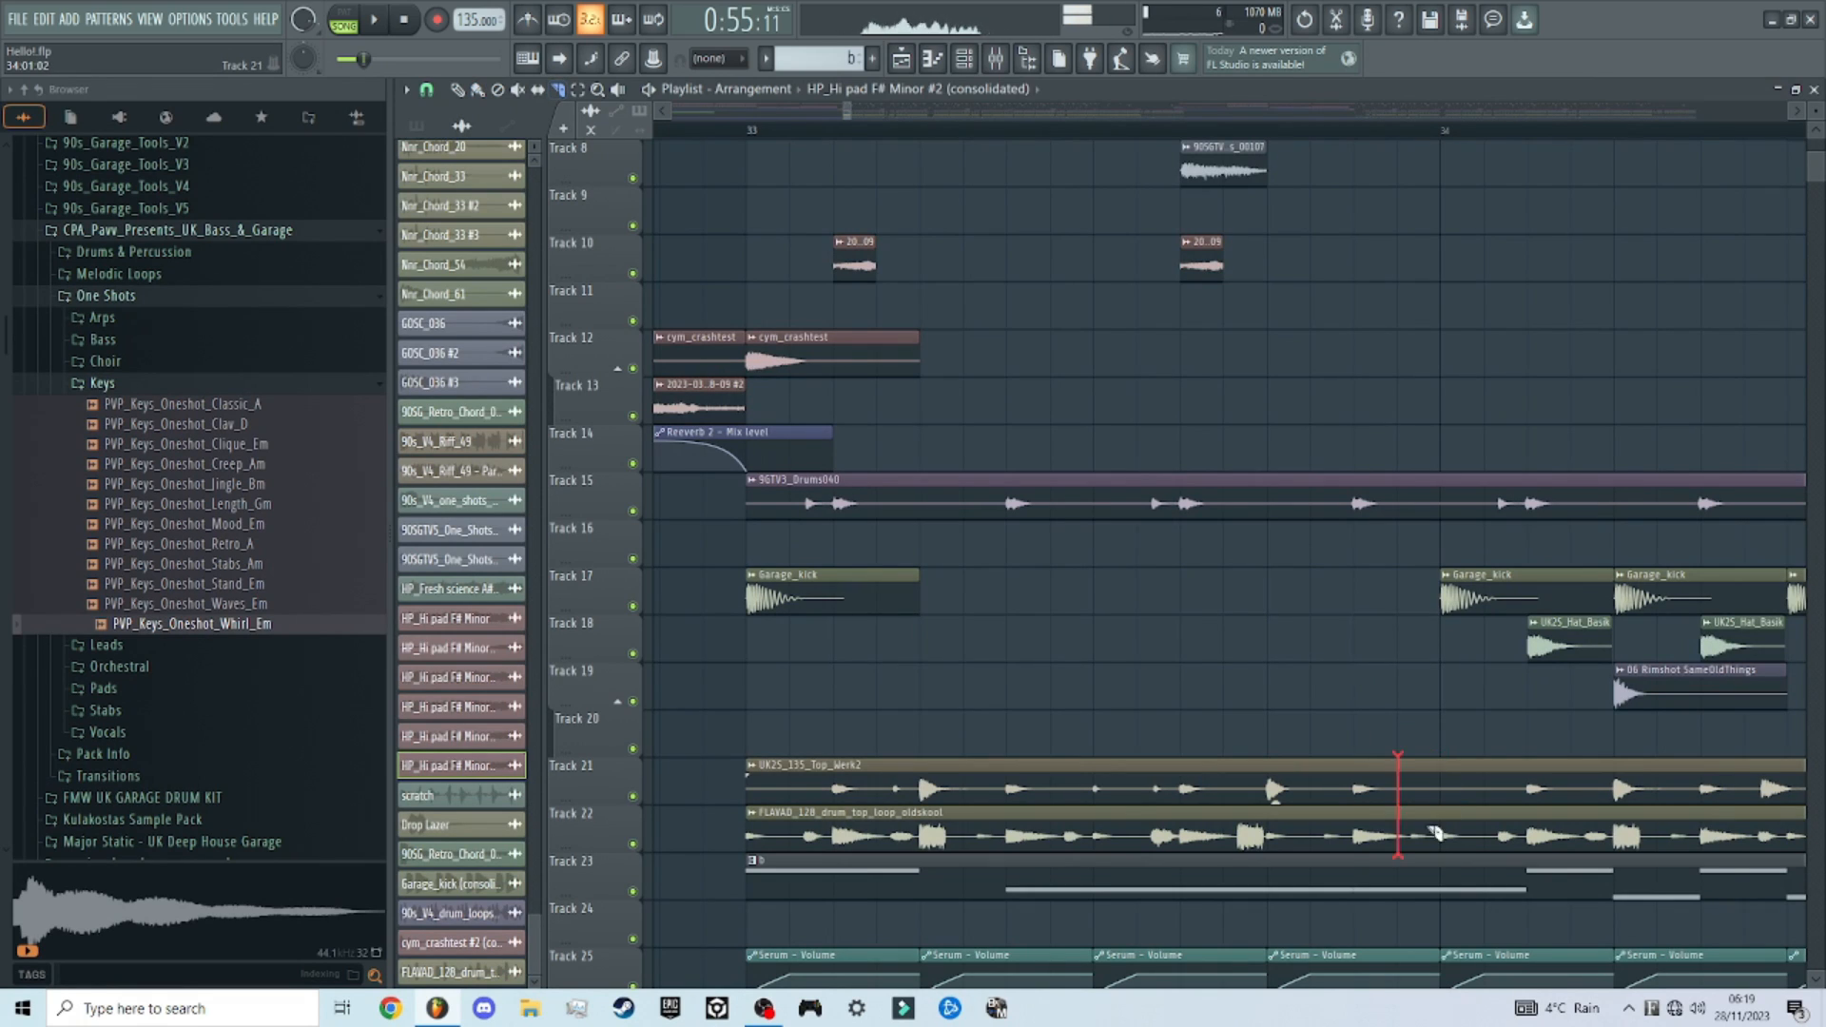
Step: Slice the loops on tracks 15, 21 and 22 at bar 34, remove their bar 33 parts and play the result
drag(1436, 834, 1471, 825)
drag(1429, 504, 1470, 509)
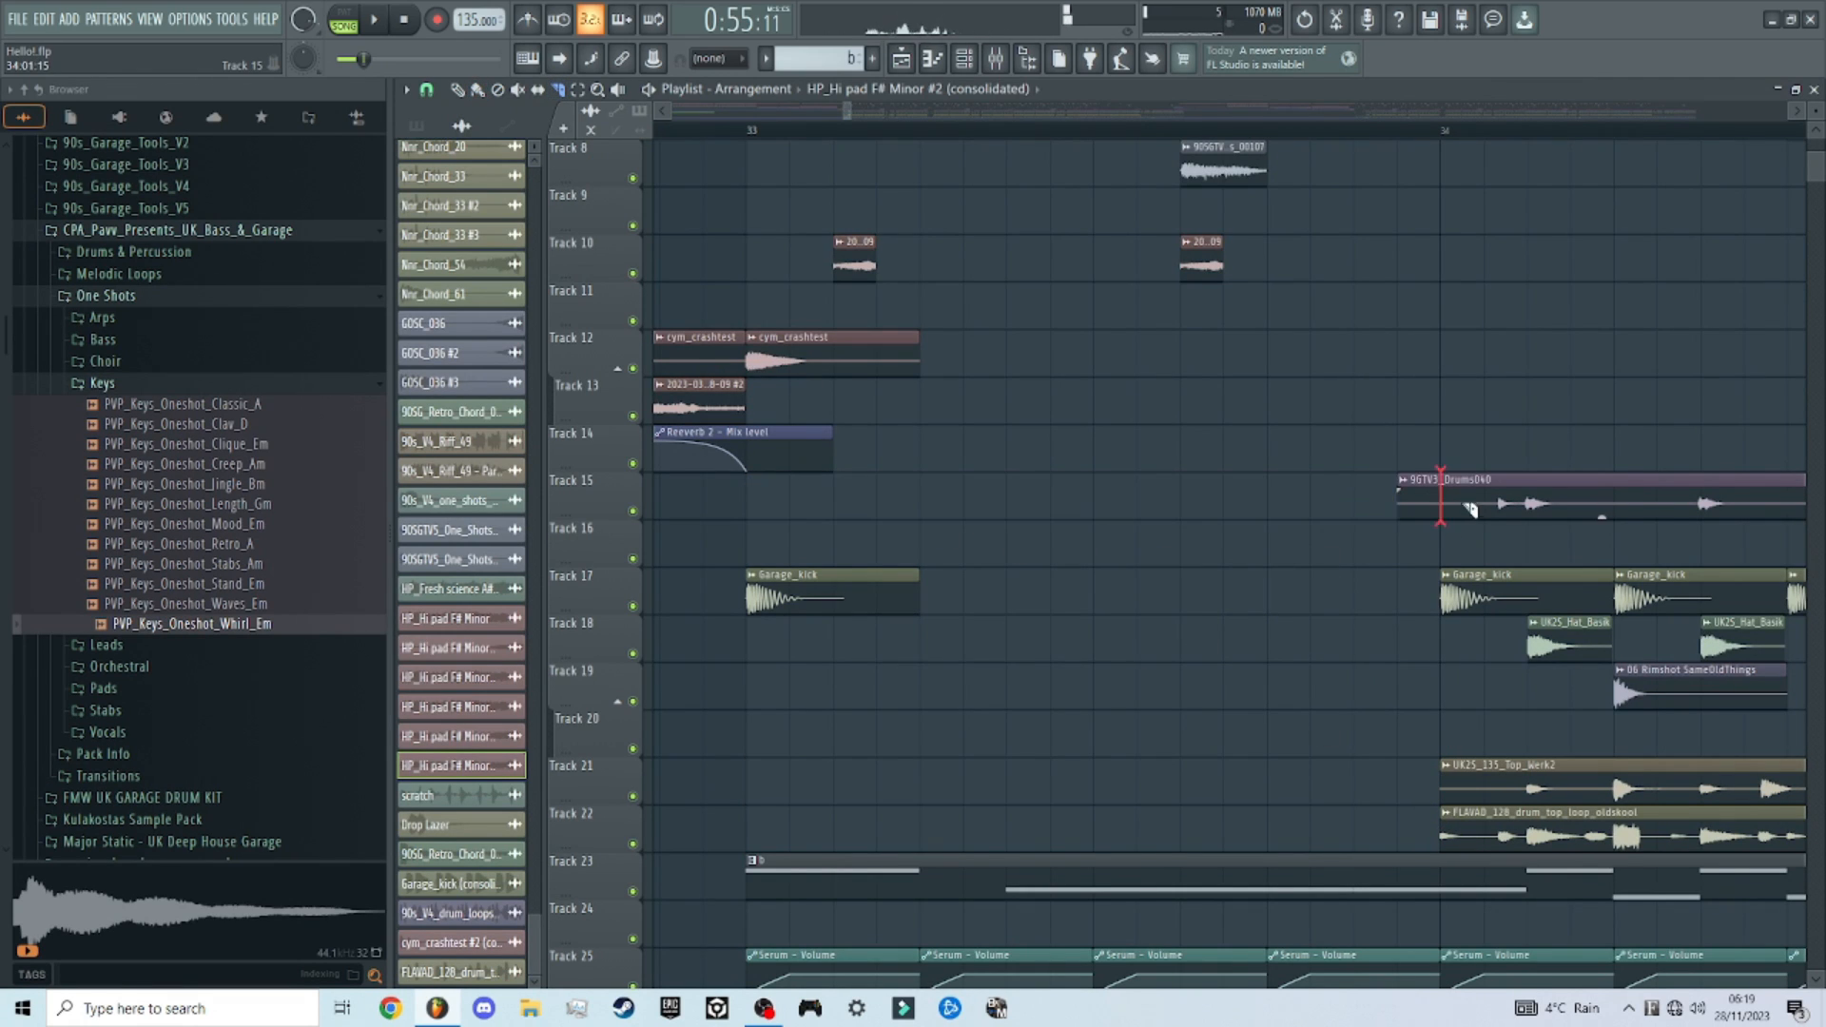
scroll(1234, 561, down, 4)
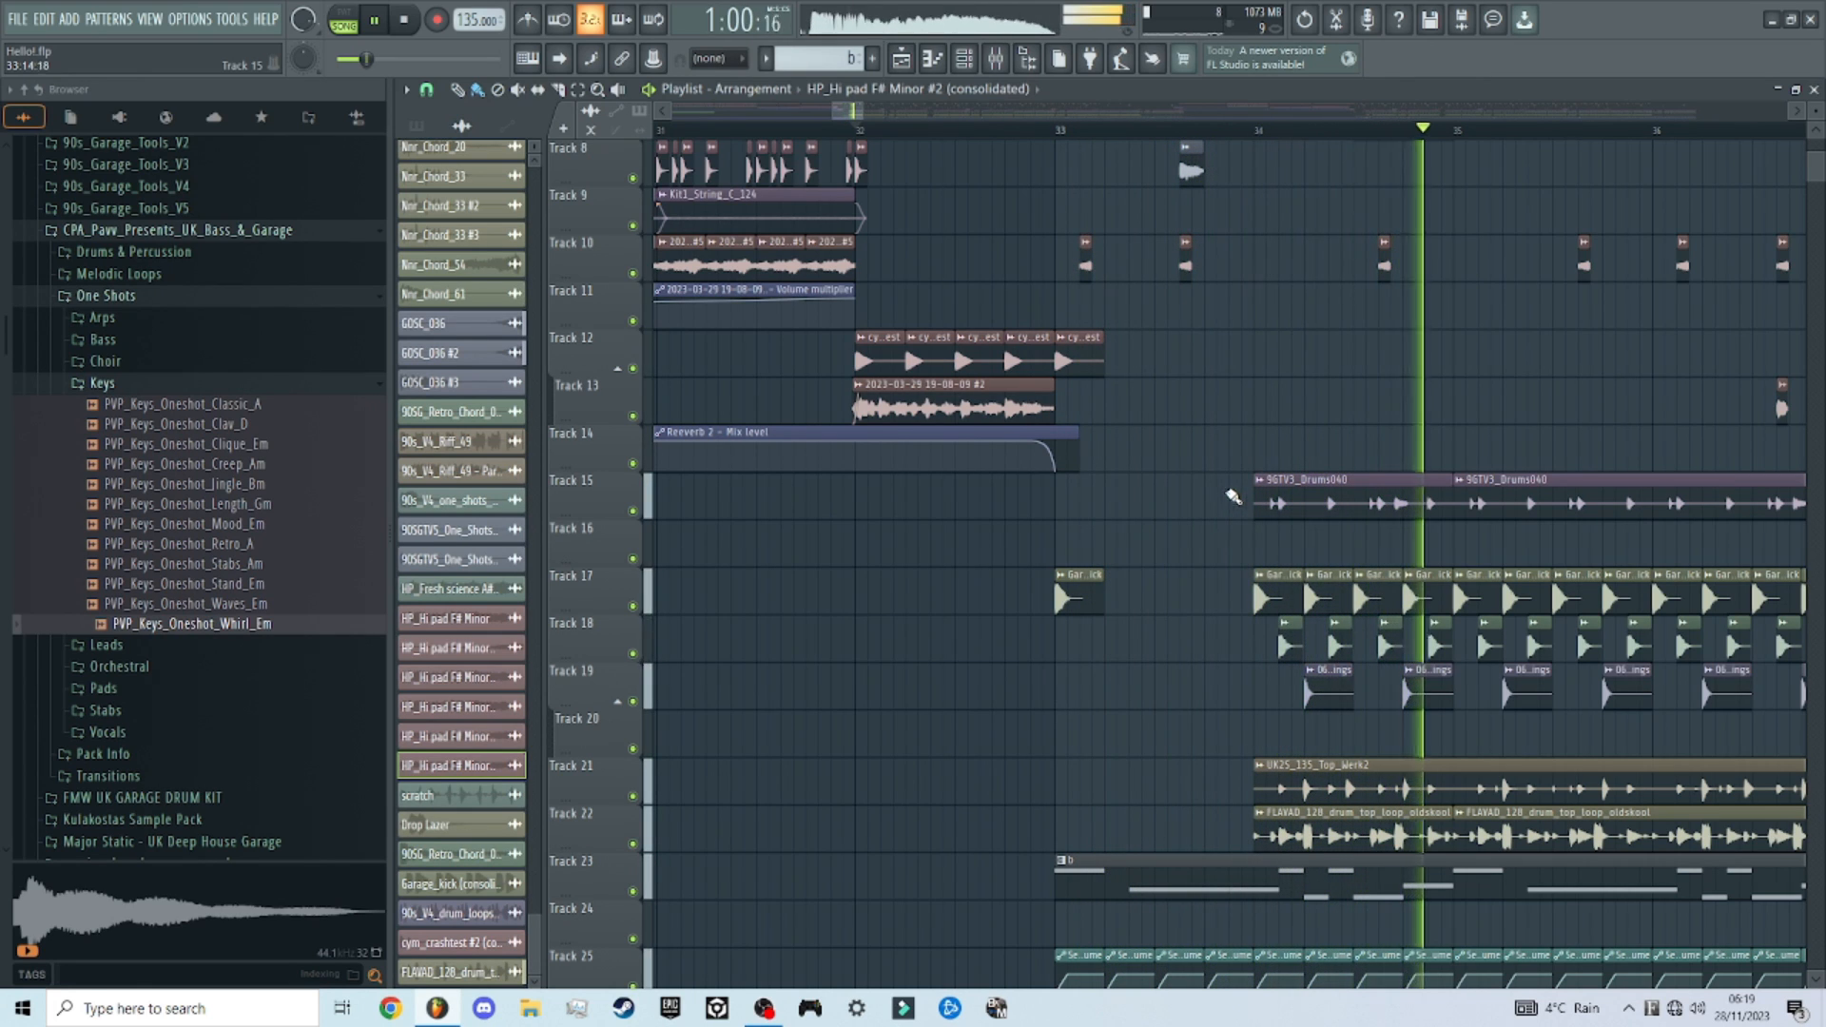
key(space)
Step: Add an extra Garage_kick and Serum - Volume clip half a beat into bar 34 and play the drop
scroll(1313, 513, down, 4)
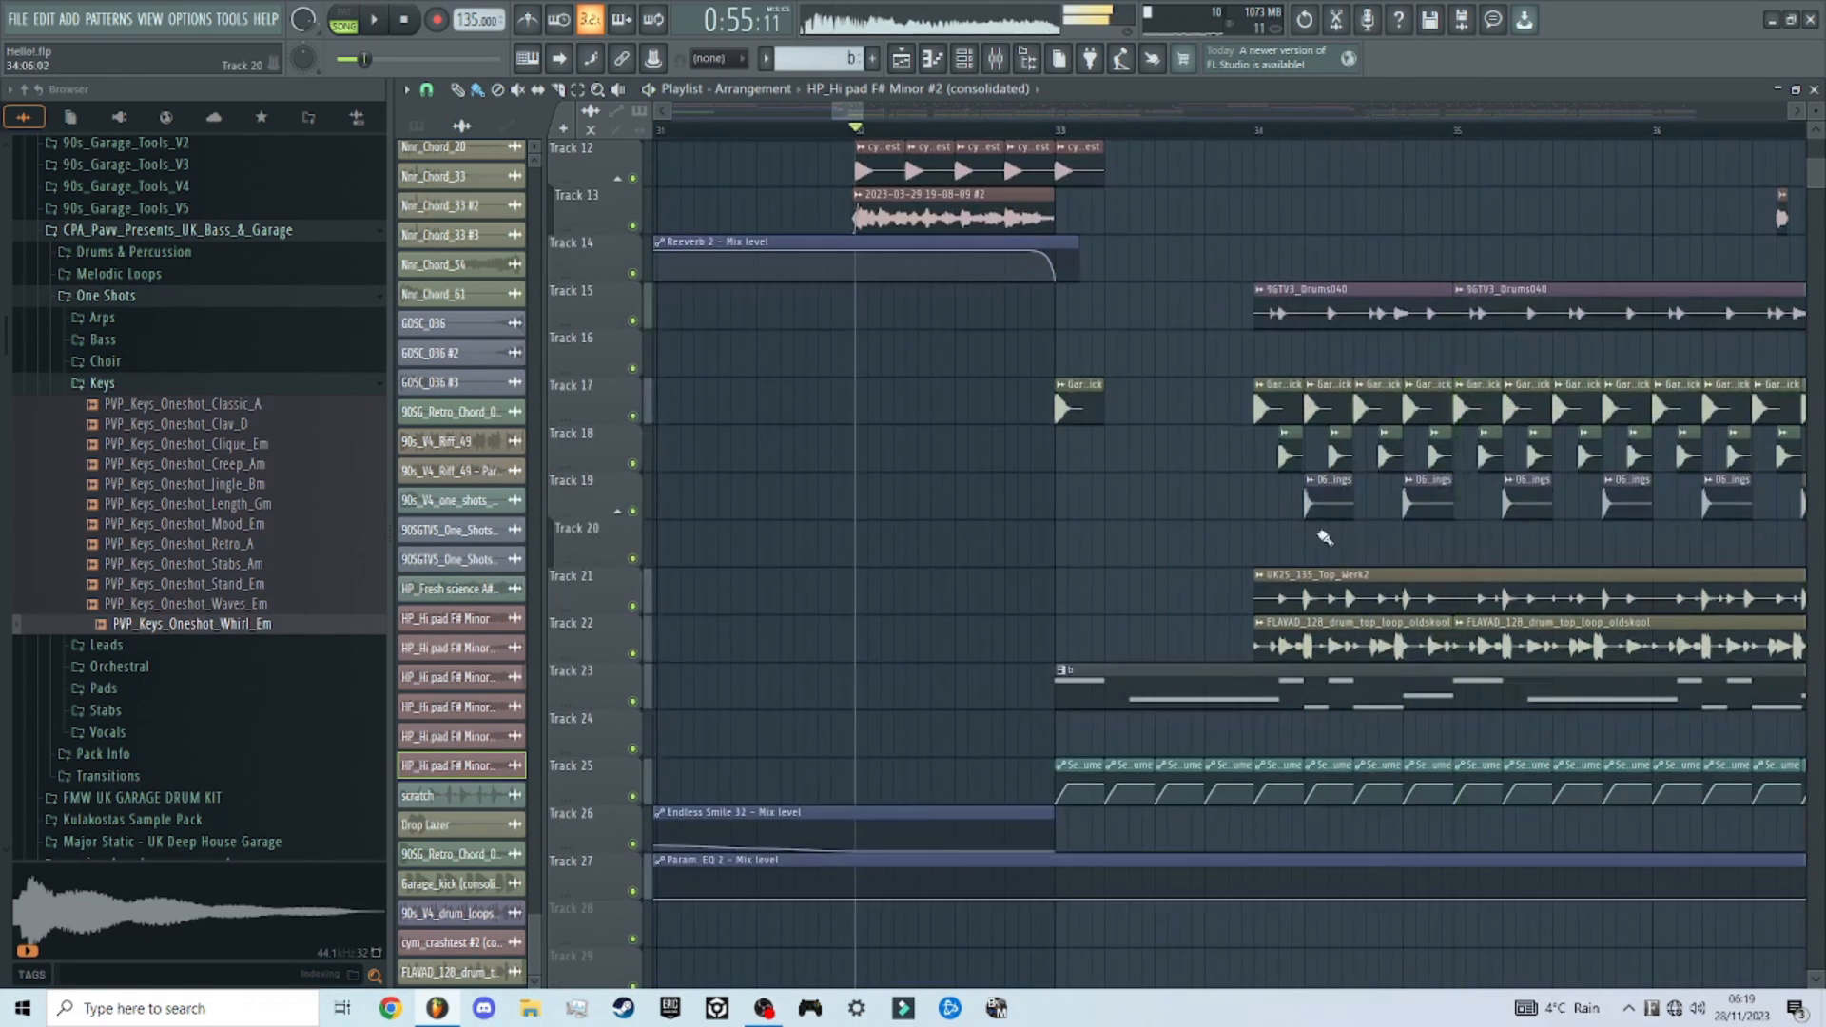
scroll(1291, 412, up, 4)
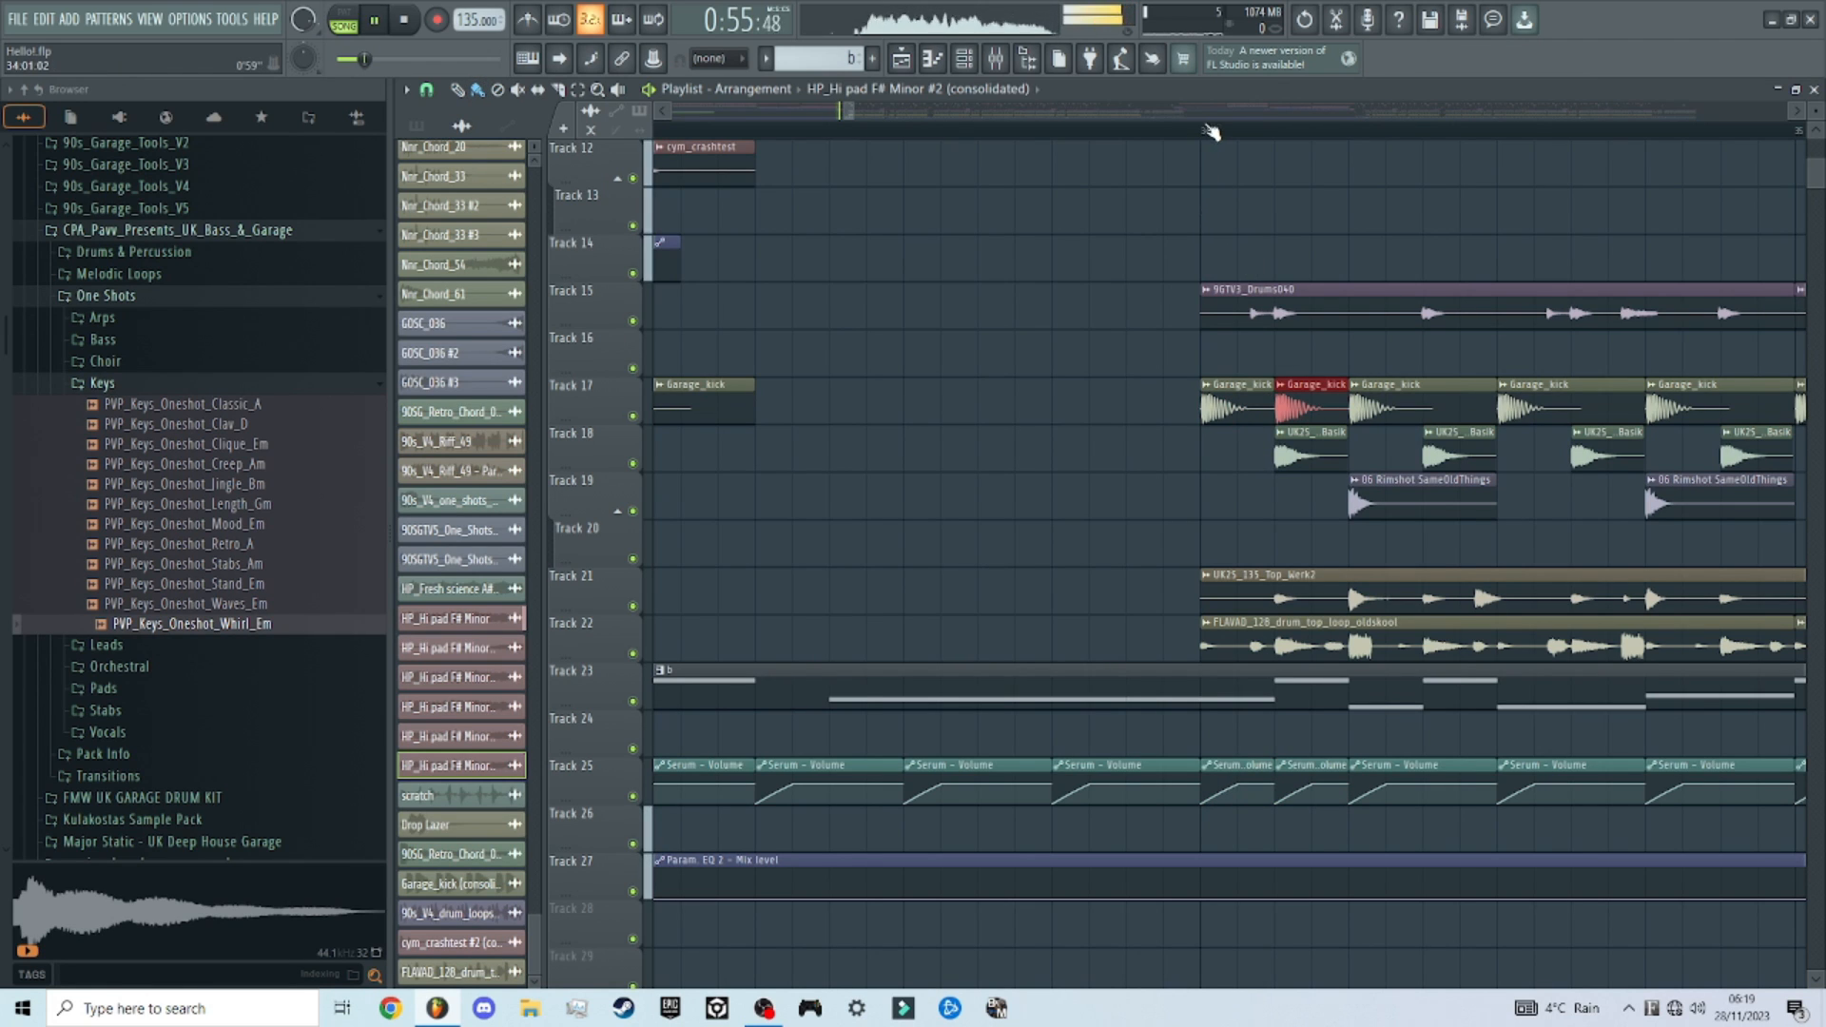
scroll(815, 181, down, 5)
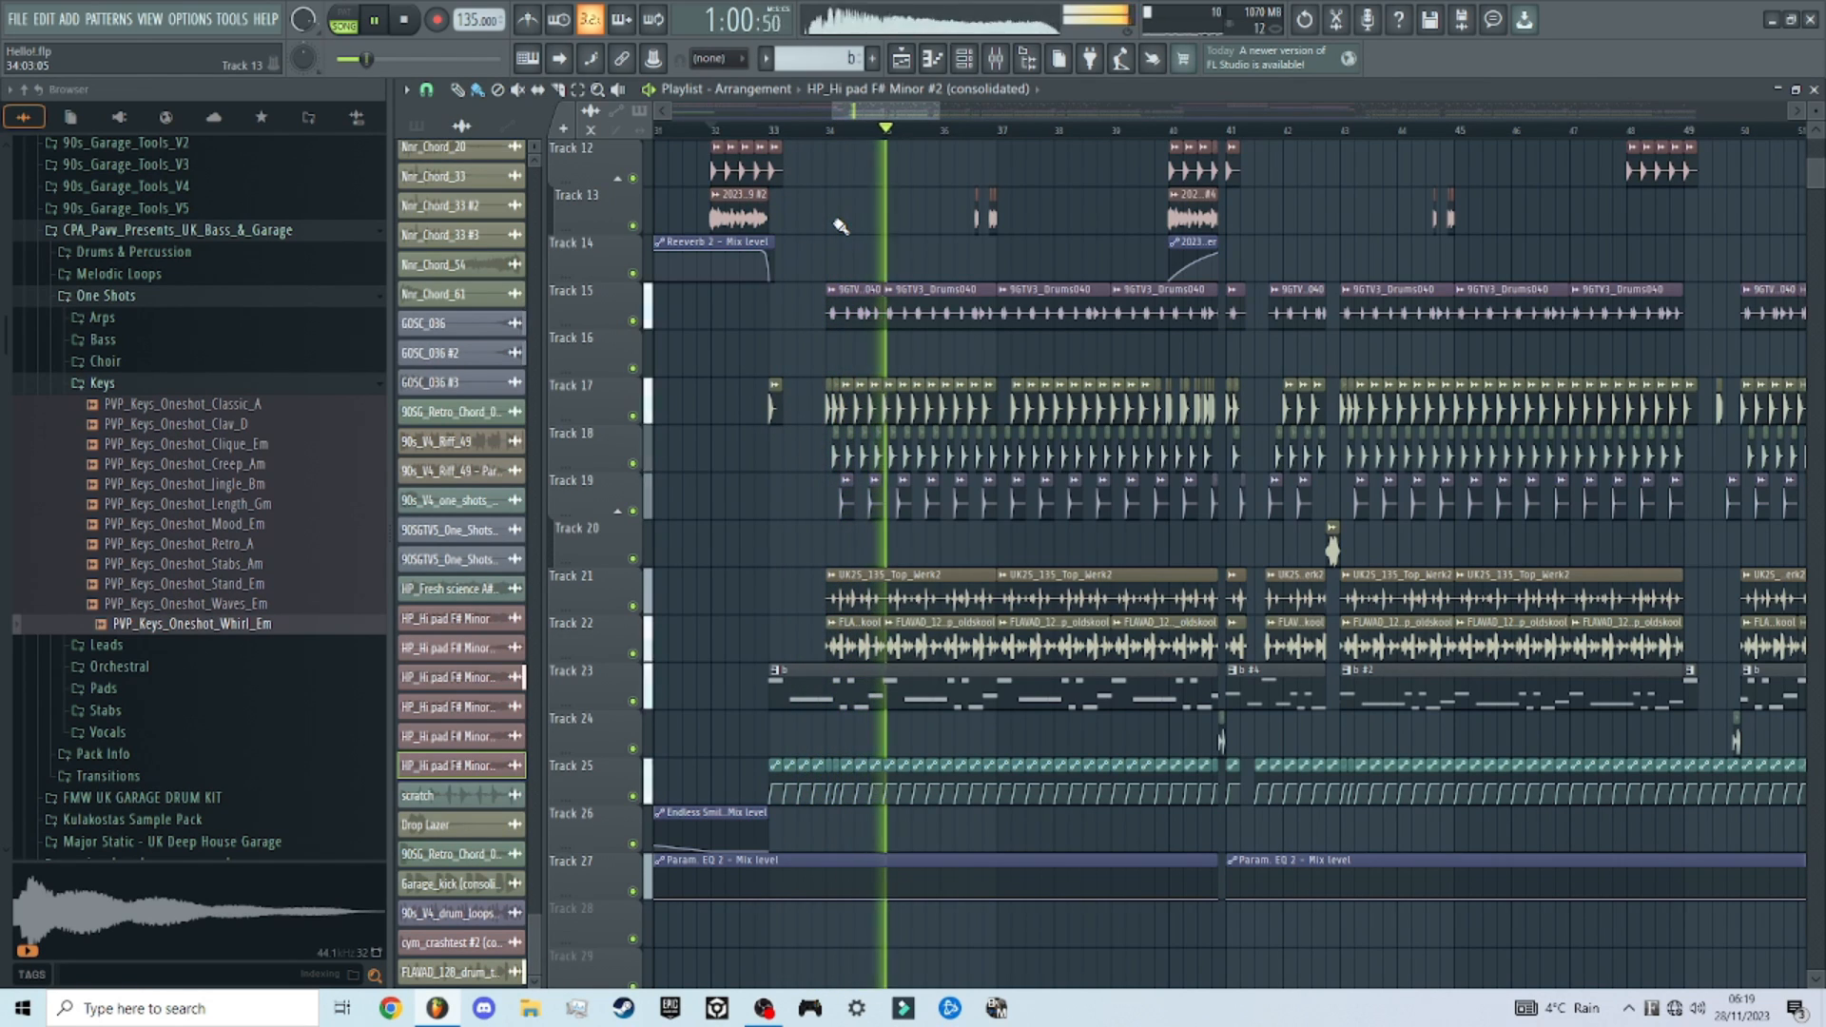
key(space)
Step: Place a unique copy of Garage_kick on track 17 just before bar 34 and reverse it
scroll(816, 393, up, 8)
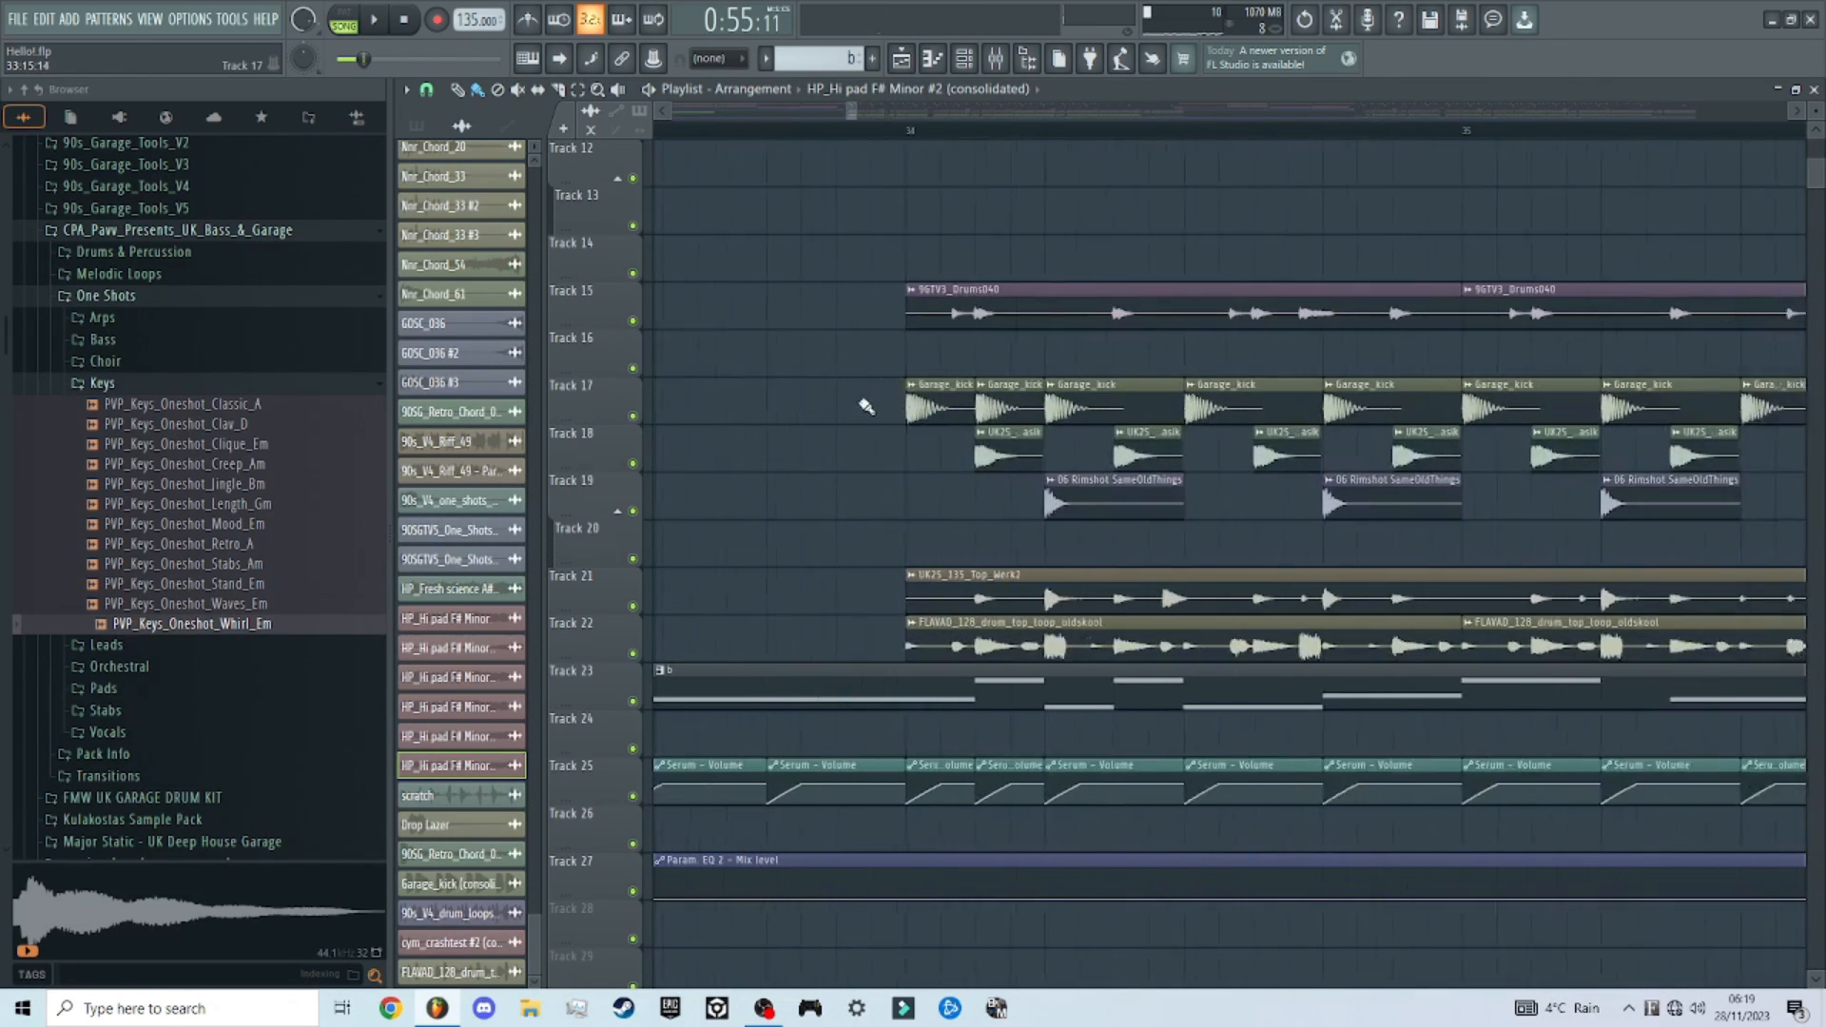
click(804, 385)
click(1056, 418)
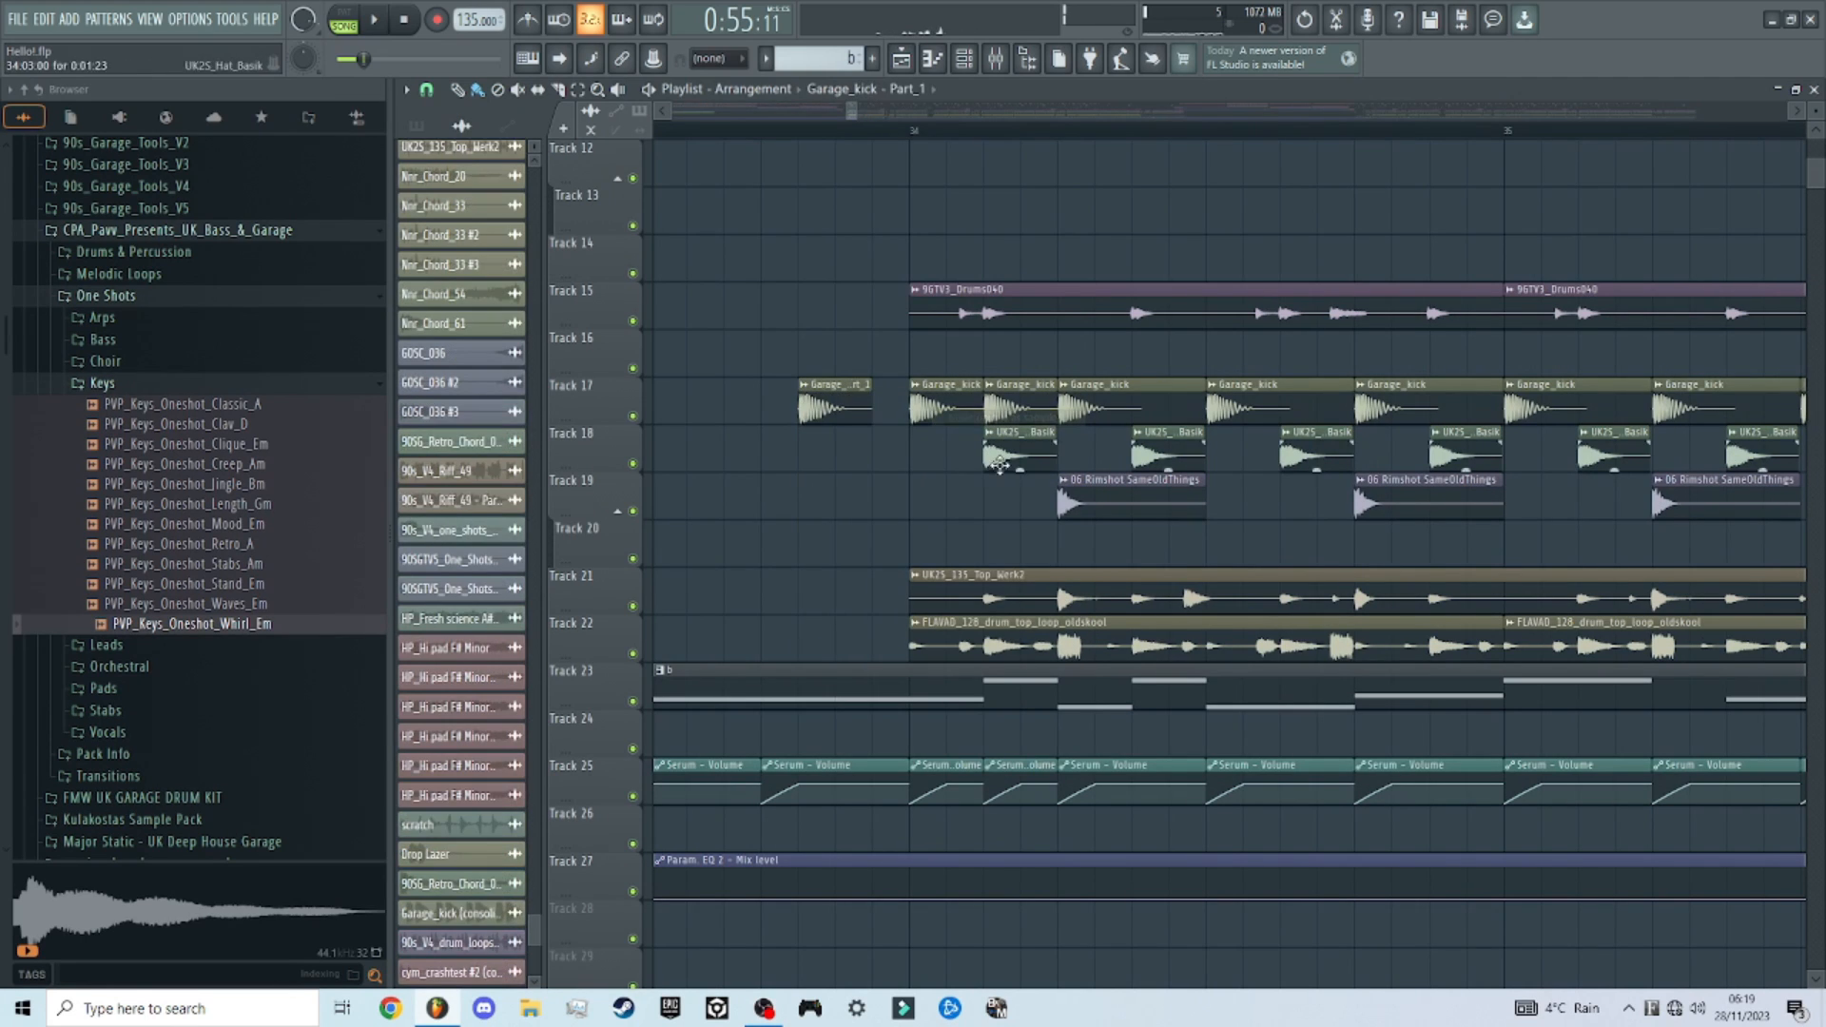
double_click(842, 411)
click(812, 521)
key(Escape)
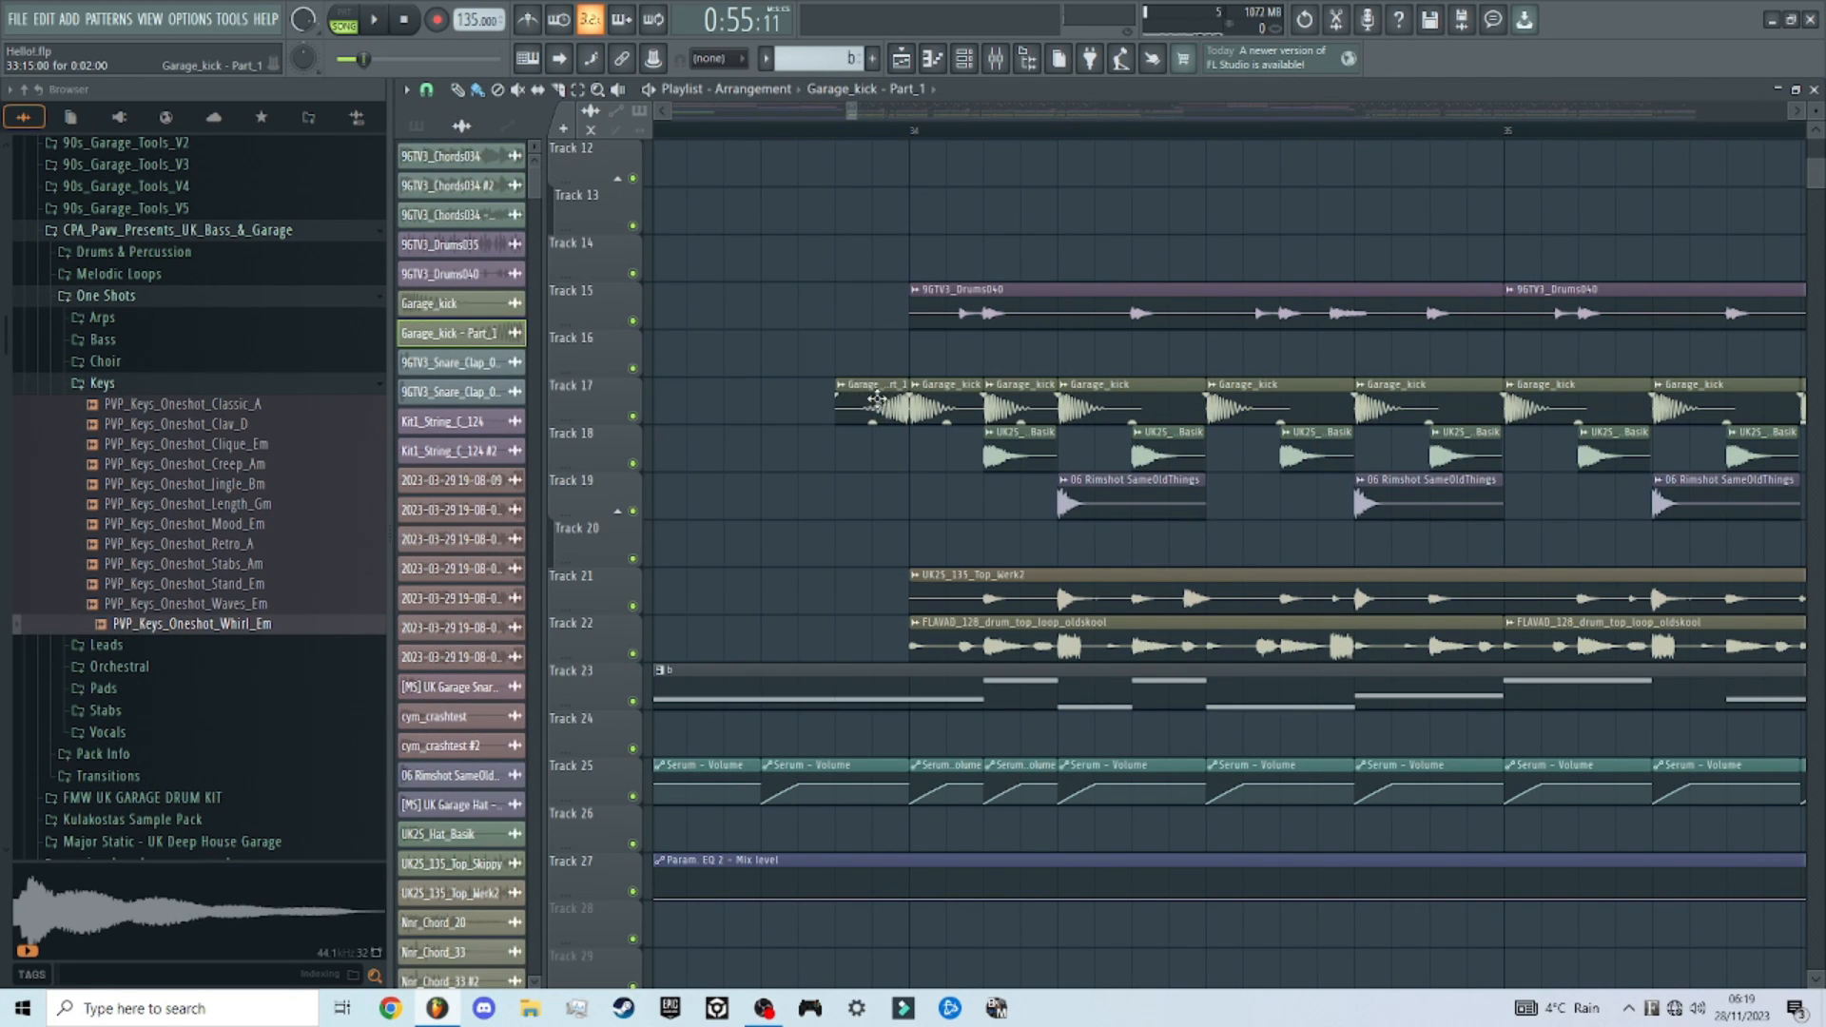
Step: Play the drop with the reversed kick leading in, and delete the reversed kick clip
scroll(876, 400, down, 8)
key(space)
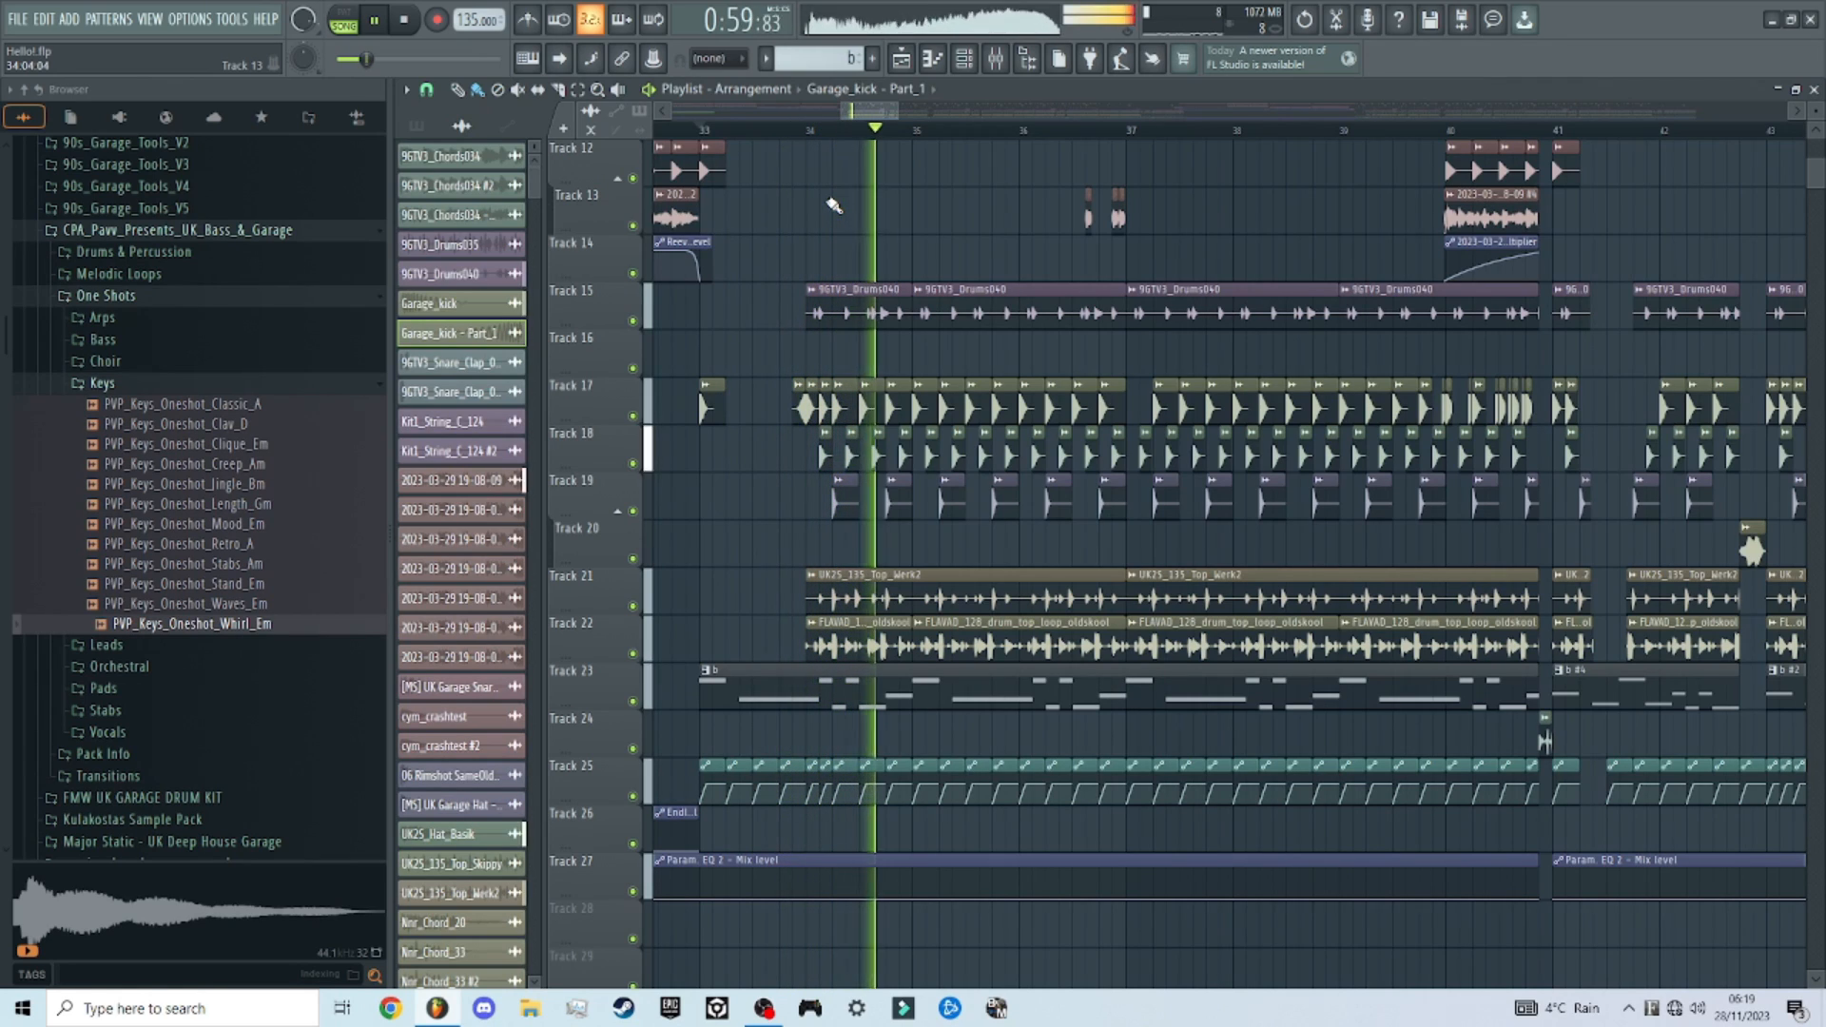
key(space)
scroll(795, 448, up, 4)
scroll(806, 557, up, 3)
right_click(813, 586)
scroll(760, 535, down, 5)
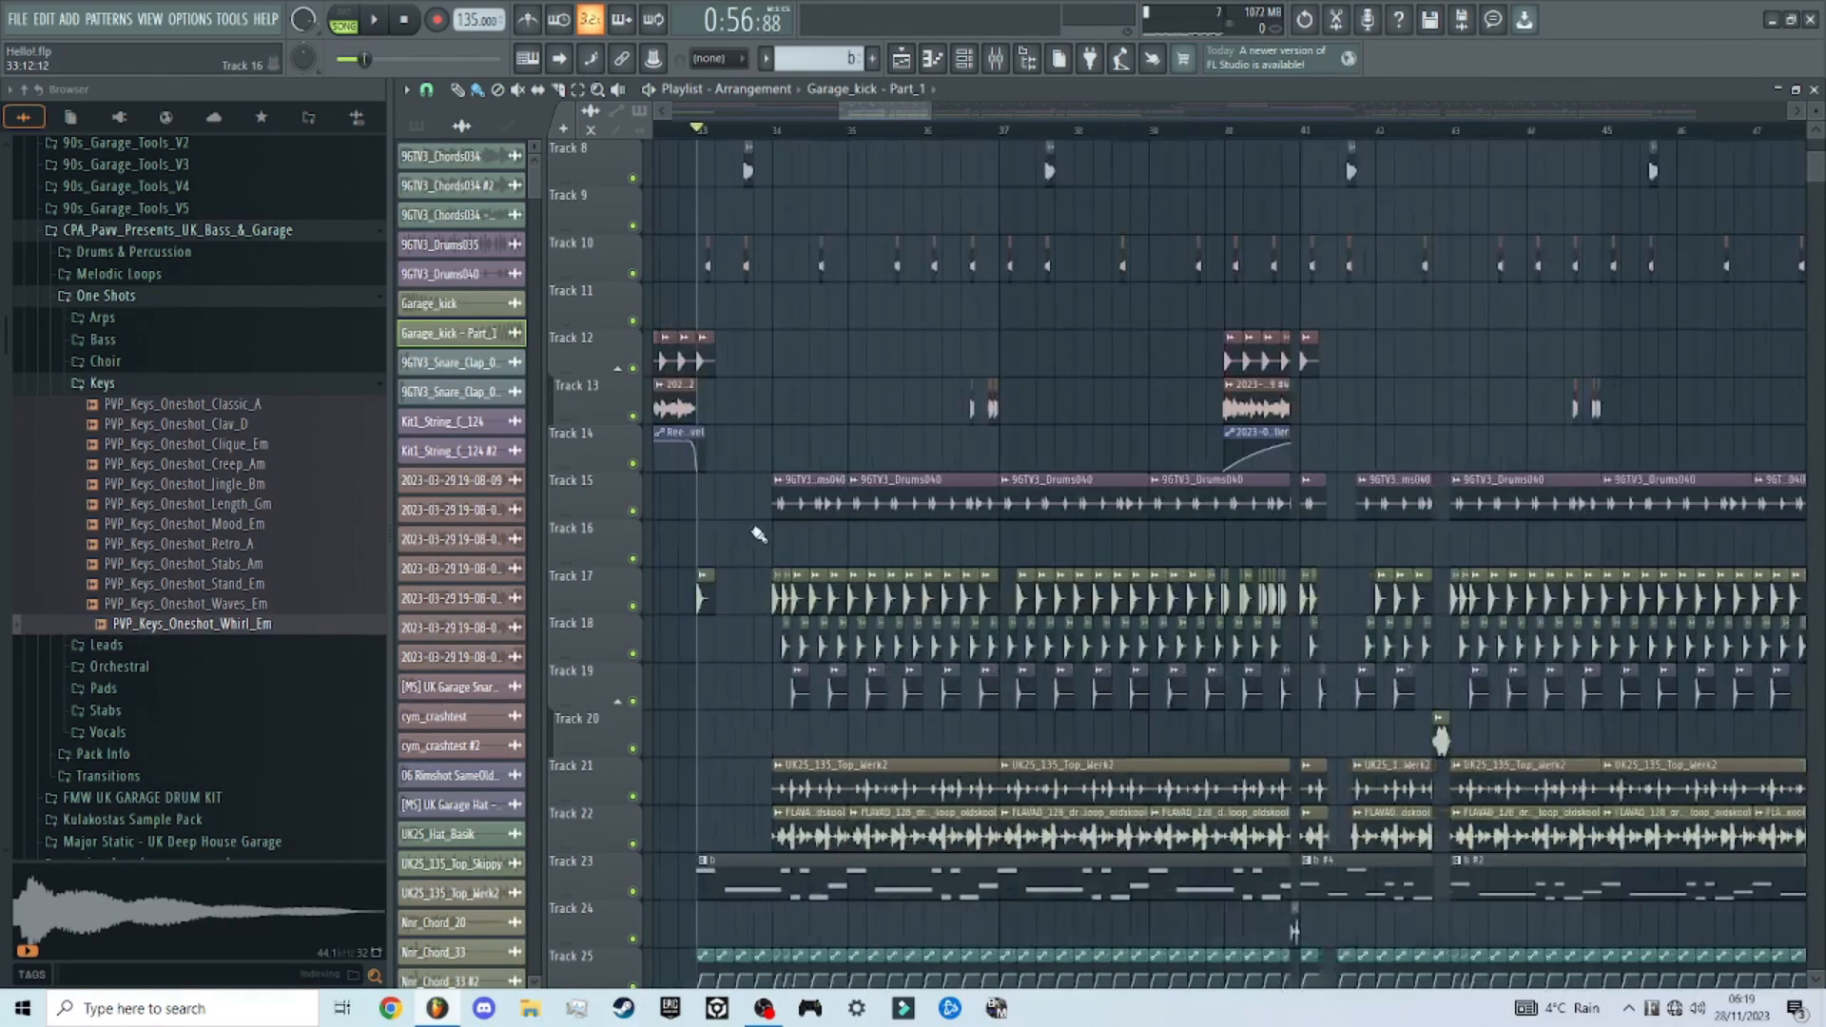
Step: Open the bass pattern's Serum #2 channel to view its UKG BASS SHEESH preset, collapse the sample pack folder and close the synth
scroll(746, 549, up, 4)
scroll(743, 590, down, 5)
key(F6)
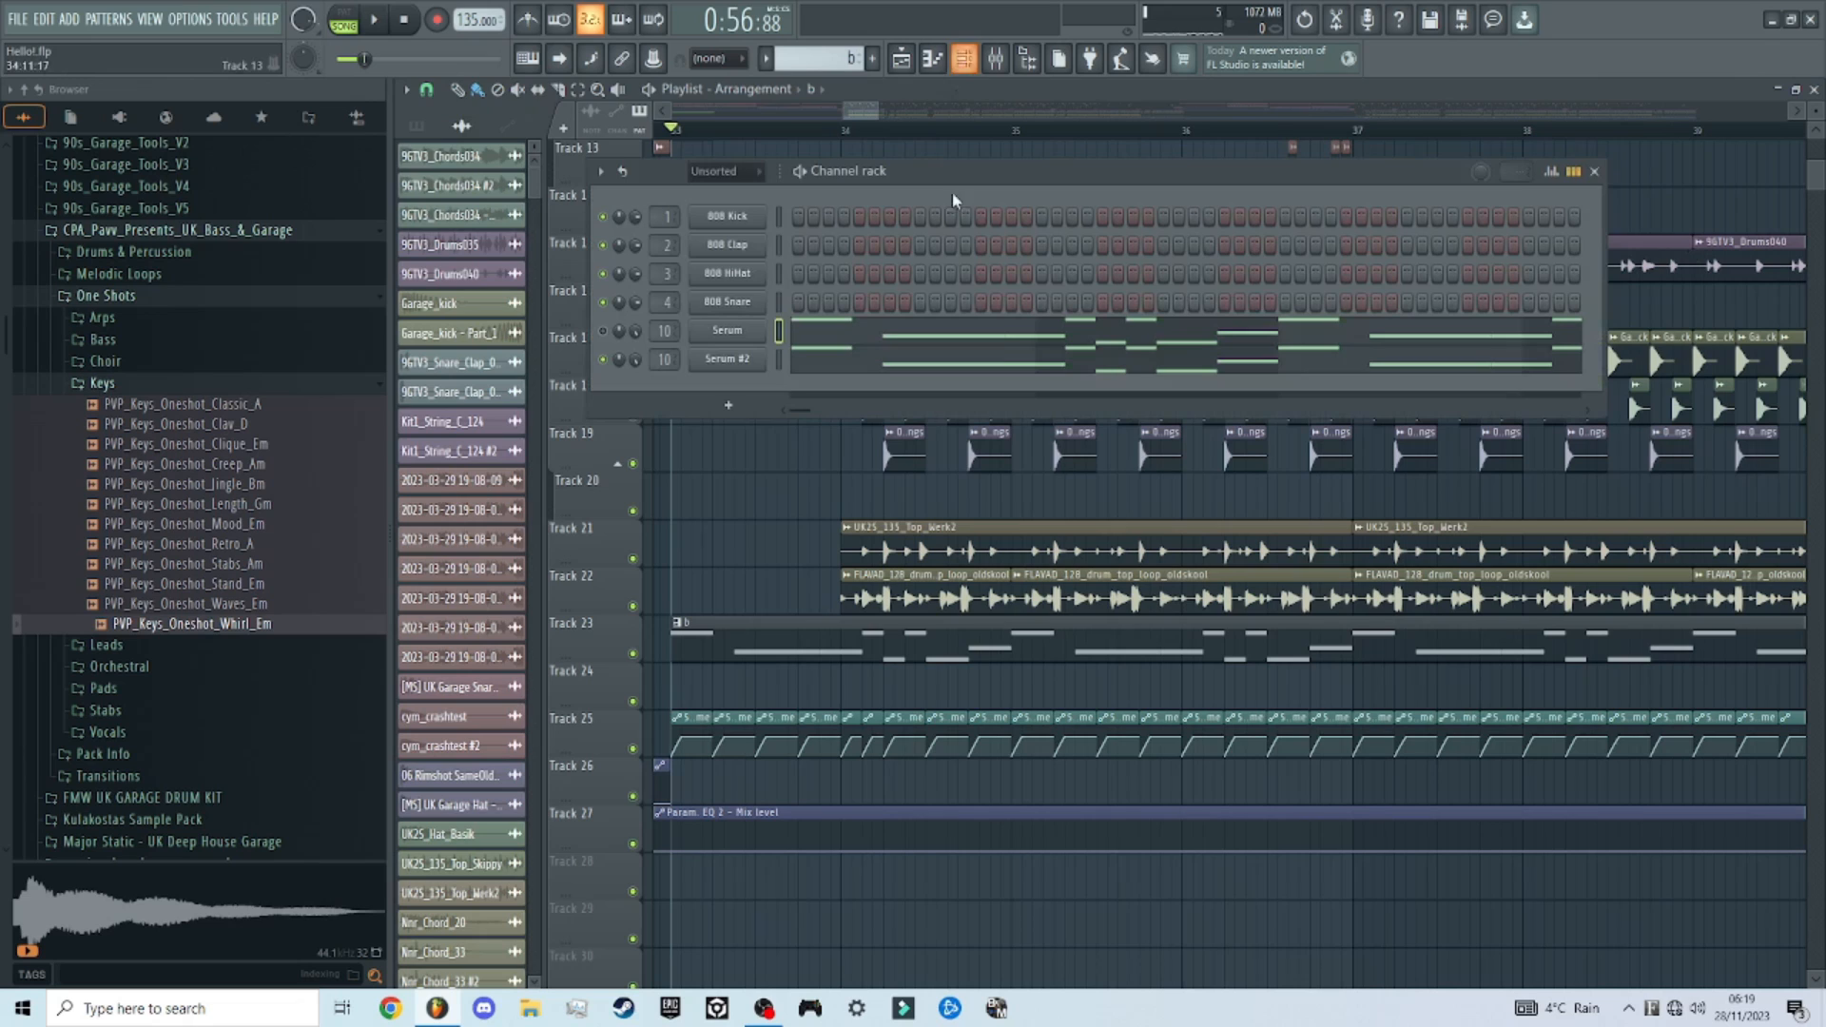
click(727, 358)
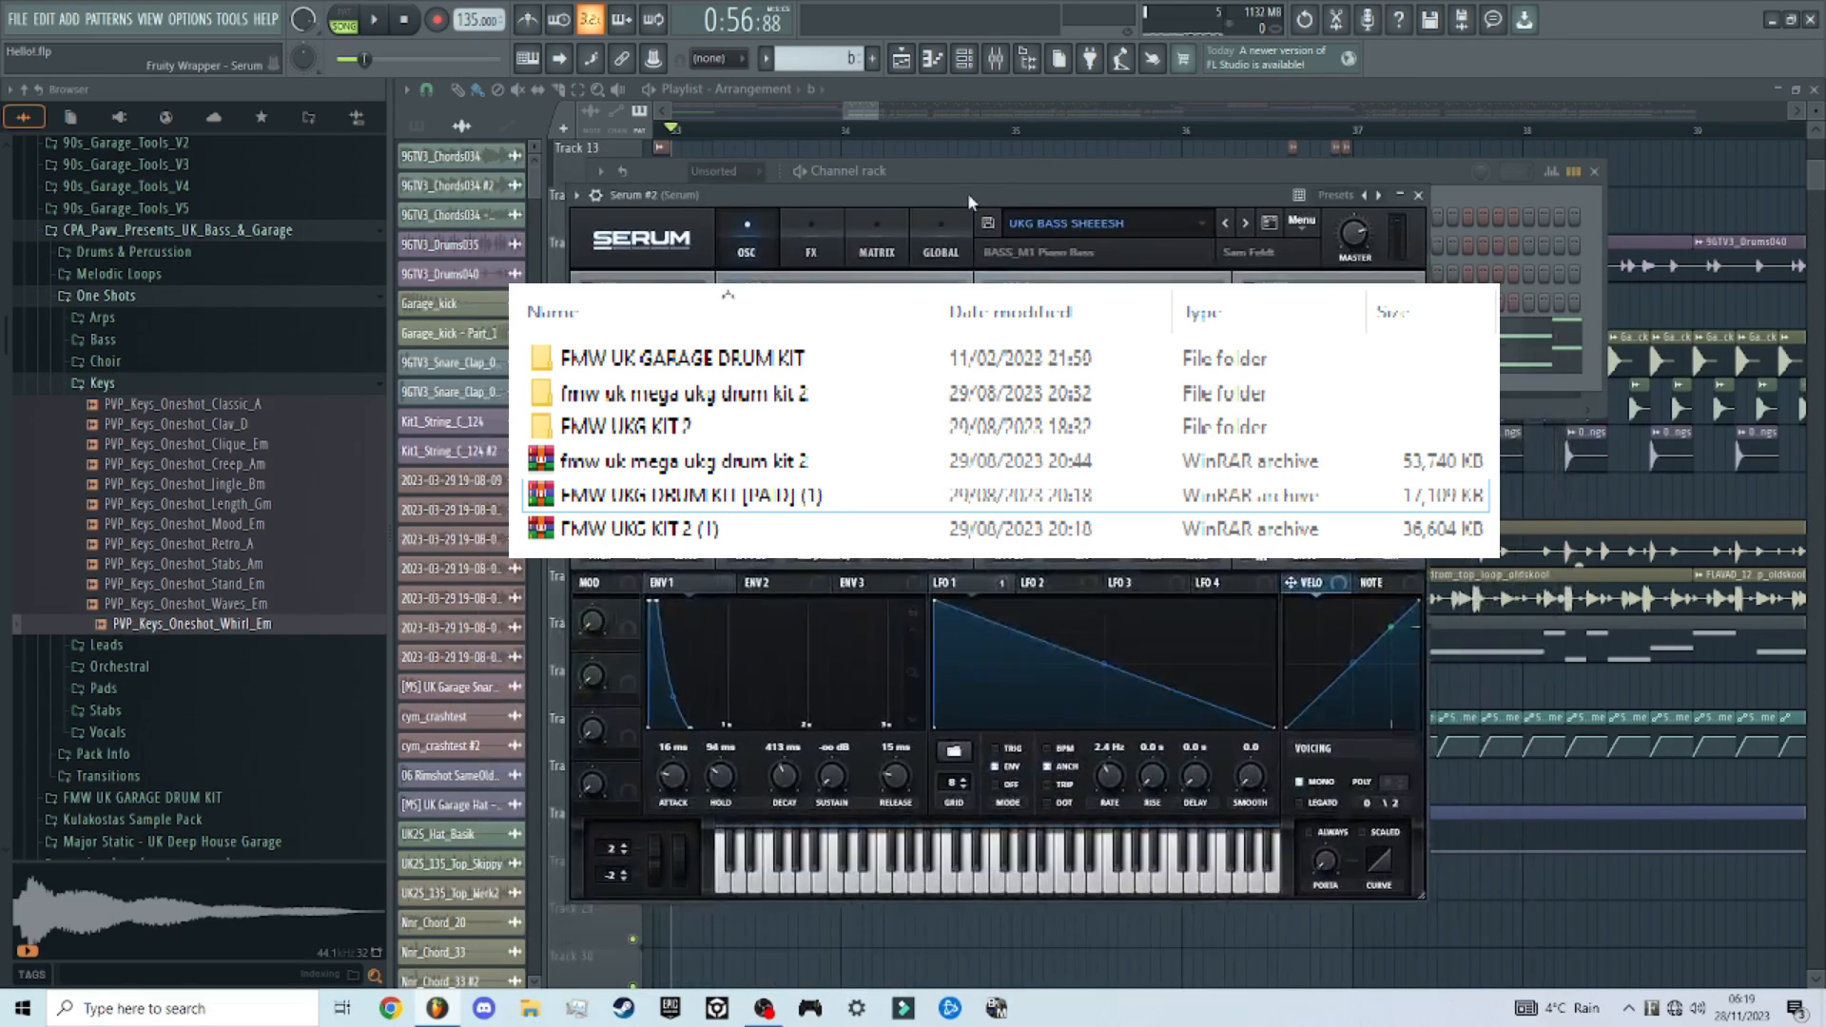
click(147, 232)
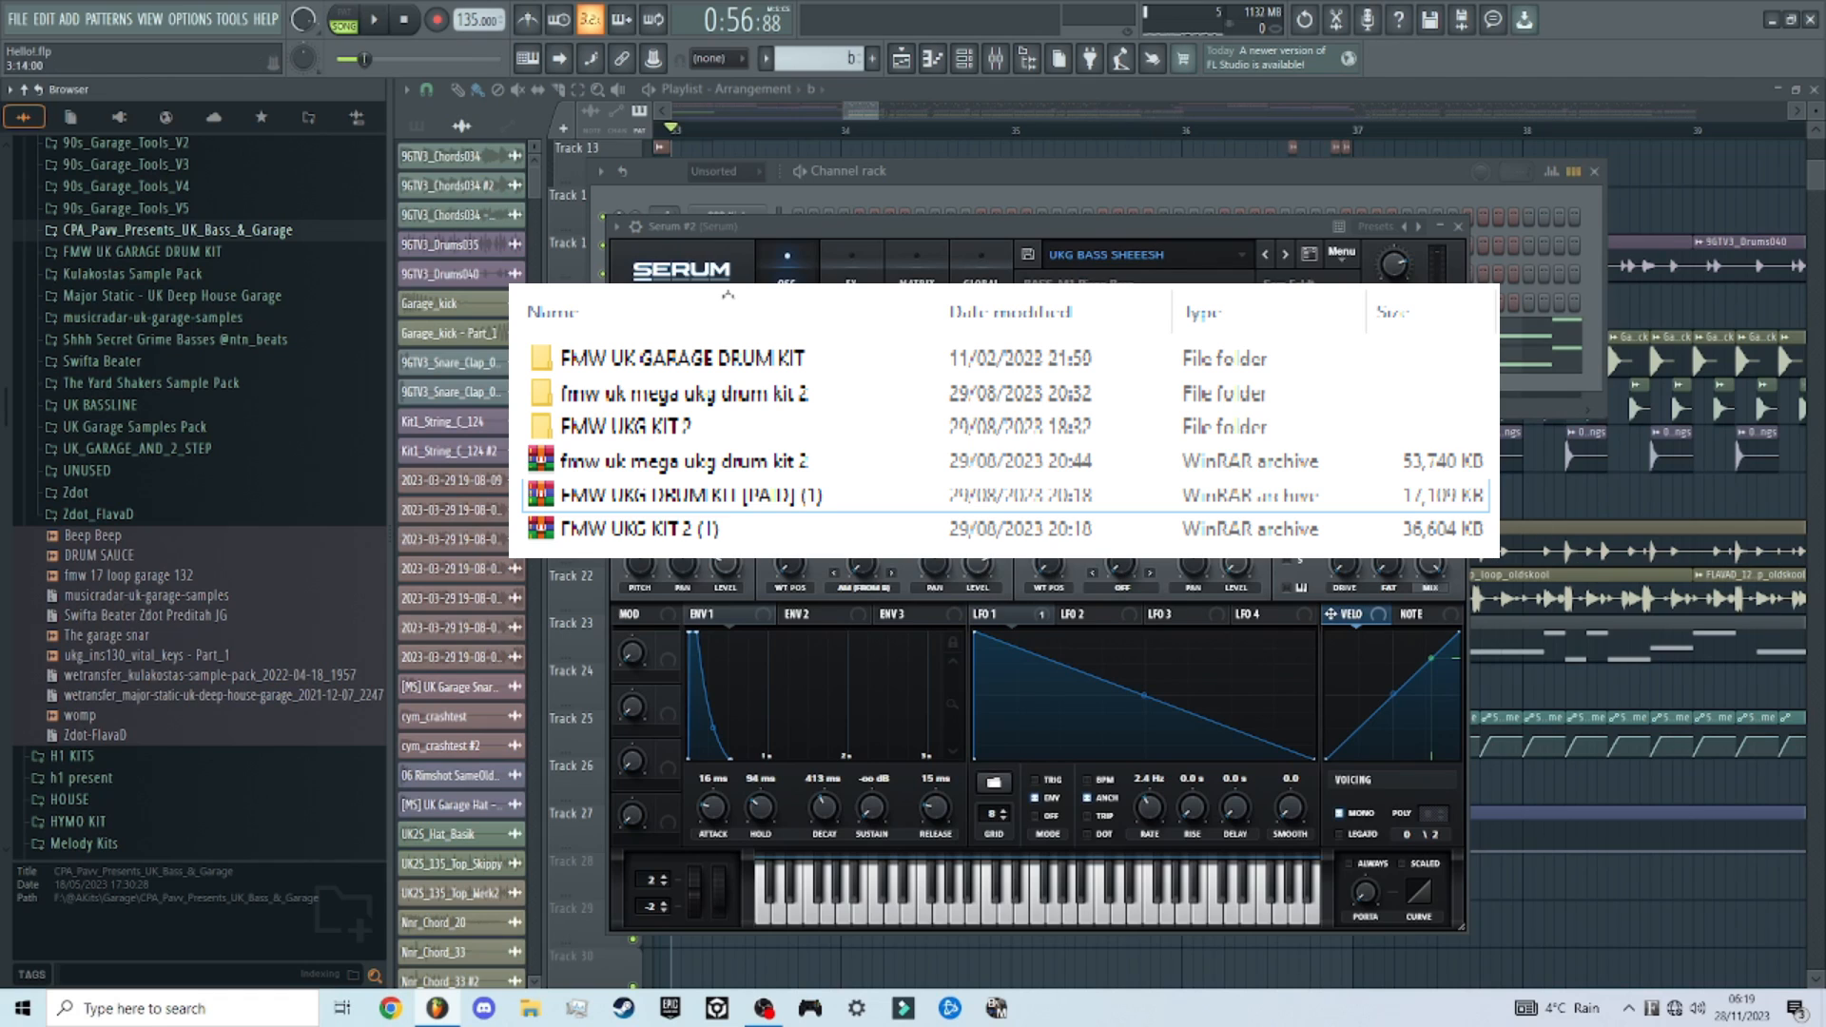
click(1457, 226)
Step: Open the Serum #2 bass notes in the piano roll and play the pattern on its own
click(894, 360)
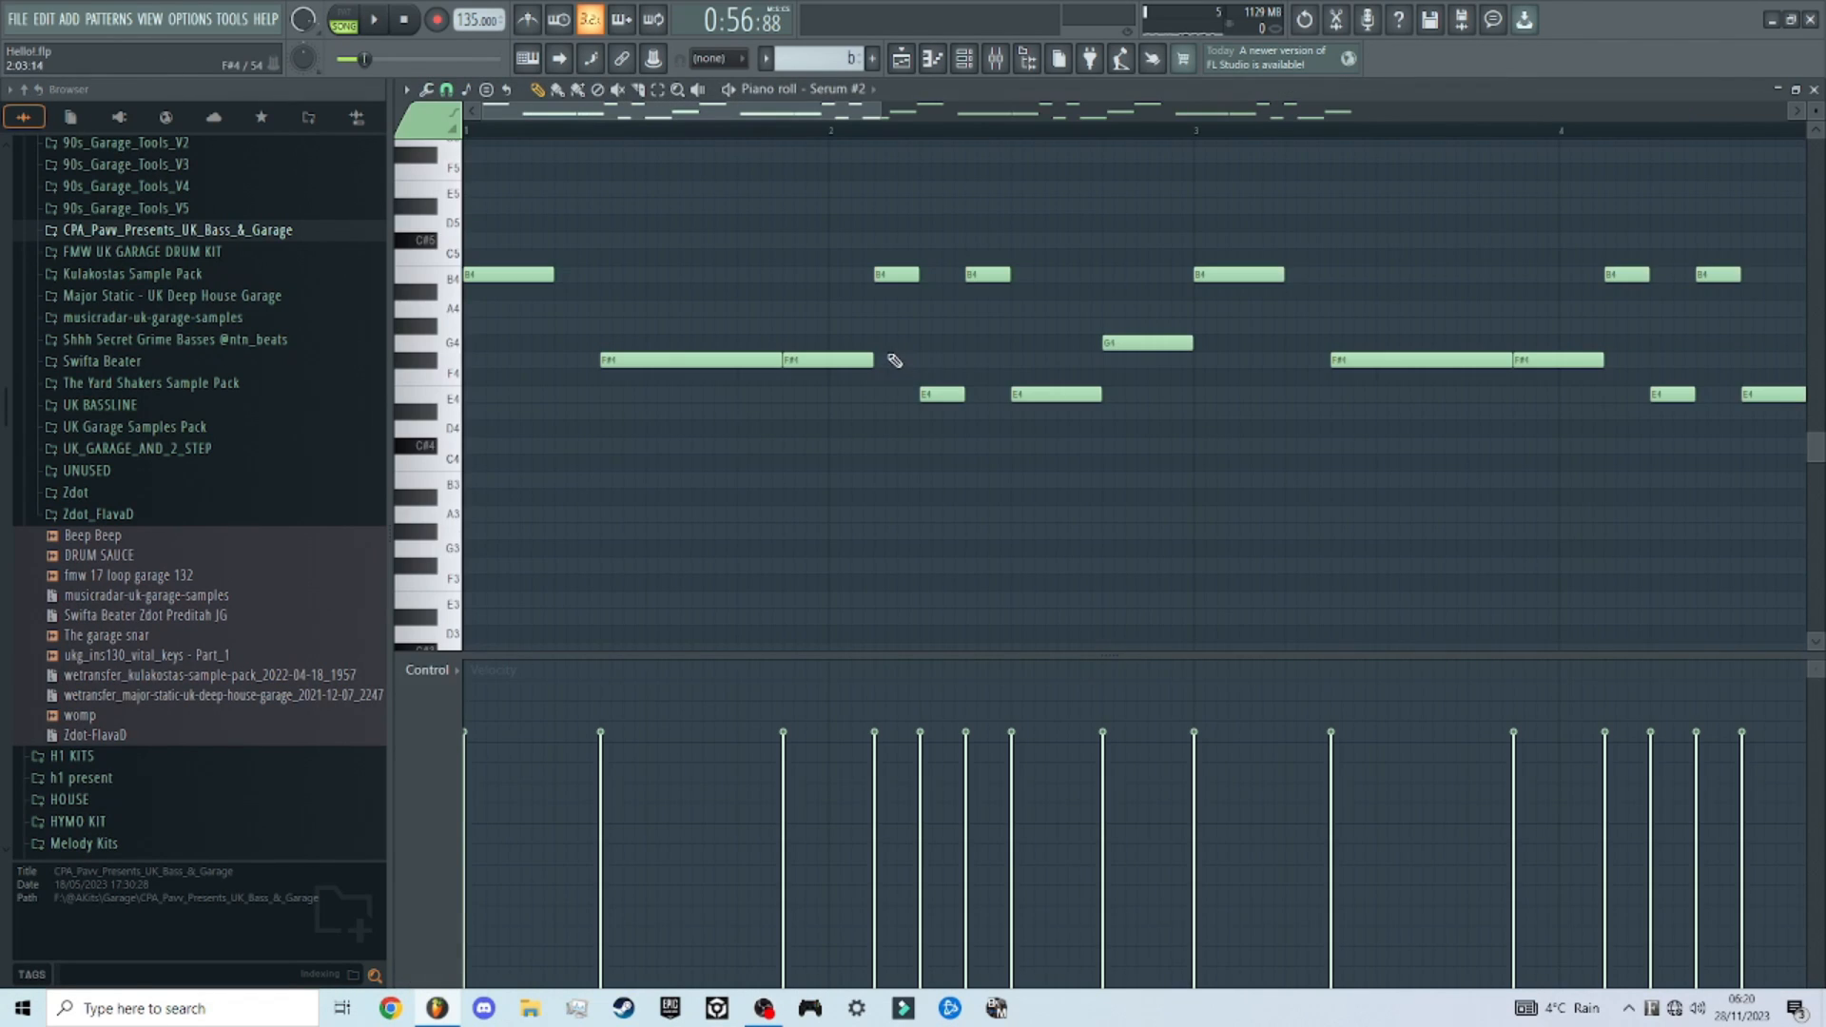
scroll(497, 369, down, 4)
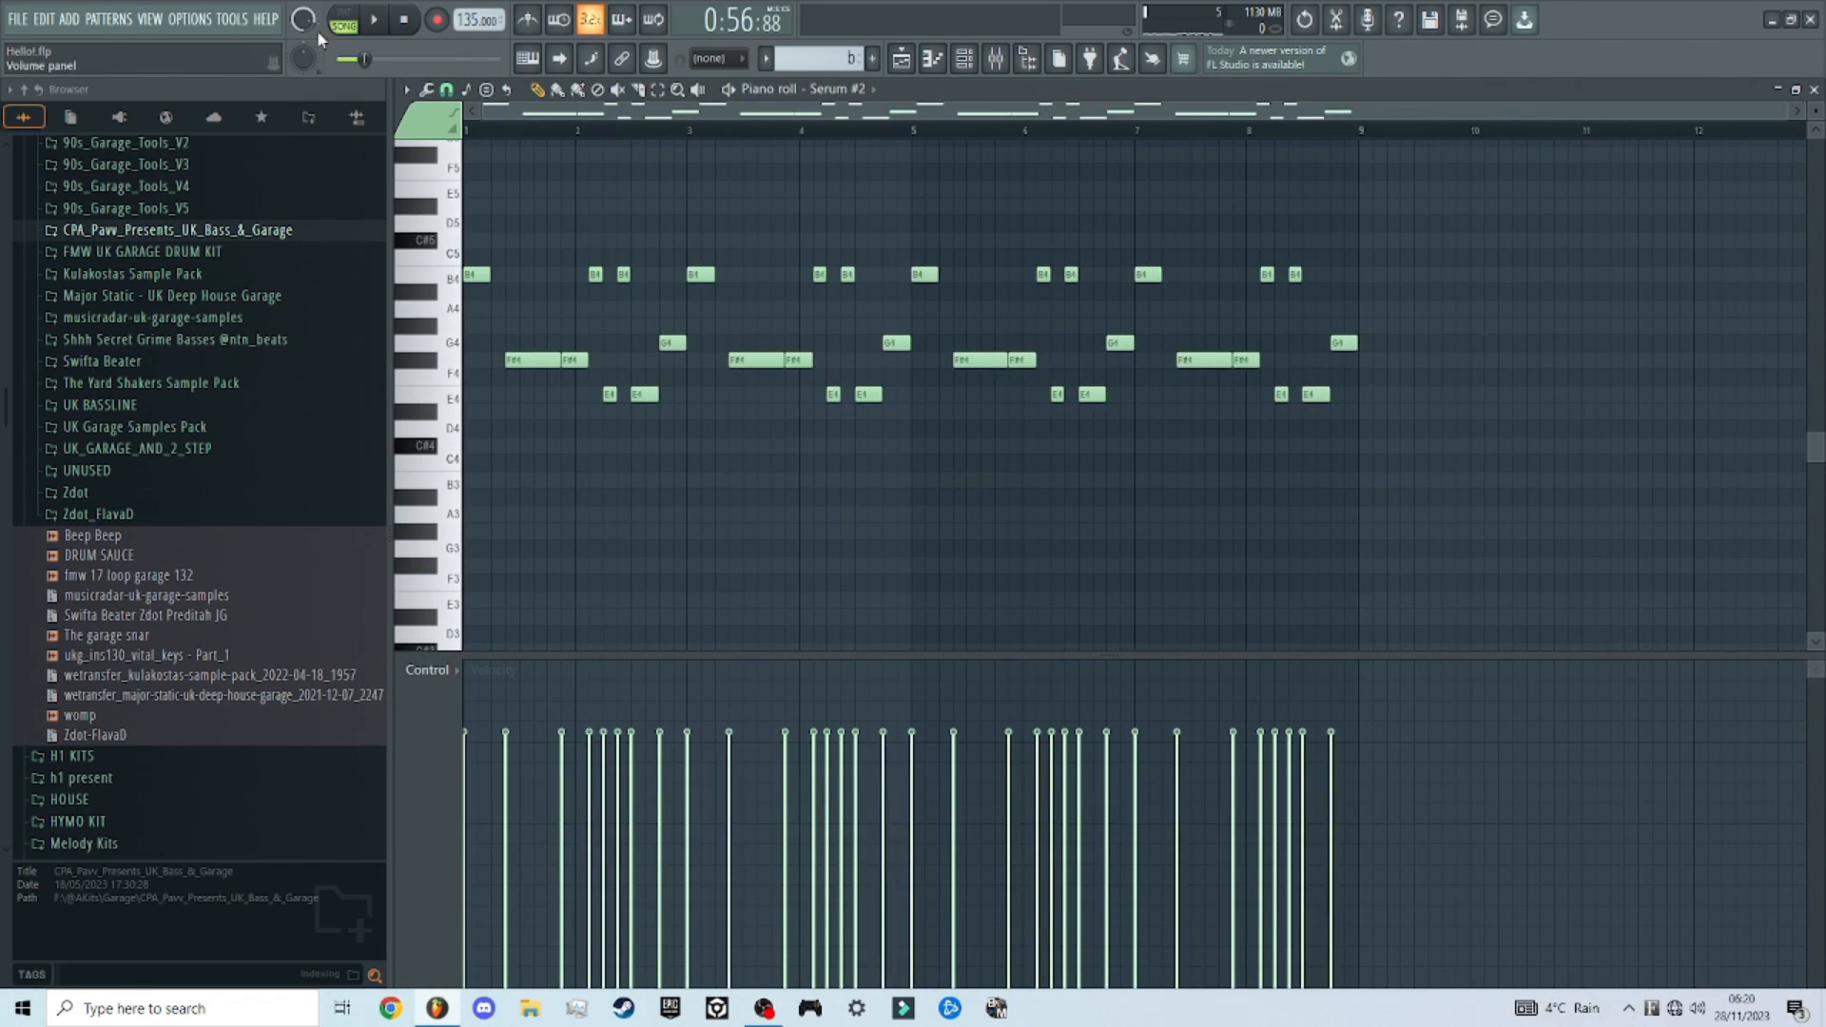
drag(1281, 280, 466, 522)
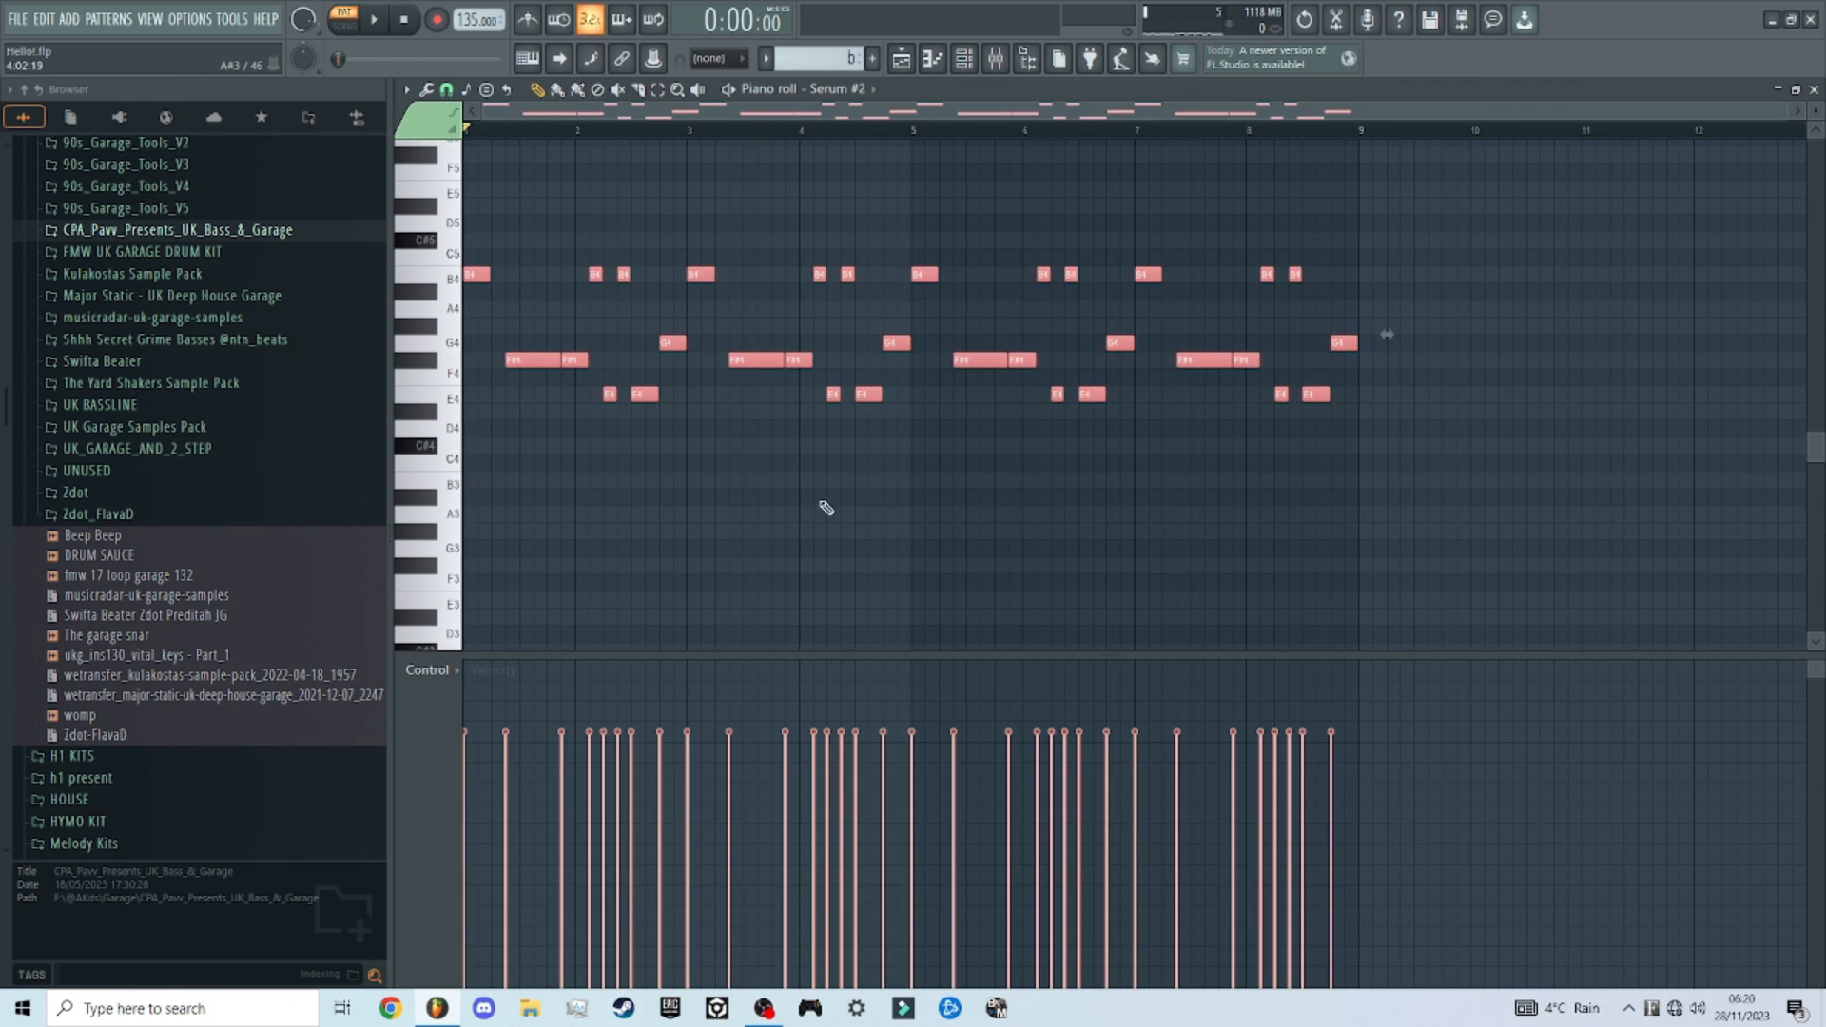
ctrl+click(1024, 577)
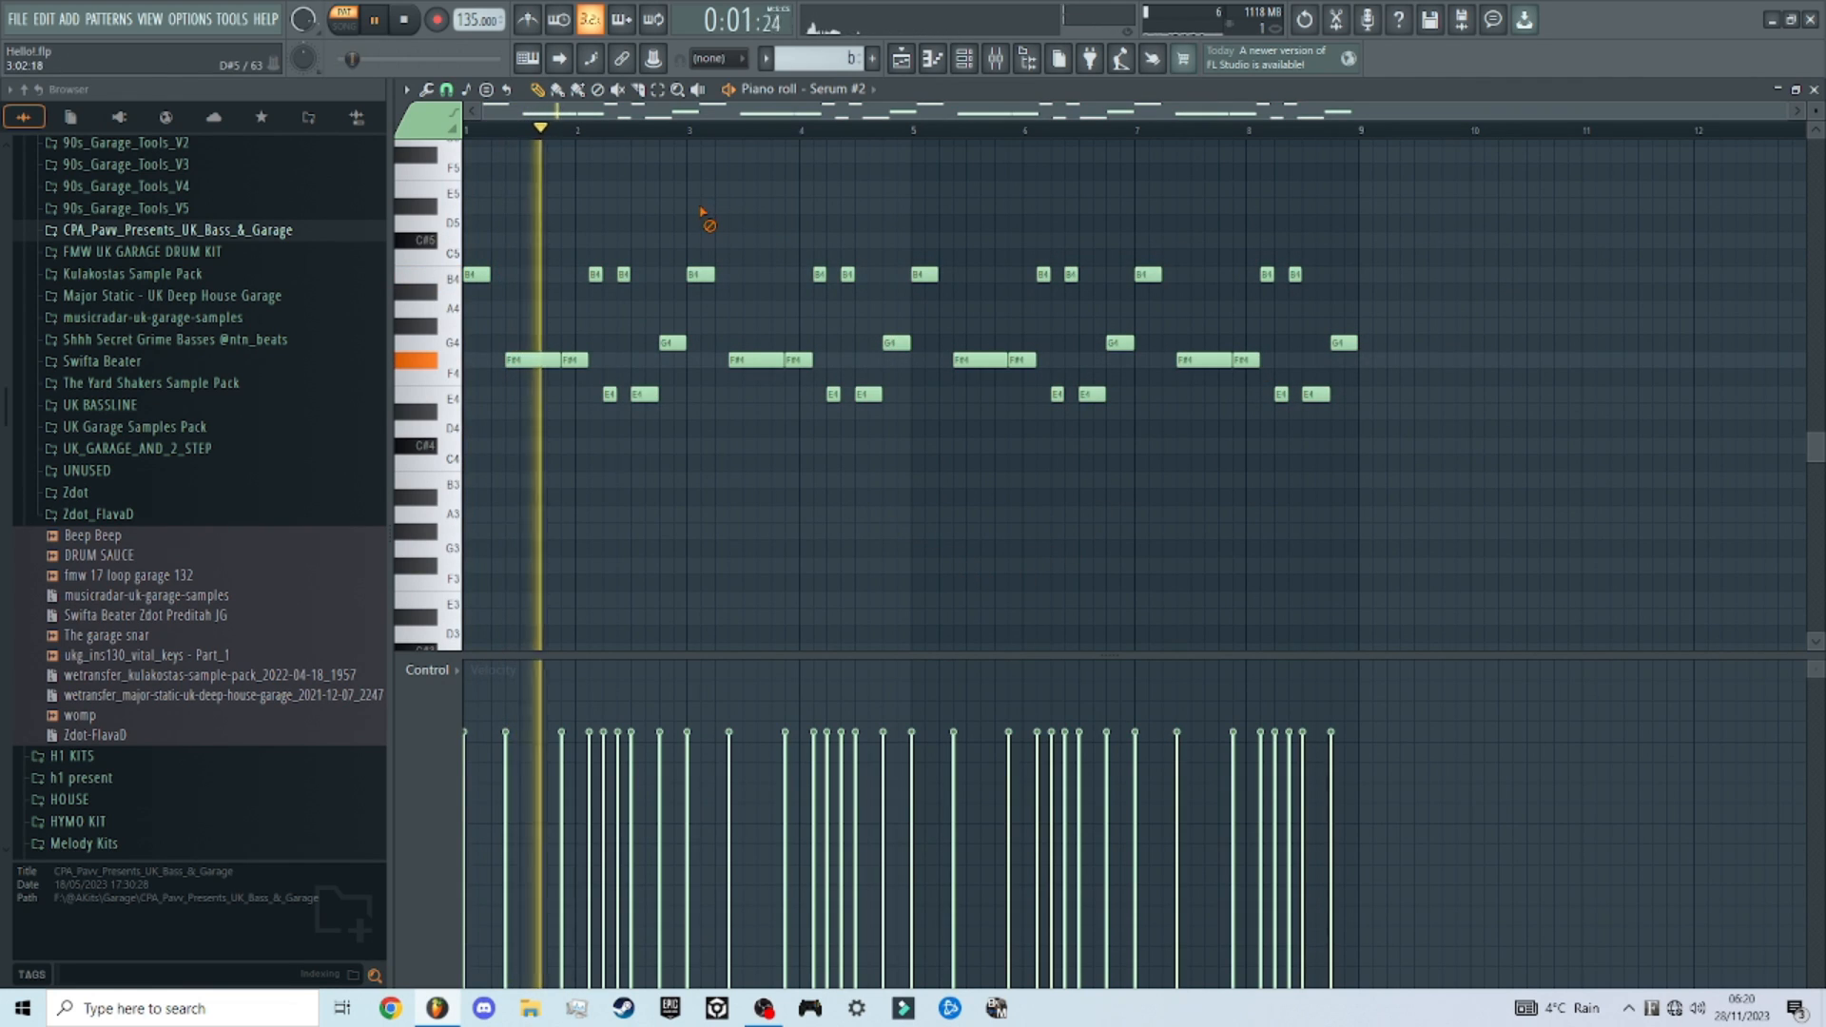
key(space)
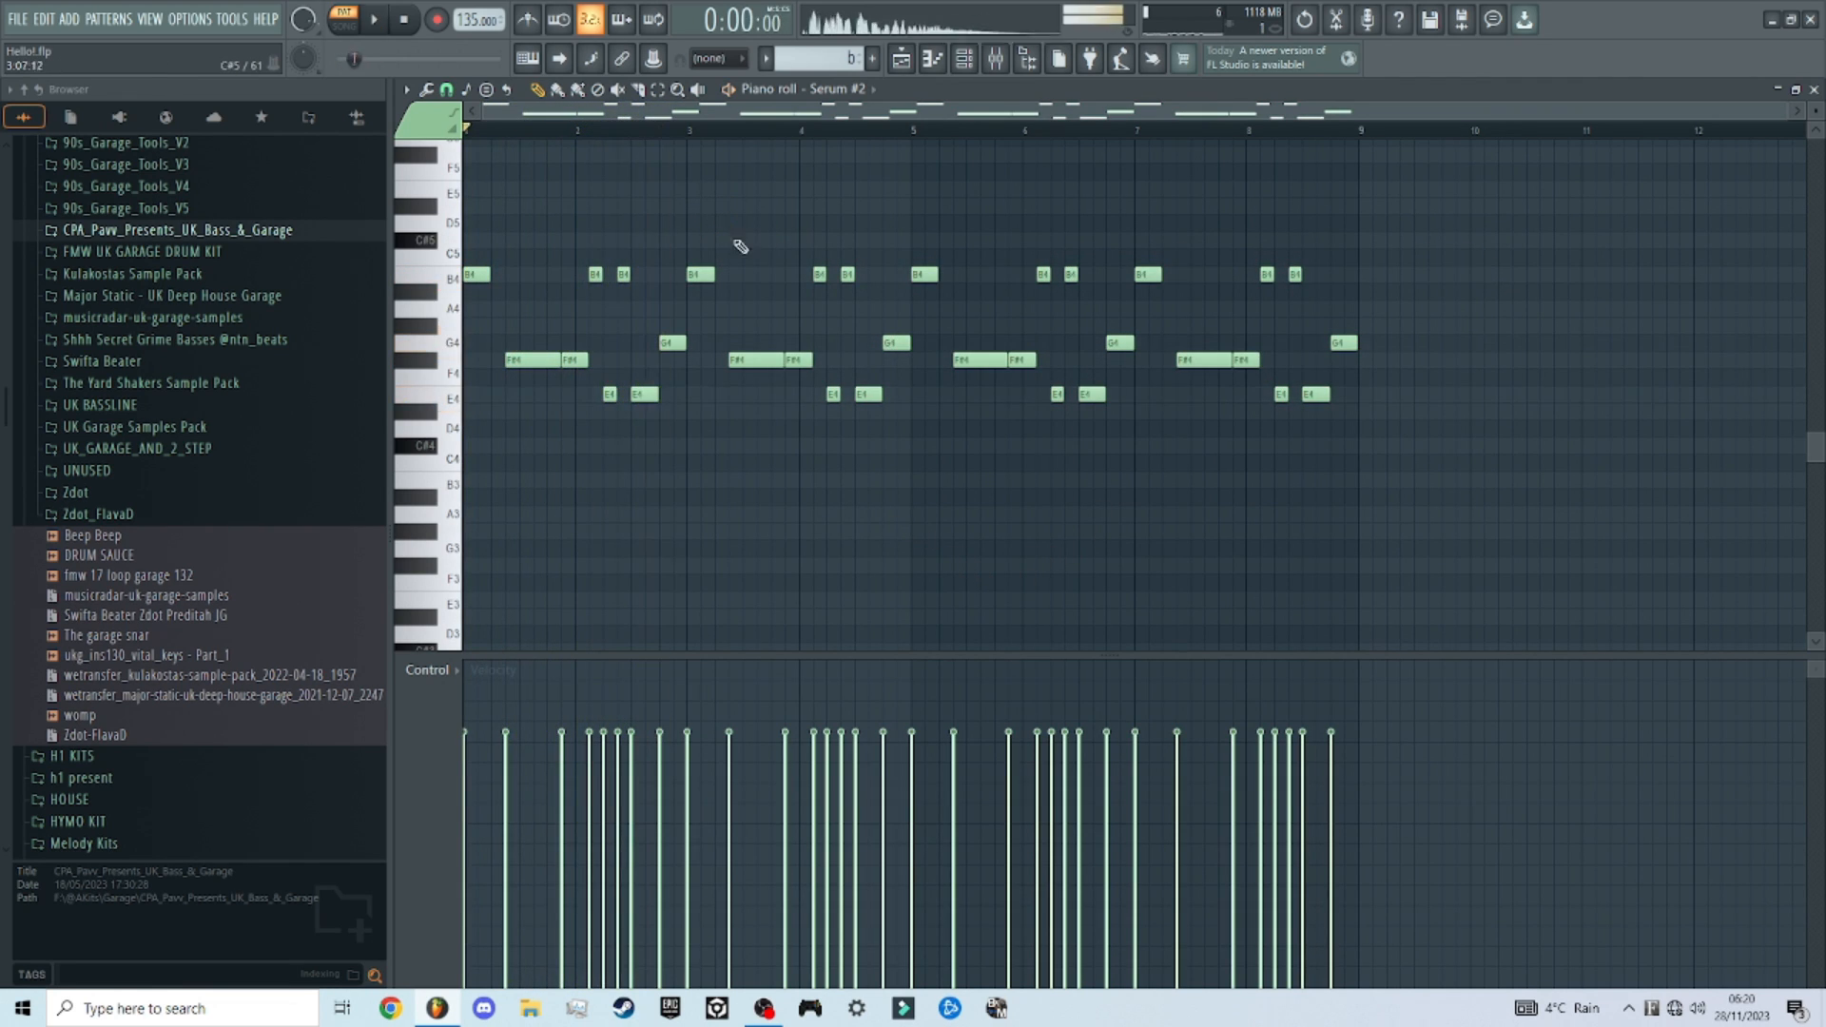
Step: Return to the arrangement in song mode and play the drop from bar 34 with the full drums and bass
click(903, 59)
scroll(795, 542, up, 10)
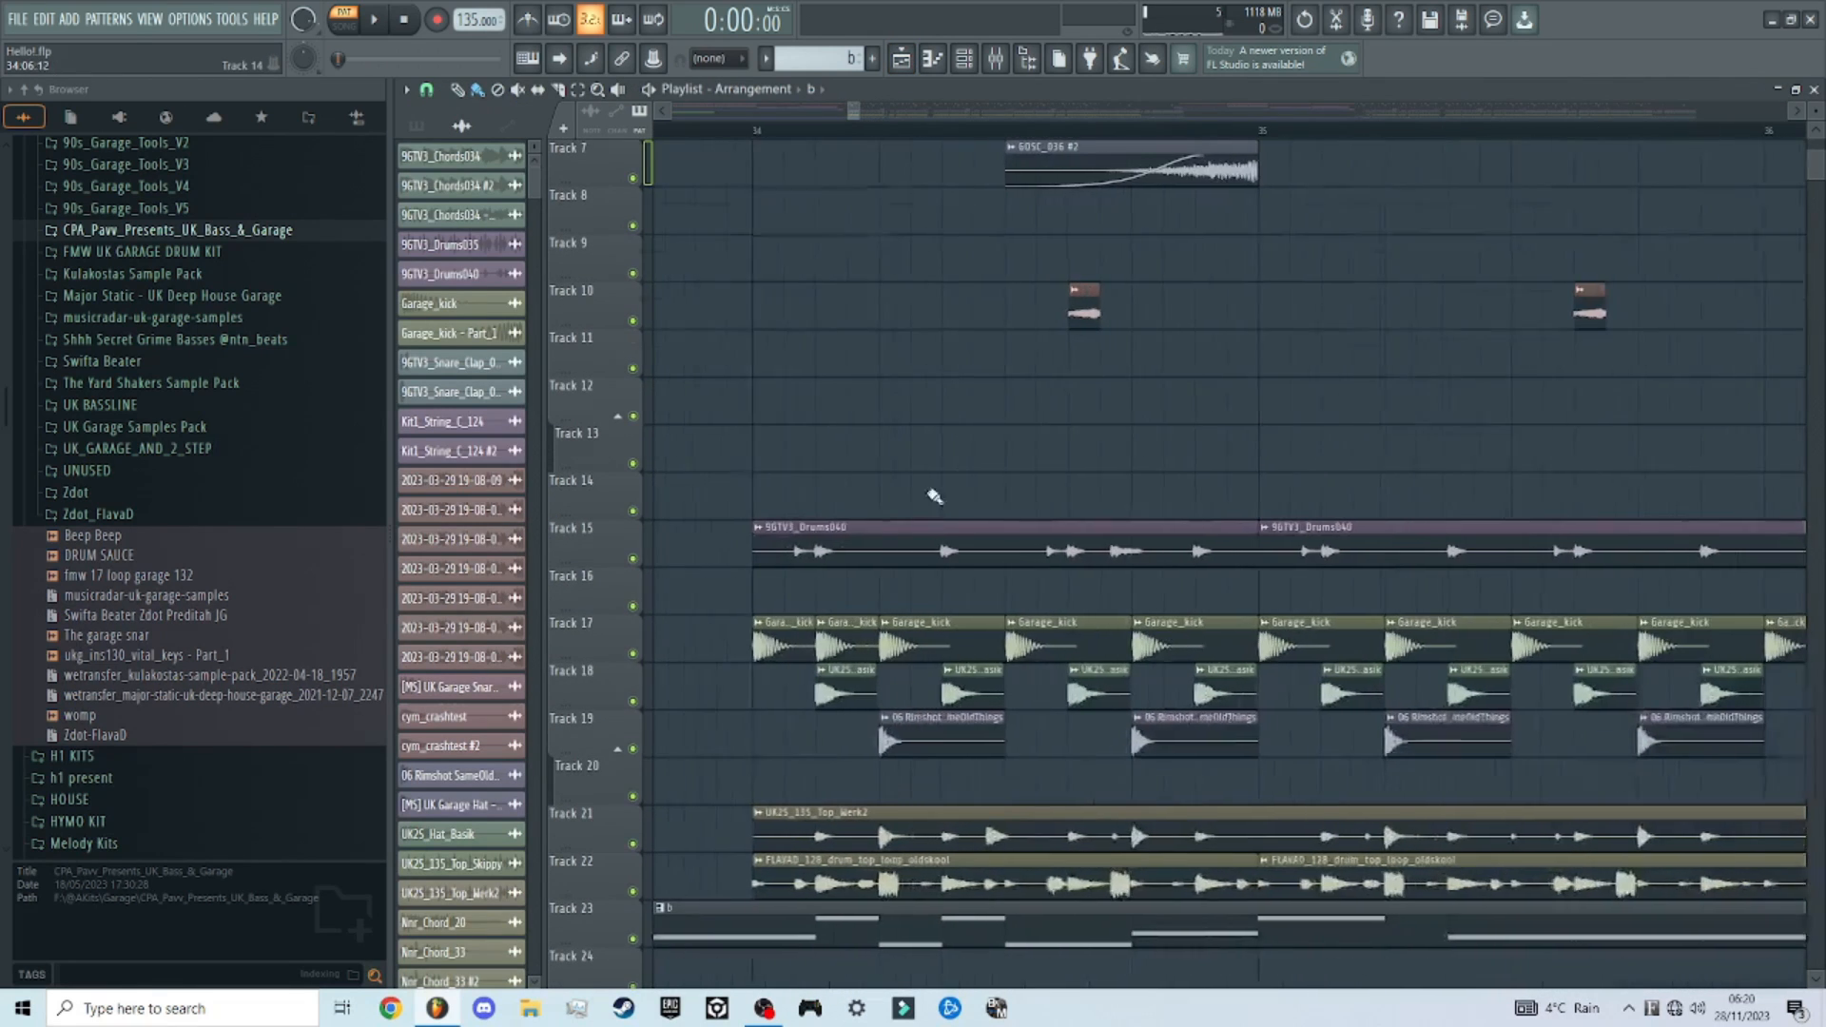
scroll(954, 342, down, 3)
scroll(927, 262, down, 1)
scroll(841, 136, left, 1)
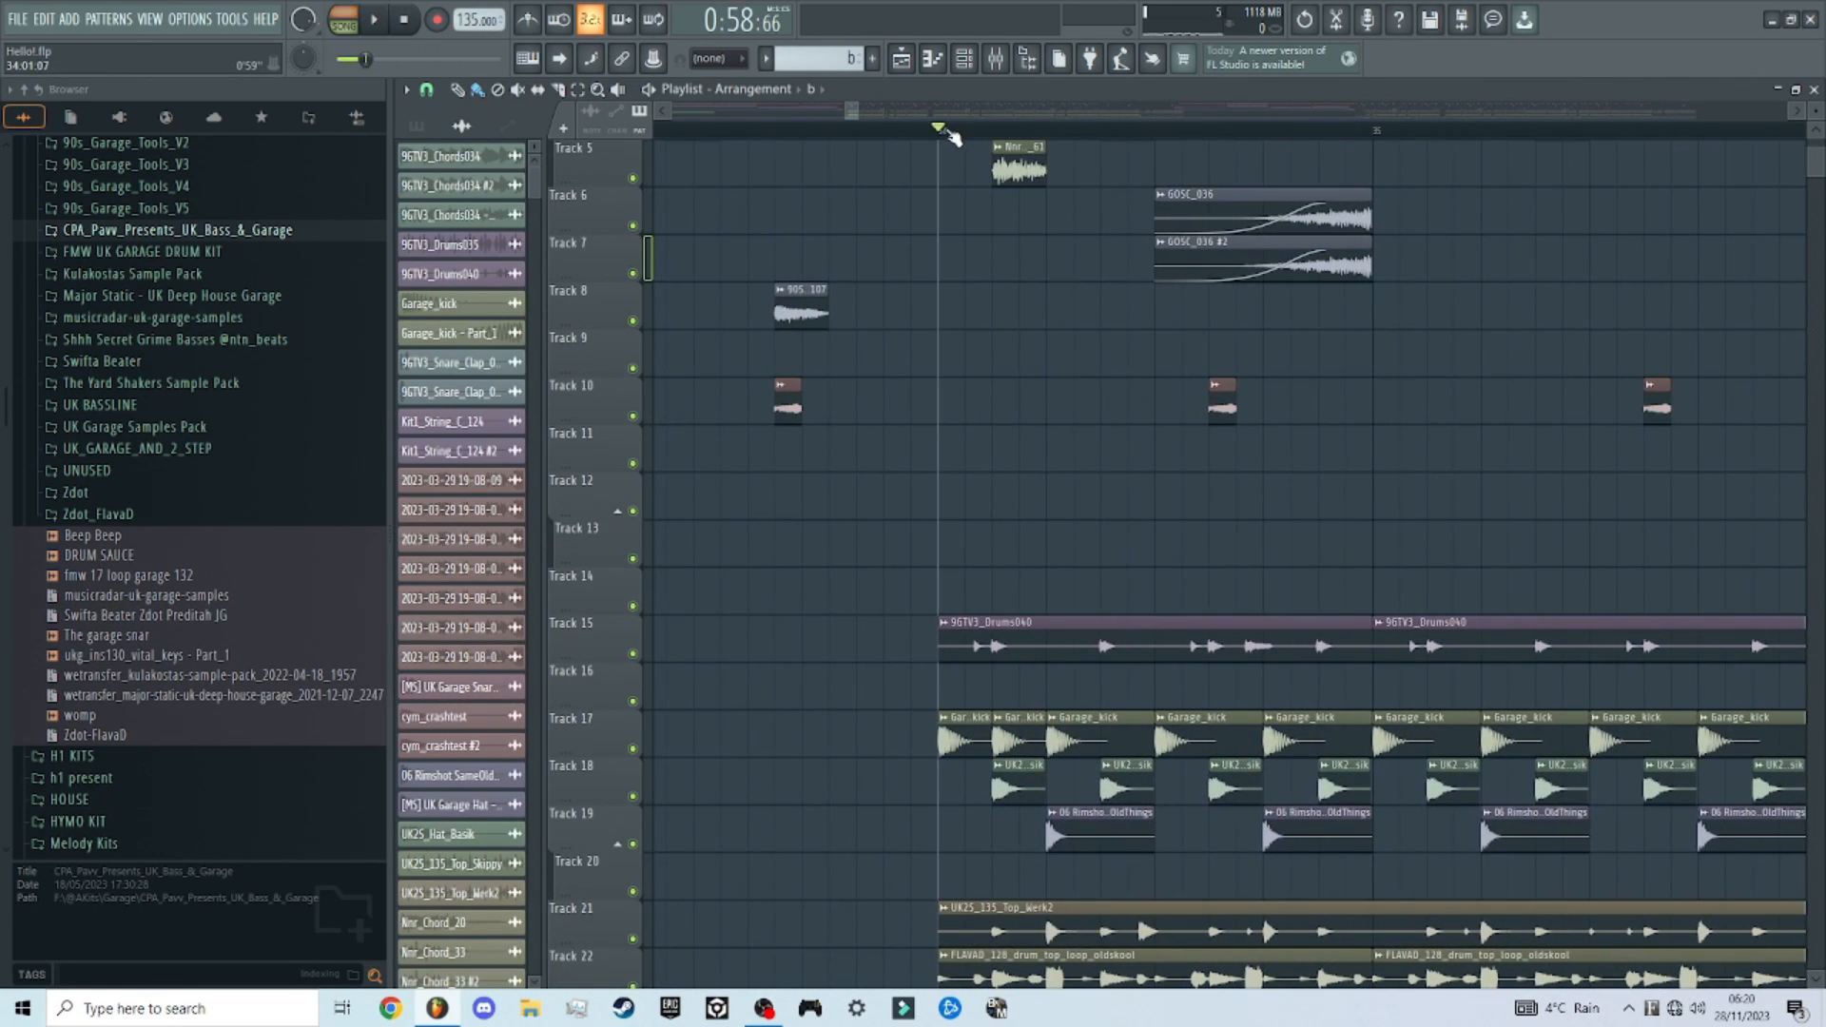
scroll(1018, 326, up, 3)
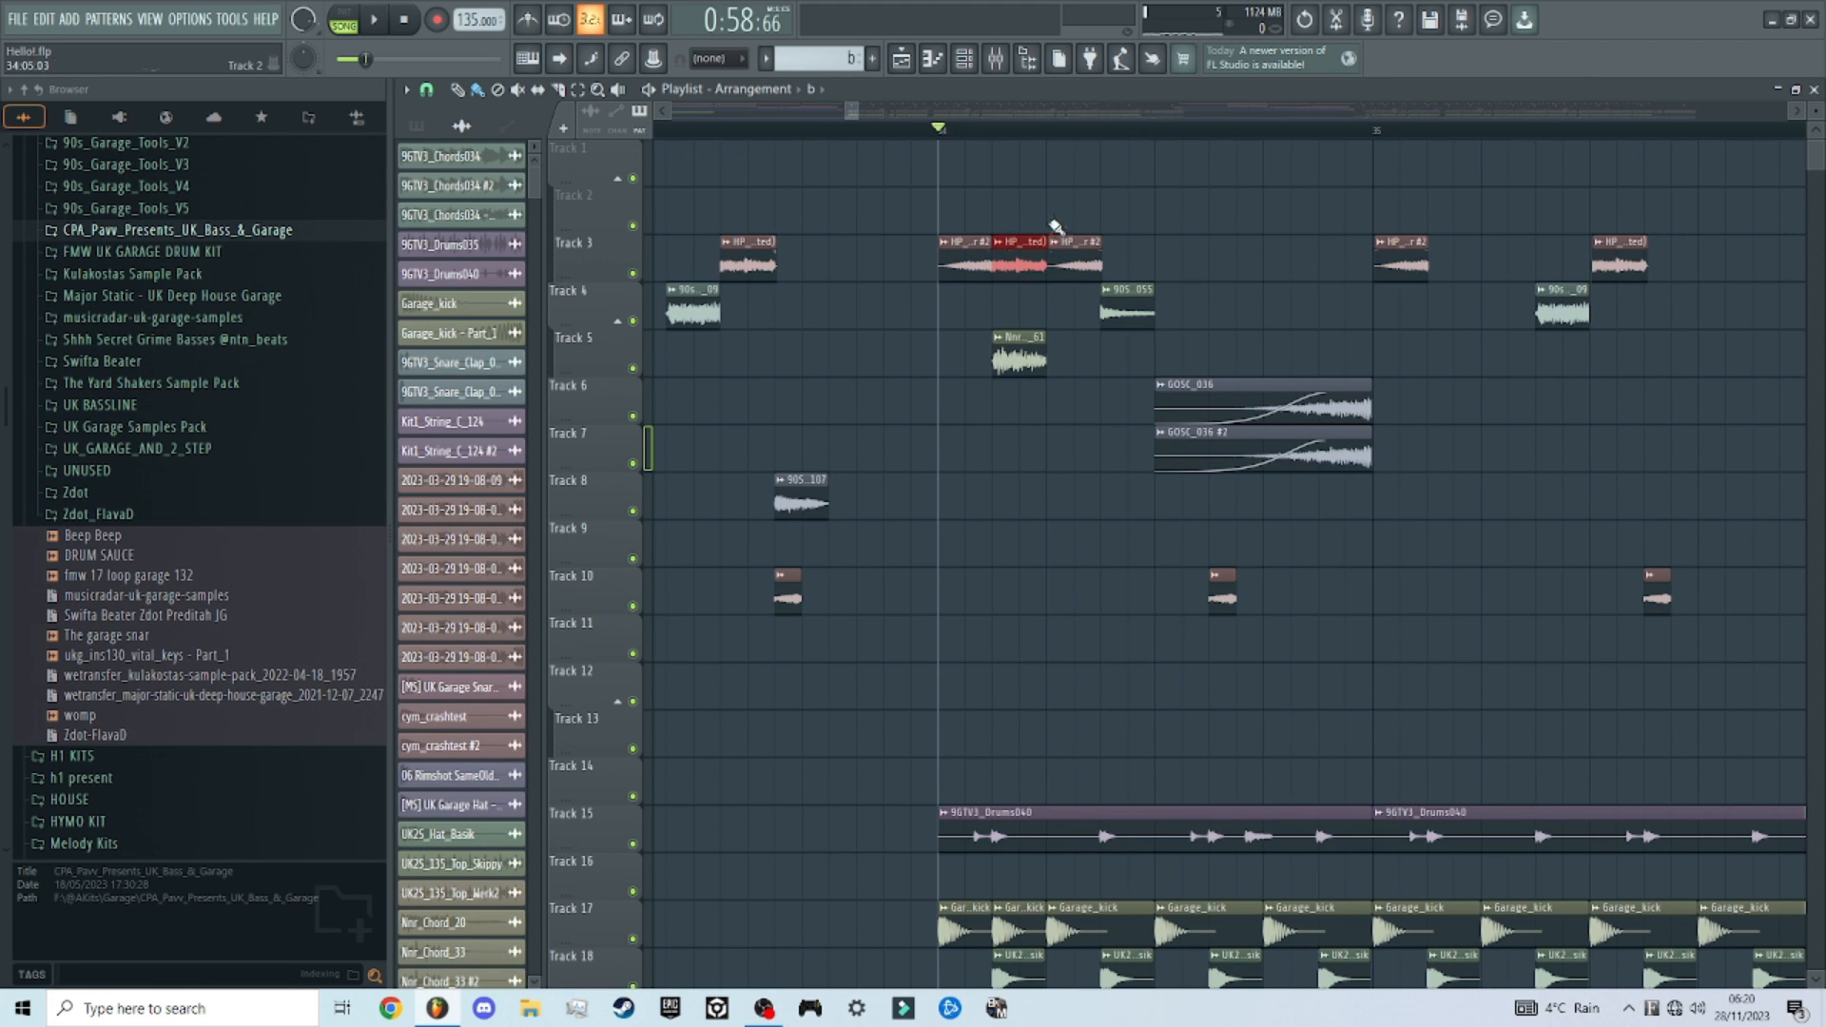
scroll(1046, 457, down, 8)
key(space)
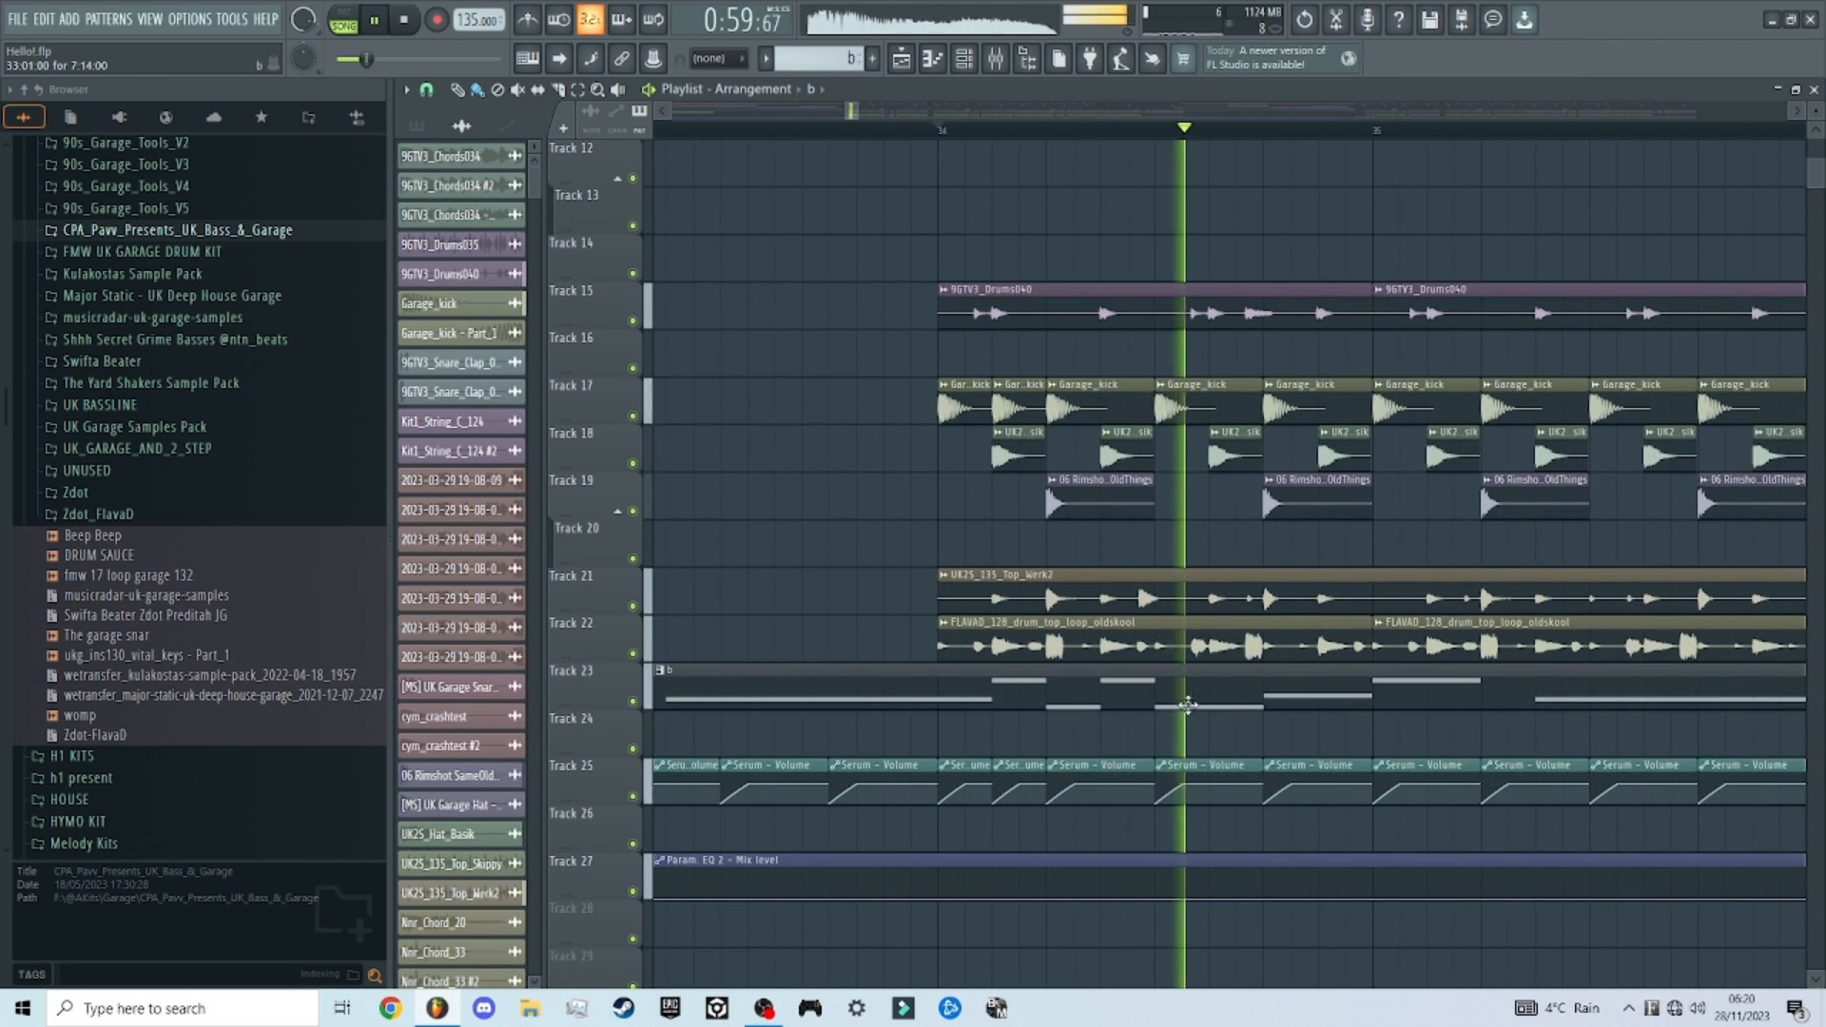
key(space)
Step: Examine the layout of the drop's tracks from about bar 31 to bar 48 in the arrangement
scroll(1193, 685, down, 10)
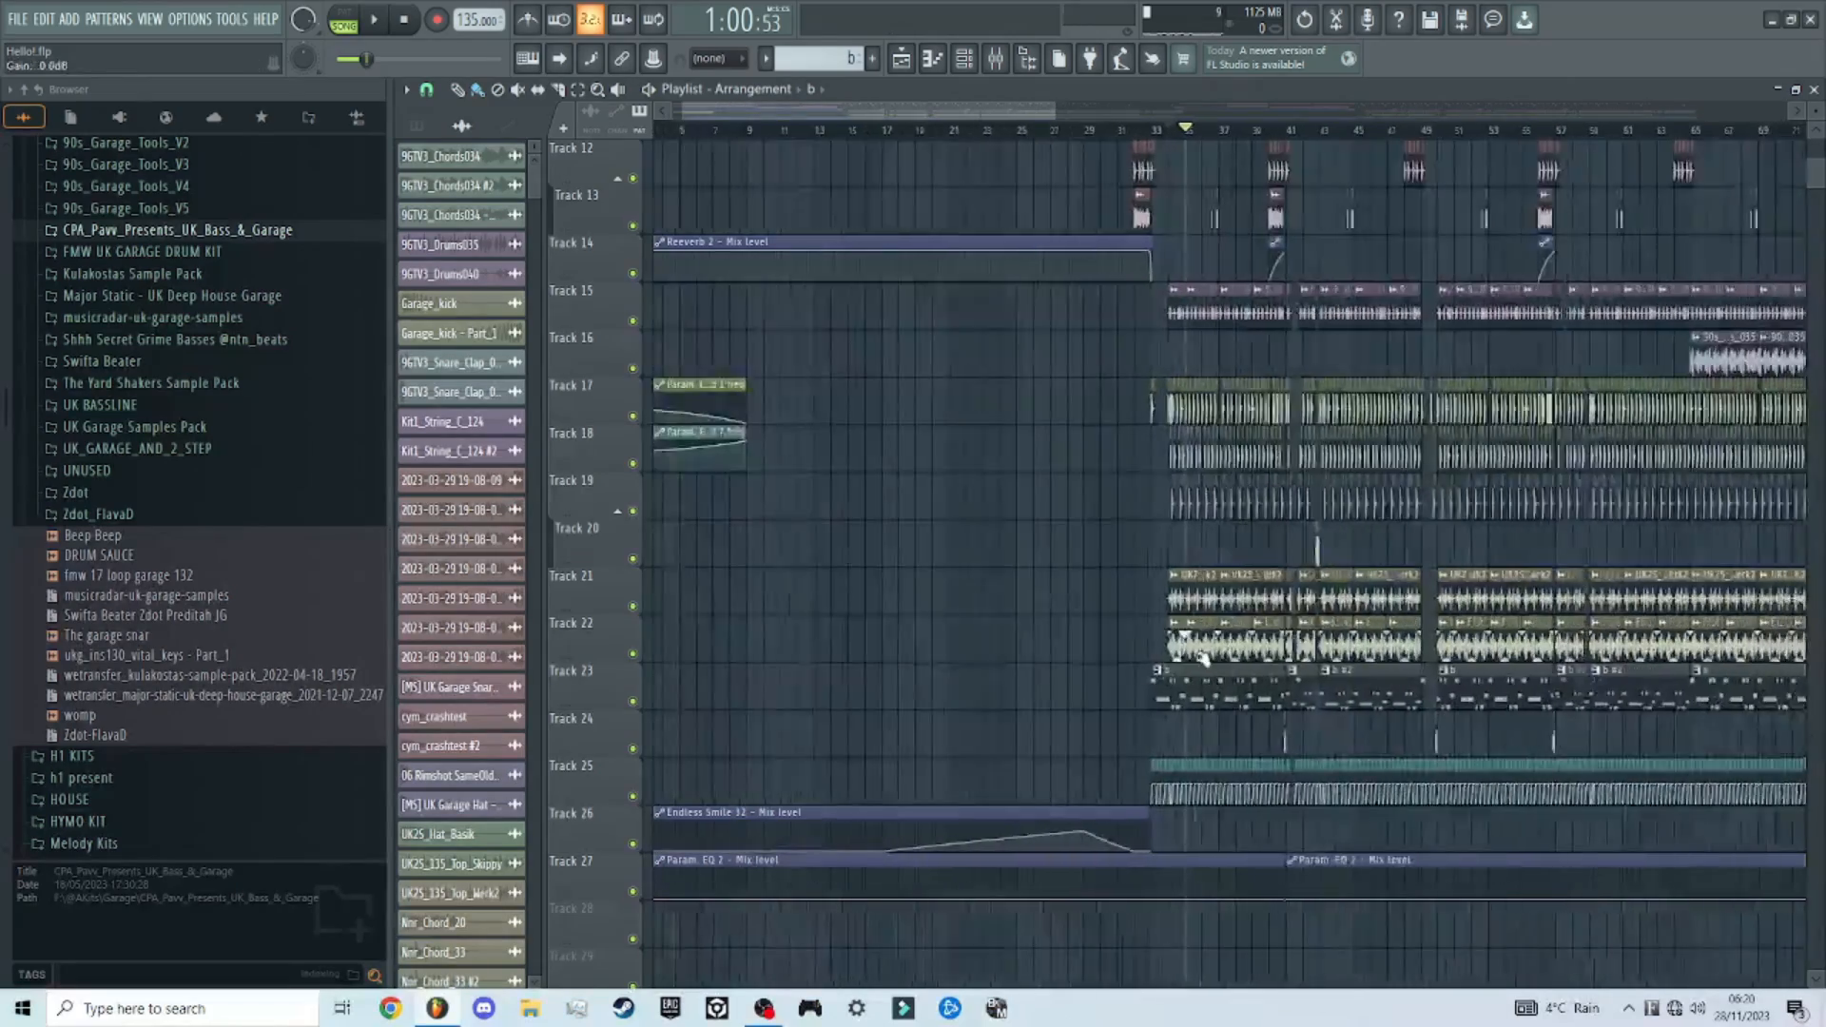
scroll(1212, 637, up, 8)
scroll(1236, 552, up, 5)
scroll(1112, 561, up, 3)
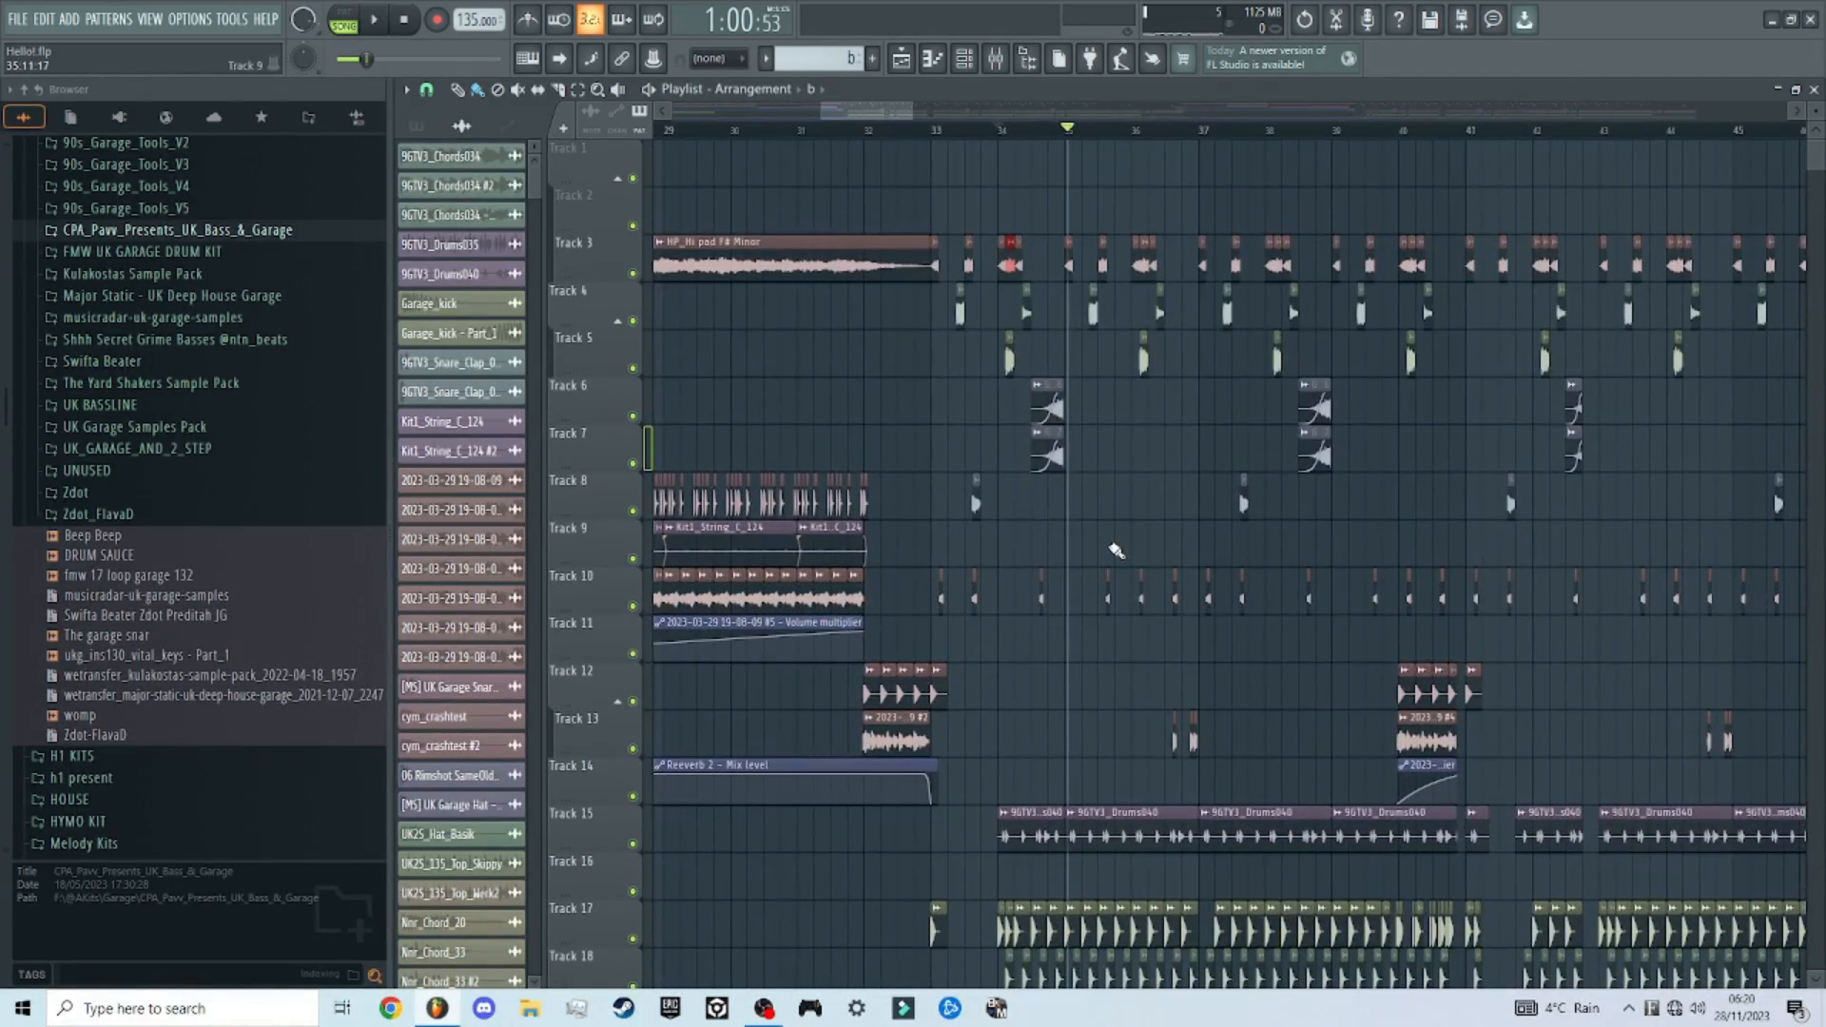
scroll(1265, 508, down, 4)
scroll(1288, 549, up, 5)
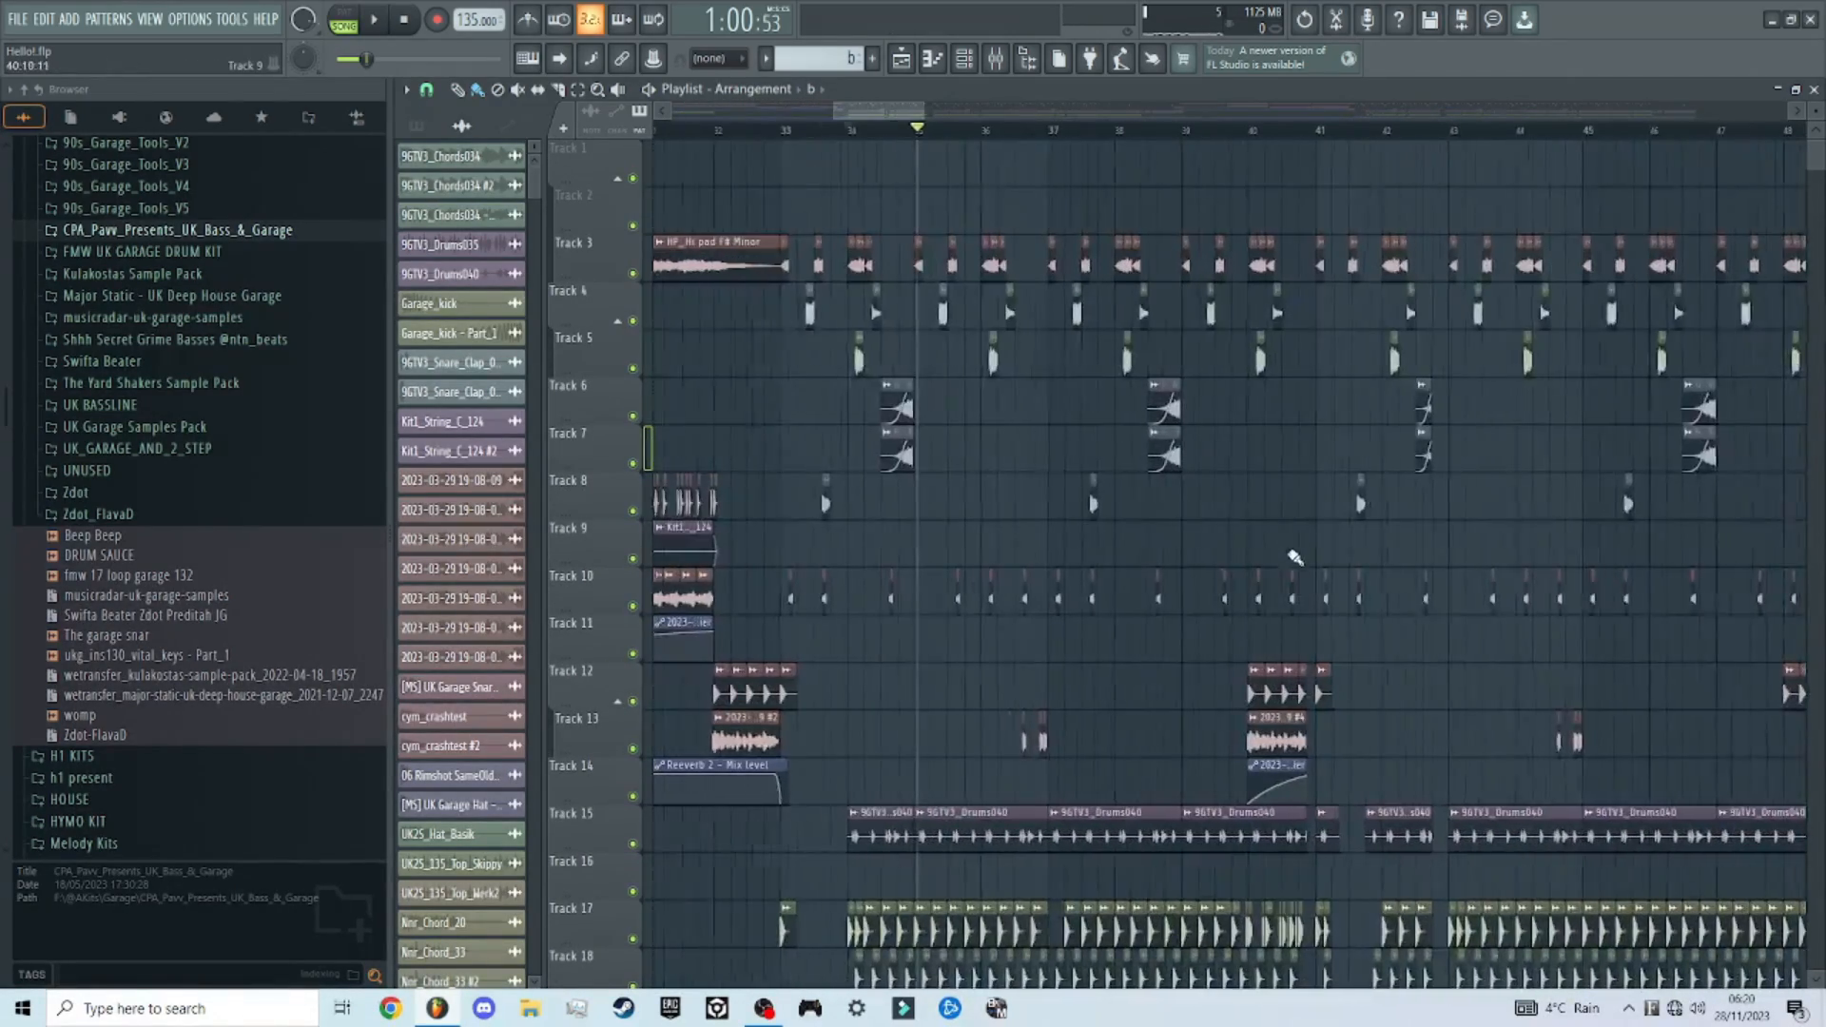
Step: Mark the first drop in the arrangement as a time selection from bar 33, trimmed to end at about bar 65
scroll(1157, 342, down, 5)
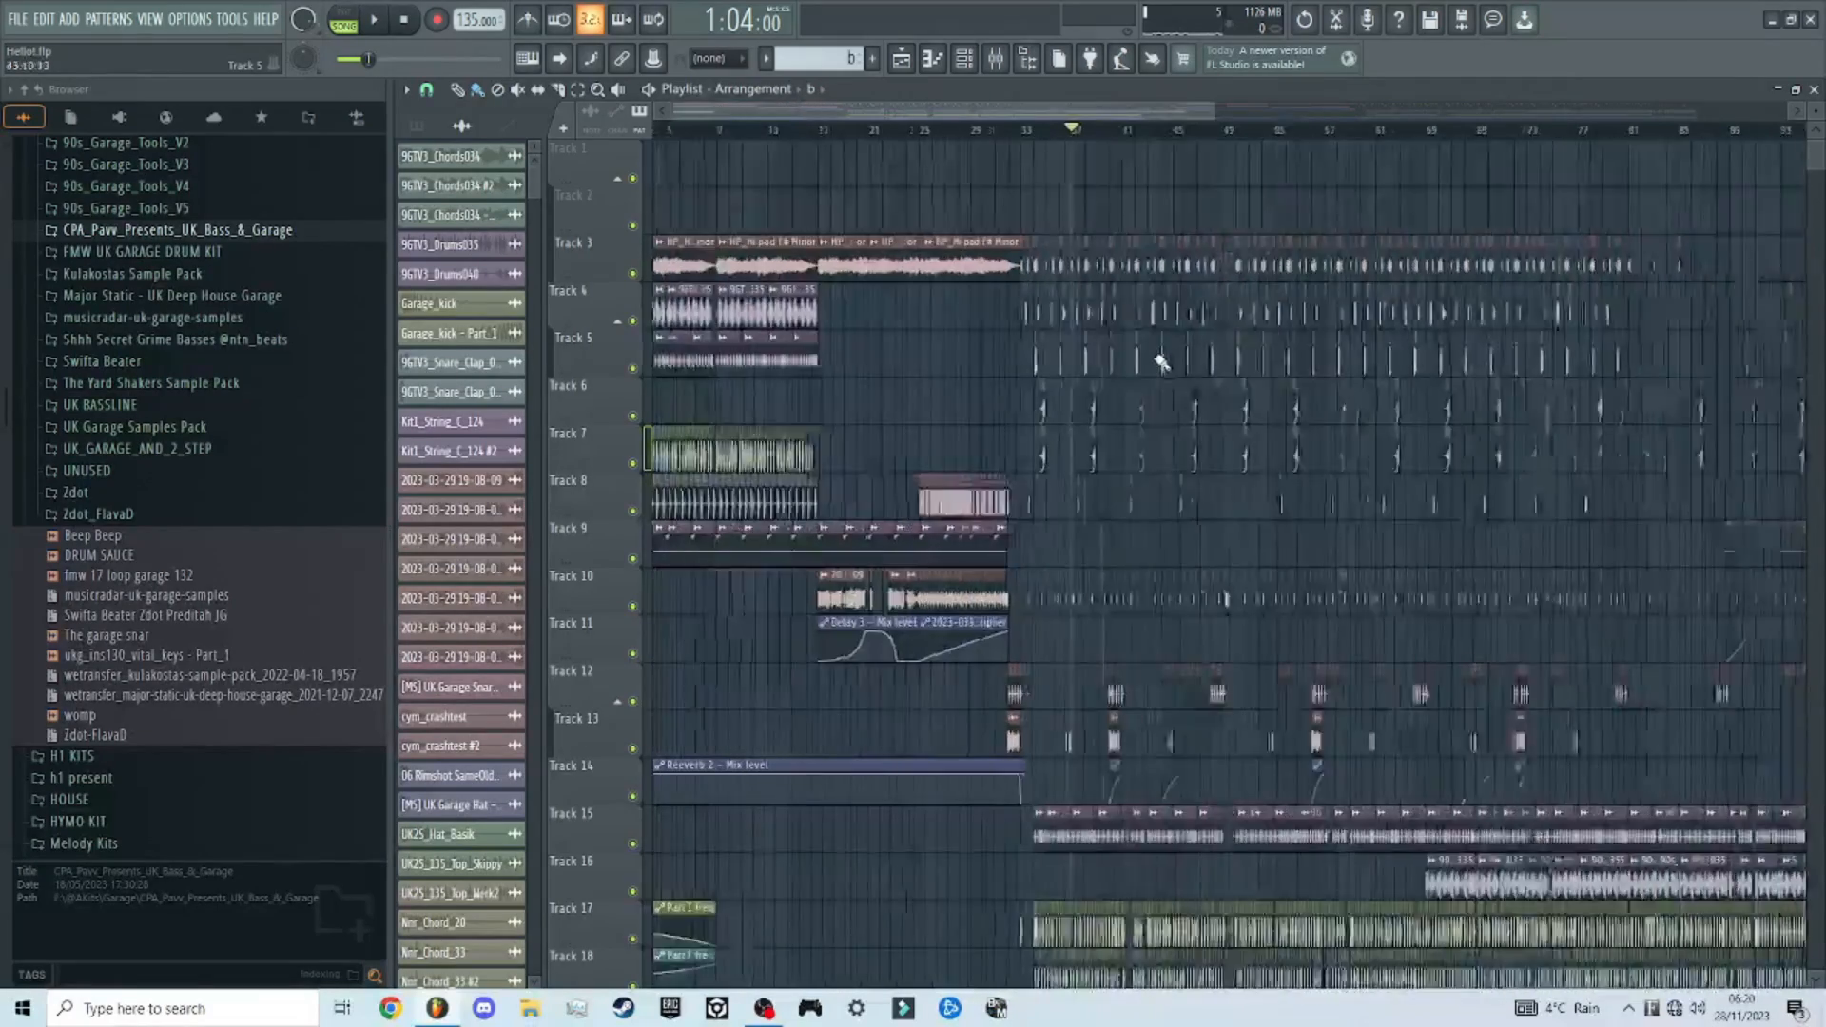
scroll(1190, 388, down, 8)
scroll(1179, 380, up, 4)
scroll(1008, 166, up, 4)
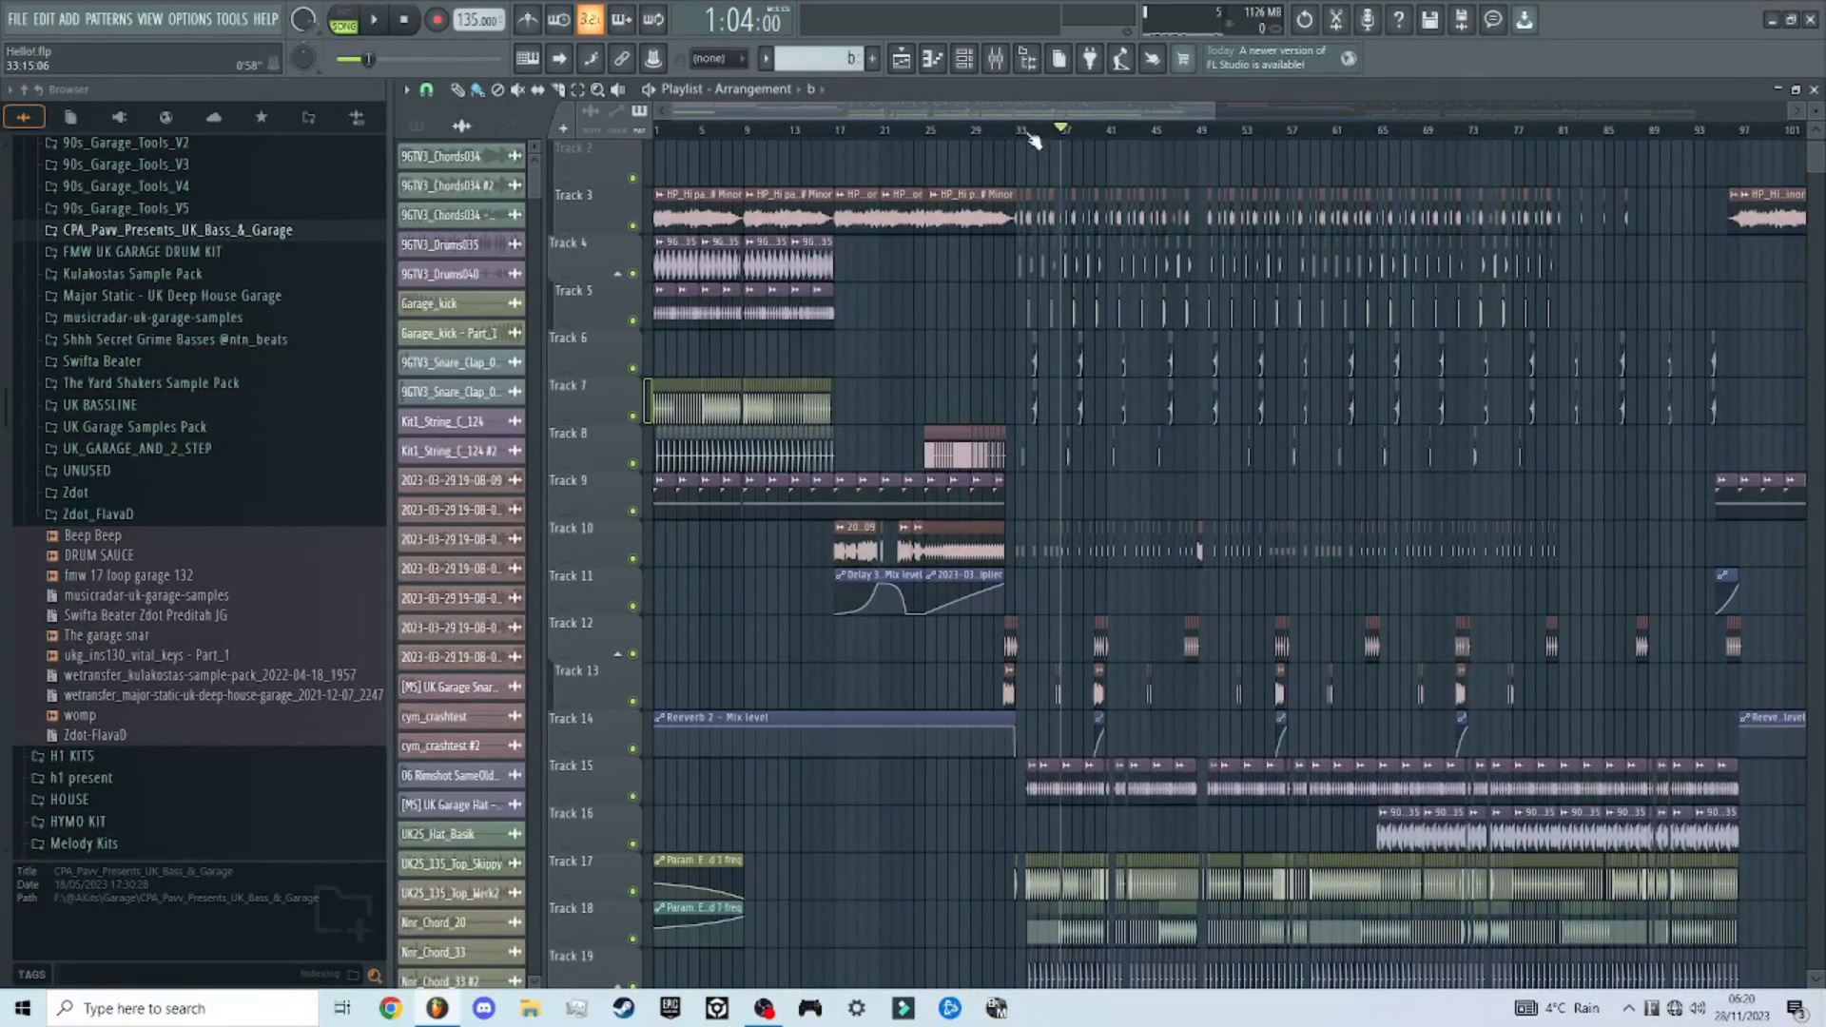
drag(1071, 140, 1658, 168)
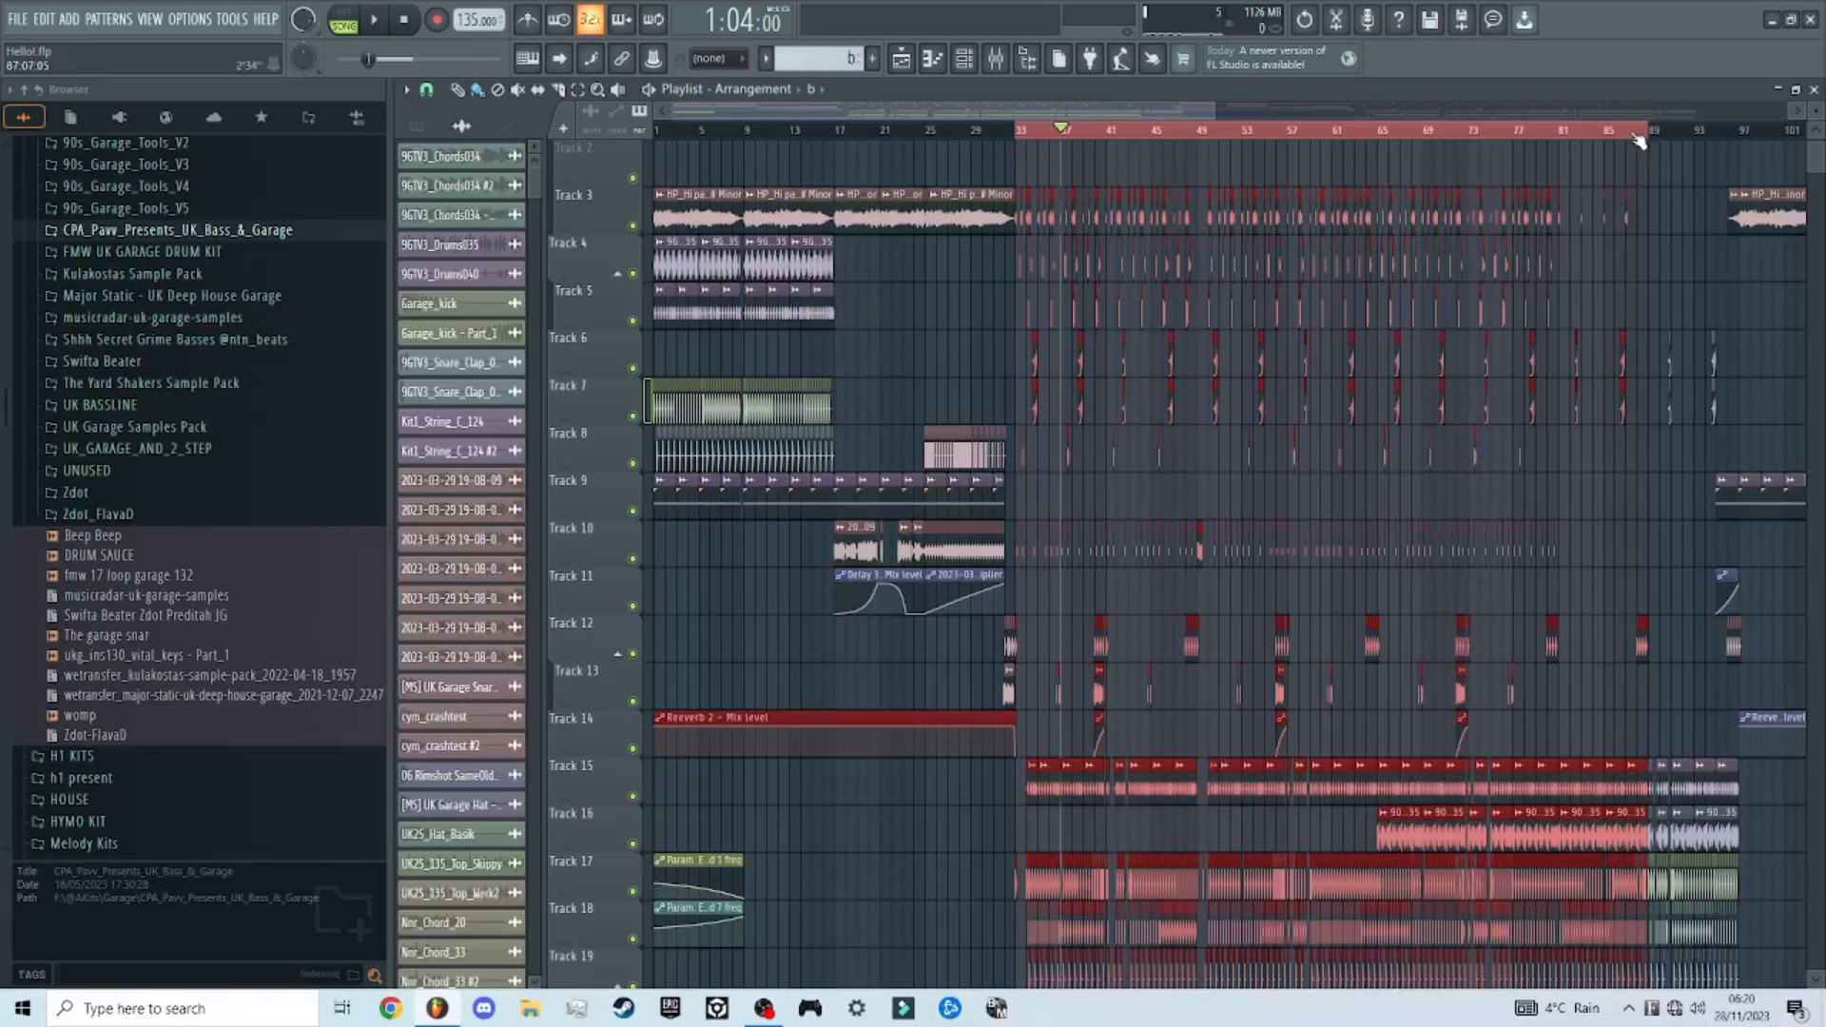
drag(1645, 135, 1404, 141)
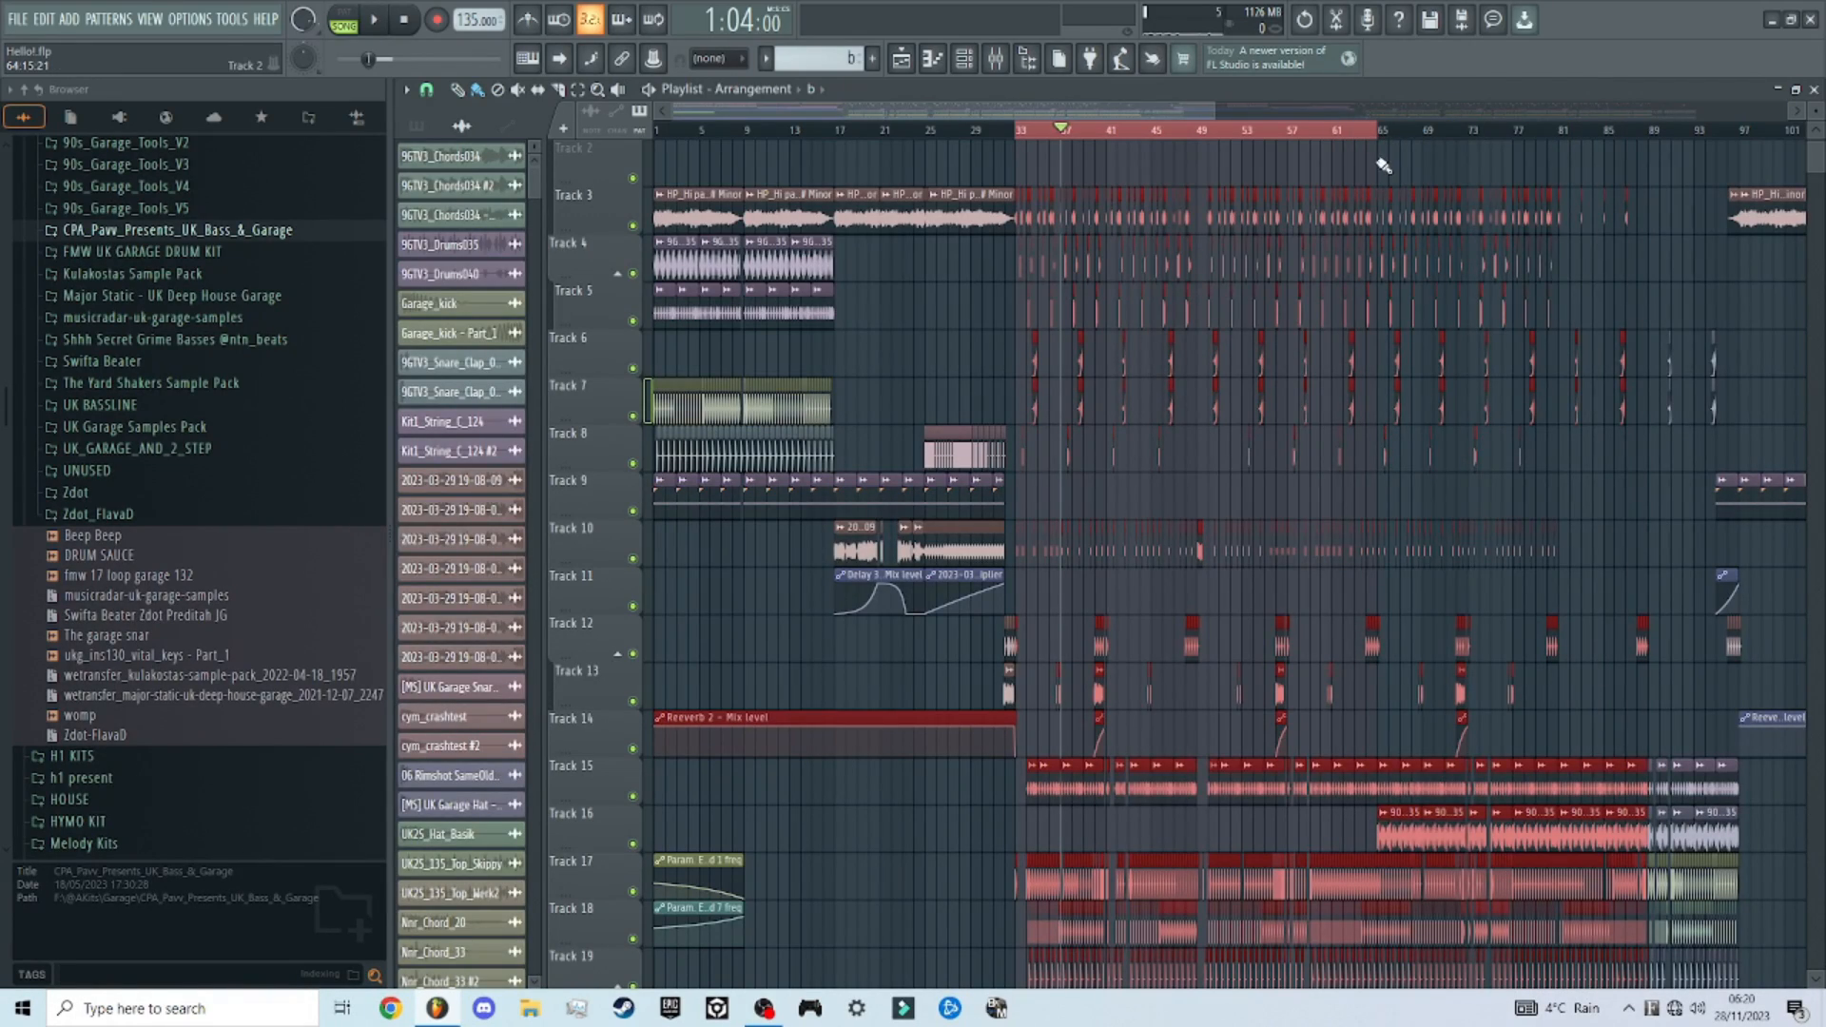
Step: Clear the time selection and play the drop from bar 63, just ahead of the Track 16 drum loop's entry
ctrl+scroll(1384, 166, up, 5)
scroll(1360, 171, down, 4)
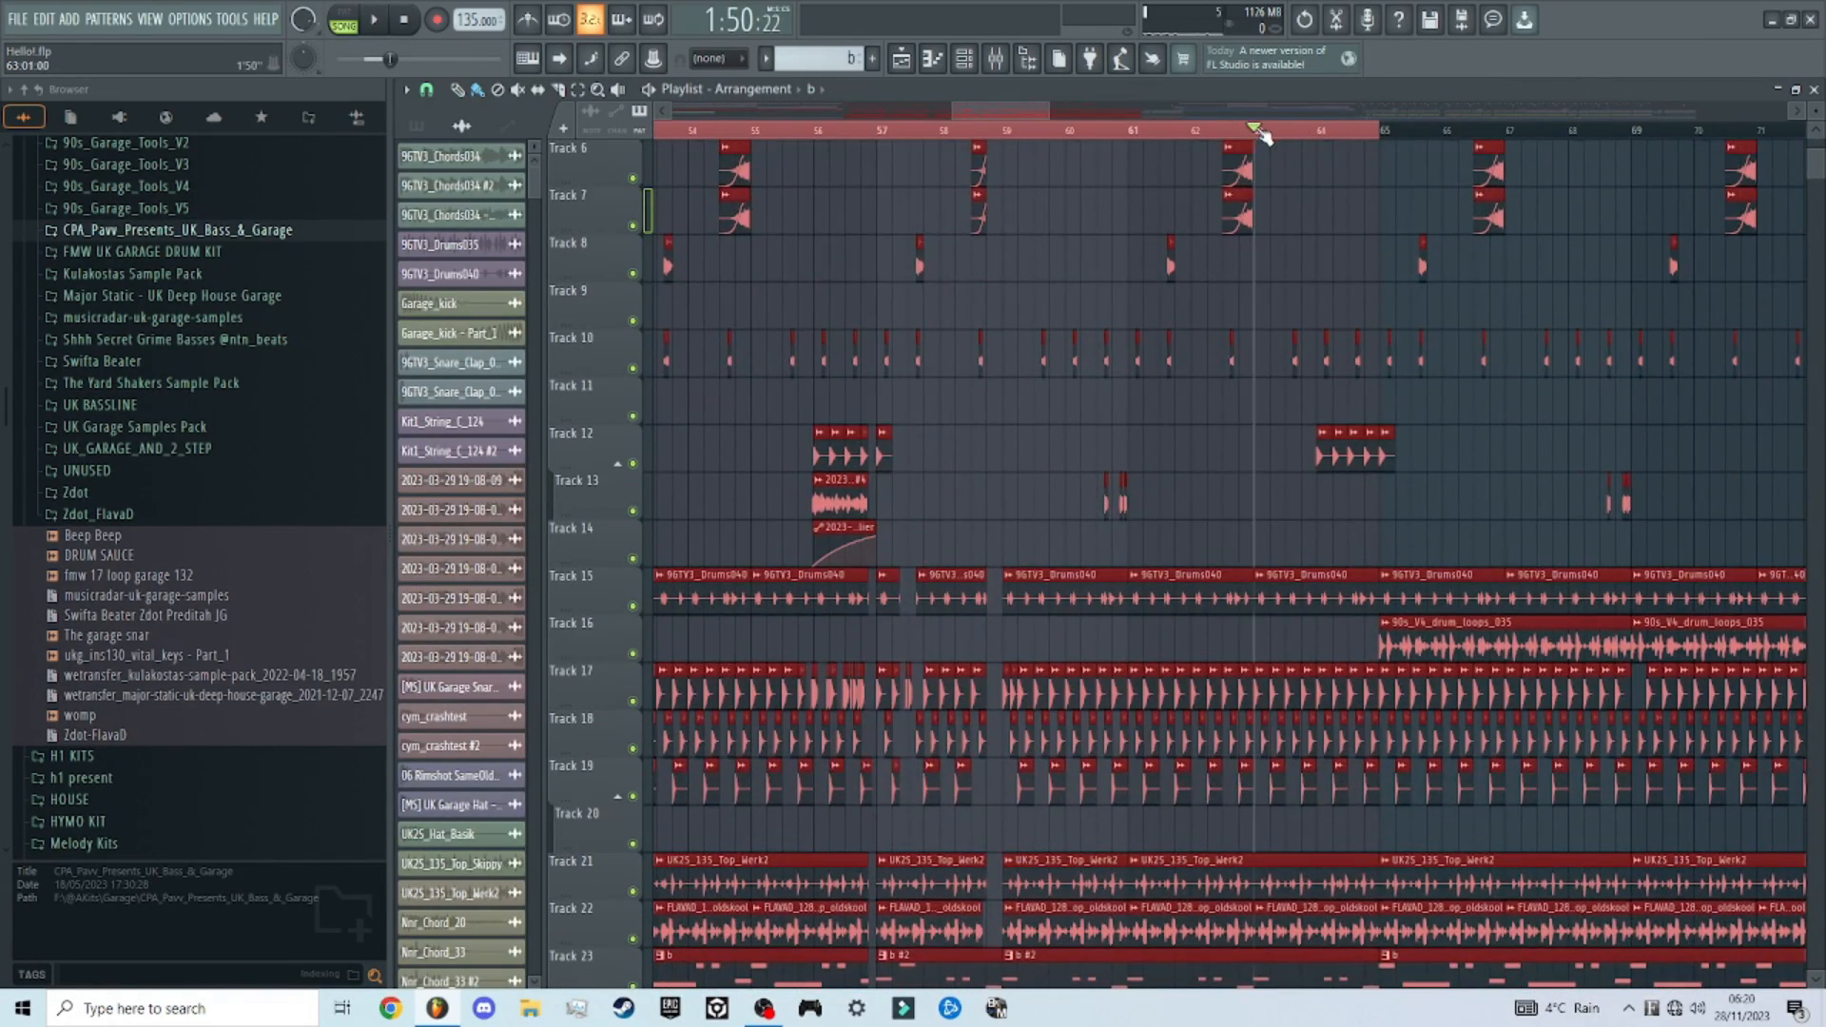
key(ctrl+d)
scroll(1413, 226, down, 7)
key(space)
ctrl+scroll(1417, 328, down, 4)
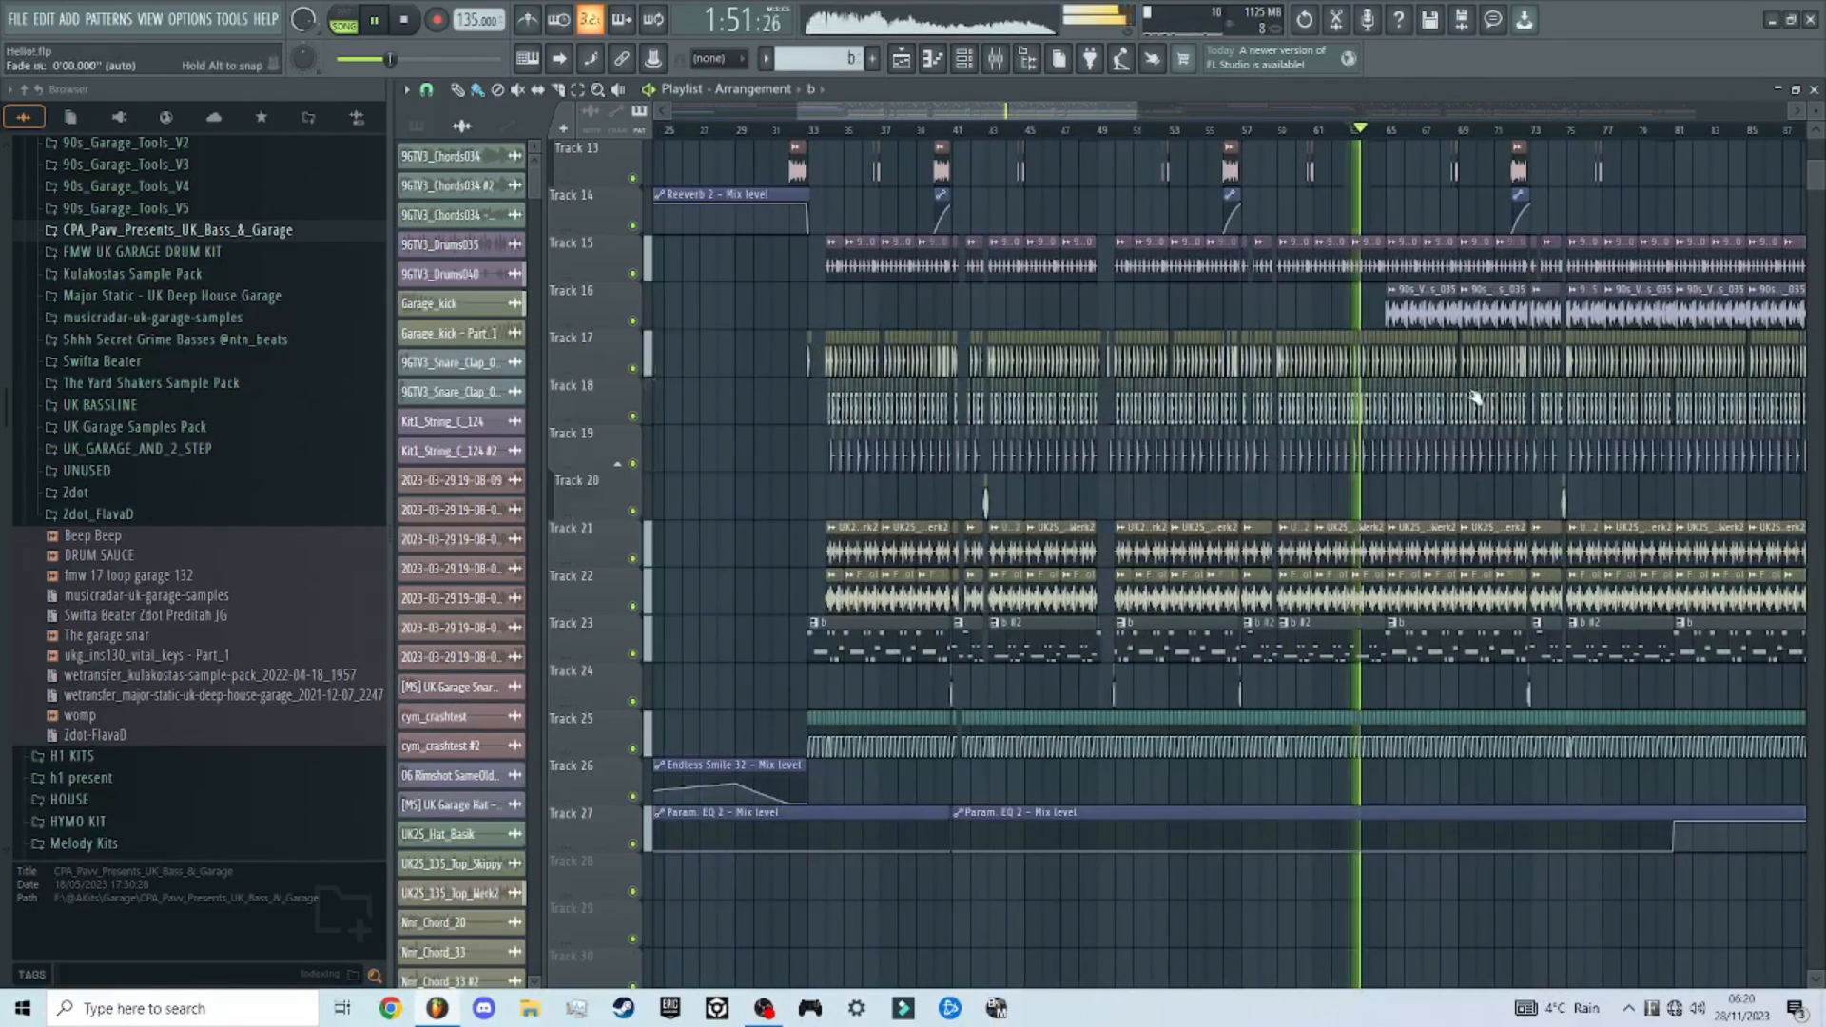
Step: Stop and replay the drop from about bar 57, then stop playback
ctrl+scroll(1469, 400, up, 2)
key(space)
key(space)
click(1121, 130)
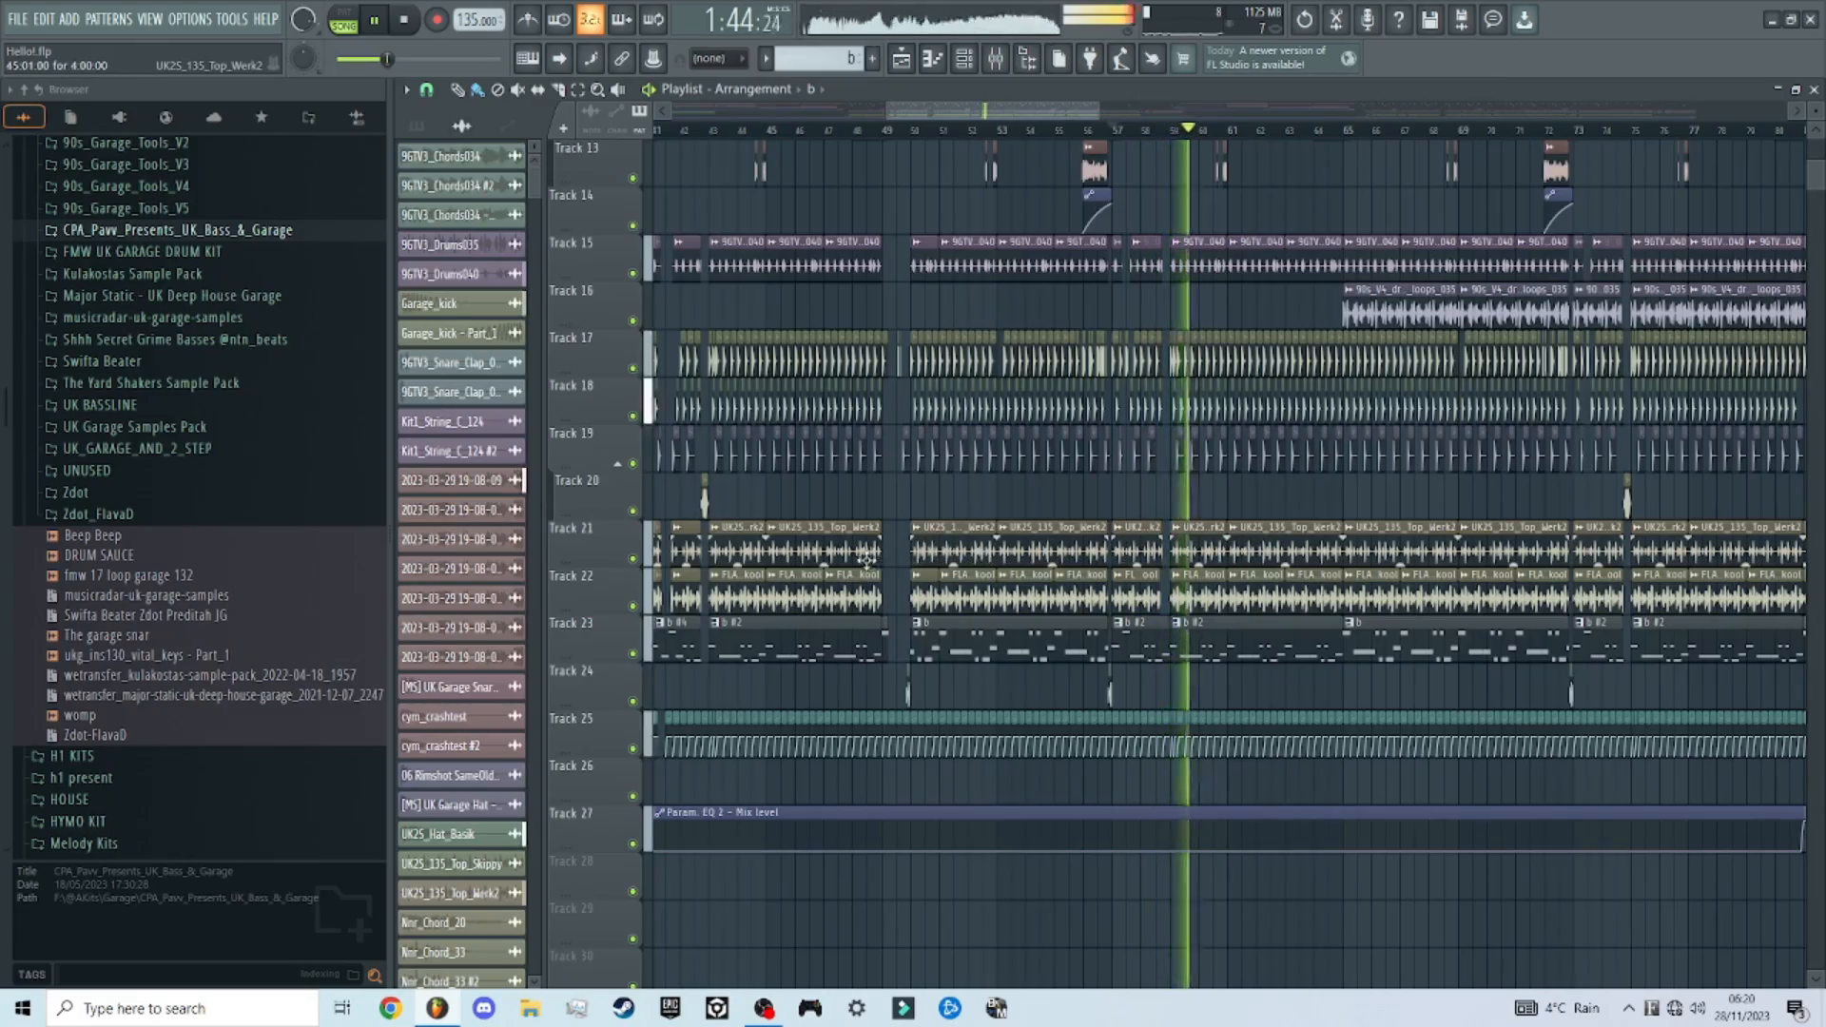
ctrl+scroll(863, 560, down, 4)
key(space)
Step: Play the drop from about bar 41 and select the short Track 20 fill clip near the end of bar 42
ctrl+scroll(775, 414, up, 7)
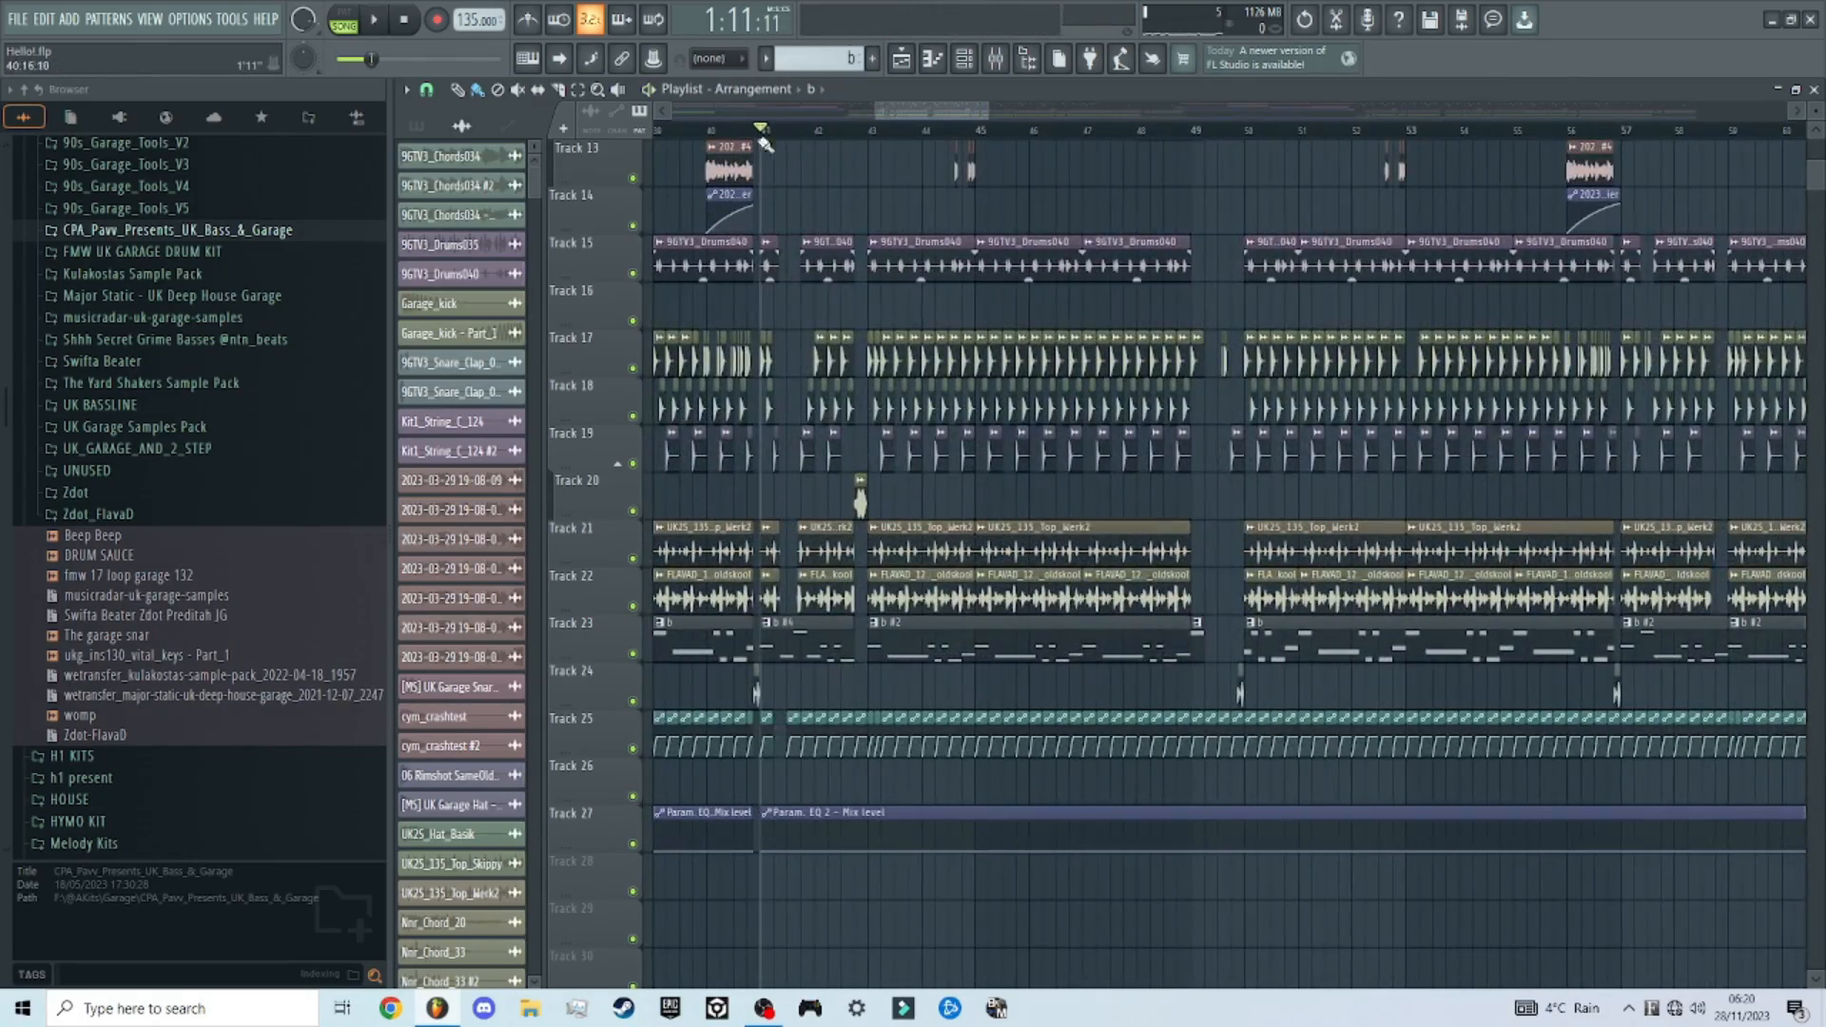
key(space)
scroll(849, 485, down, 1)
ctrl+scroll(844, 481, up, 6)
ctrl+click(846, 466)
ctrl+scroll(837, 466, down, 6)
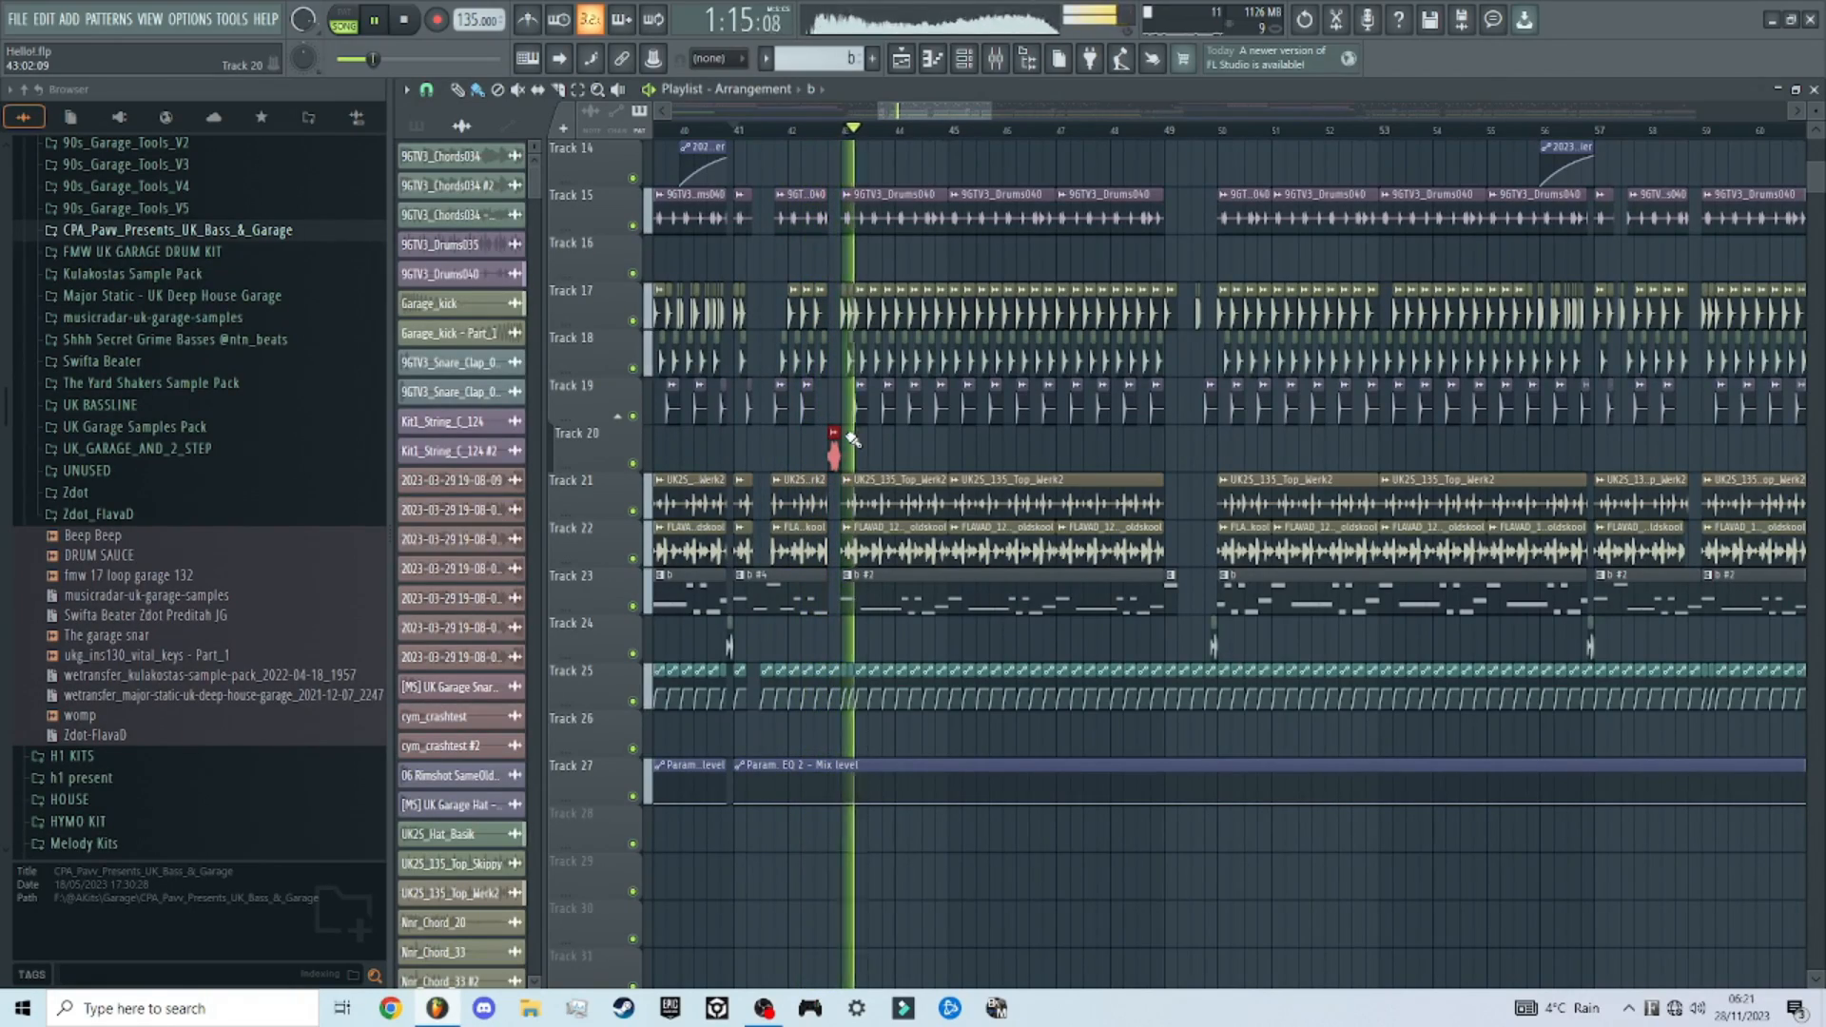
key(space)
Step: Play the drop from just before bar 72, where the crashes on Track 12 layer over the Track 13 sample
ctrl+scroll(860, 461, down, 6)
scroll(1424, 373, up, 7)
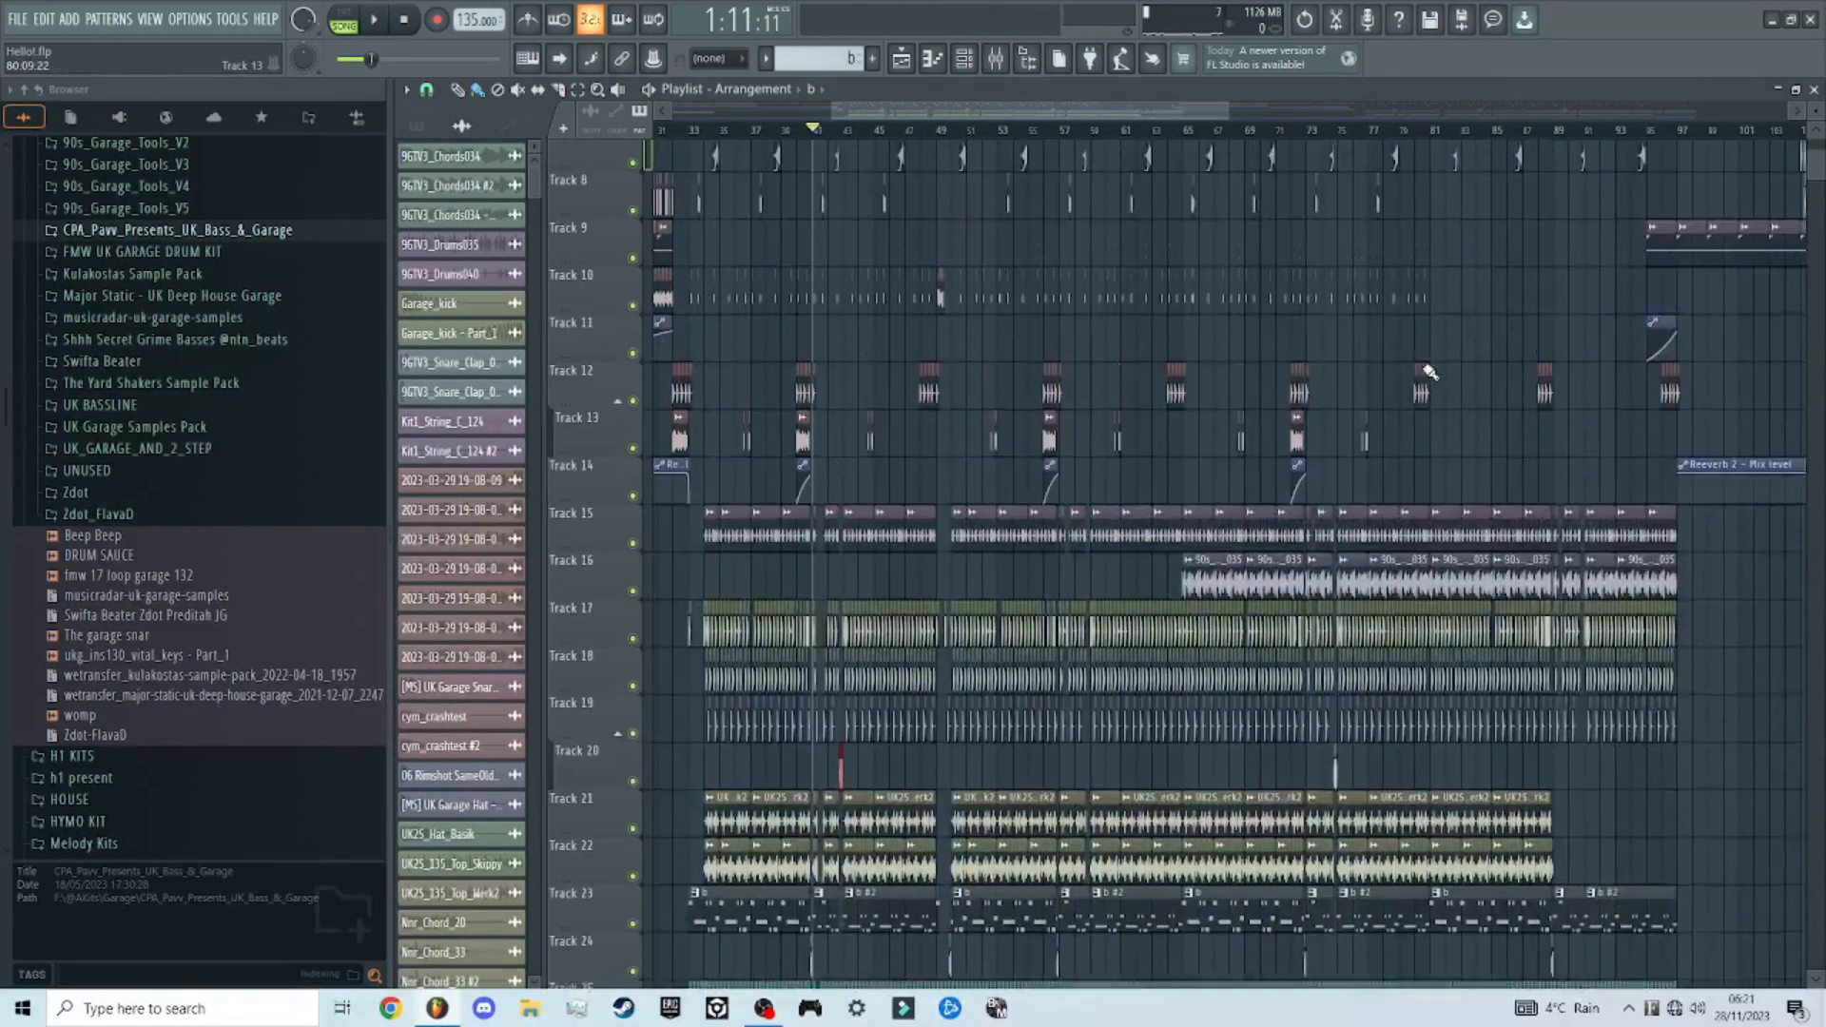
ctrl+scroll(1369, 392, up, 6)
ctrl+scroll(1059, 318, up, 4)
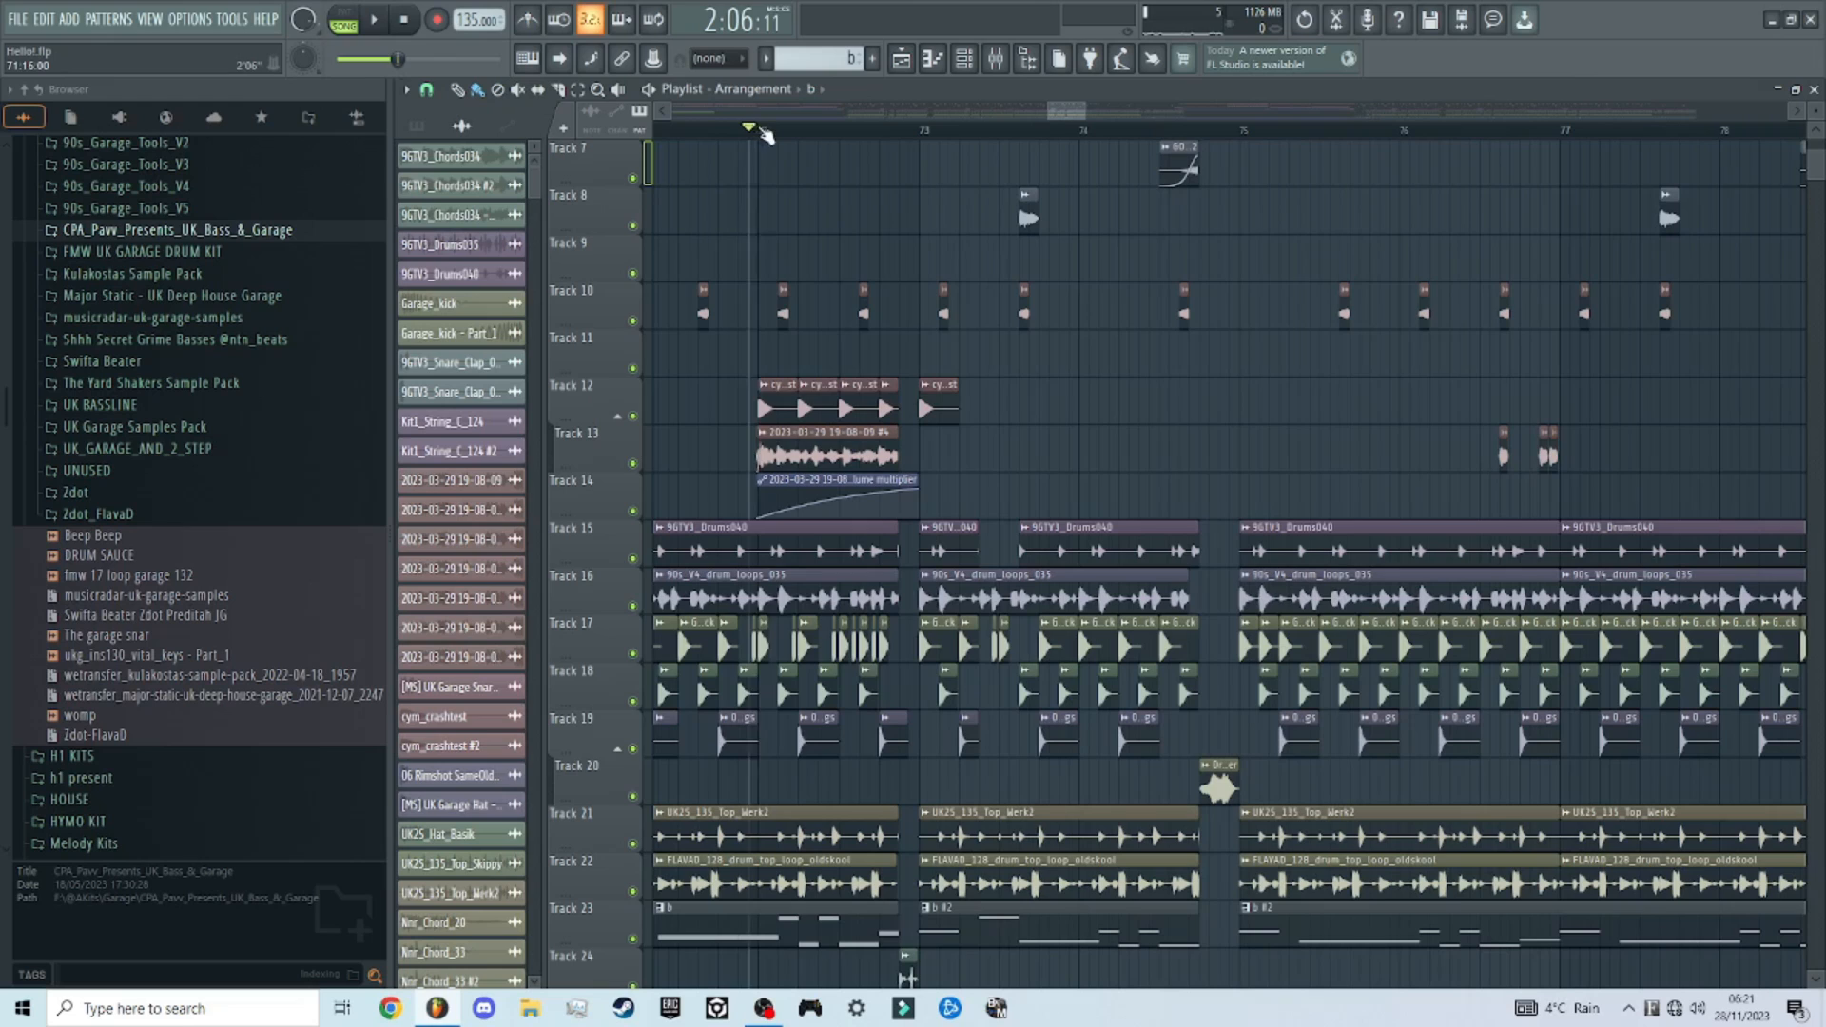
key(space)
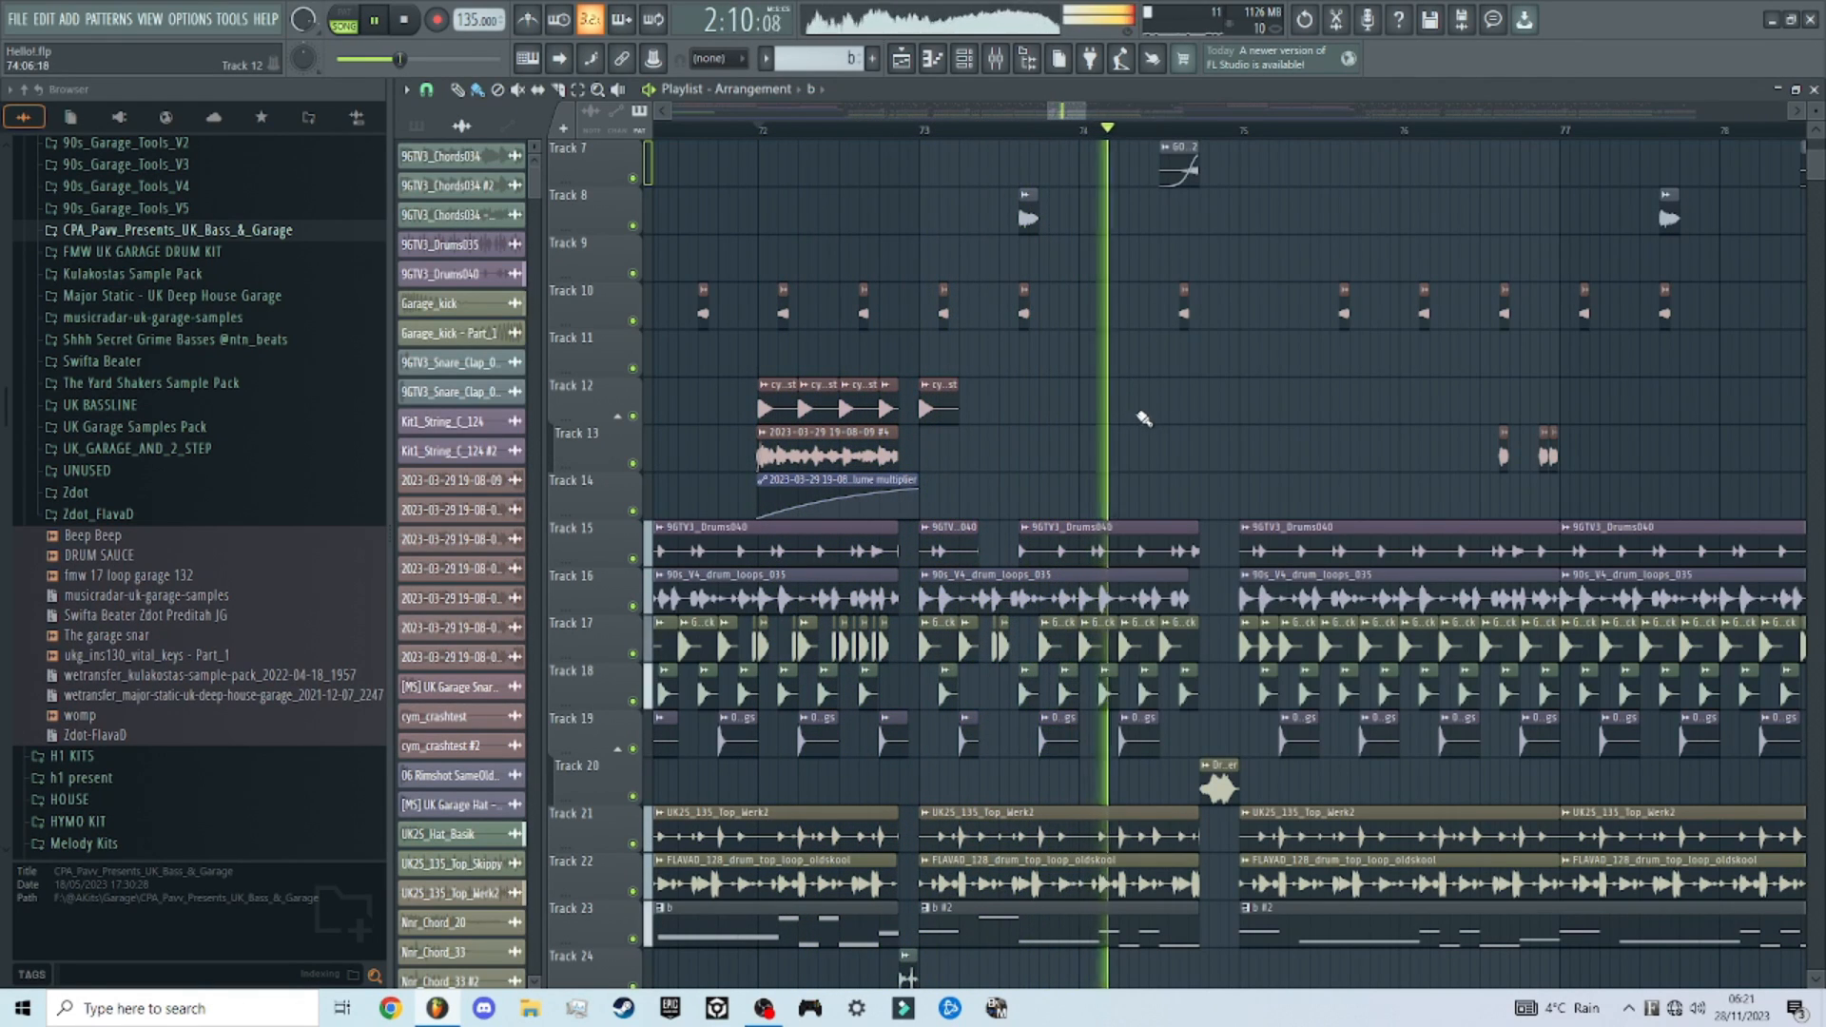
Step: Replay the bar 72 fill with its Track 13 sample and Track 14 volume automation enlarged, then stop playback
ctrl+scroll(819, 535, up, 2)
ctrl+scroll(819, 535, up, 2)
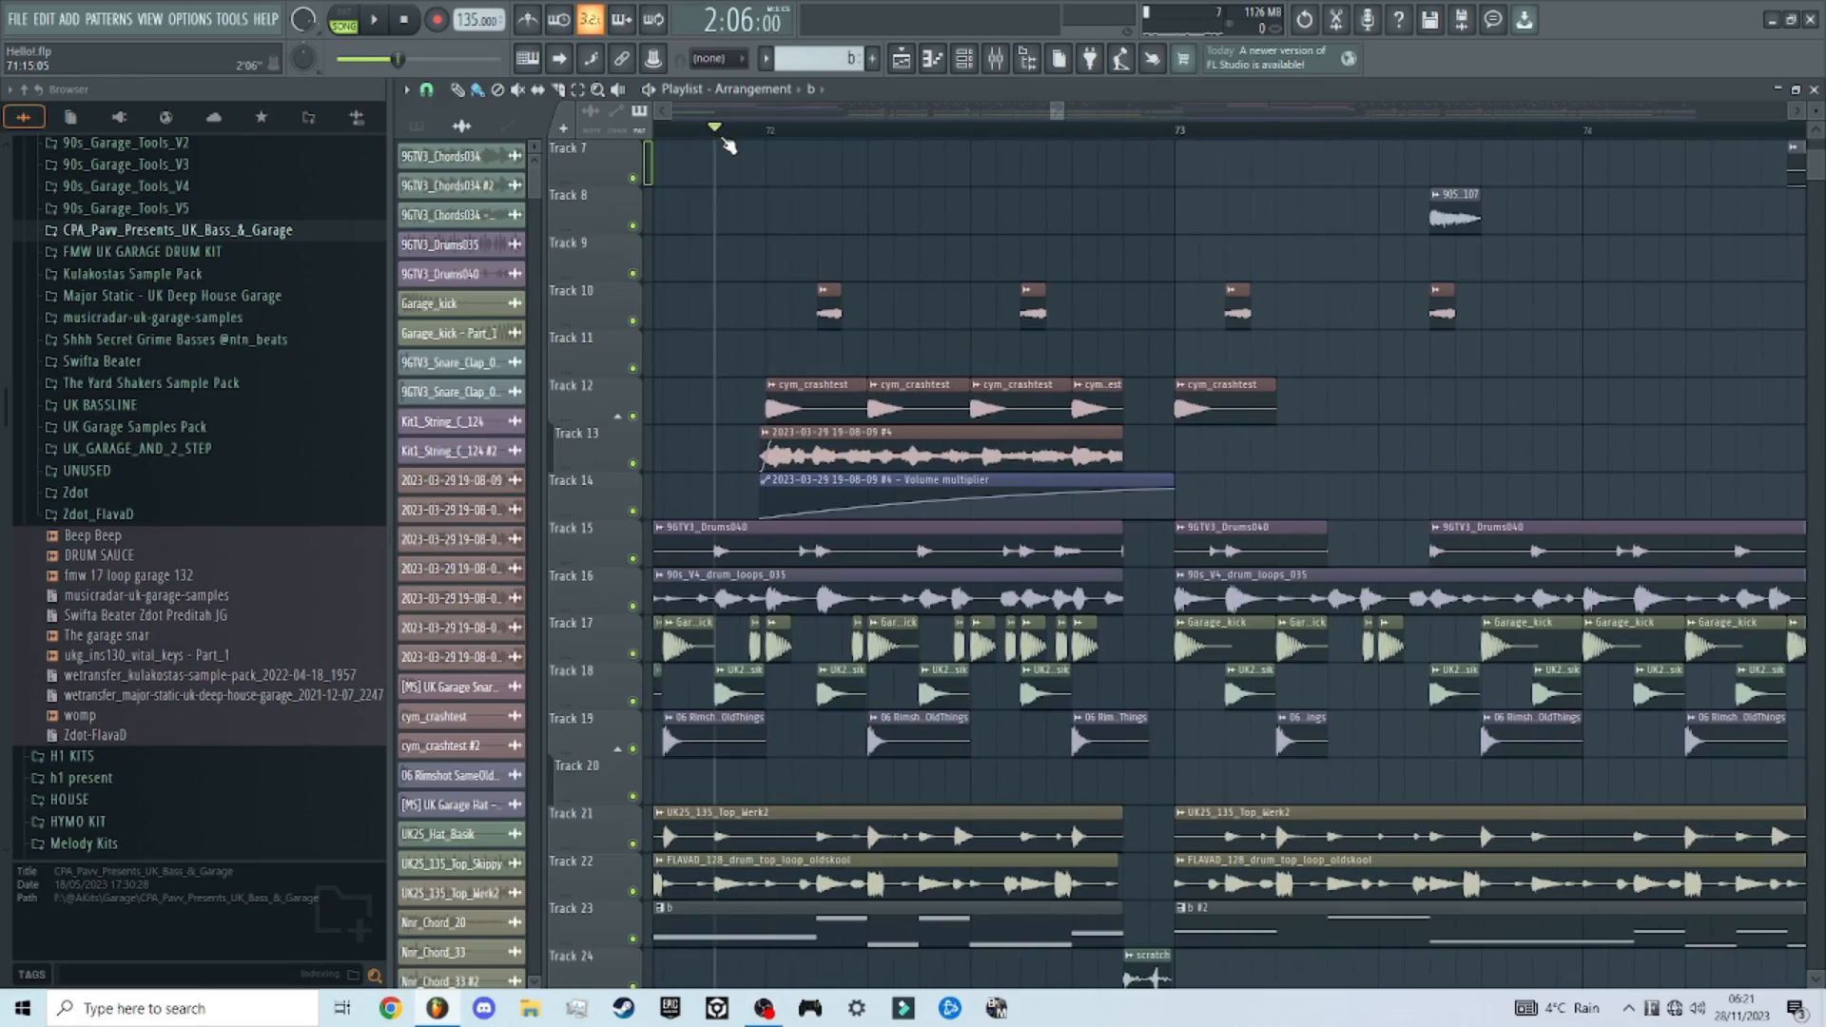
key(space)
ctrl+scroll(1448, 460, down, 5)
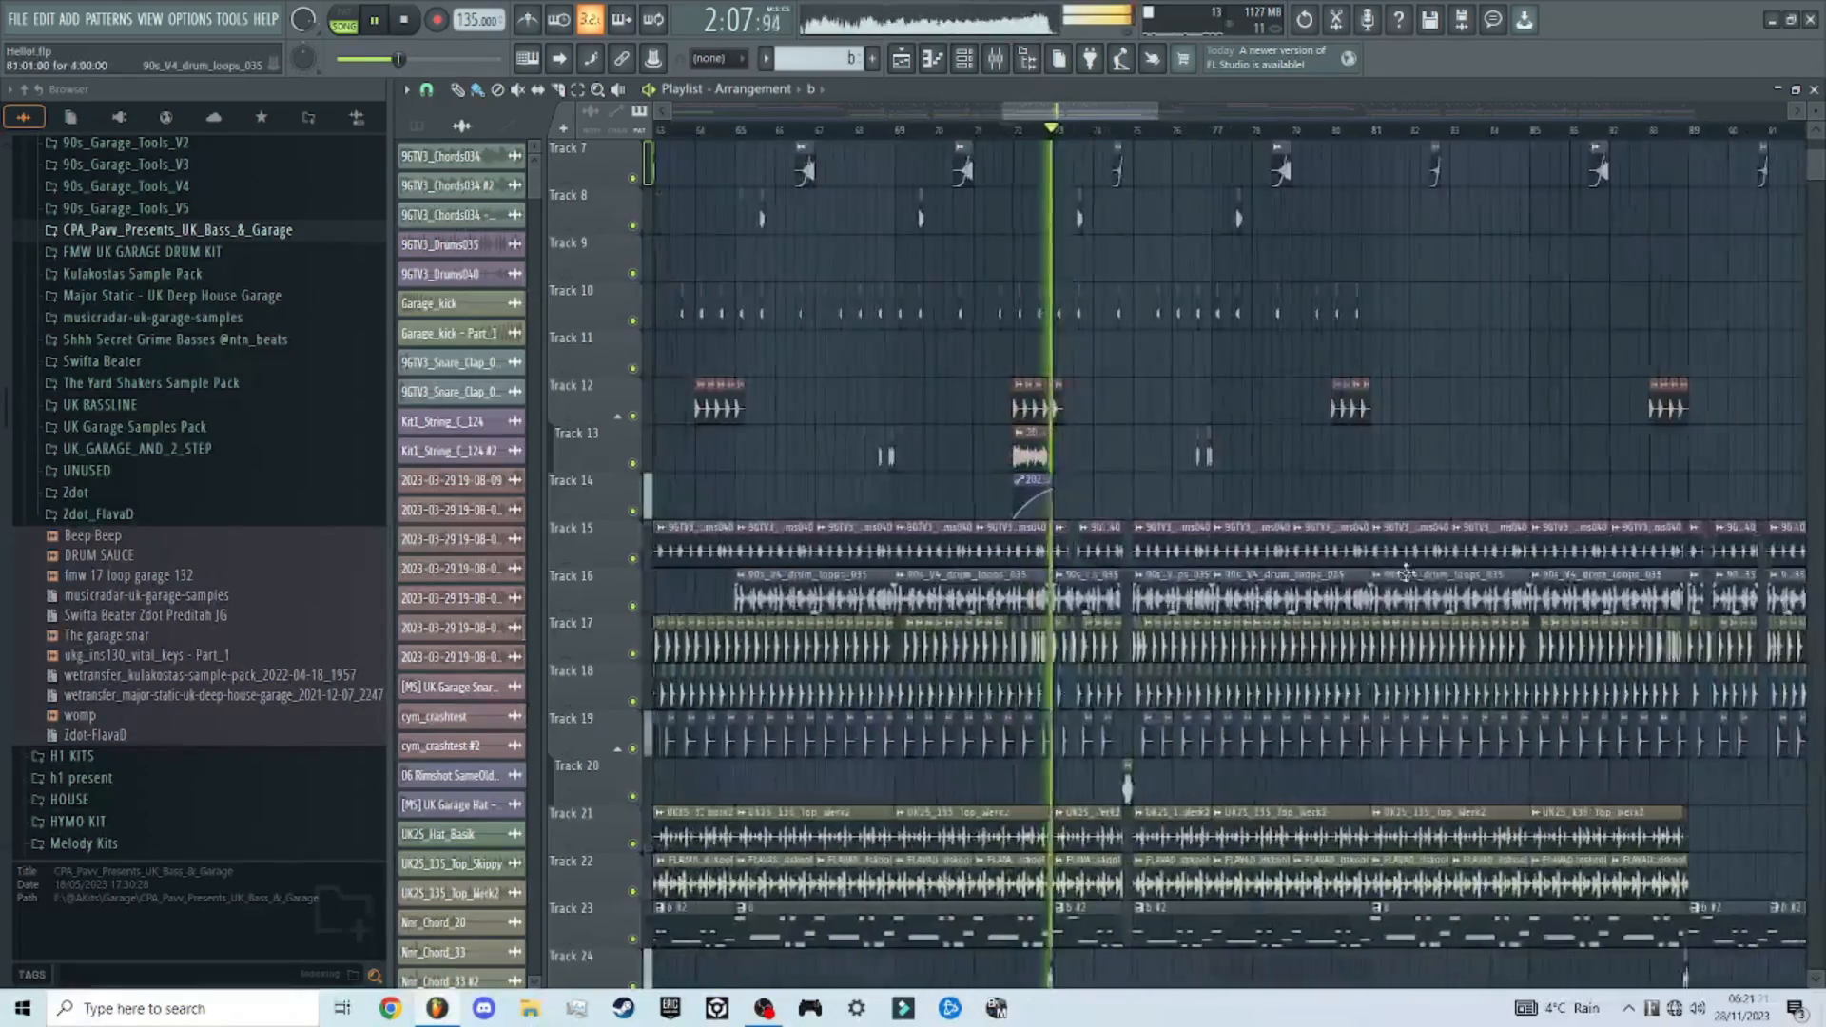
ctrl+scroll(1448, 461, down, 4)
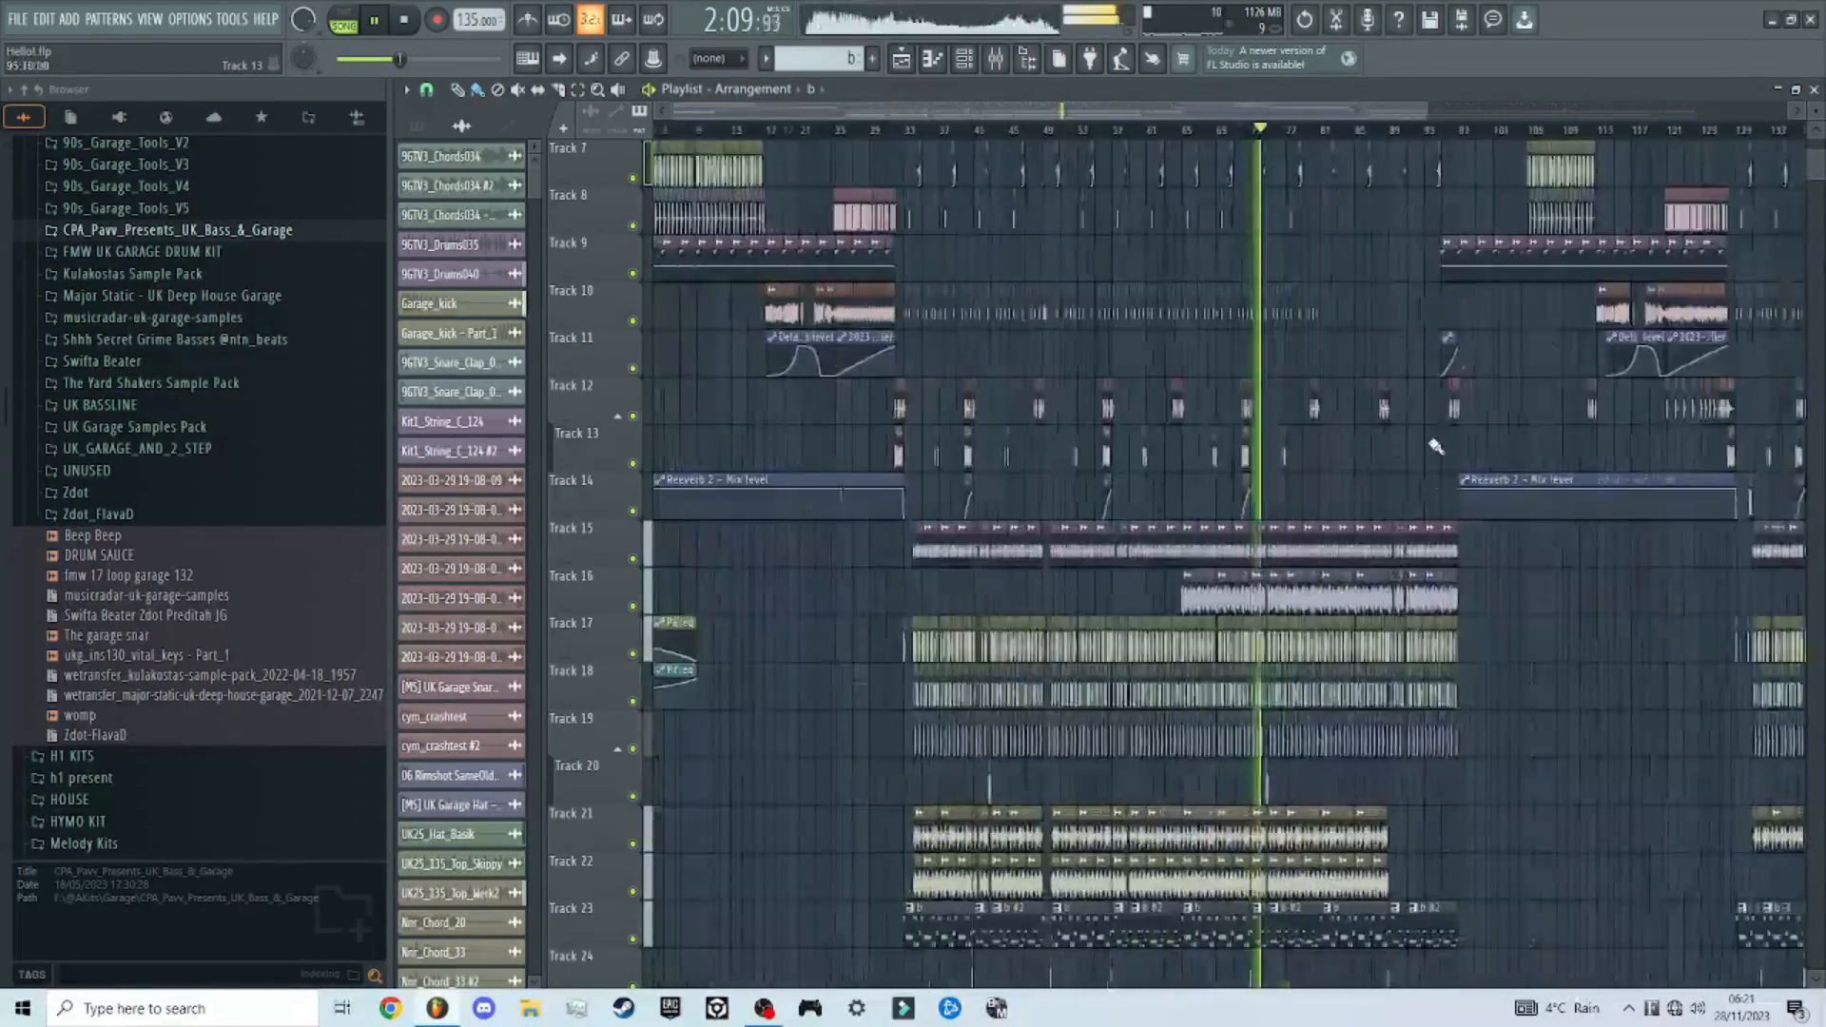
key(space)
Step: Play the last part of the first drop from about bar 81, where the Track 4 and Track 5 clips drop out
scroll(1449, 468, up, 5)
ctrl+scroll(1360, 468, up, 5)
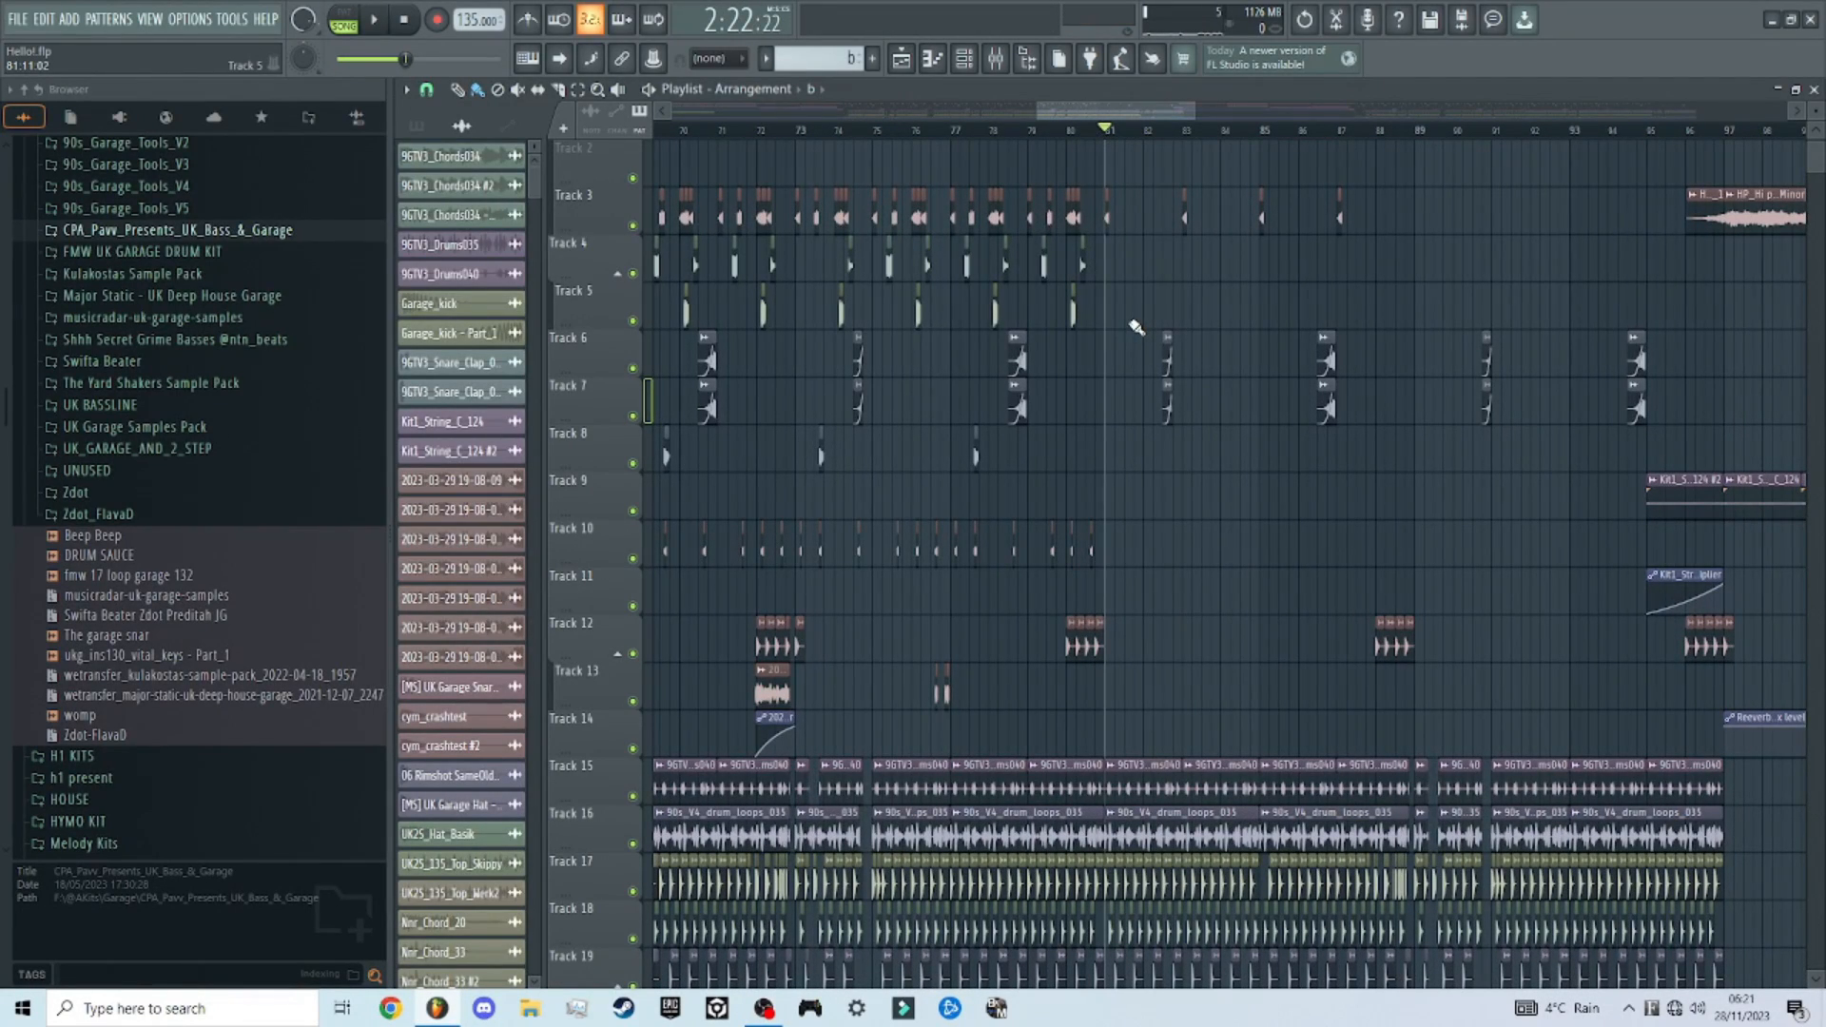
ctrl+scroll(1500, 559, down, 5)
scroll(1495, 595, down, 10)
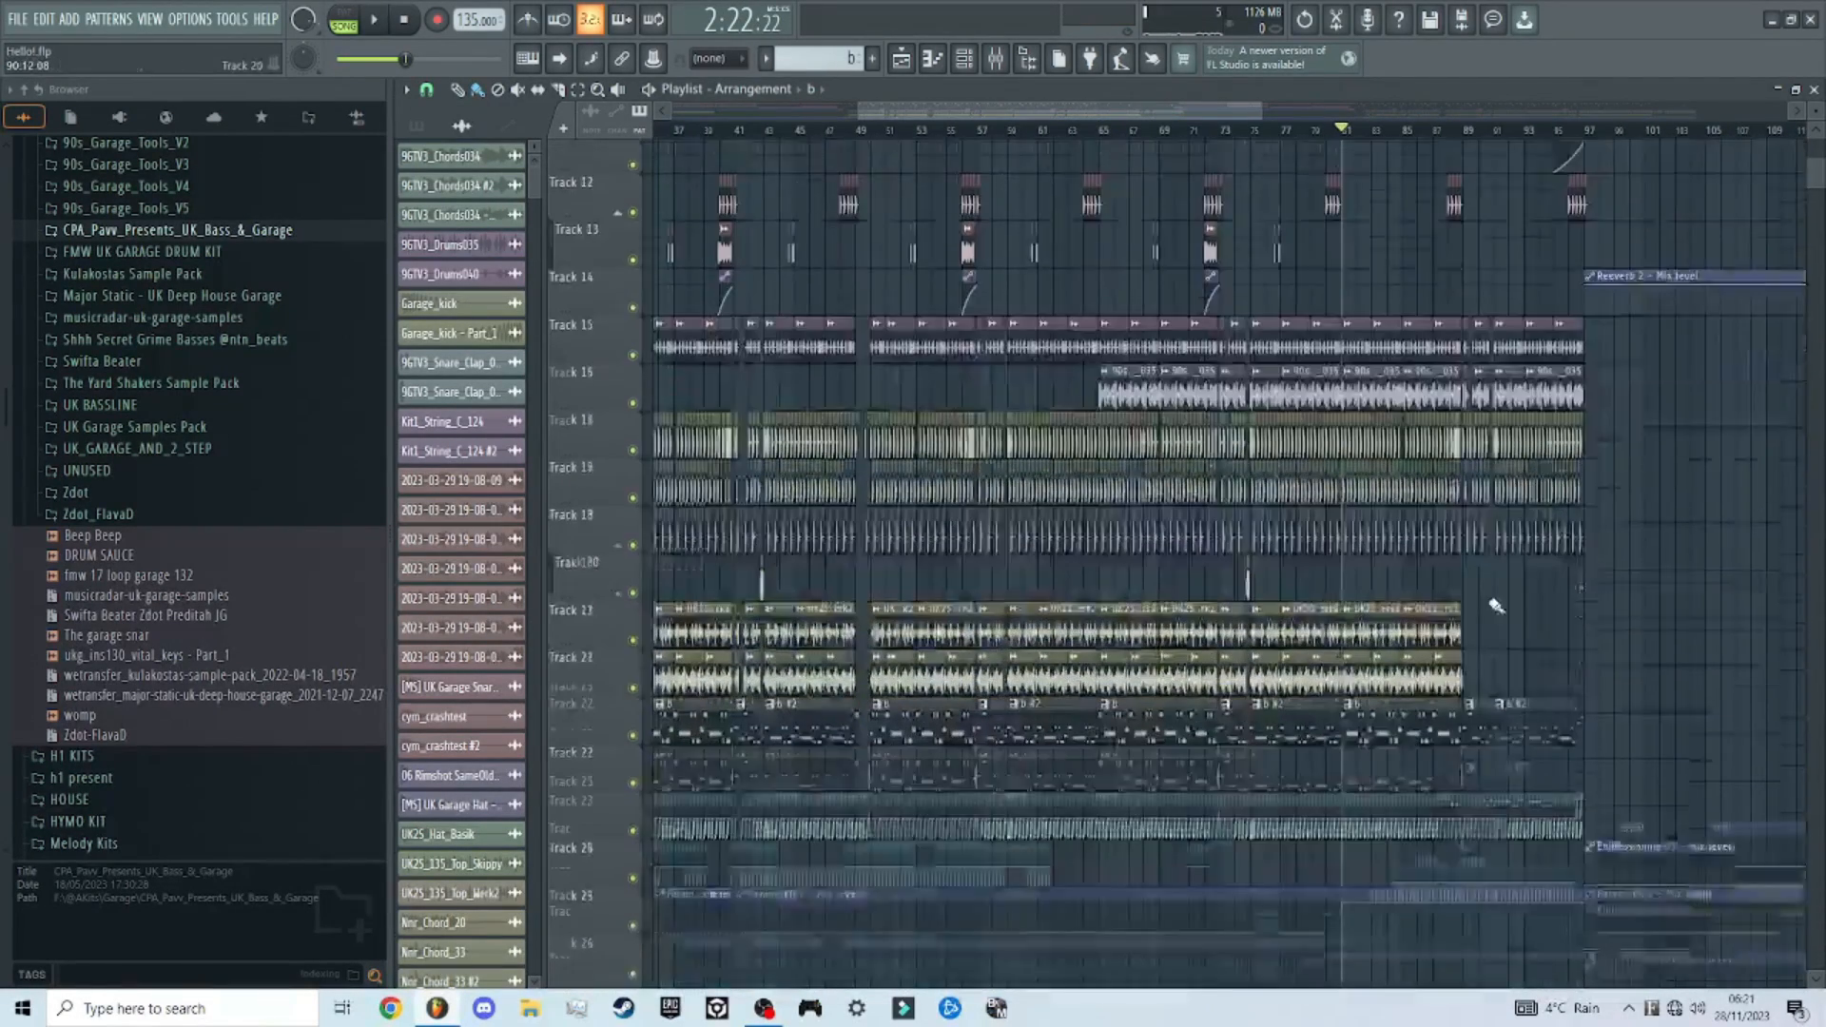
key(space)
ctrl+scroll(1588, 642, up, 4)
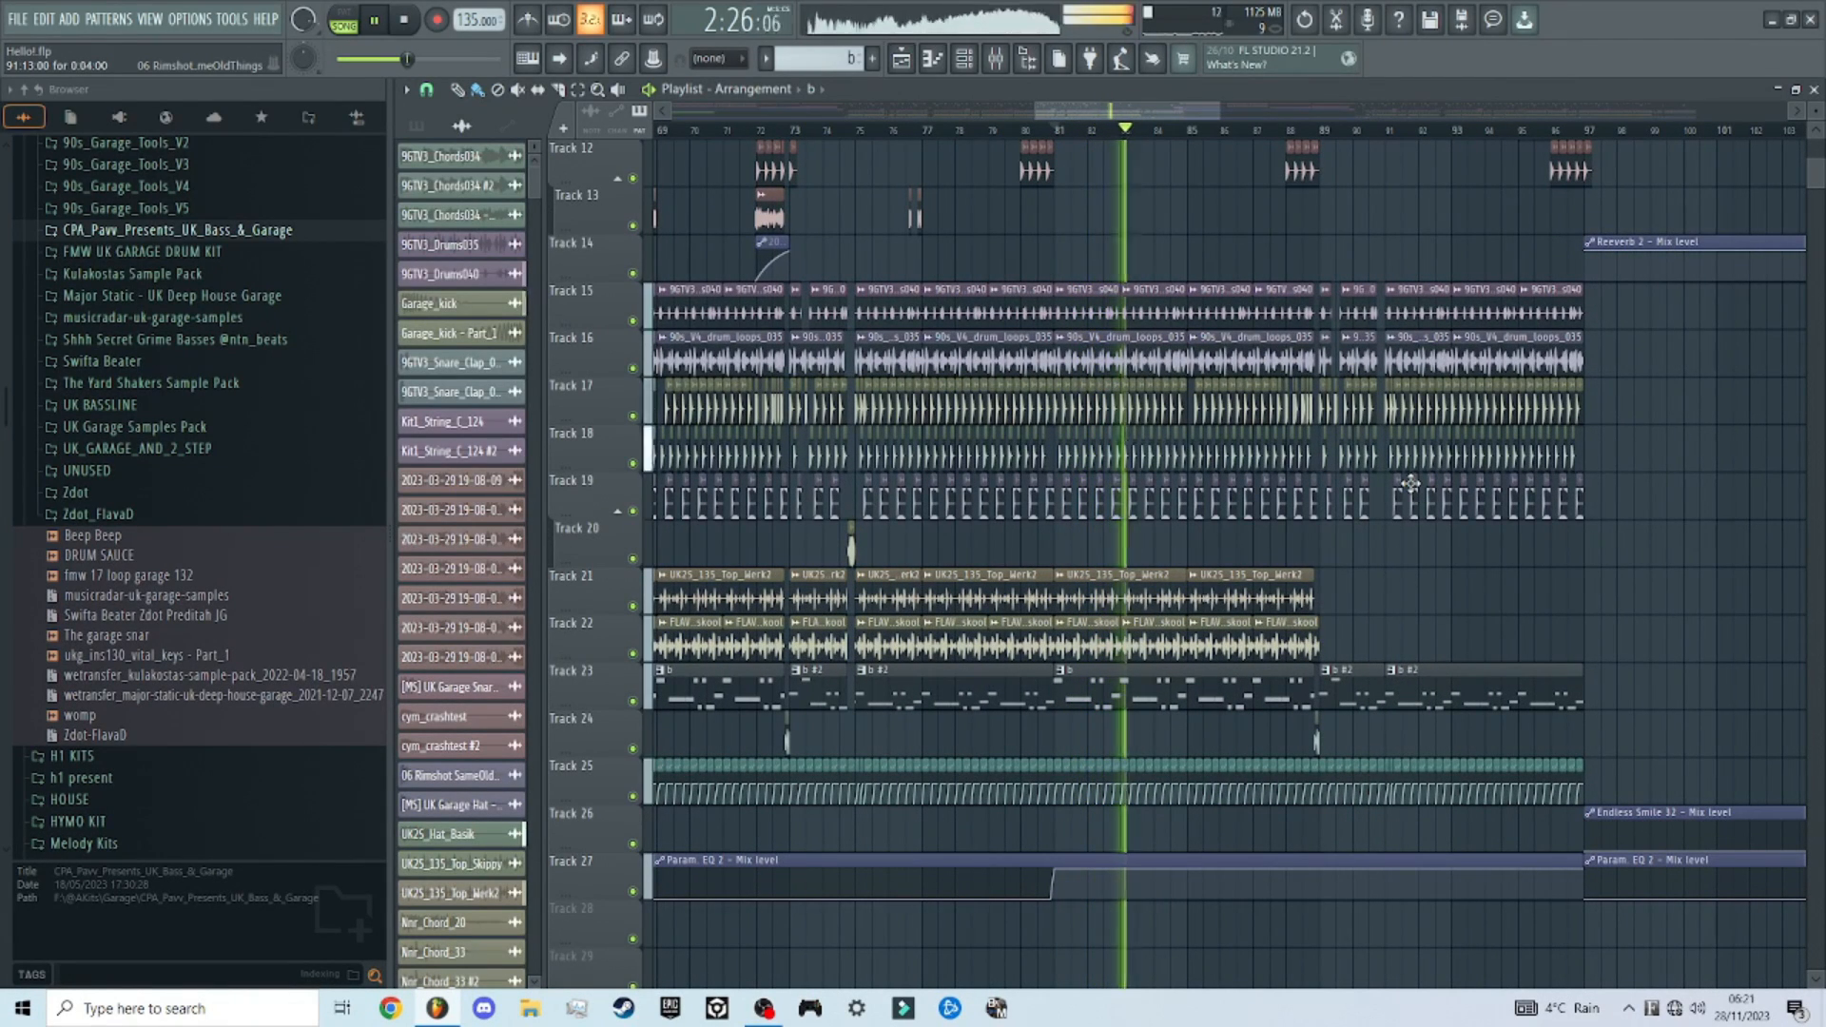
key(space)
Step: Locate the second build-up in the arrangement and start playback at about bar 120
ctrl+scroll(1383, 309, down, 9)
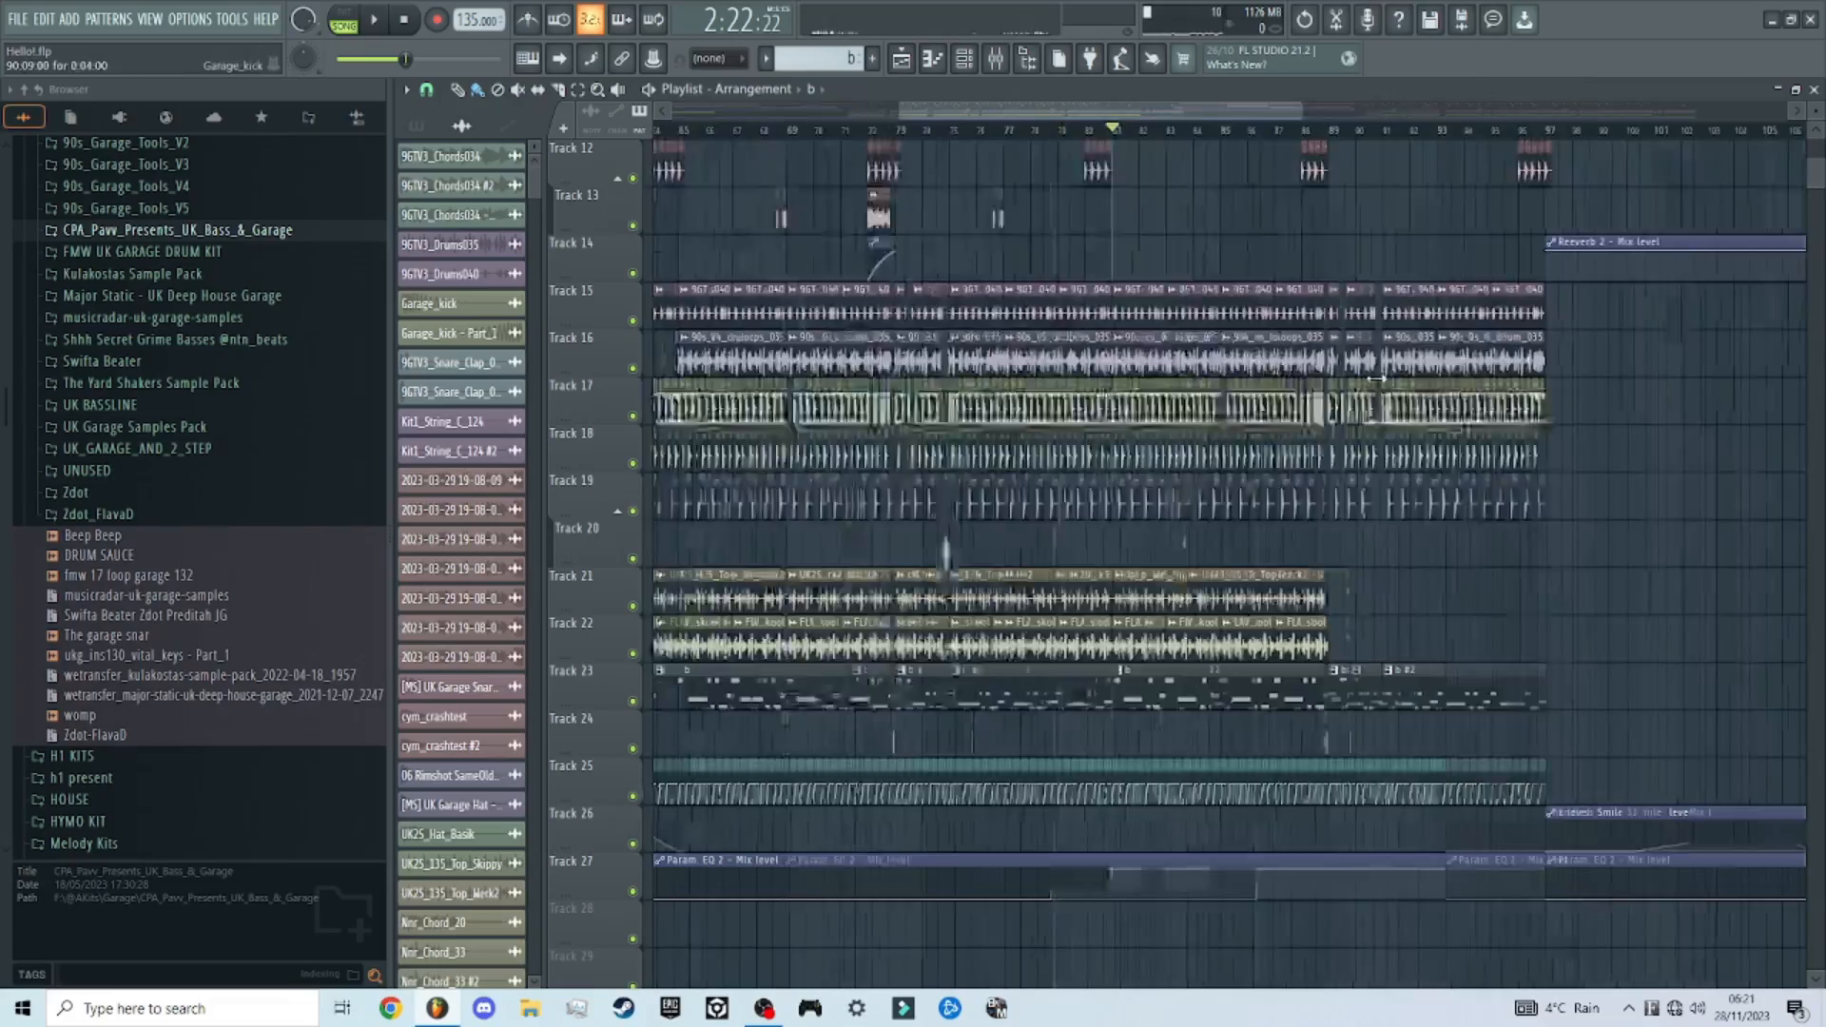
scroll(1378, 371, up, 4)
ctrl+scroll(1414, 345, up, 6)
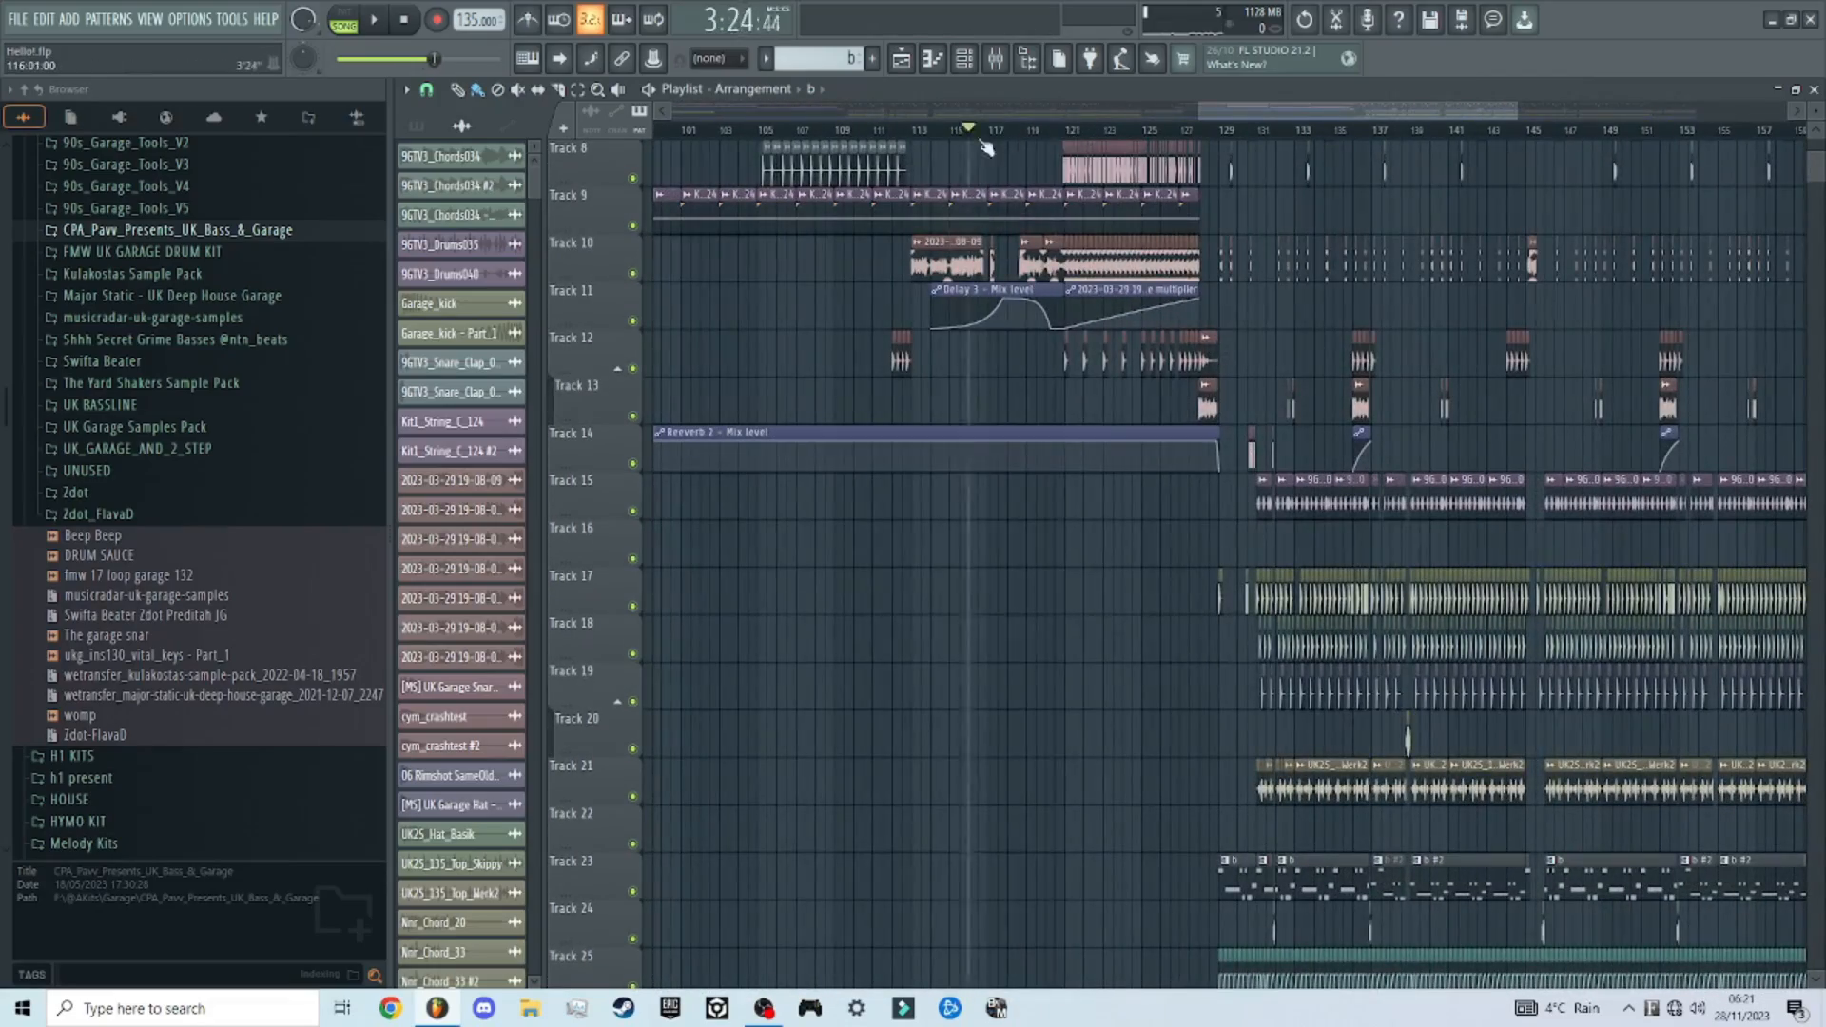
scroll(1184, 285, up, 7)
ctrl+scroll(1198, 428, up, 4)
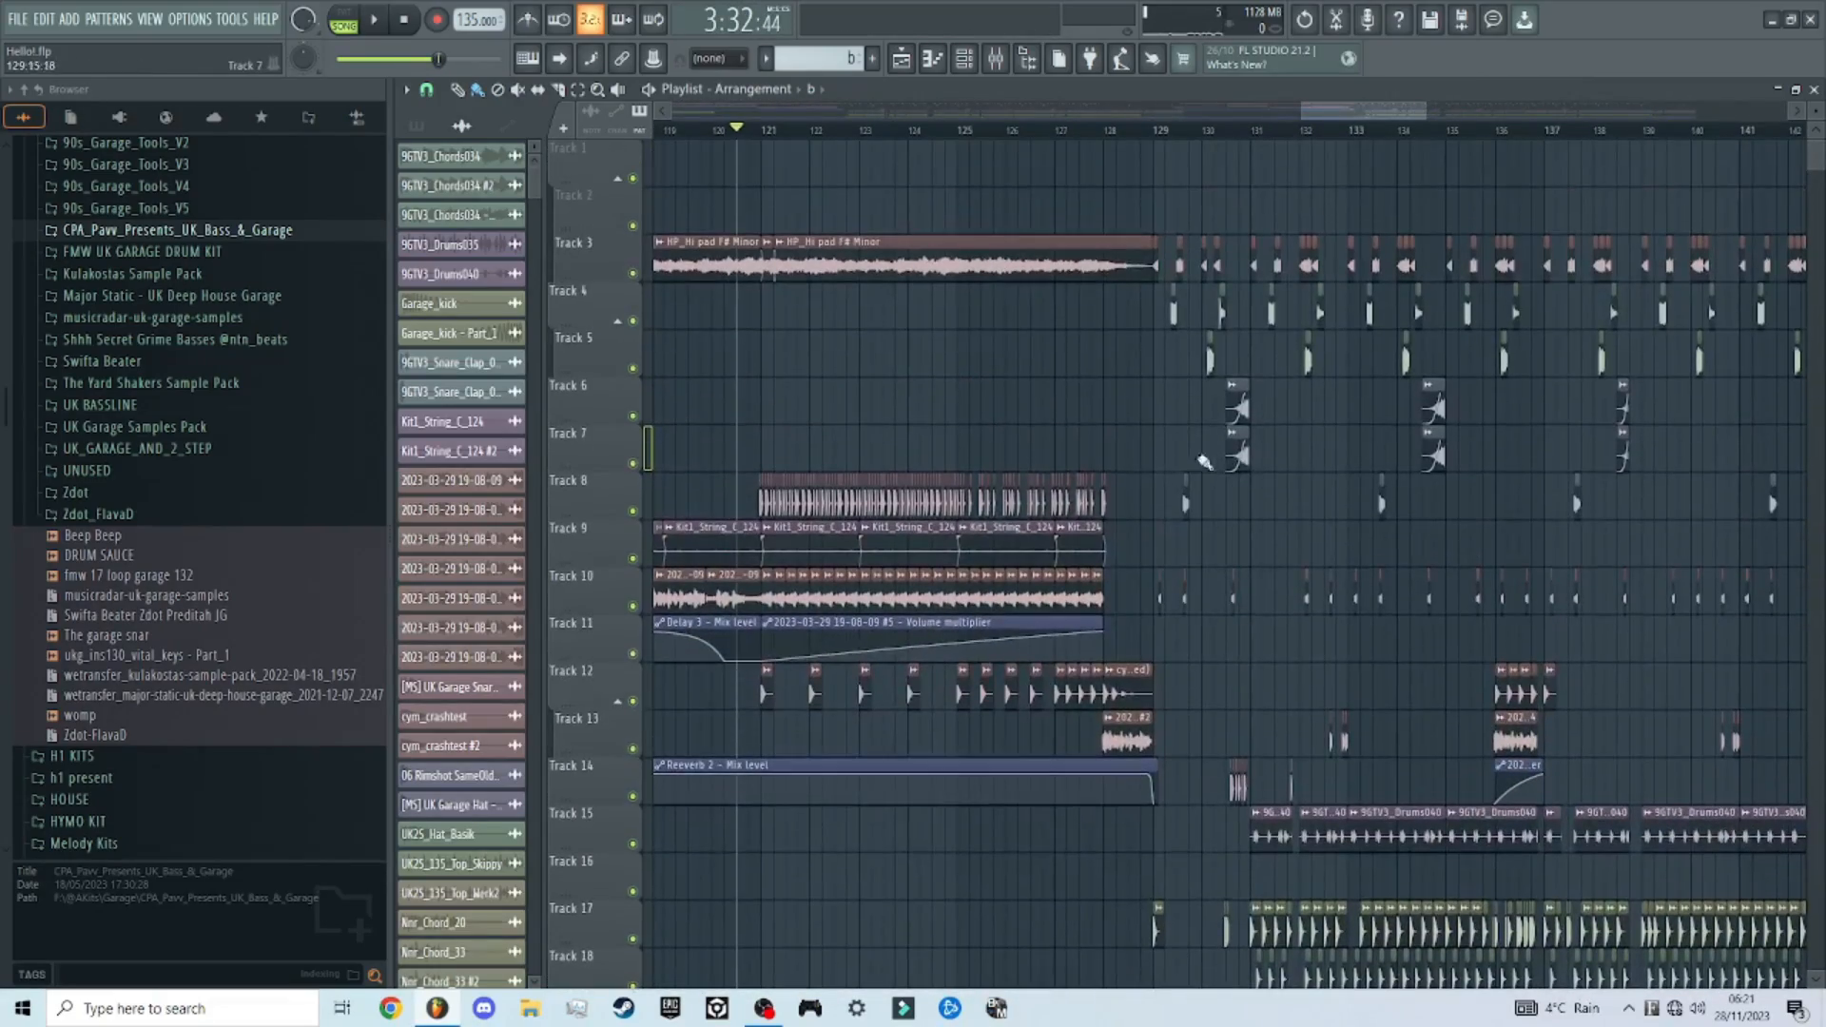
ctrl+scroll(1033, 466, down, 5)
ctrl+scroll(918, 191, up, 4)
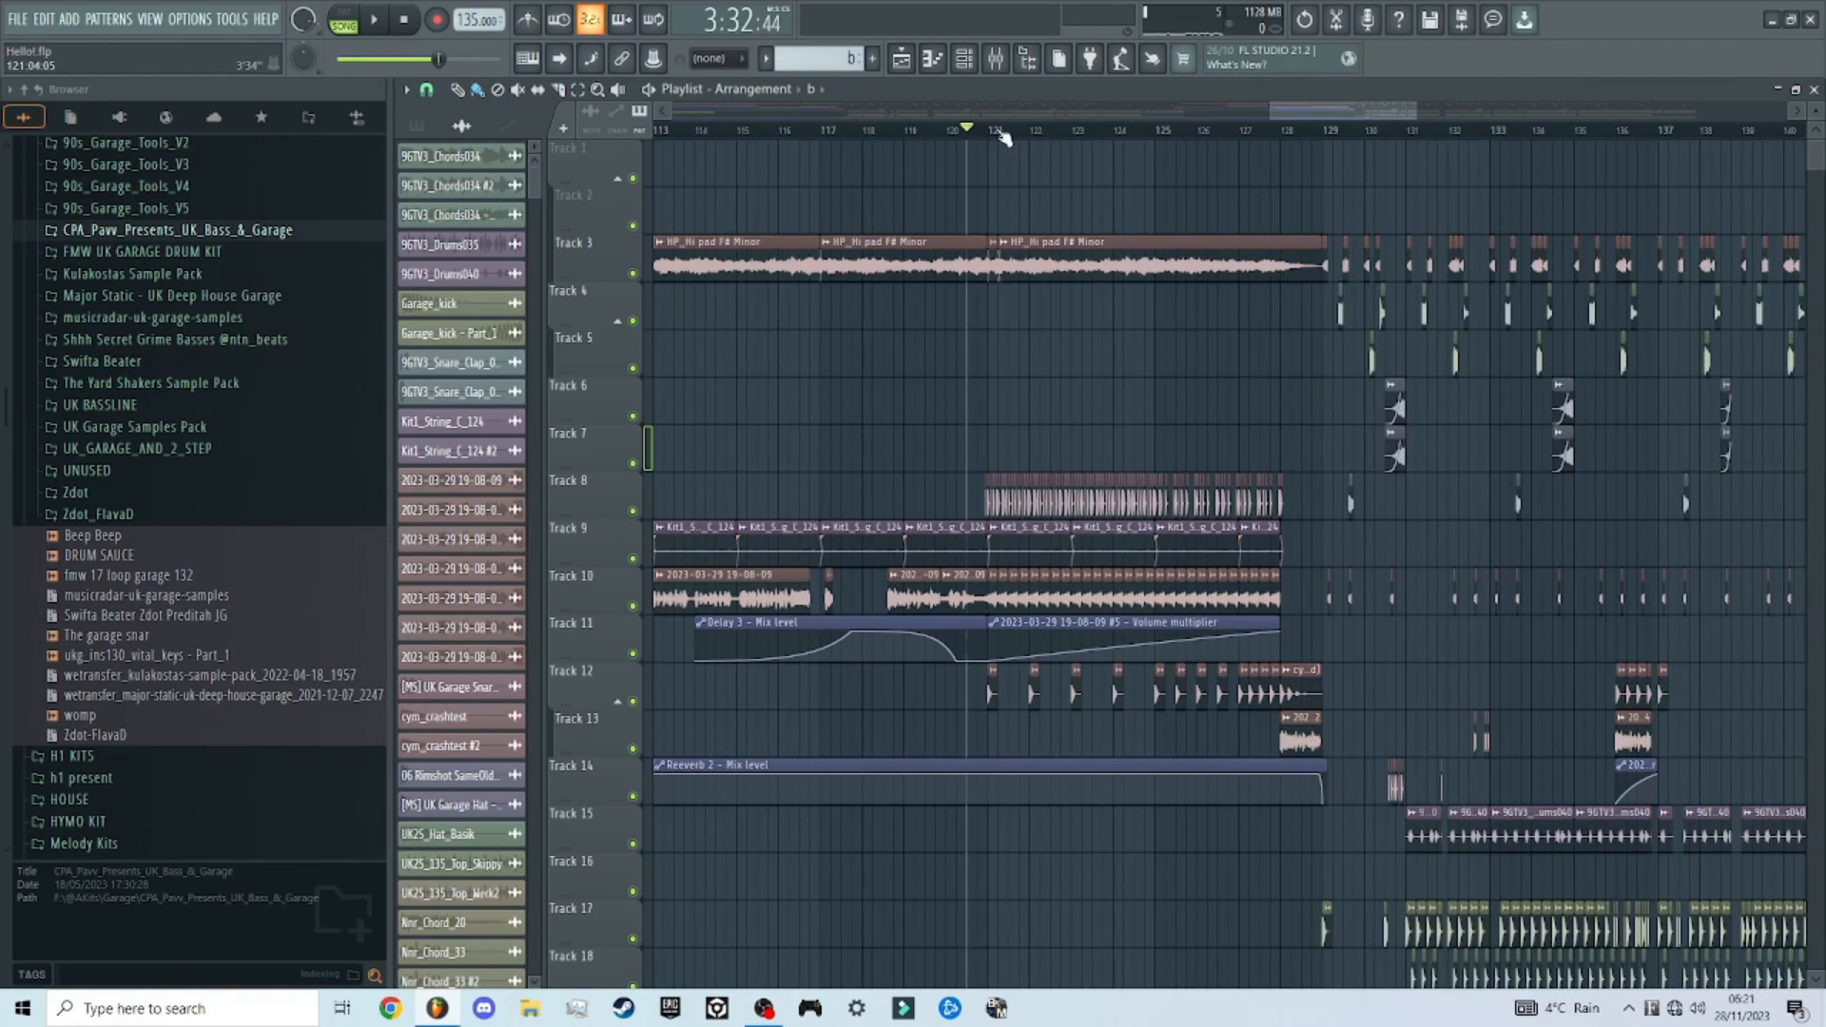
key(space)
Step: Follow playback through the build-up into the second drop at bar 129, bring its drum and bass tracks into view, and stop
ctrl+scroll(1312, 380, down, 3)
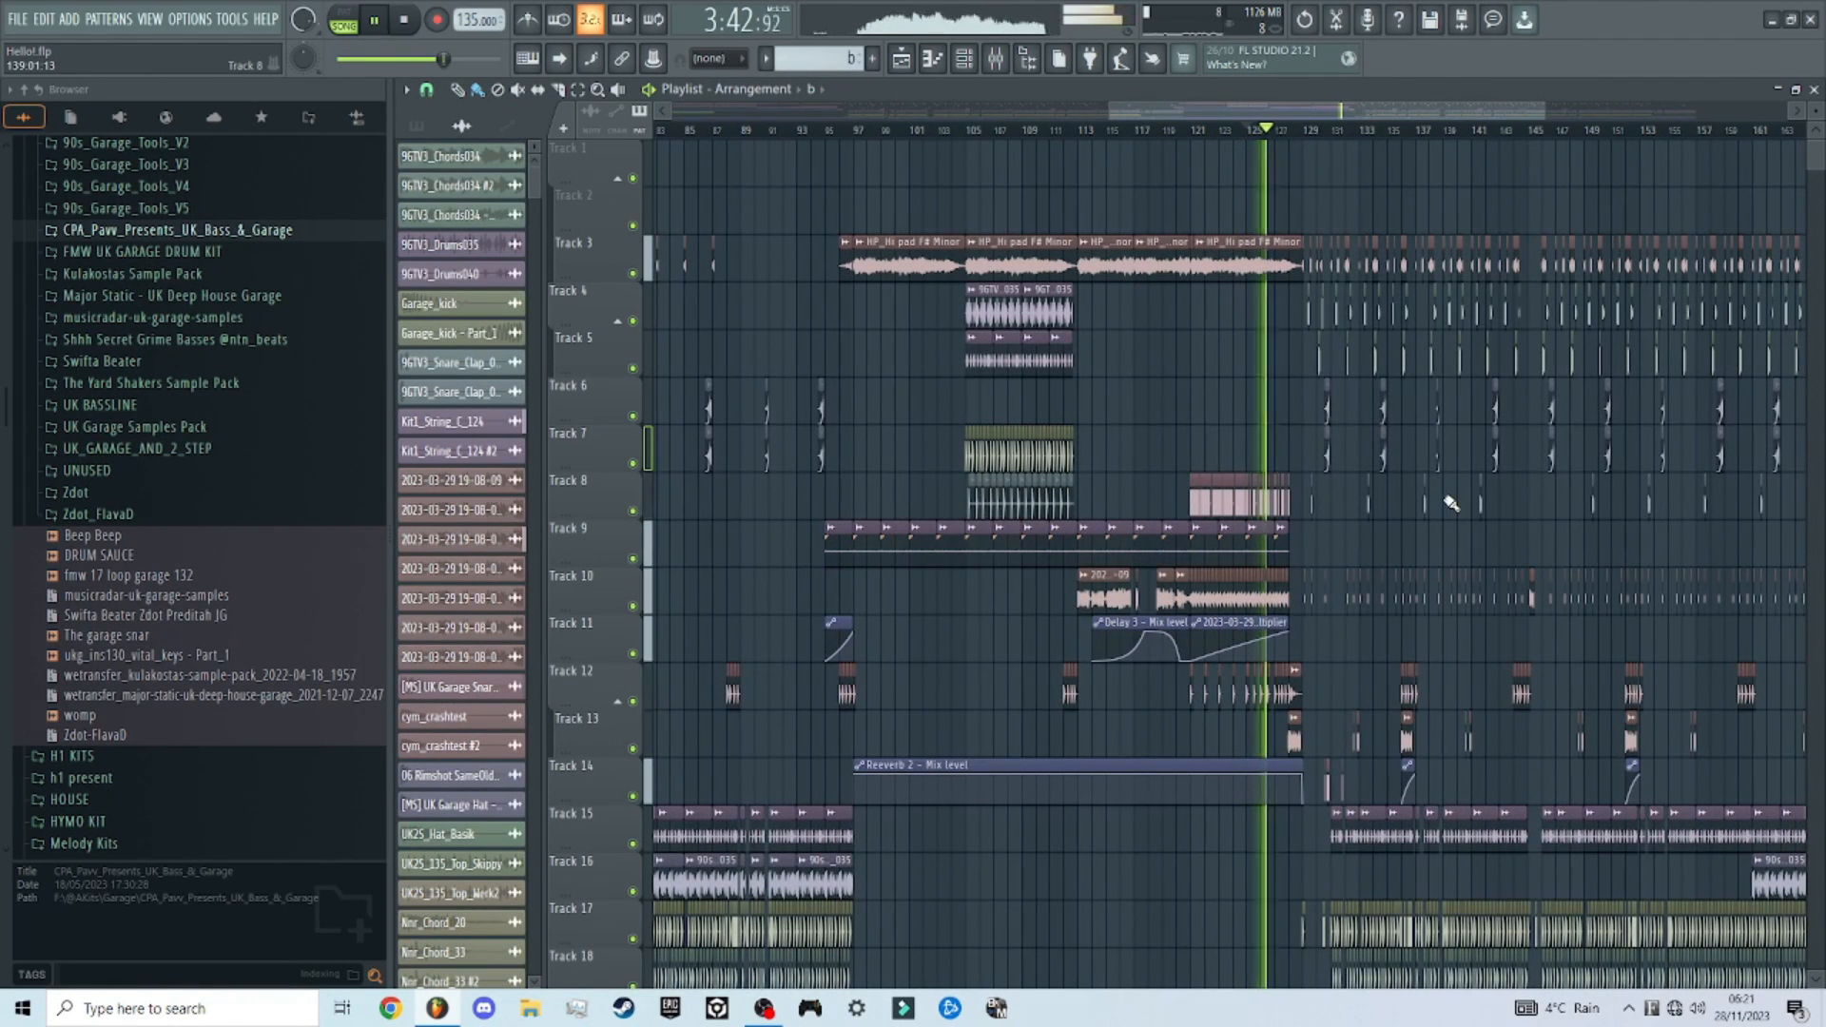
ctrl+scroll(1446, 494, up, 6)
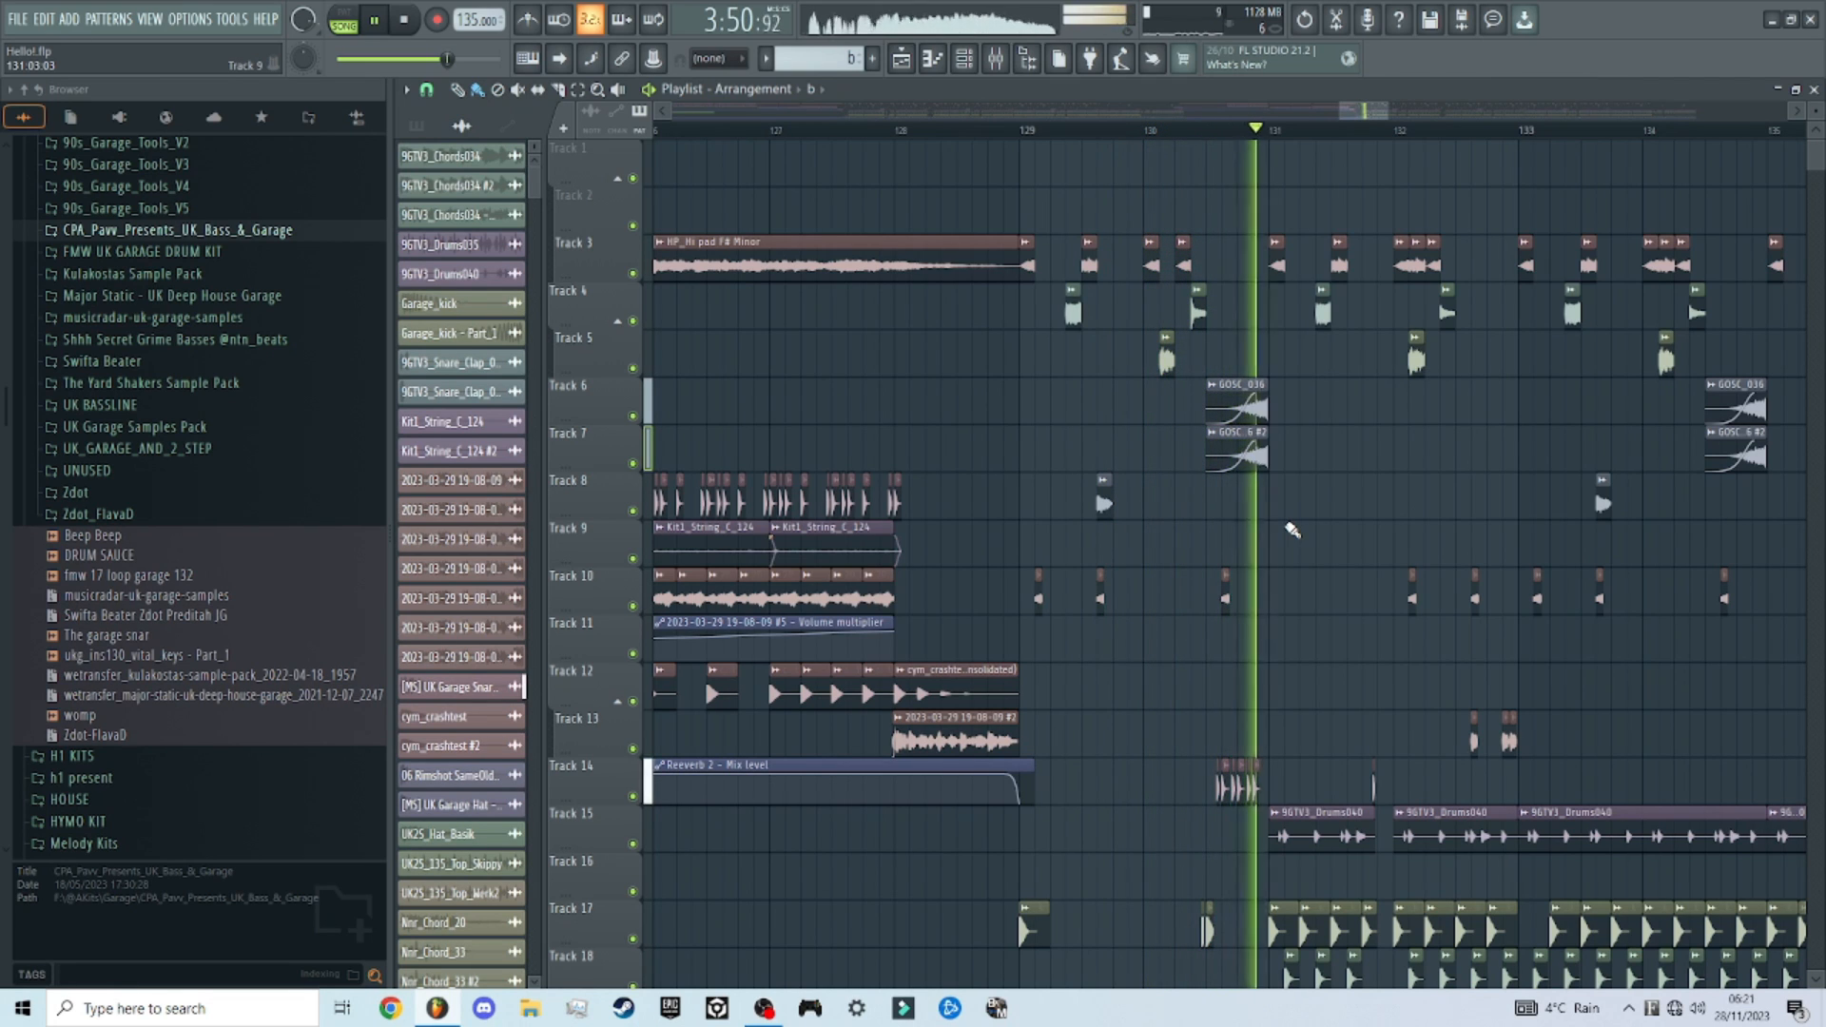
scroll(1269, 601, down, 4)
scroll(1270, 601, down, 2)
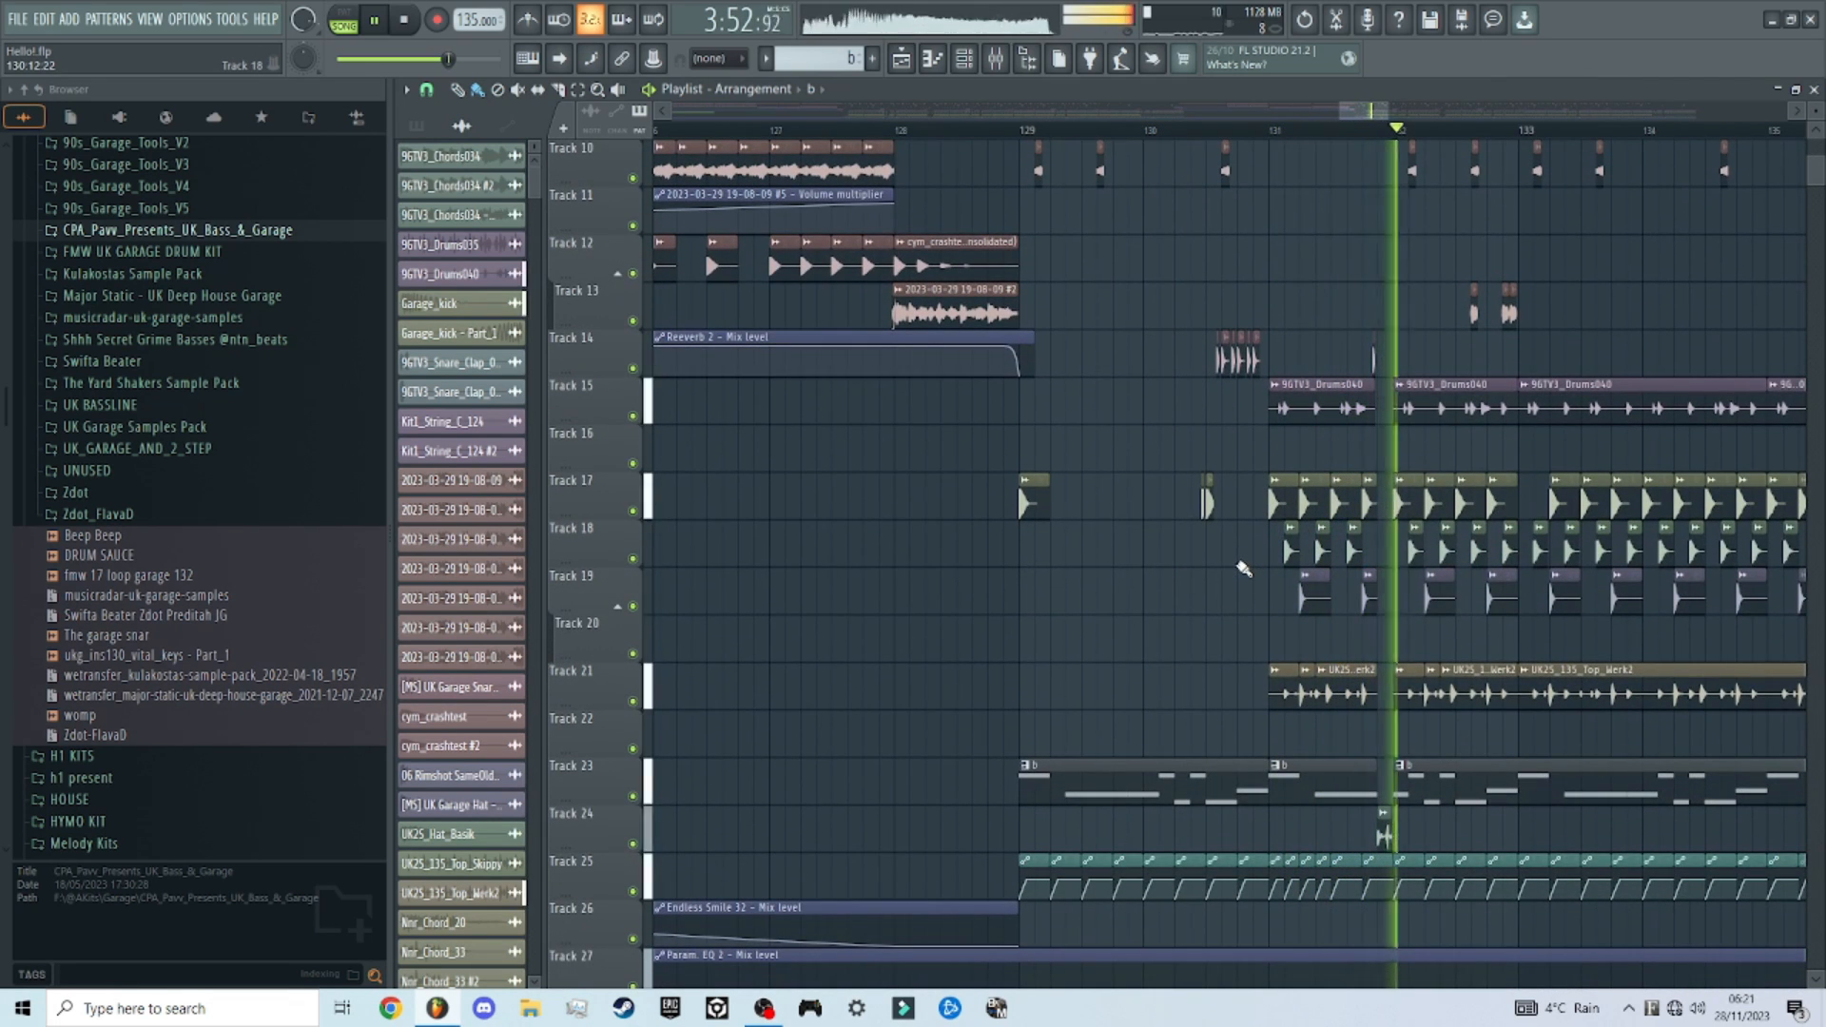
key(space)
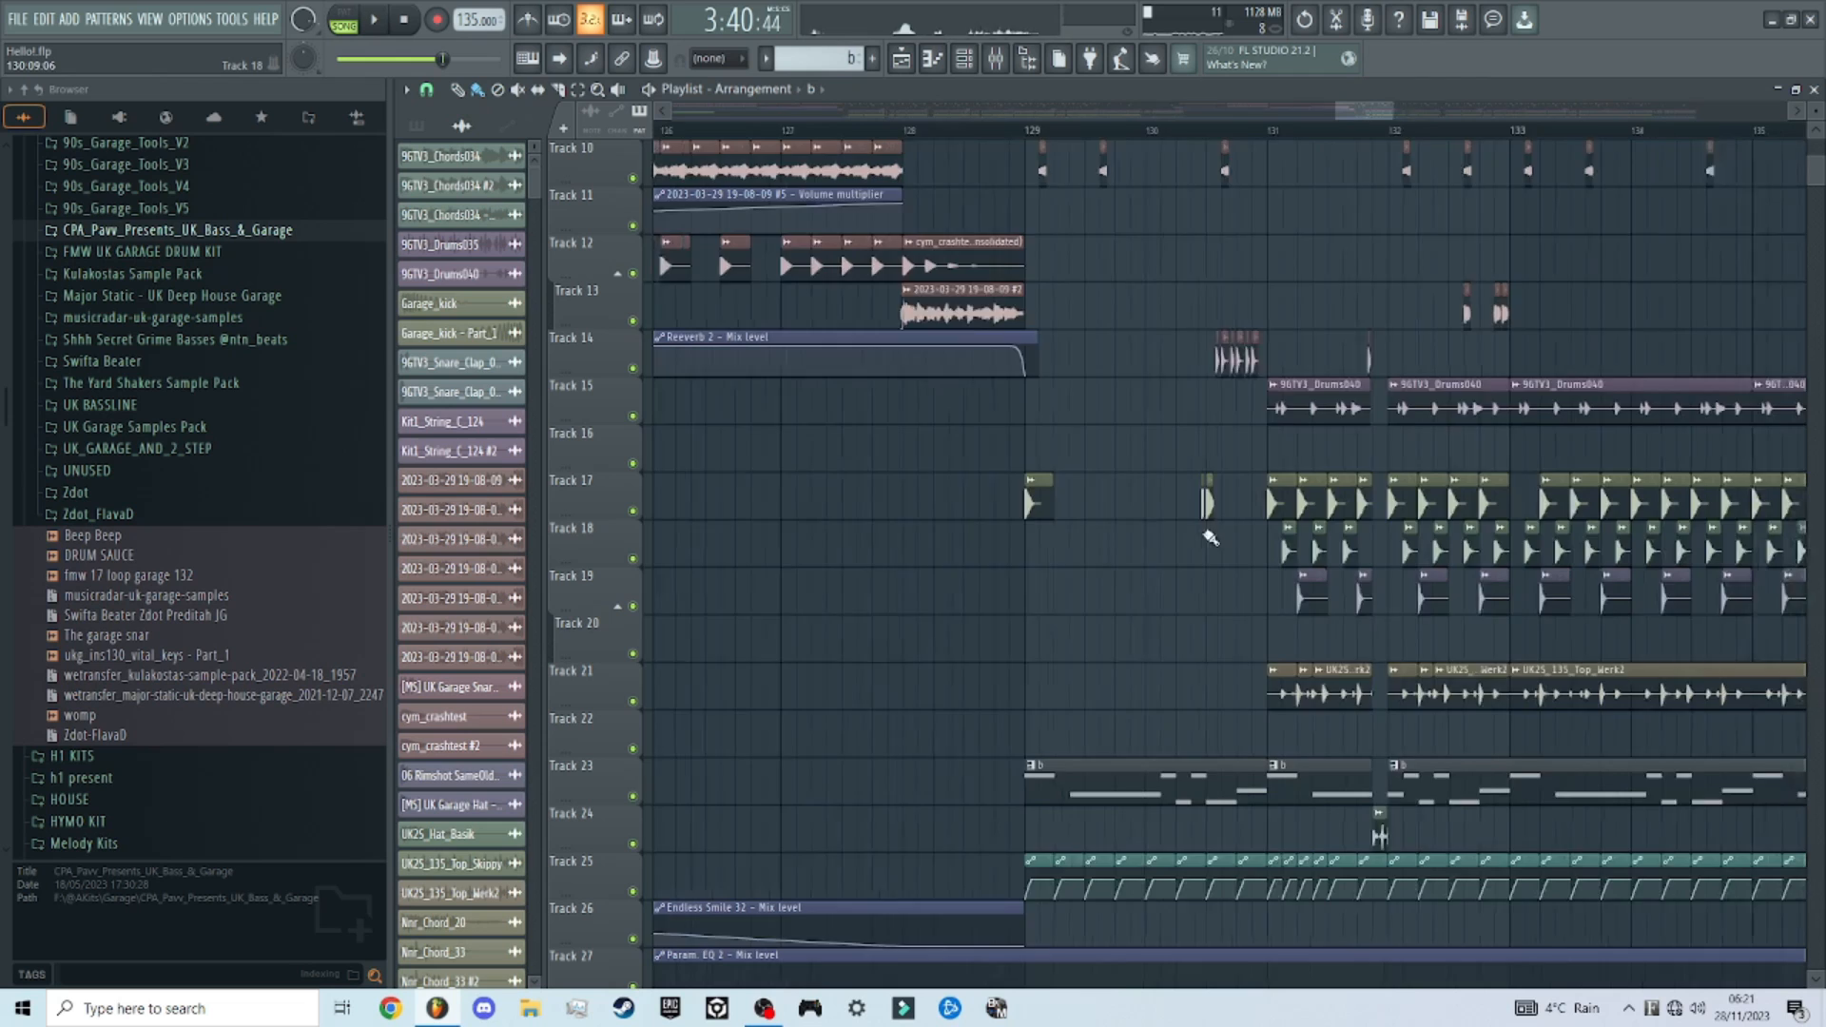
Step: Display the whole arrangement from bar 1 with reduced track heights to compare both intros, build-ups and drops
scroll(1189, 470, down, 5)
scroll(1188, 470, down, 3)
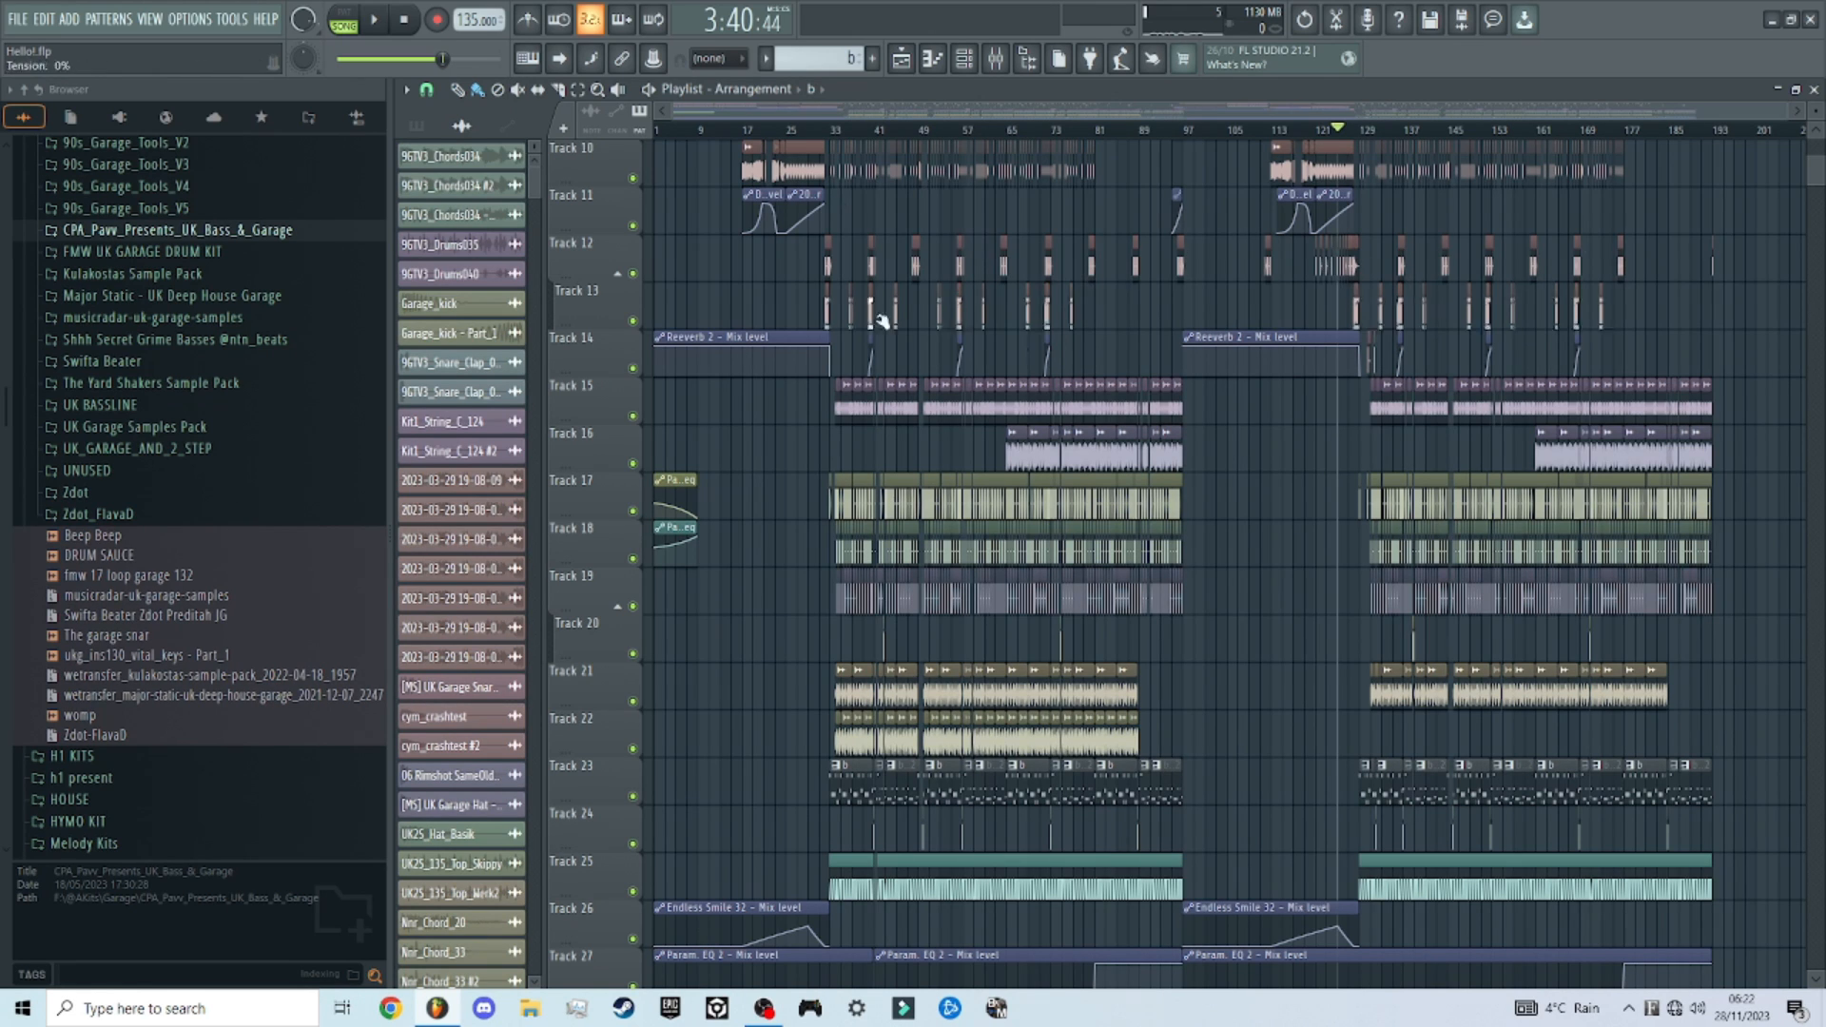
scroll(1805, 145, up, 6)
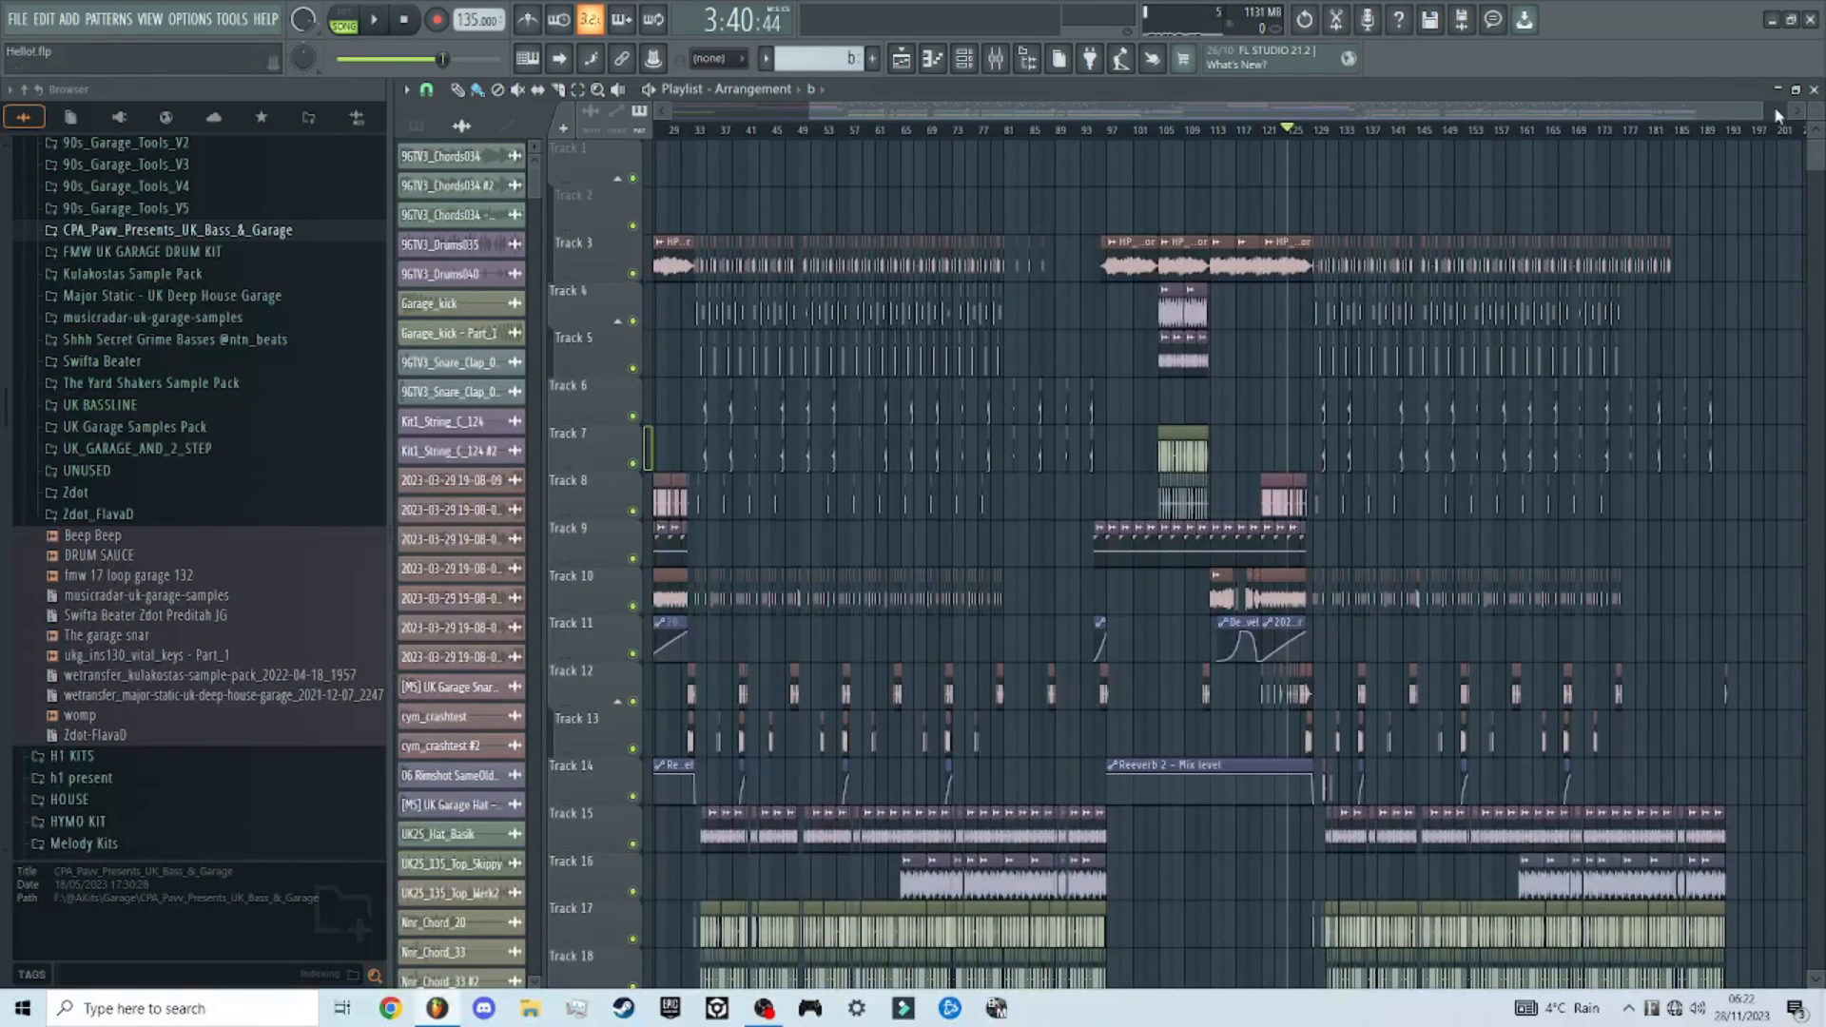
drag(1761, 112, 1816, 132)
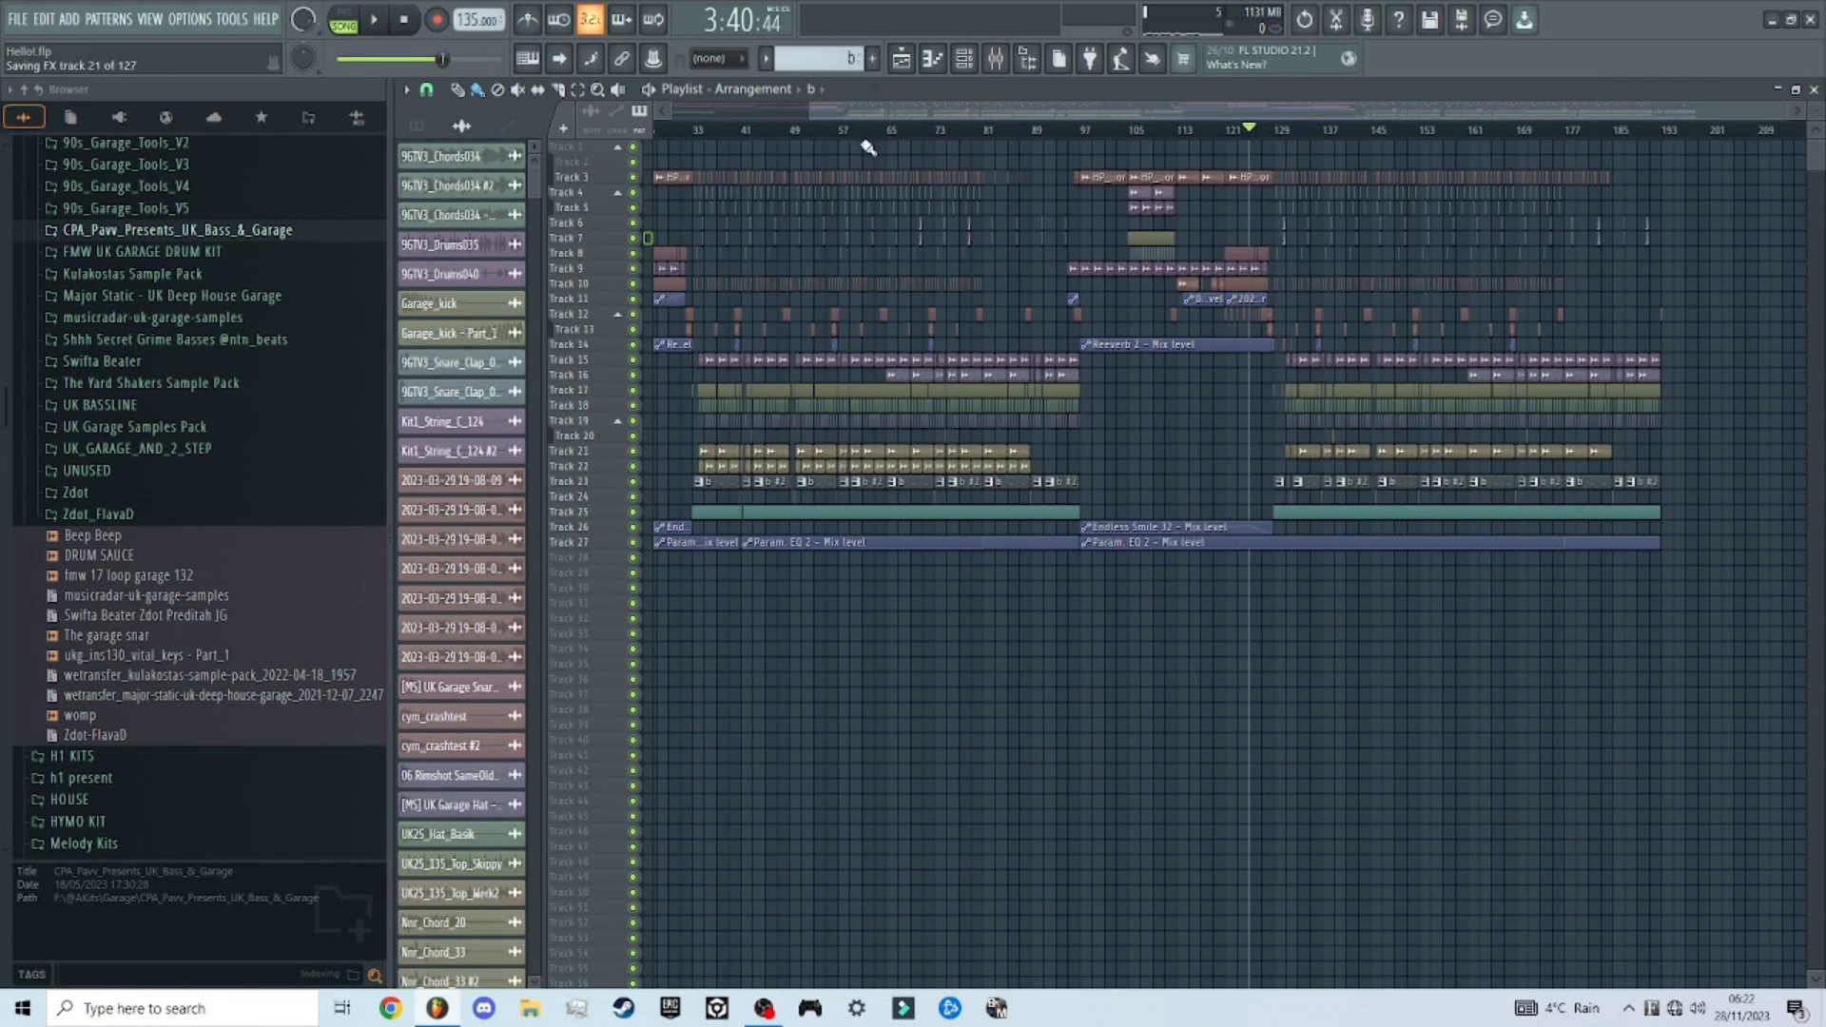
click(734, 112)
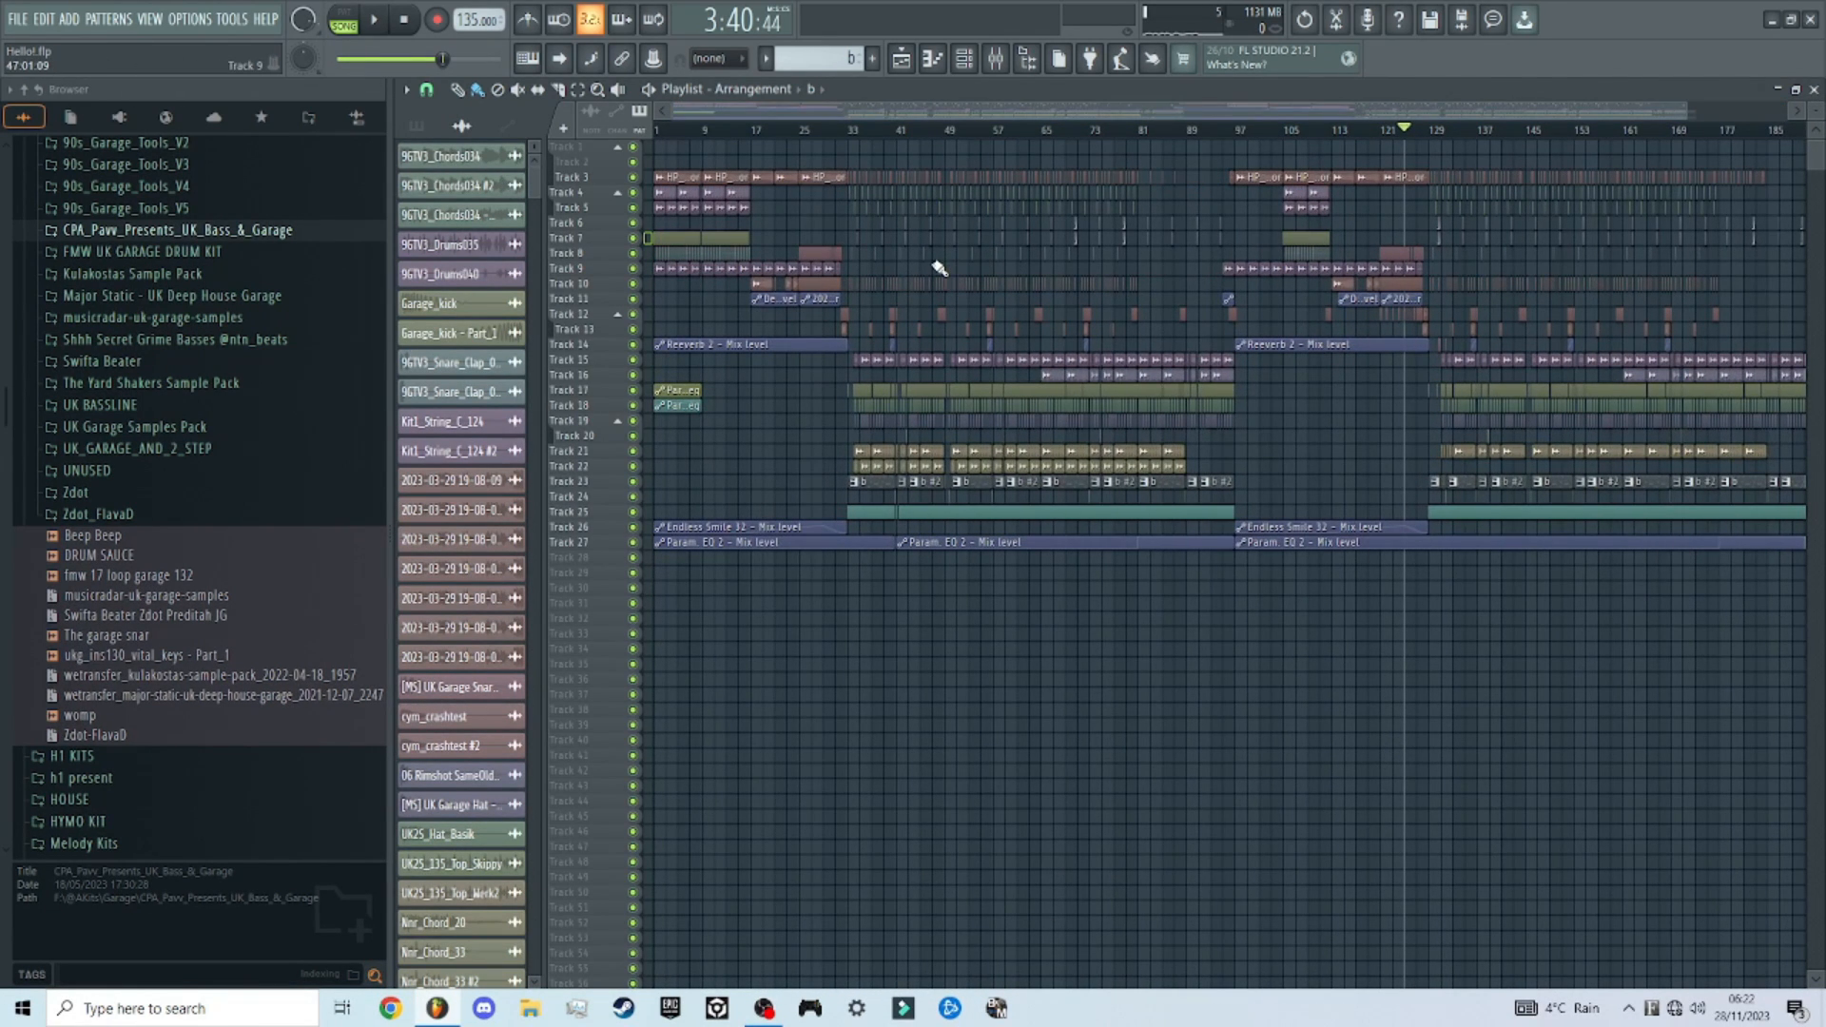